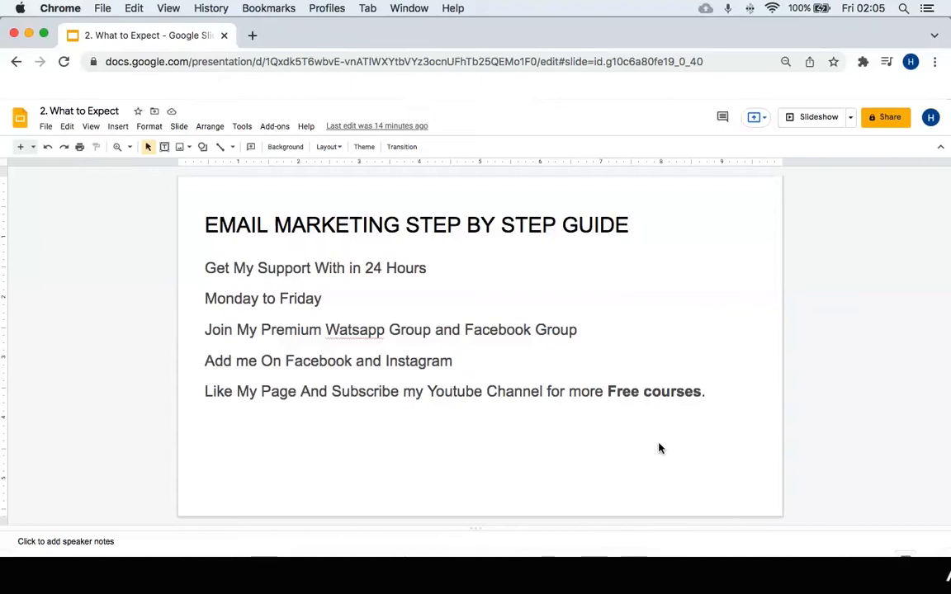
Advance the slide deck past the EMAIL MARKETING STEP BY STEP GUIDE slide.
{"action": "key", "text": "Down"}
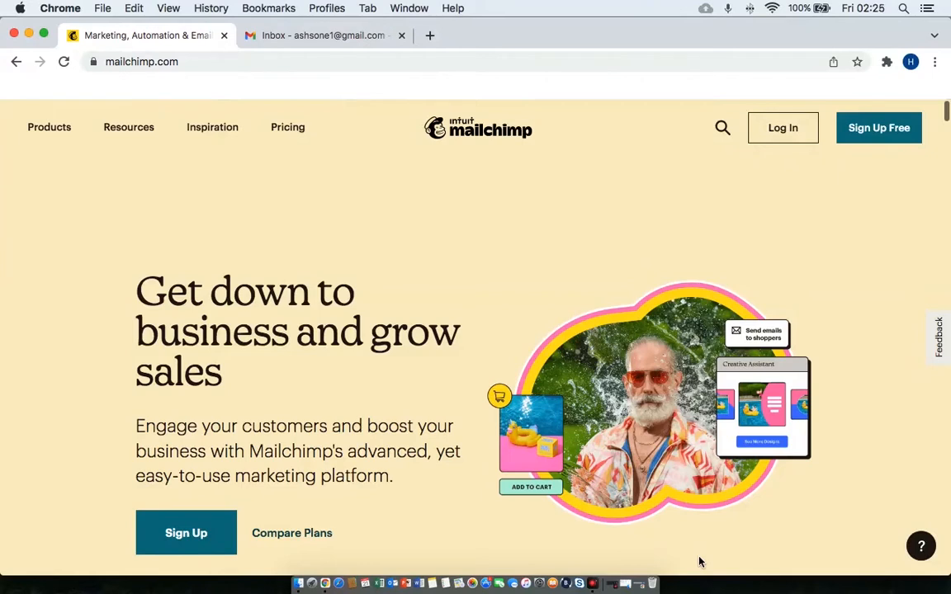
{"action": "left_click", "coordinate": [181, 57]}
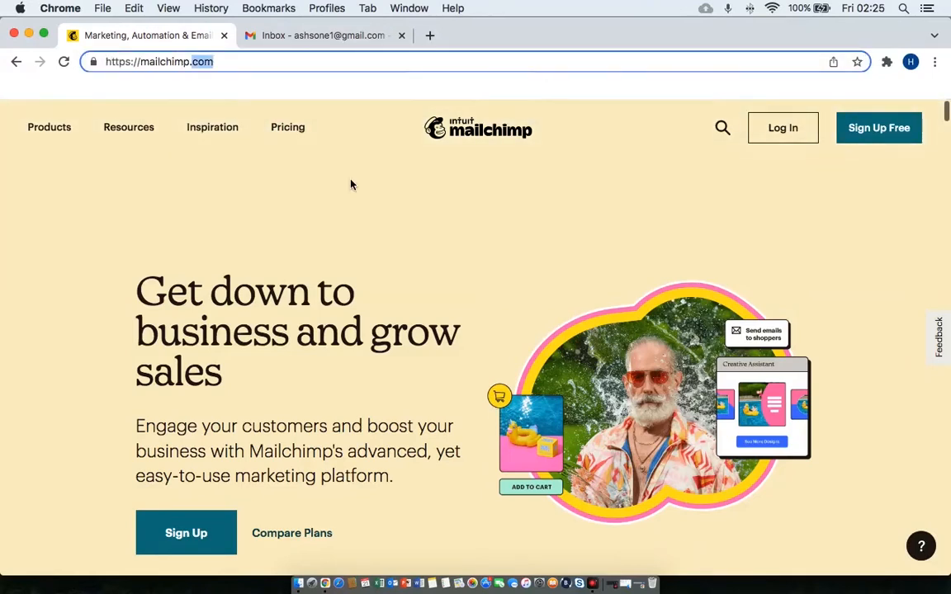
{"action": "left_click", "coordinate": [381, 225]}
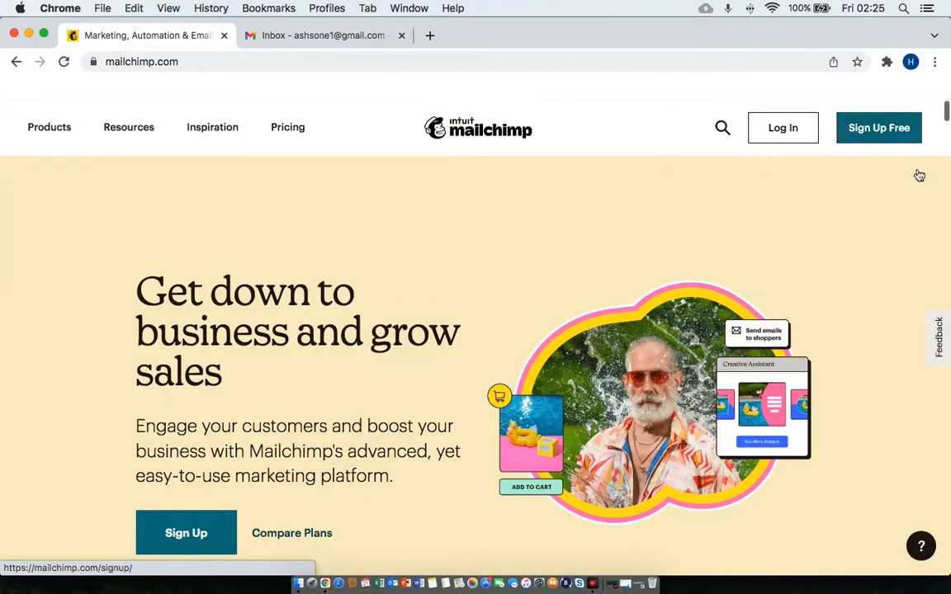
Start a free sign-up, enter the email address and paste it as the username.
{"action": "left_click", "coordinate": [887, 136]}
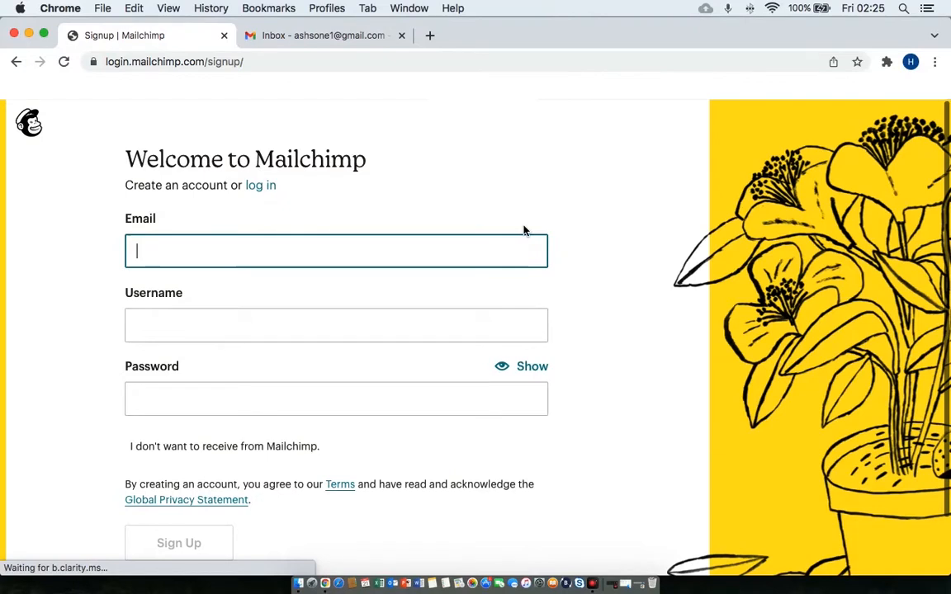
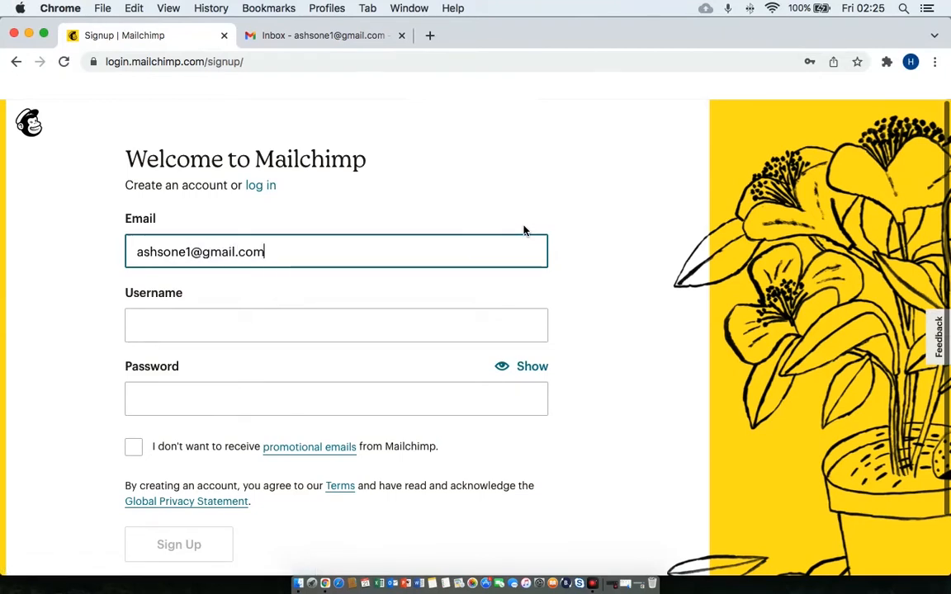
{"action": "key", "text": "Tab"}
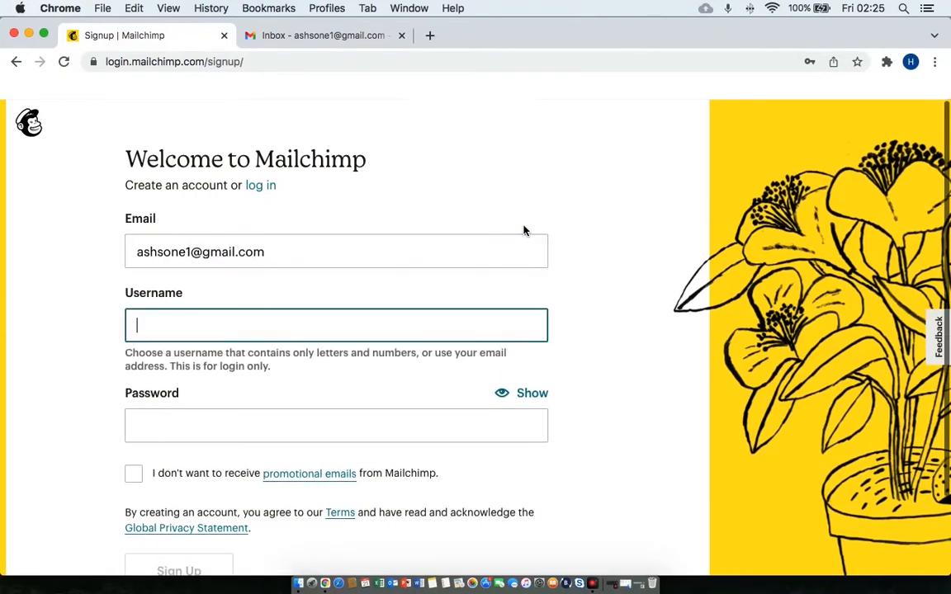
{"action": "left_click", "coordinate": [238, 252]}
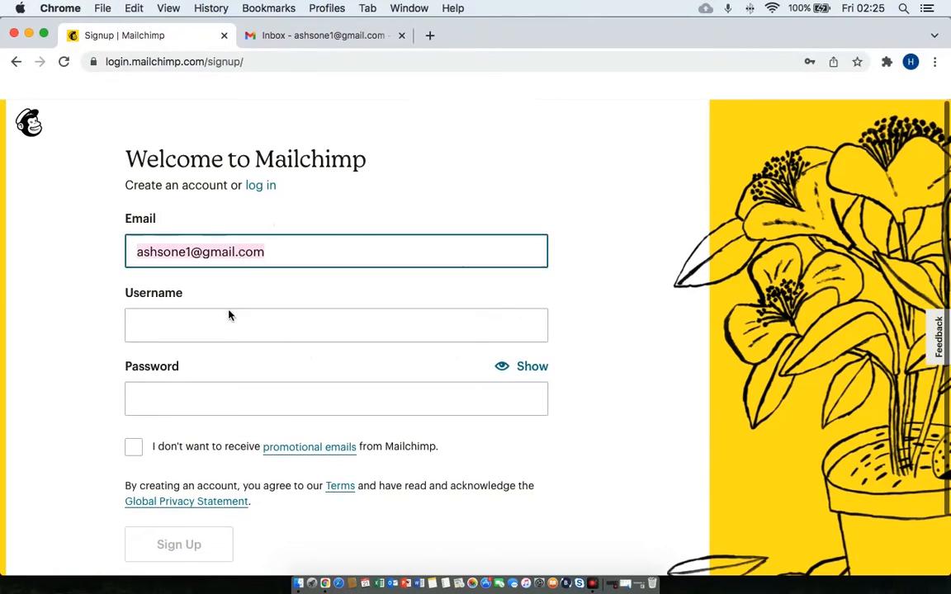
{"action": "left_click", "coordinate": [231, 332]}
{"action": "key", "text": "super+v"}
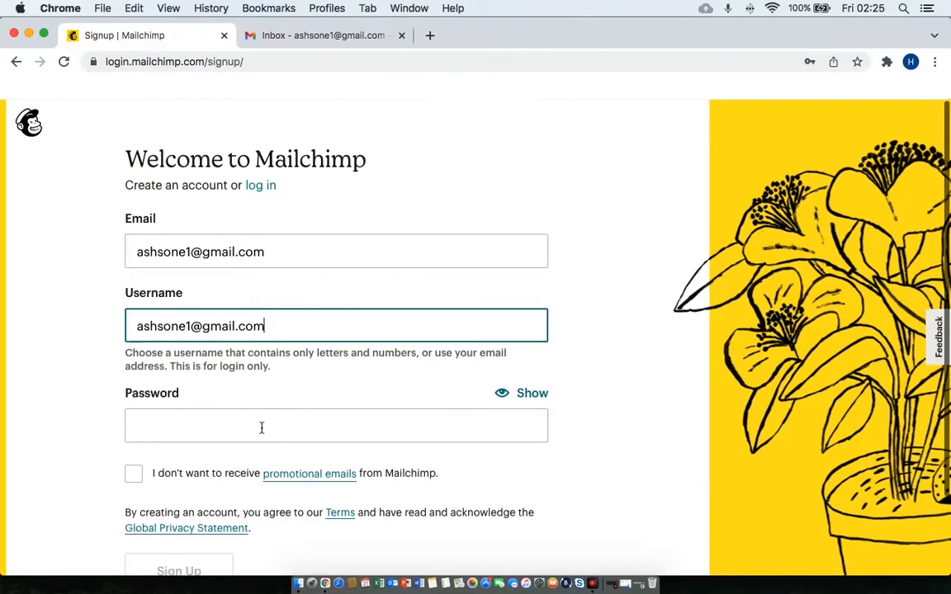
Enter an account password and opt out of promotional emails.
{"action": "left_click", "coordinate": [260, 428]}
{"action": "left_click", "coordinate": [364, 361]}
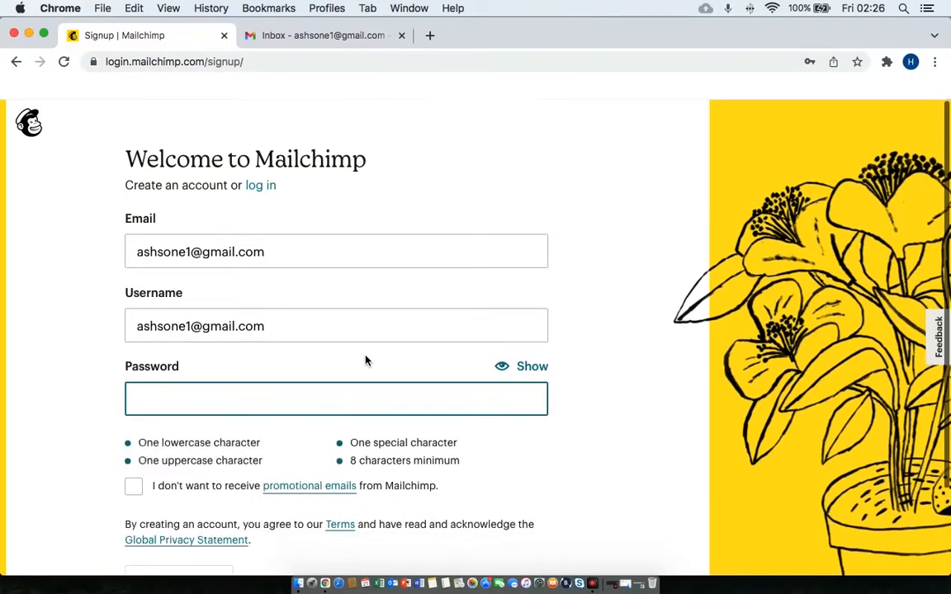
{"action": "left_click", "coordinate": [336, 399]}
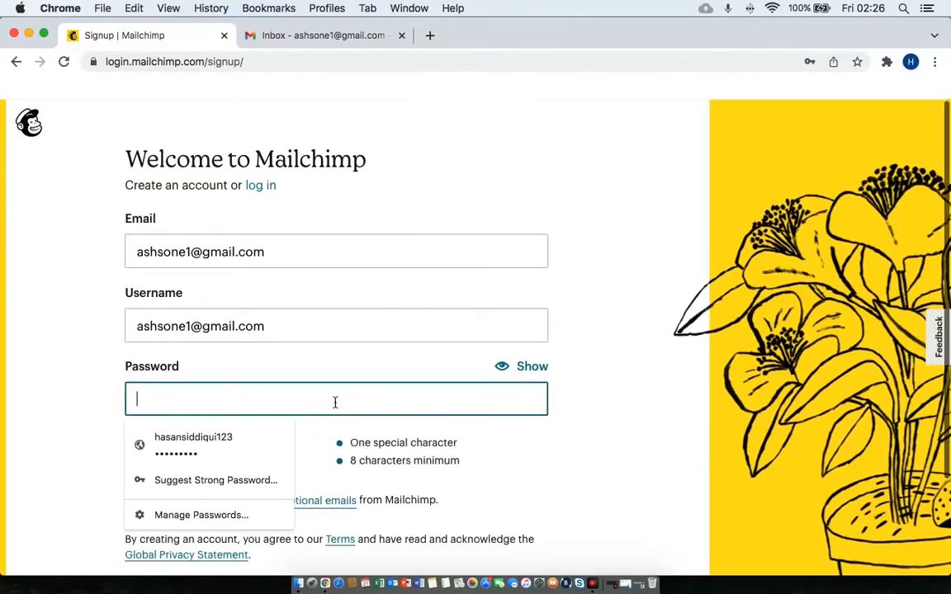
{"action": "type", "text": "••••••••"}
{"action": "left_click", "coordinate": [609, 453]}
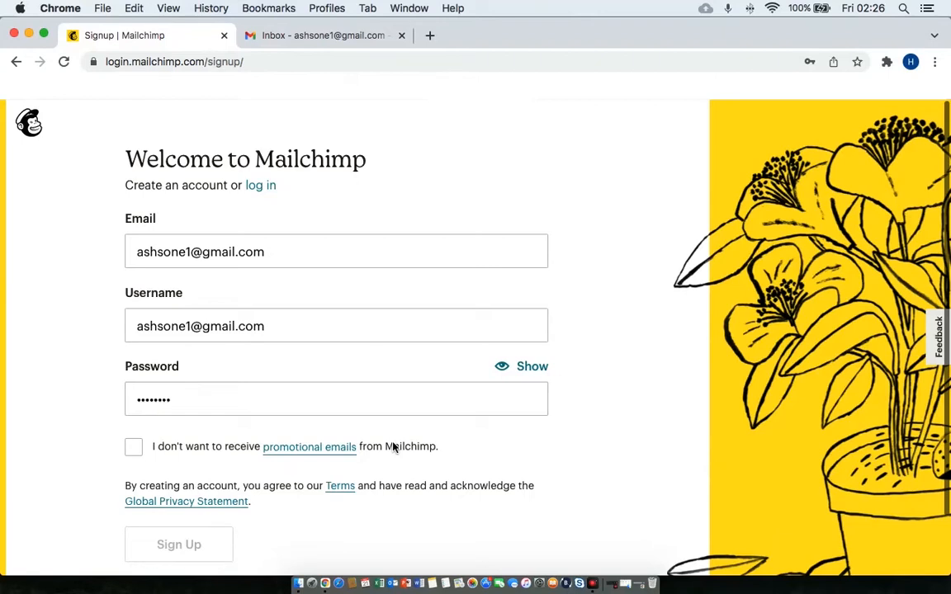
{"action": "left_click", "coordinate": [133, 447]}
{"action": "scroll", "coordinate": [425, 474], "scroll_direction": "down", "scroll_amount": 2}
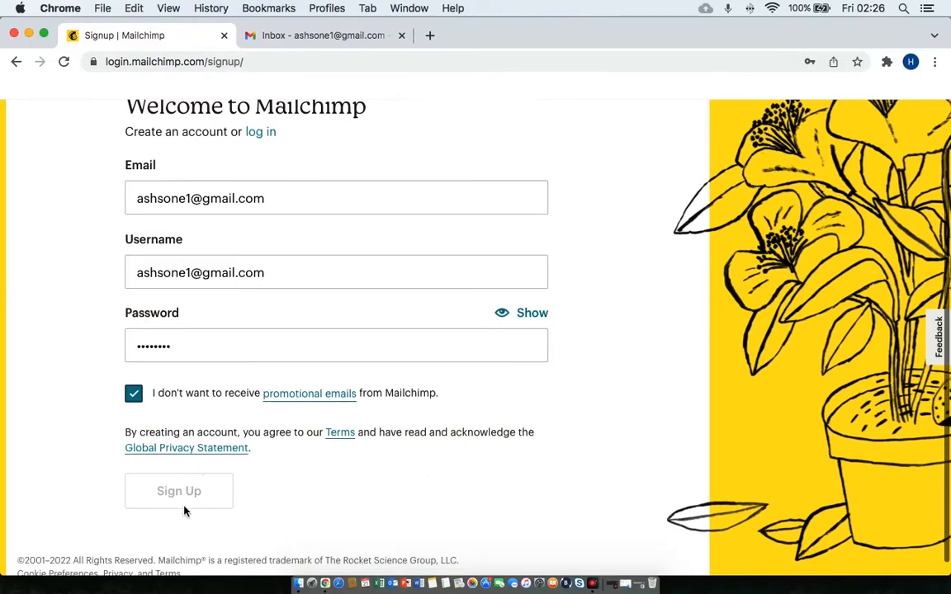
Replace the password with a stronger one that meets all requirements.
{"action": "left_click", "coordinate": [190, 352]}
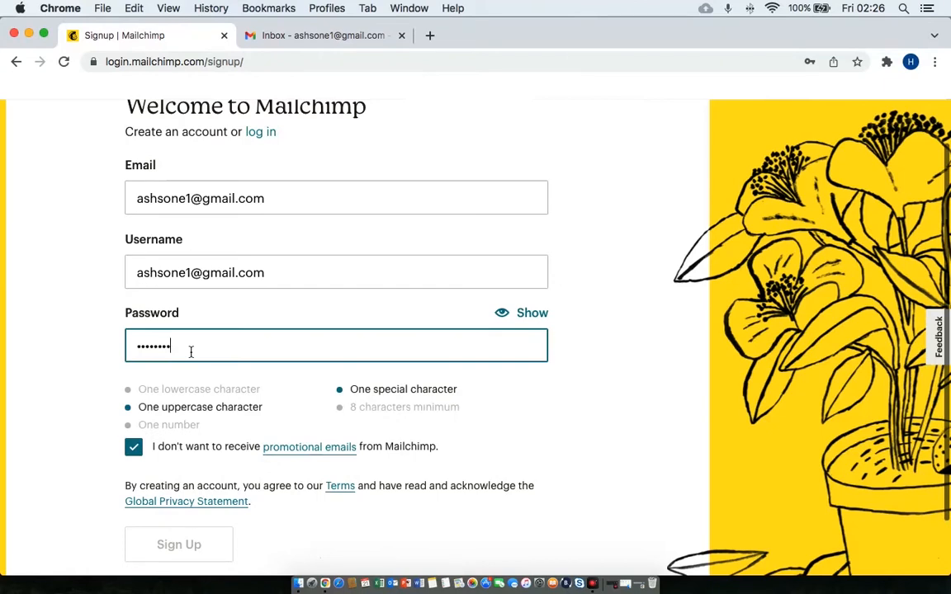
{"action": "key", "text": "BackSpace"}
{"action": "key", "text": "BackSpace"}
{"action": "key", "text": "BackSpace"}
{"action": "key", "text": "BackSpace"}
{"action": "key", "text": "BackSpace"}
{"action": "key", "text": "BackSpace"}
{"action": "key", "text": "BackSpace"}
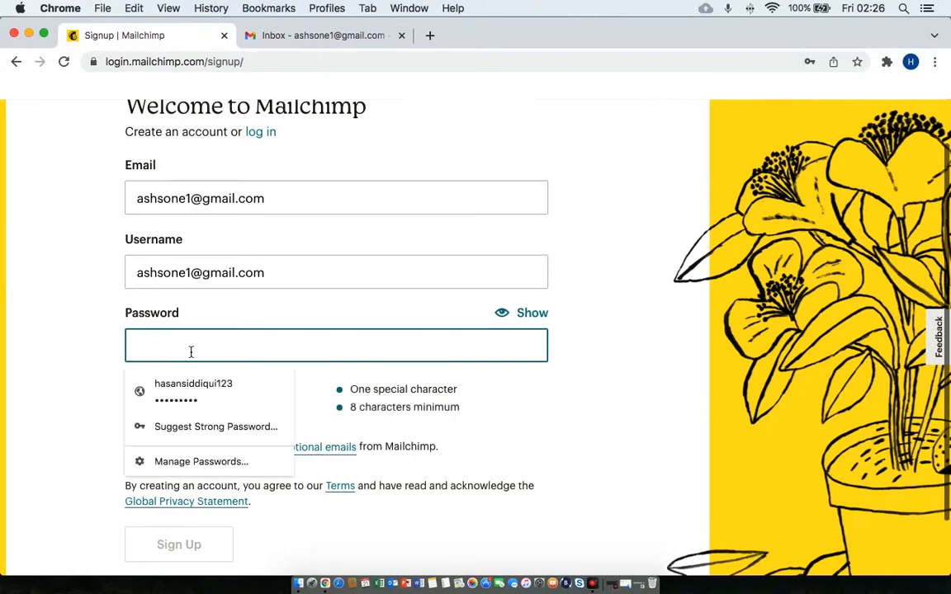
{"action": "type", "text": "•••••••••"}
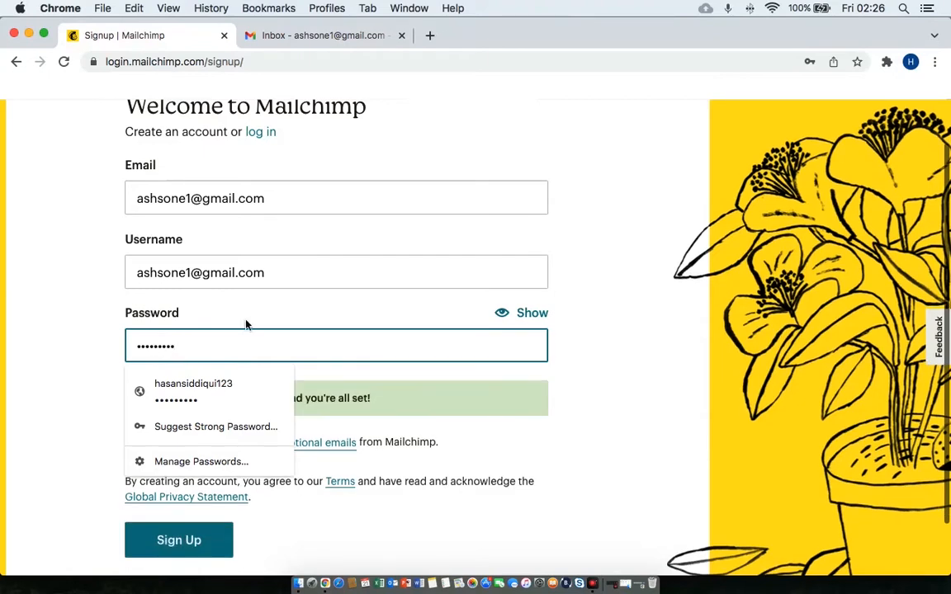
{"action": "left_click", "coordinate": [598, 471]}
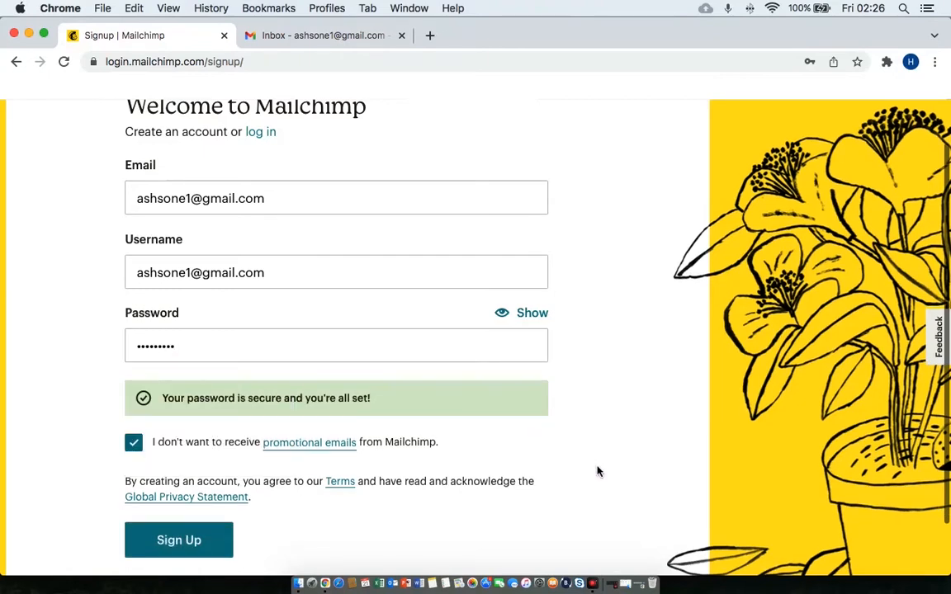
Submit the Mailchimp sign-up form.
{"action": "left_click", "coordinate": [197, 546]}
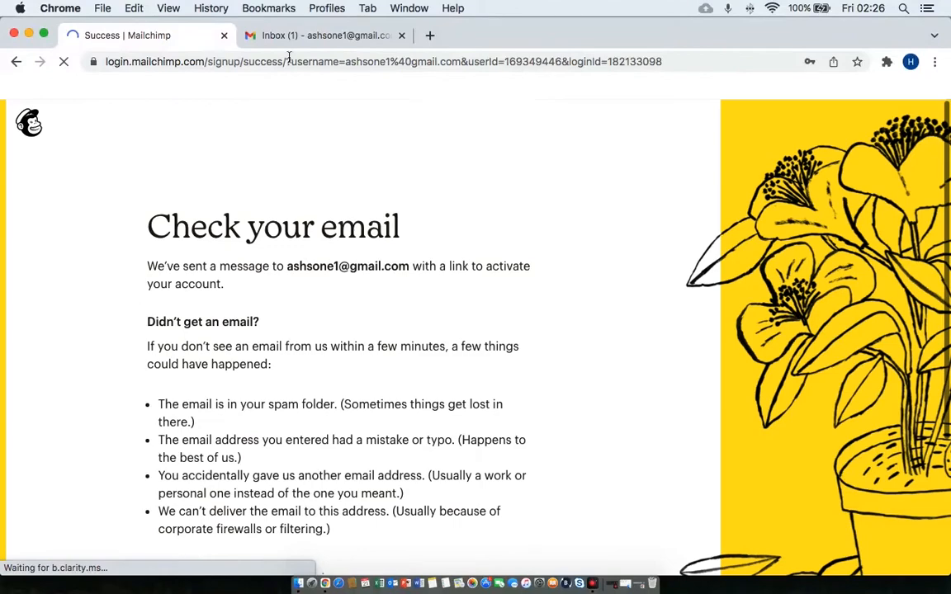
{"action": "scroll", "coordinate": [316, 381], "scroll_direction": "down", "scroll_amount": 5}
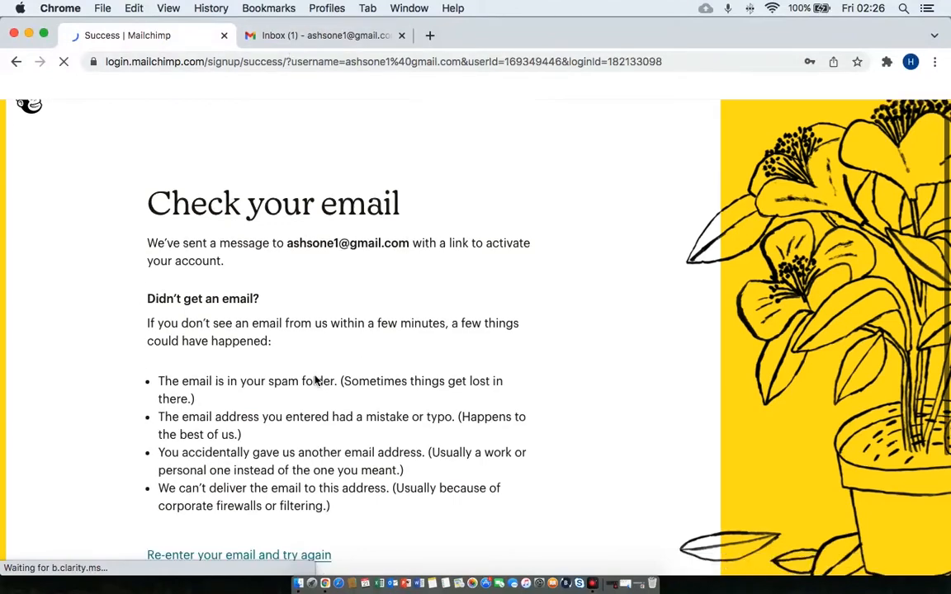
{"action": "scroll", "coordinate": [313, 382], "scroll_direction": "up", "scroll_amount": 5}
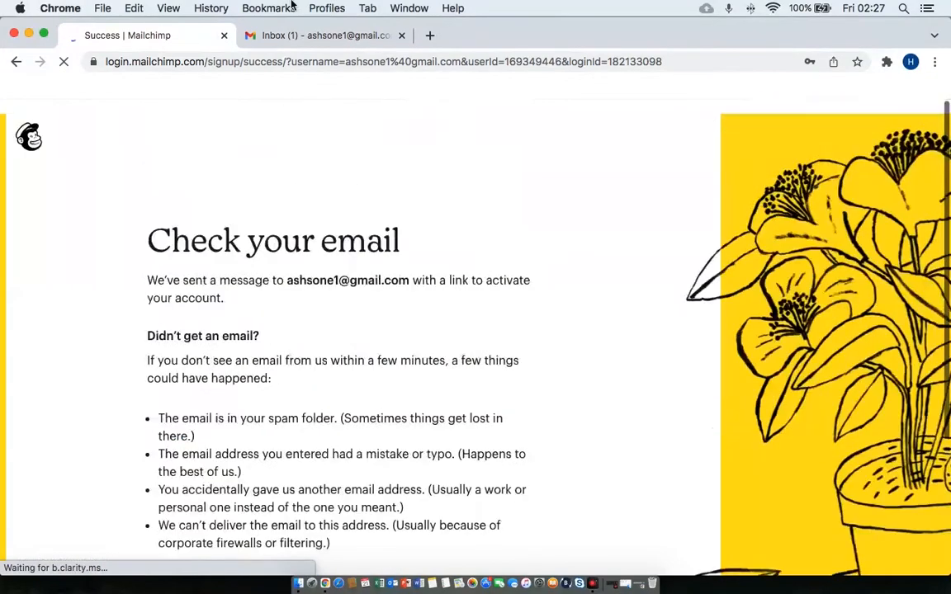
Open the Mailchimp activation email in Gmail and activate the account.
{"action": "left_click", "coordinate": [304, 45]}
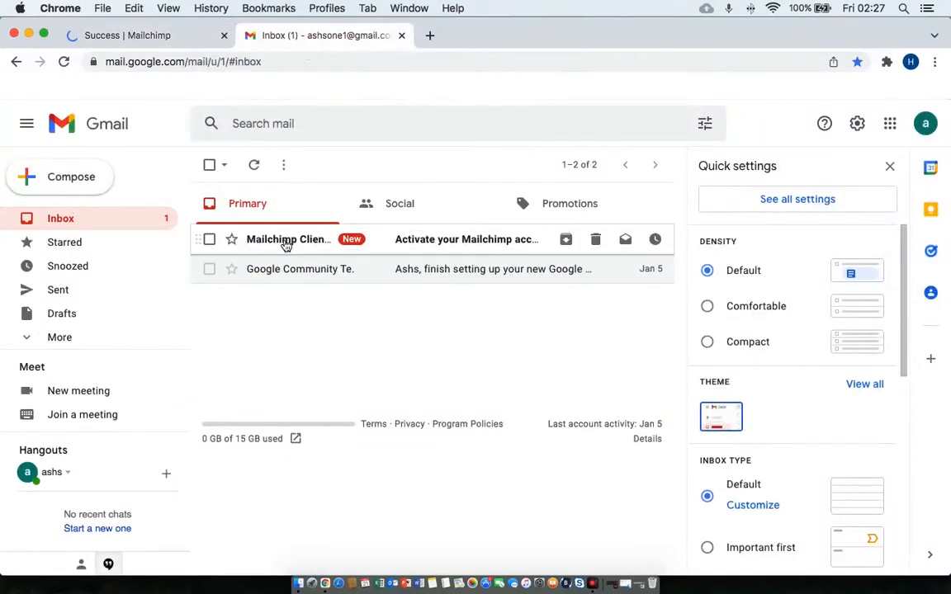
{"action": "left_click", "coordinate": [286, 241]}
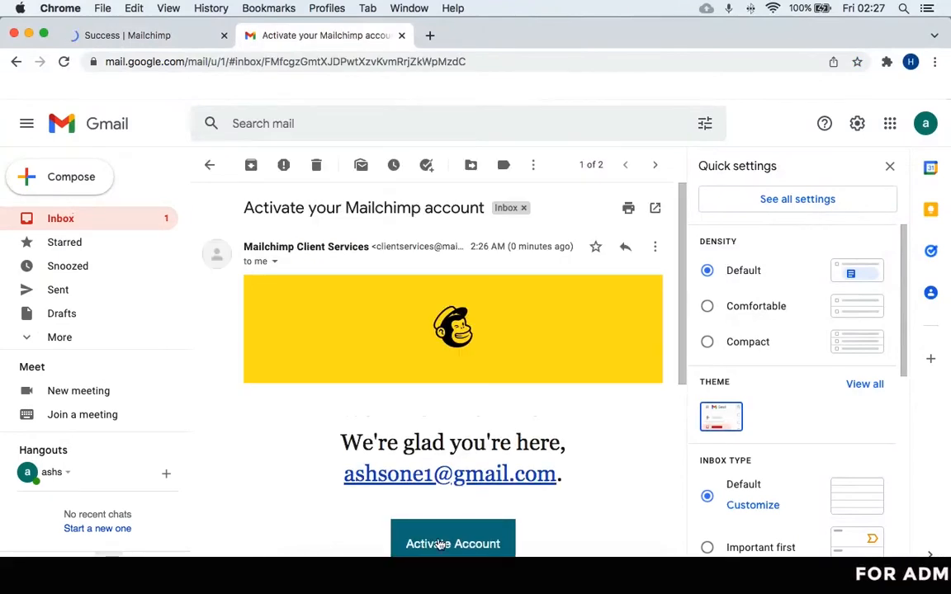
{"action": "left_click", "coordinate": [438, 542]}
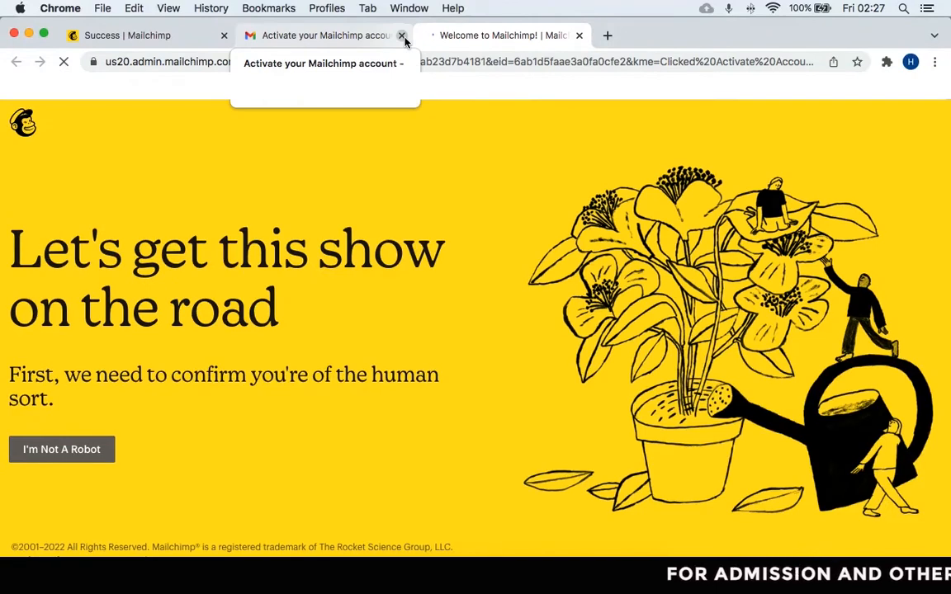
Close the activation email and confirm being human to continue setup.
{"action": "left_click", "coordinate": [402, 37]}
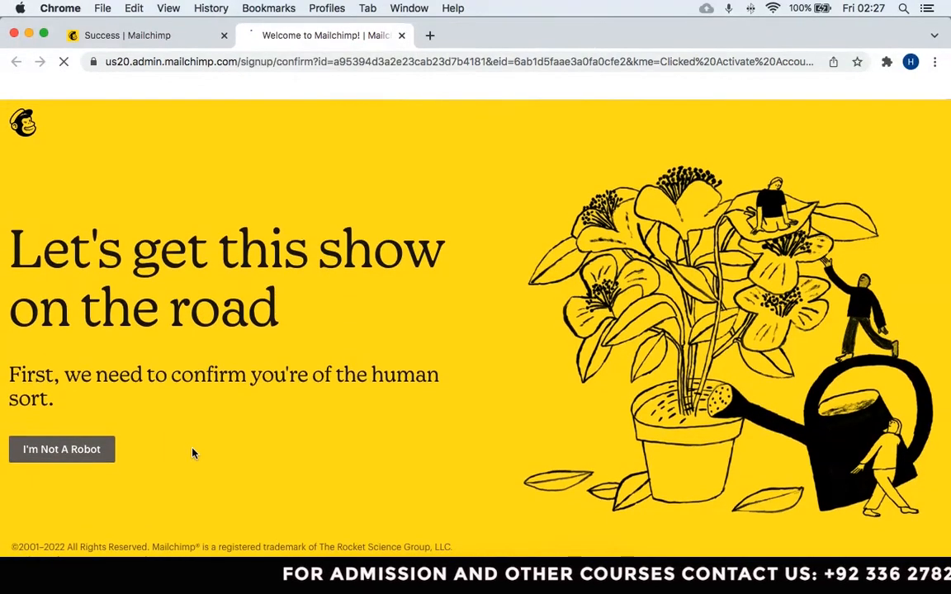
{"action": "left_click", "coordinate": [86, 449]}
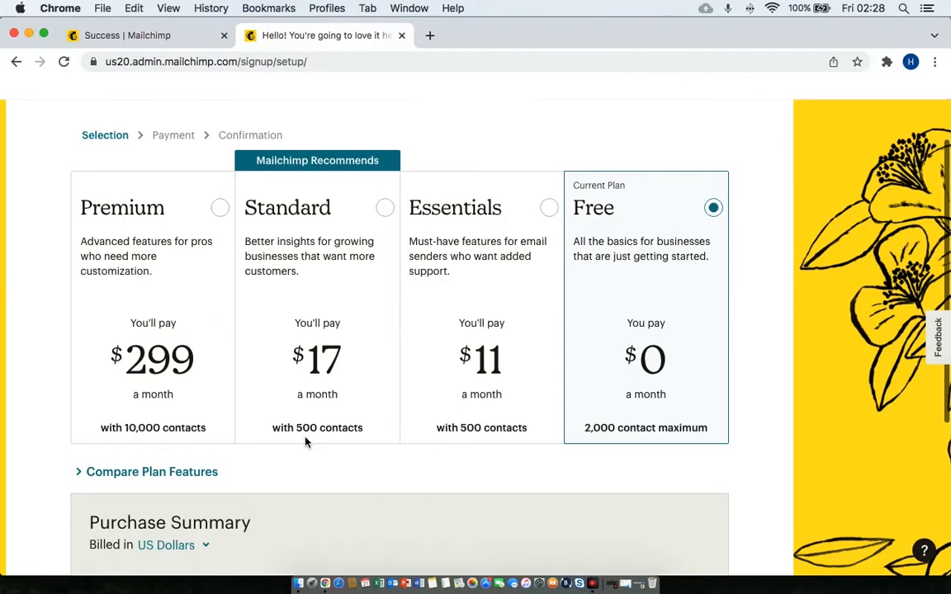
{"action": "scroll", "coordinate": [265, 441], "scroll_direction": "down", "scroll_amount": 2}
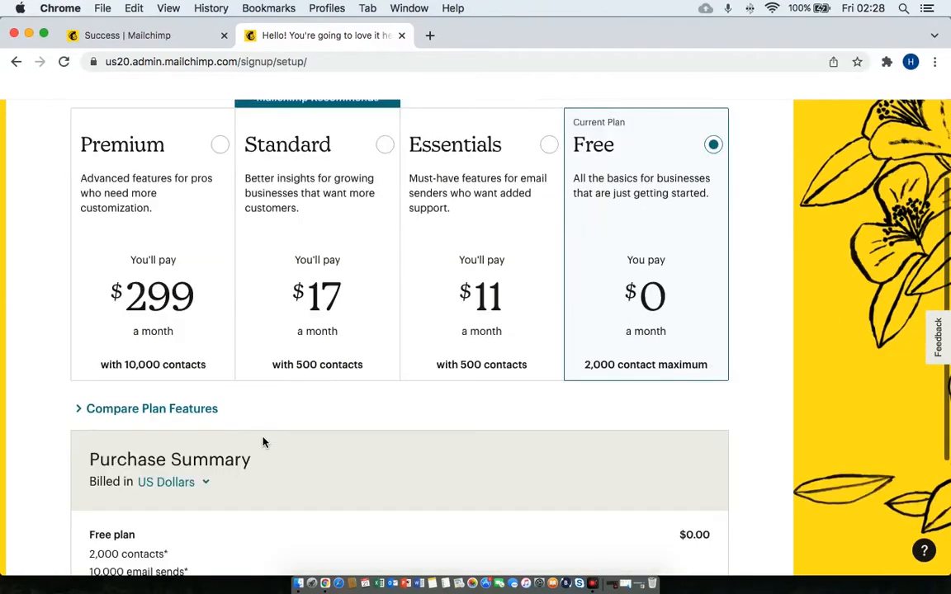
Expand the plan feature comparison and continue with the Free plan at $0.00.
{"action": "left_click", "coordinate": [180, 410]}
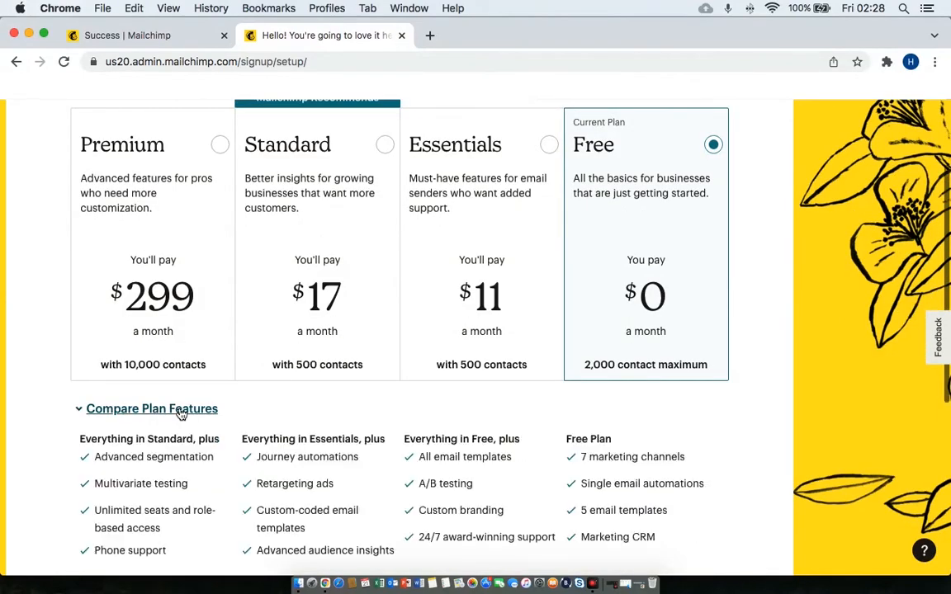
{"action": "scroll", "coordinate": [322, 441], "scroll_direction": "down", "scroll_amount": 4}
{"action": "scroll", "coordinate": [323, 442], "scroll_direction": "down", "scroll_amount": 3}
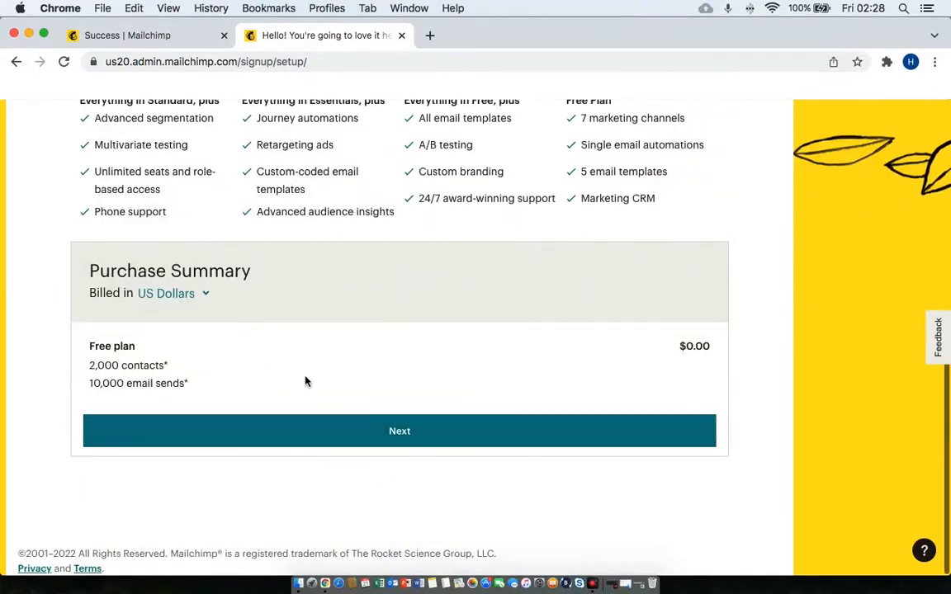
{"action": "scroll", "coordinate": [305, 381], "scroll_direction": "up", "scroll_amount": 4}
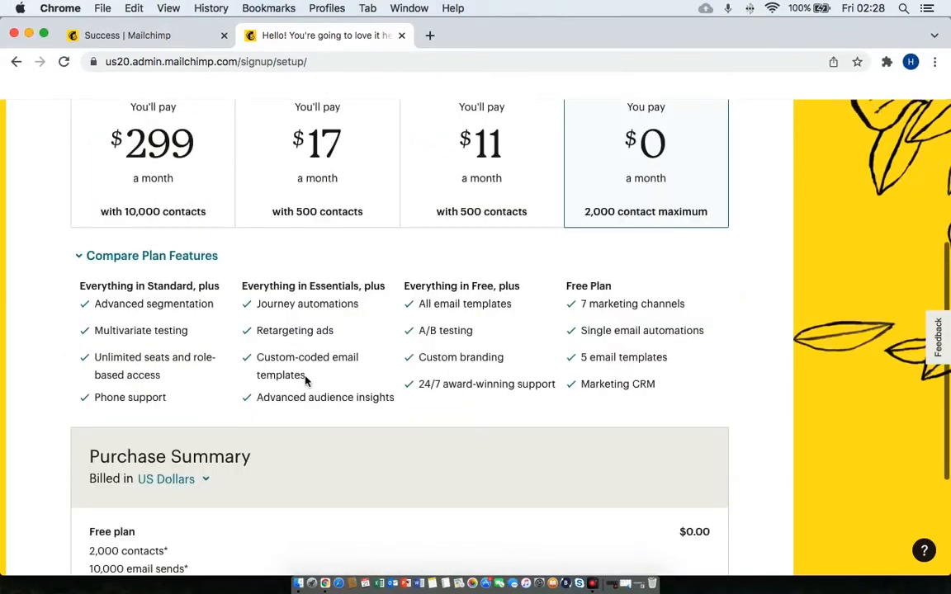
{"action": "scroll", "coordinate": [305, 380], "scroll_direction": "down", "scroll_amount": 4}
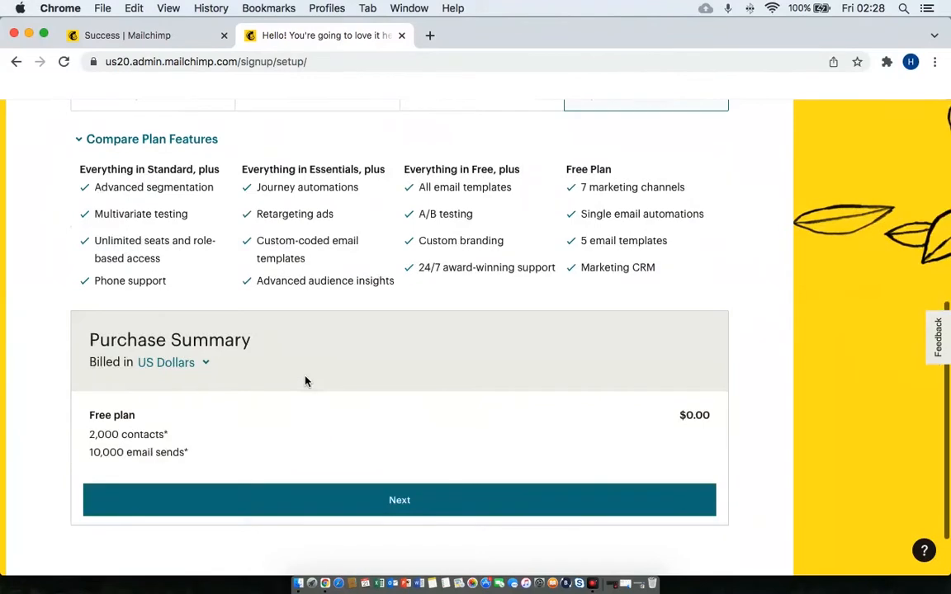
{"action": "scroll", "coordinate": [305, 380], "scroll_direction": "up", "scroll_amount": 10}
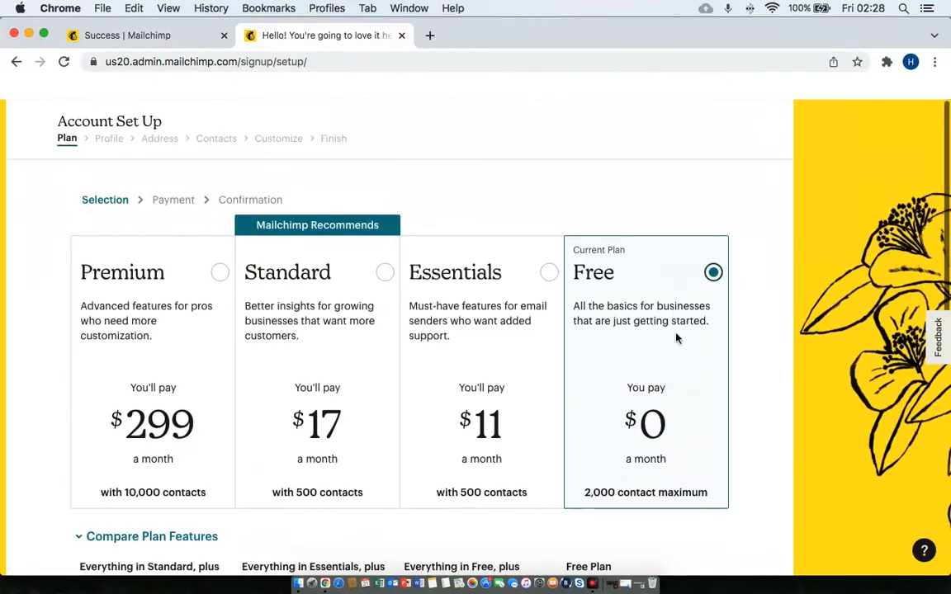
{"action": "scroll", "coordinate": [656, 397], "scroll_direction": "down", "scroll_amount": 9}
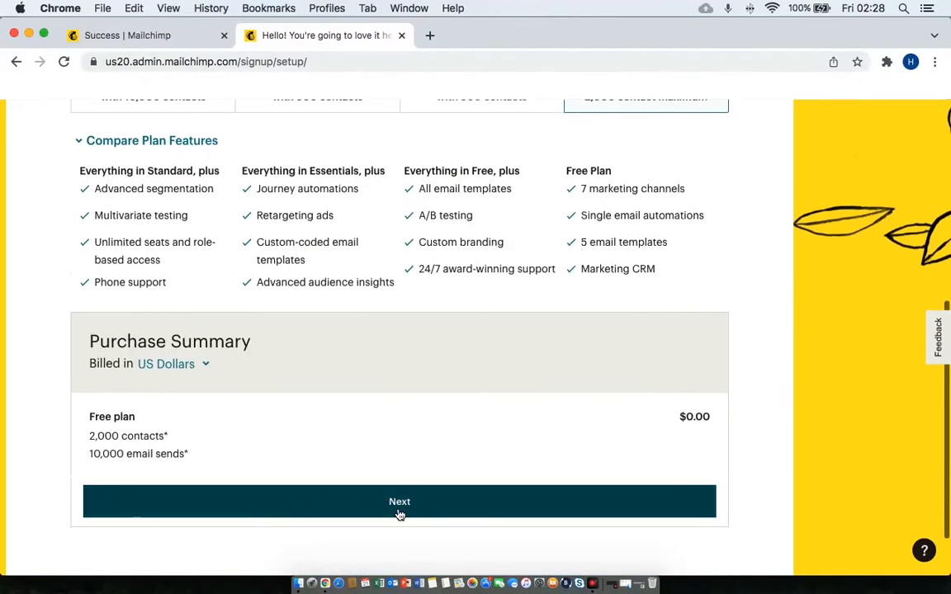
{"action": "left_click", "coordinate": [399, 513]}
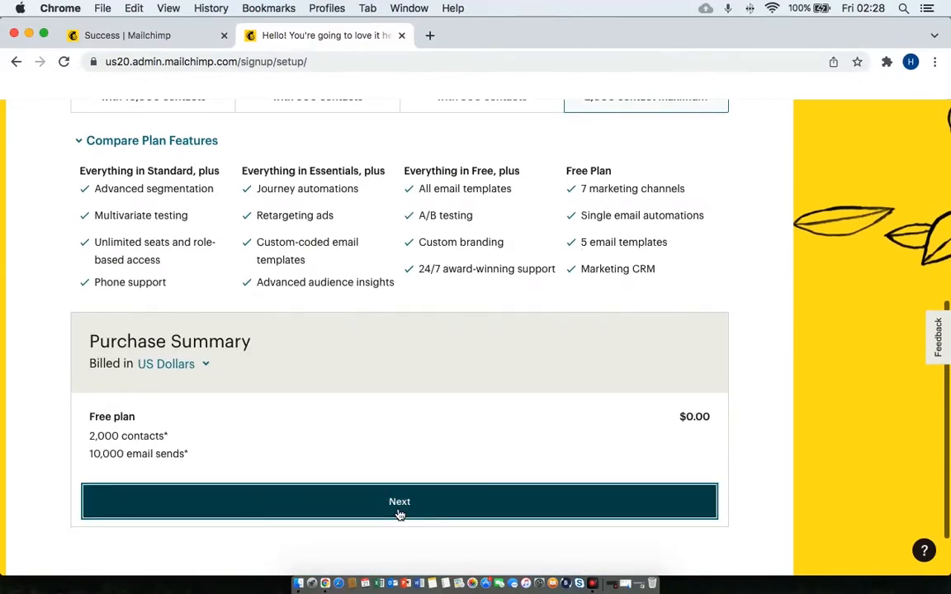
Enter the owner's first name, last name and business name, then continue.
{"action": "scroll", "coordinate": [398, 513], "scroll_direction": "up", "scroll_amount": 2}
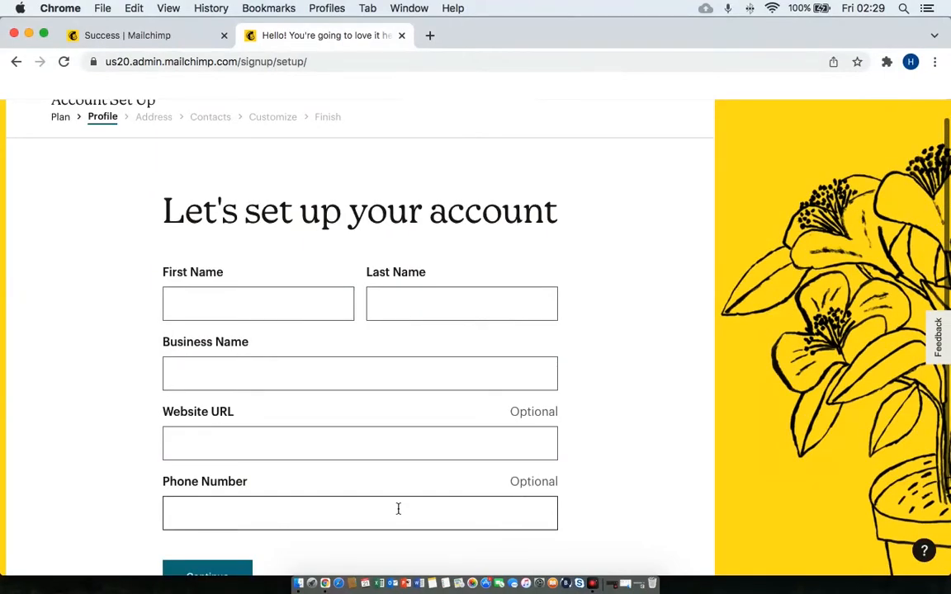
{"action": "left_click", "coordinate": [283, 306]}
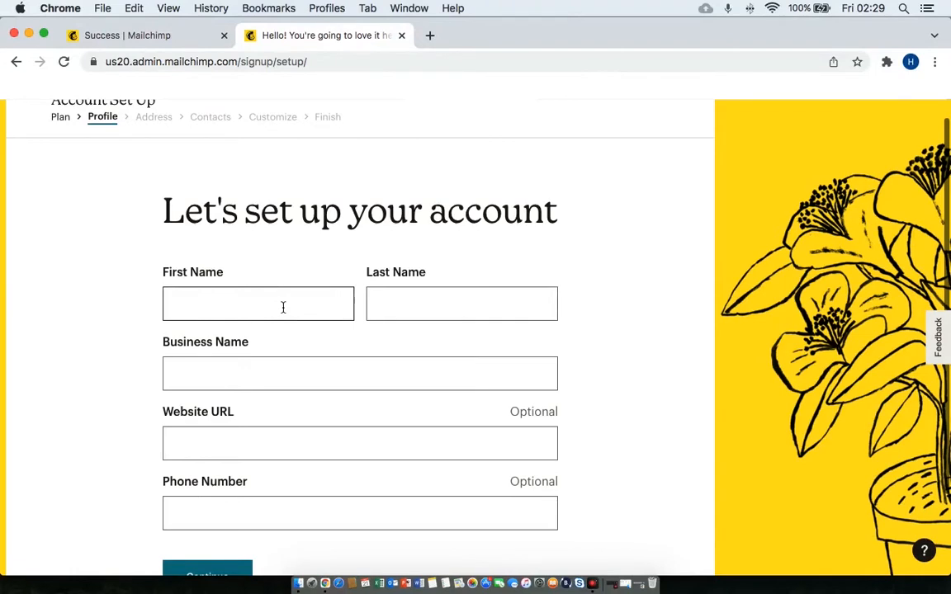
{"action": "key", "text": "Tab"}
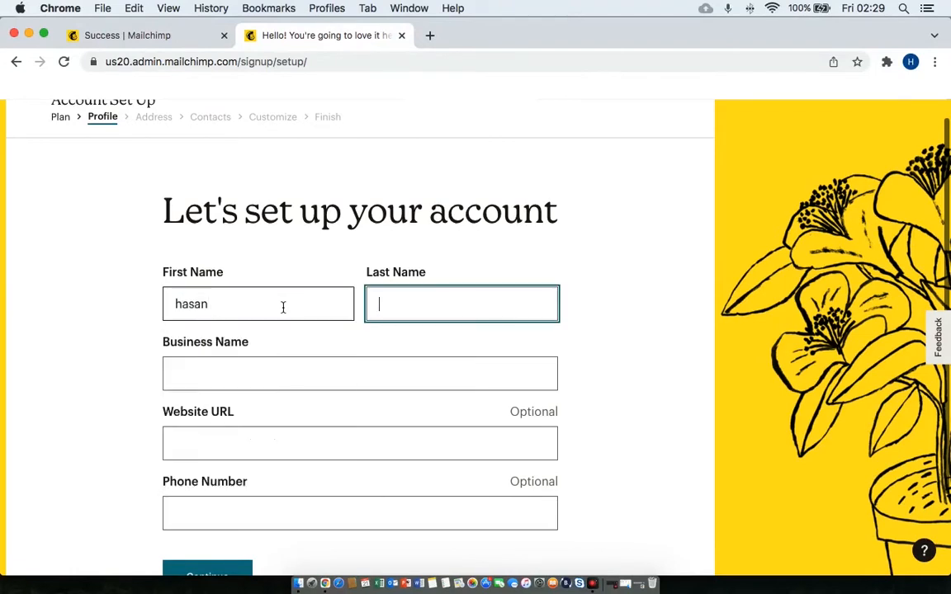
{"action": "key", "text": "Tab"}
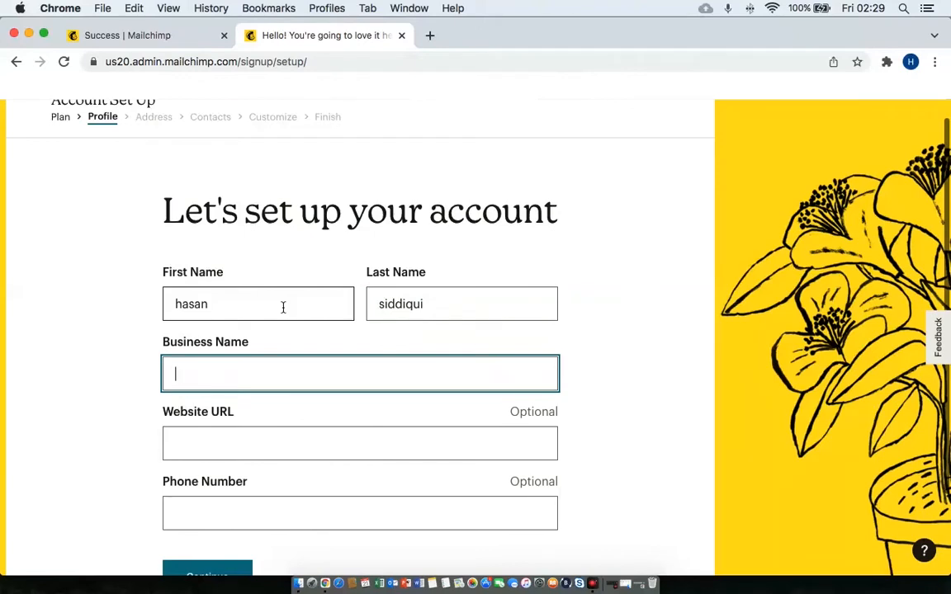
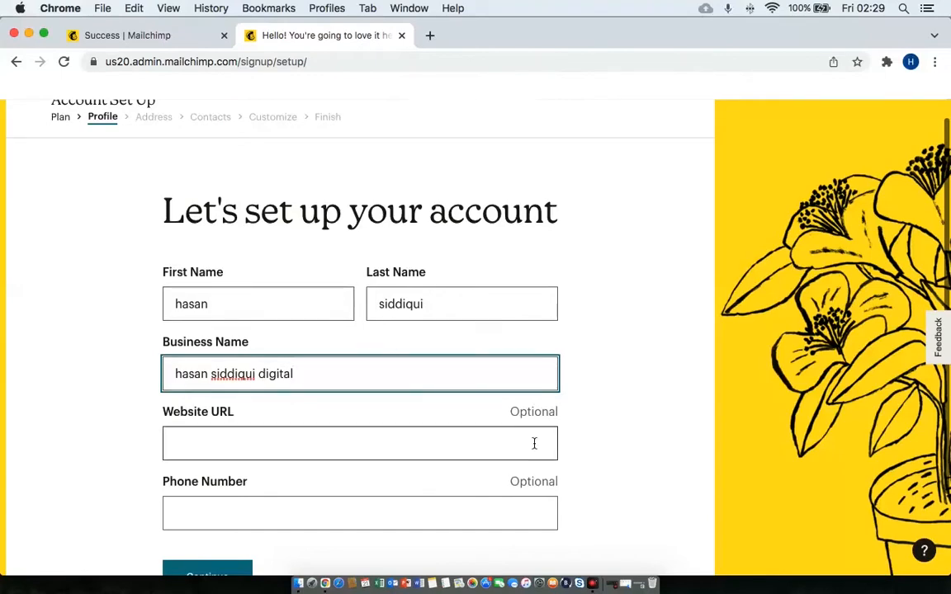
{"action": "scroll", "coordinate": [534, 444], "scroll_direction": "down", "scroll_amount": 2}
{"action": "left_click", "coordinate": [219, 522]}
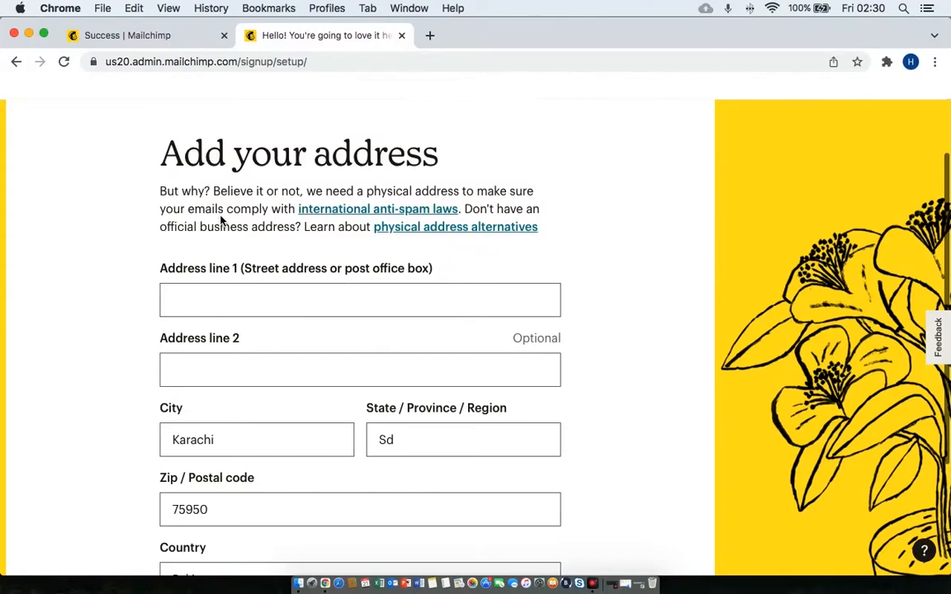
Fill in the street address in Address line 1.
{"action": "left_click", "coordinate": [248, 303]}
{"action": "left_click", "coordinate": [432, 250]}
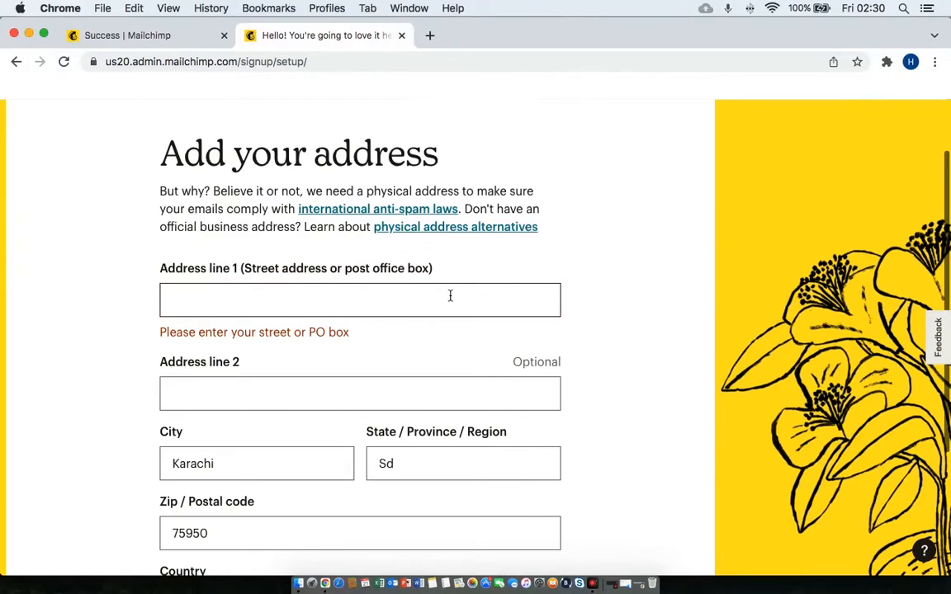
{"action": "left_click", "coordinate": [449, 295]}
{"action": "type", "text": "chi"}
{"action": "type", "text": "town kara"}
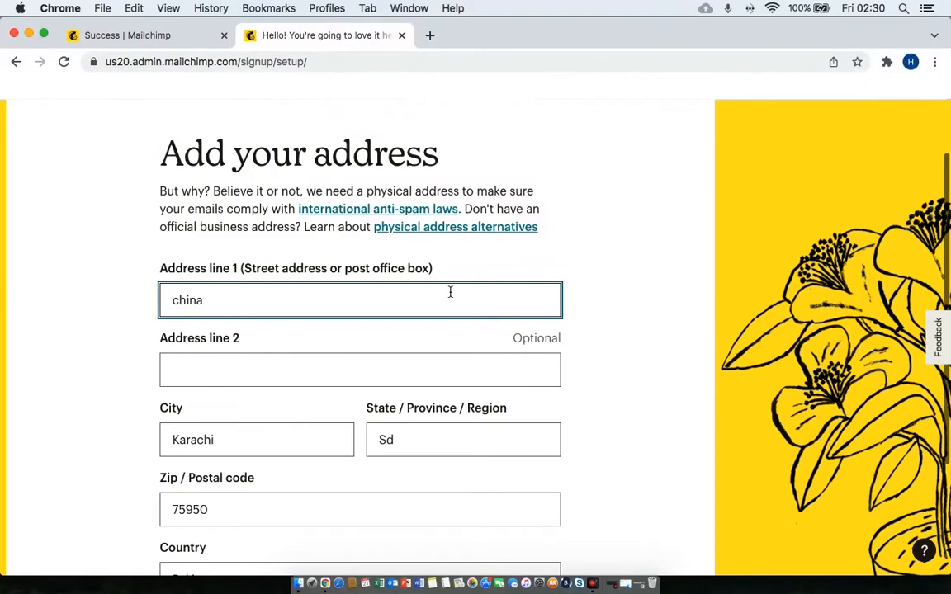
{"action": "type", "text": "chi"}
Correct the province to Sindh and submit the address step.
{"action": "left_click", "coordinate": [433, 436]}
{"action": "key", "text": "BackSpace"}
{"action": "type", "text": "indh"}
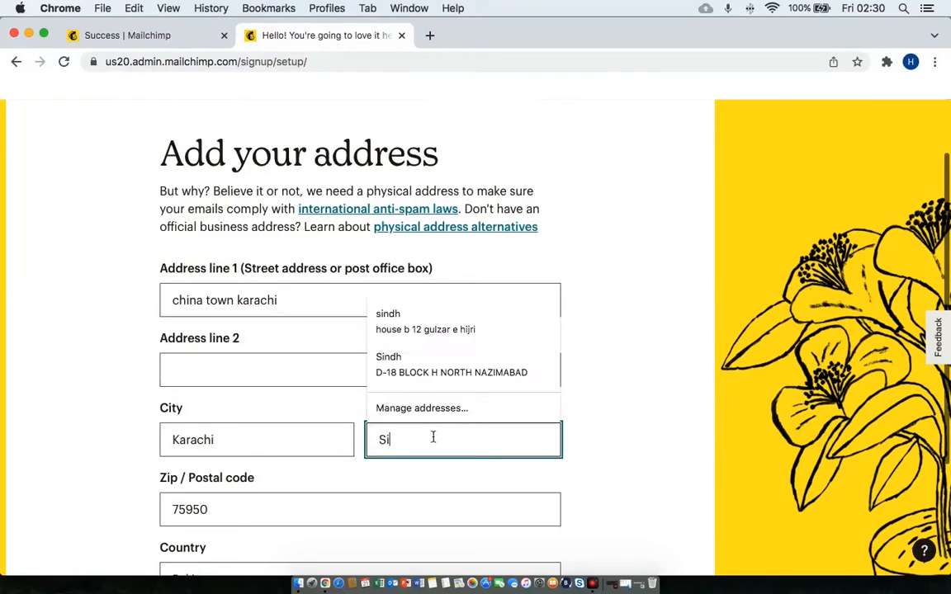
{"action": "left_click", "coordinate": [628, 467]}
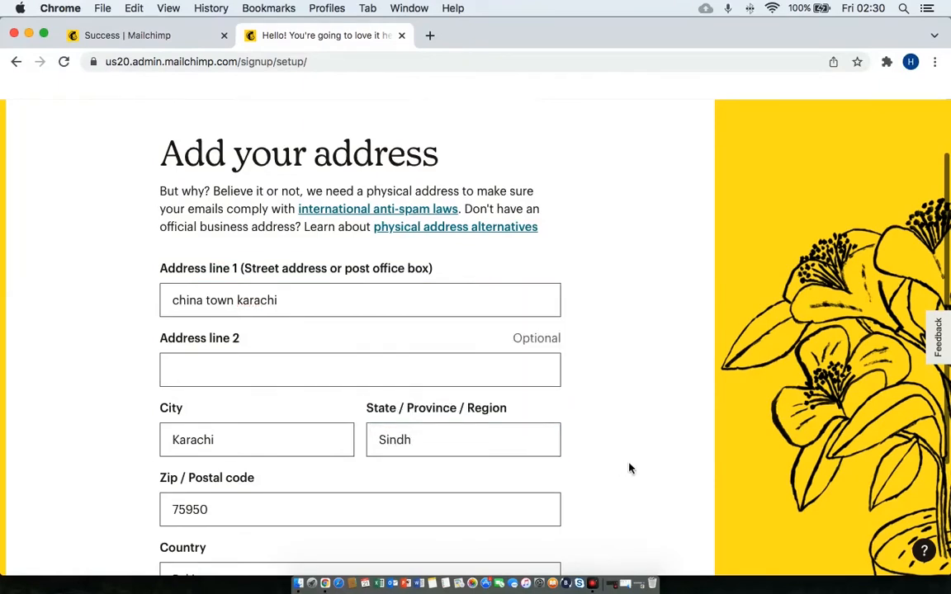
{"action": "scroll", "coordinate": [628, 467], "scroll_direction": "down", "scroll_amount": 5}
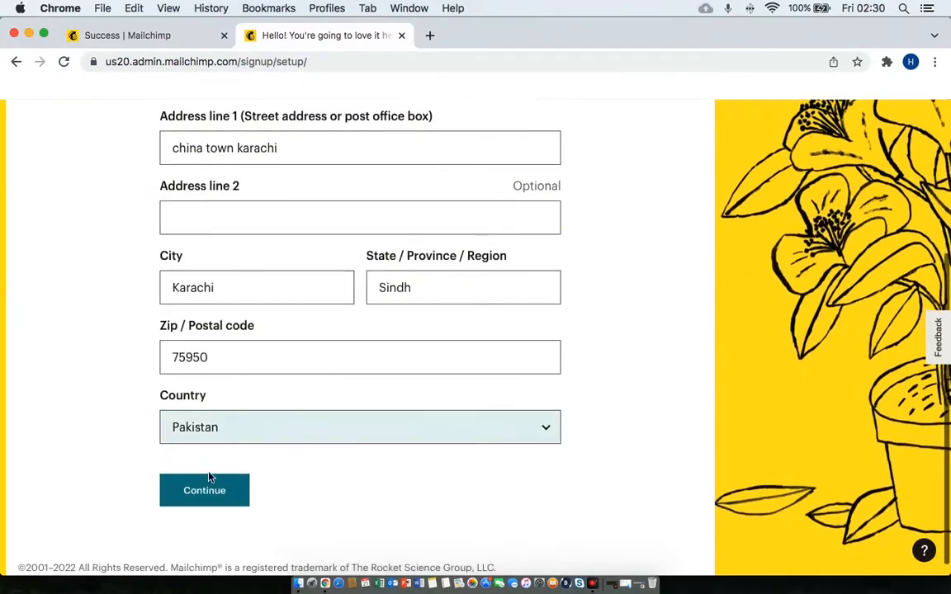
{"action": "left_click", "coordinate": [216, 491]}
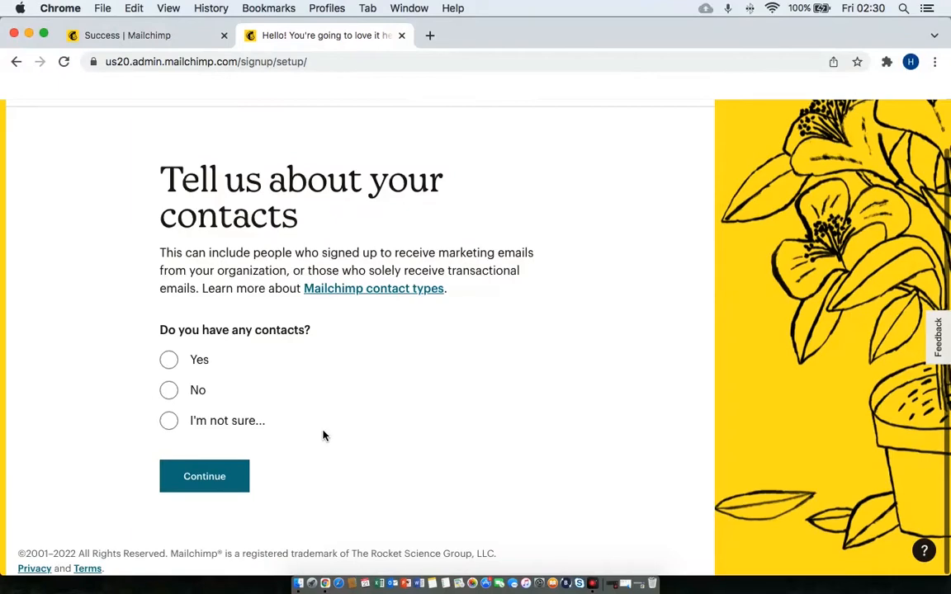
Answer Yes to having contacts, pick '500 or less', and continue.
{"action": "left_click", "coordinate": [169, 359]}
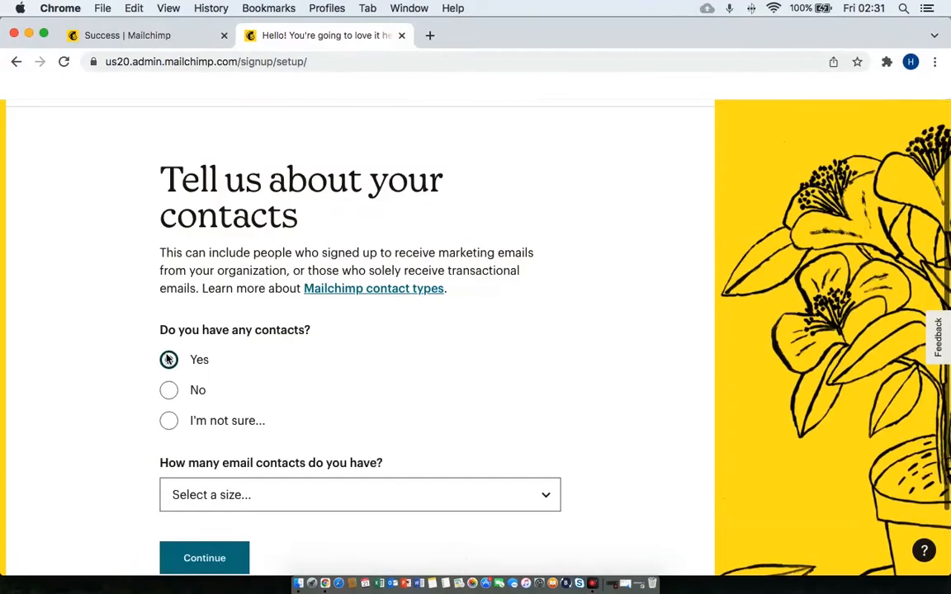
{"action": "scroll", "coordinate": [401, 381], "scroll_direction": "down", "scroll_amount": 2}
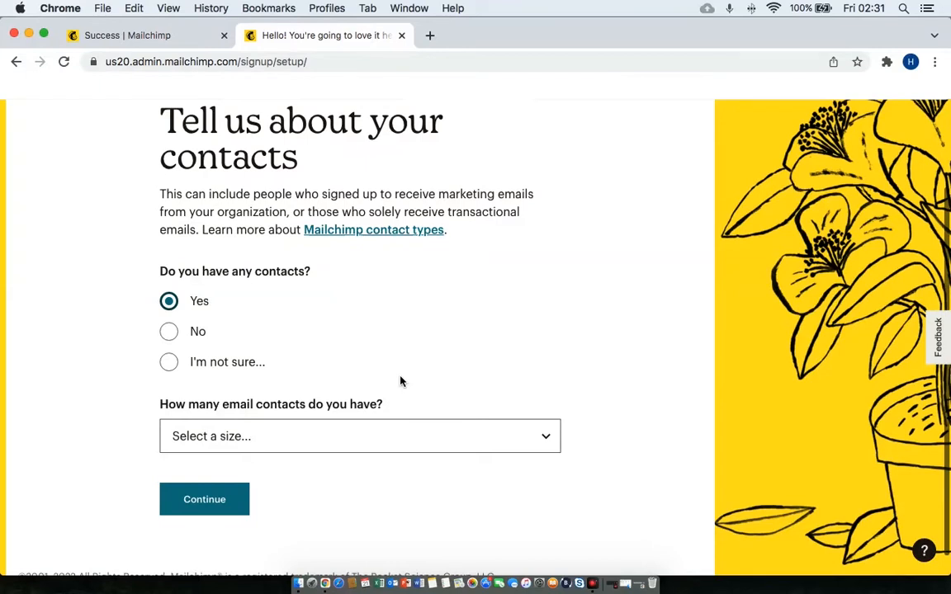
{"action": "left_click", "coordinate": [480, 447]}
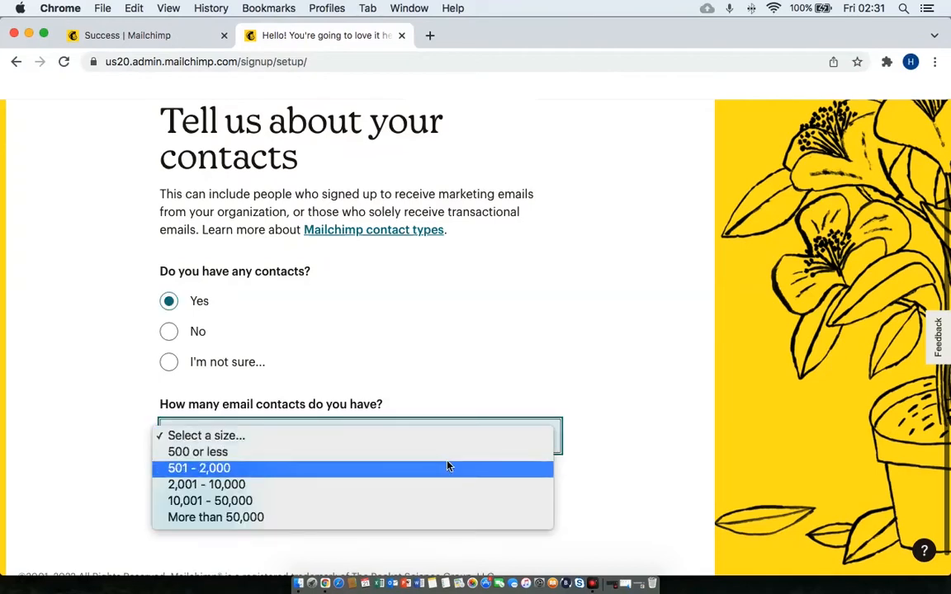
{"action": "left_click", "coordinate": [443, 451]}
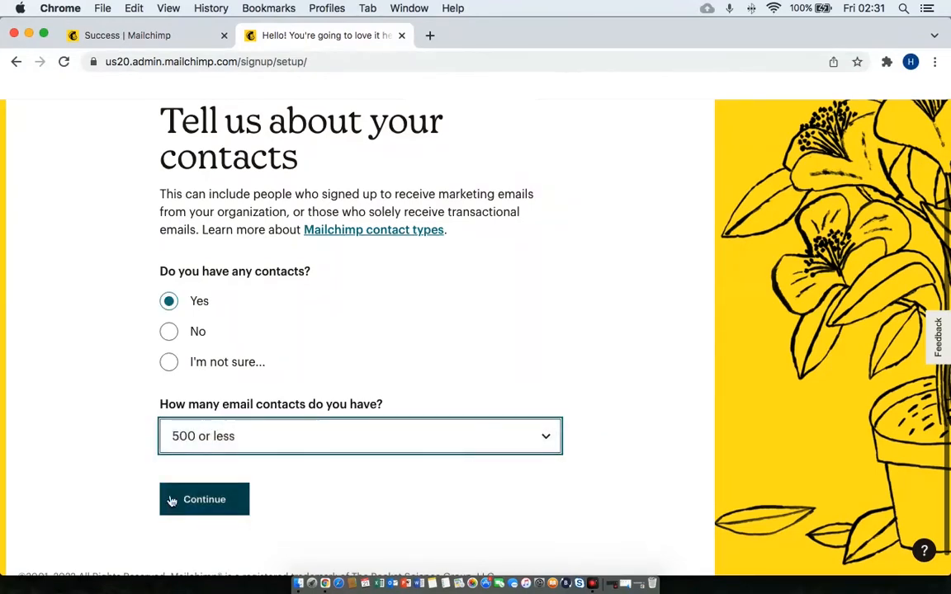
{"action": "left_click", "coordinate": [198, 495]}
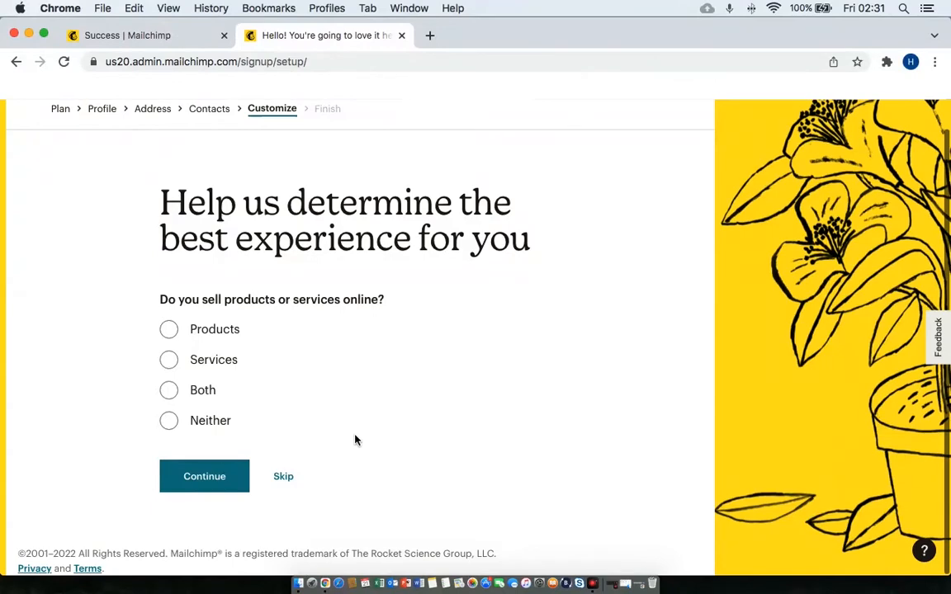
Skip the products-or-services question and continue with no extra newsletters ticked.
{"action": "left_click", "coordinate": [286, 482]}
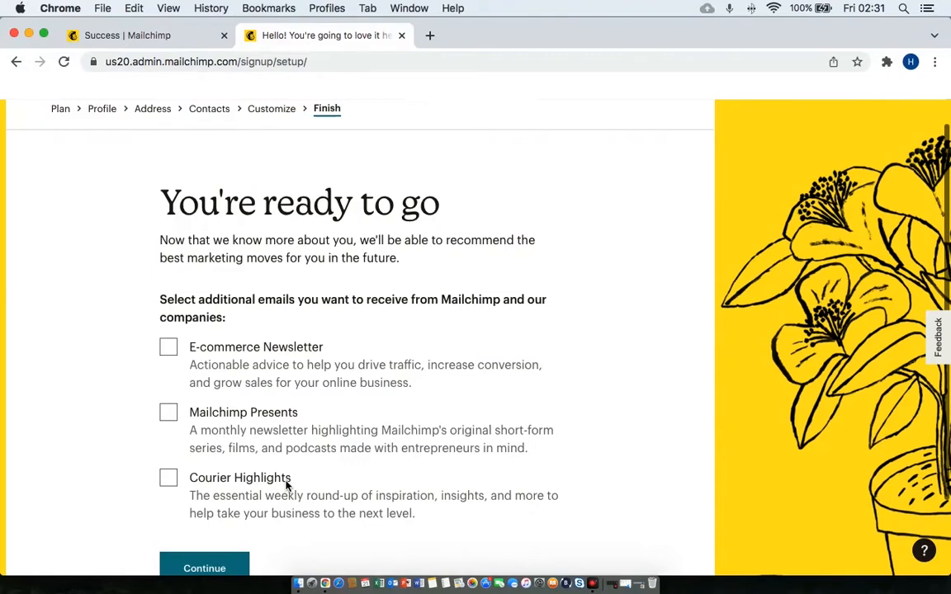
{"action": "scroll", "coordinate": [286, 486], "scroll_direction": "down", "scroll_amount": 2}
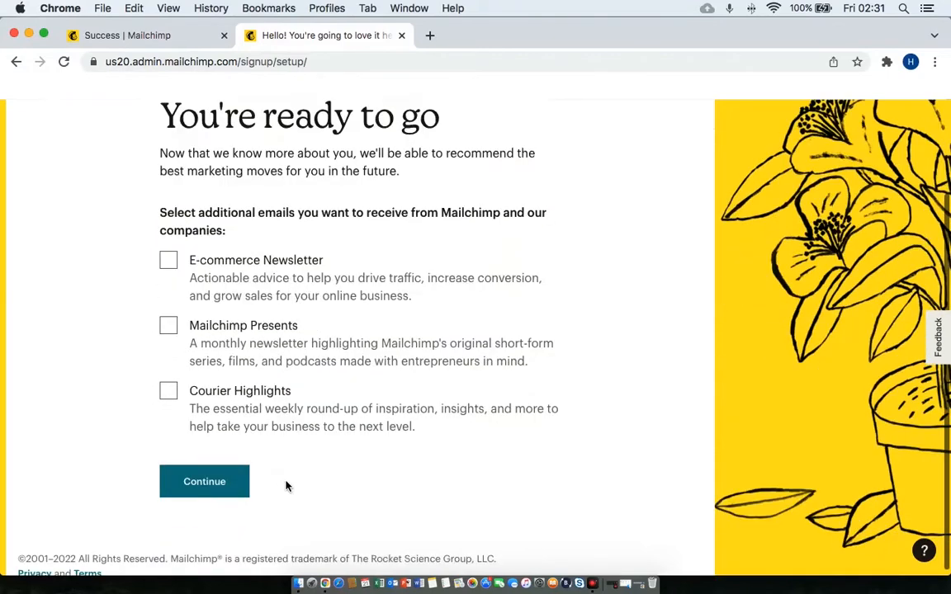
{"action": "left_click", "coordinate": [228, 483]}
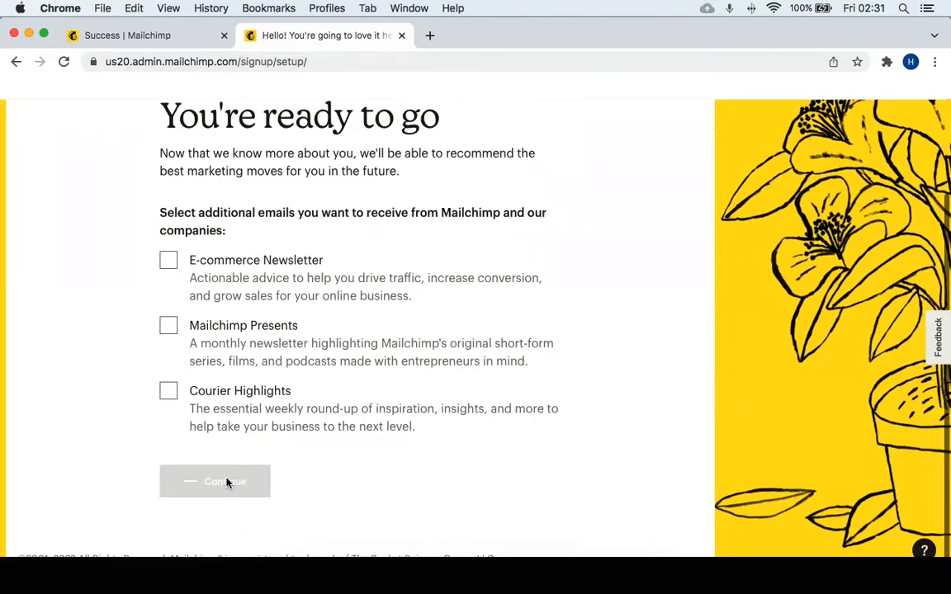
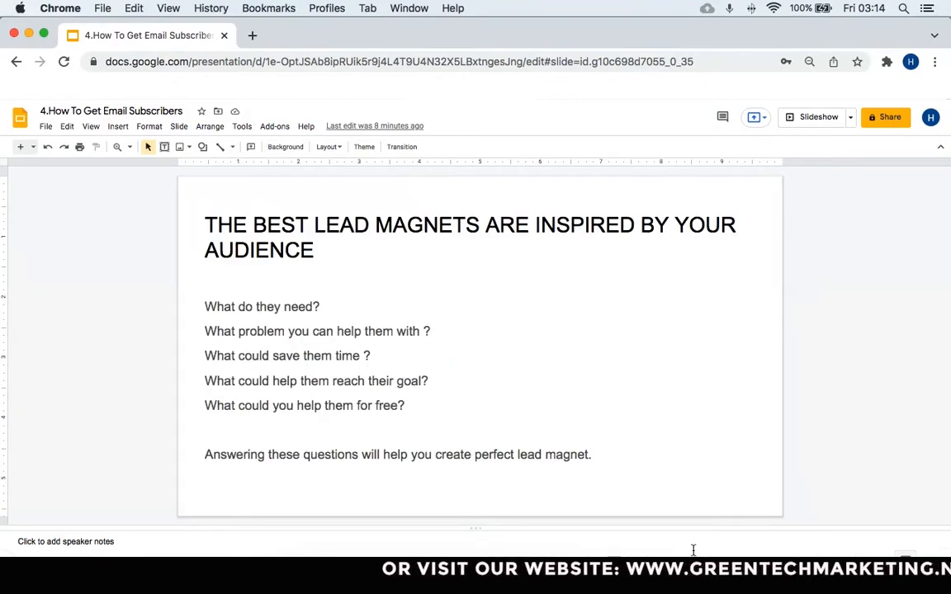
Step back one slide, then forward to the 'Effective types of Lead magnets' slide (E-books through Quizzes).
{"action": "key", "text": "Up"}
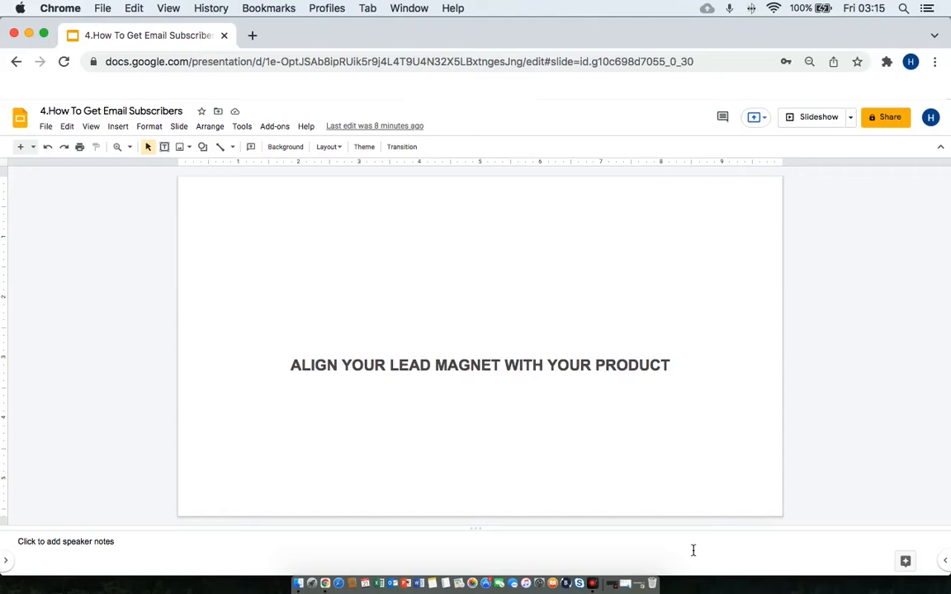
{"action": "key", "text": "Down"}
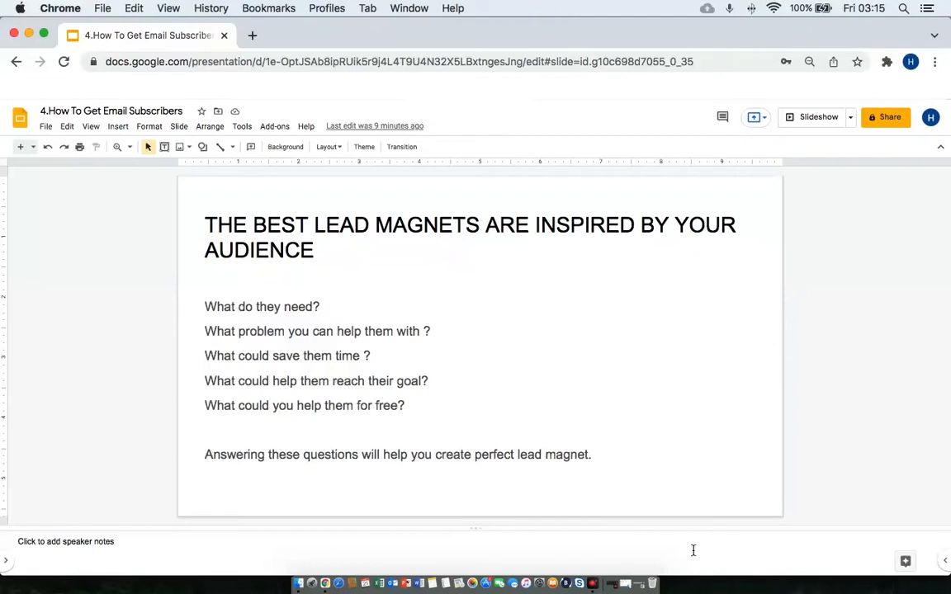
{"action": "key", "text": "Down"}
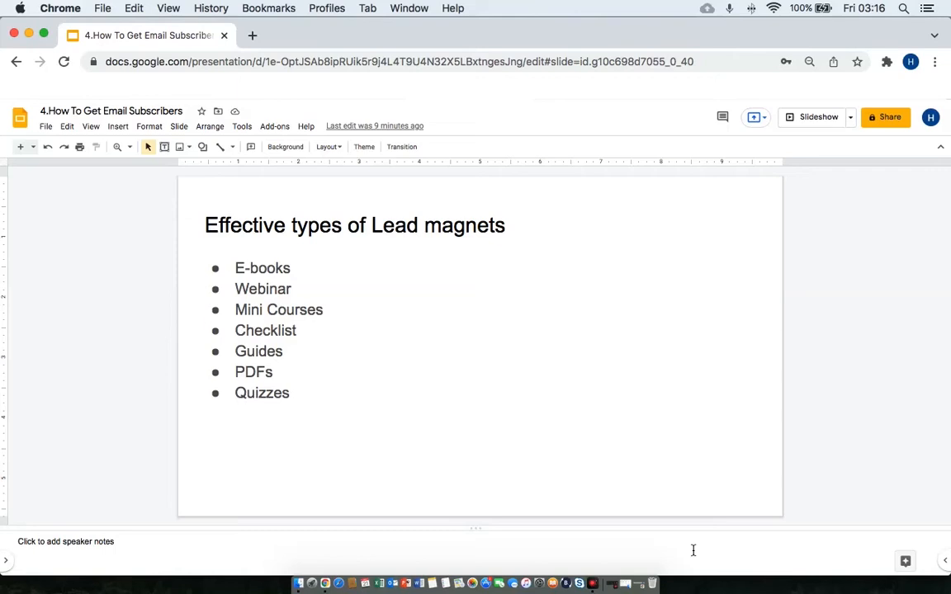
Advance to the 'How To Get Email Subscribers' slide.
{"action": "key", "text": "Down"}
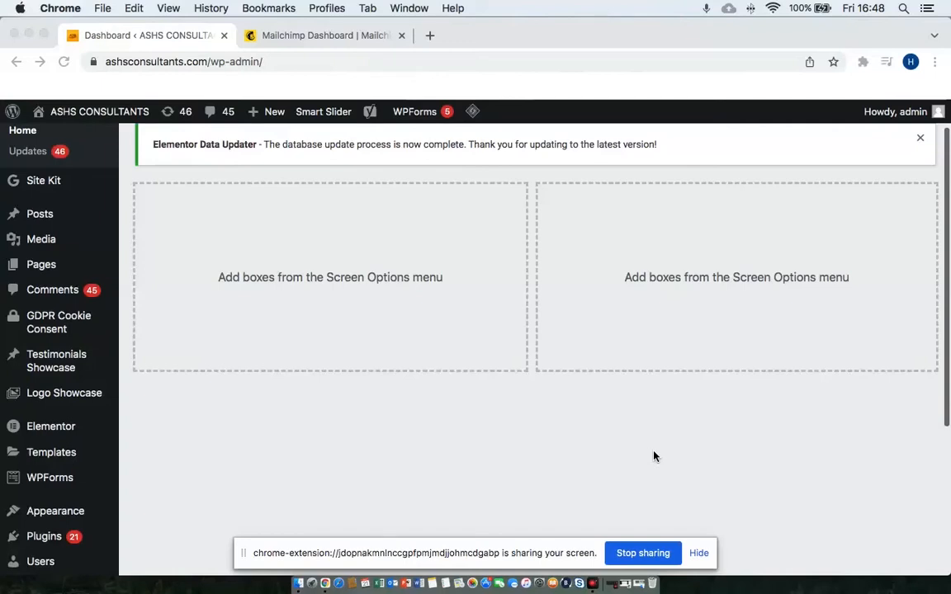
Glance at the Mailchimp dashboard tab, then return to the WordPress dashboard.
{"action": "scroll", "coordinate": [536, 386], "scroll_direction": "down", "scroll_amount": 4}
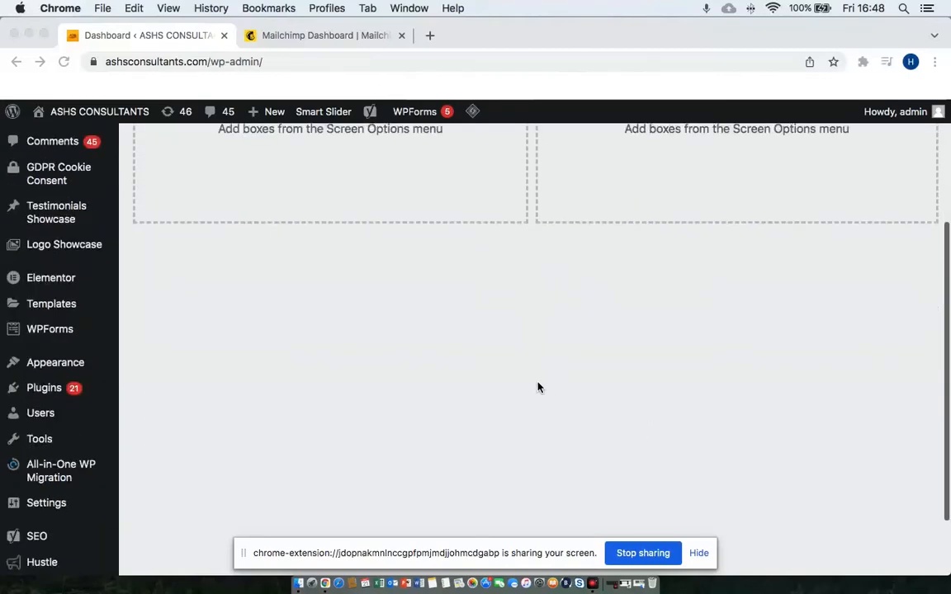
{"action": "scroll", "coordinate": [536, 386], "scroll_direction": "up", "scroll_amount": 5}
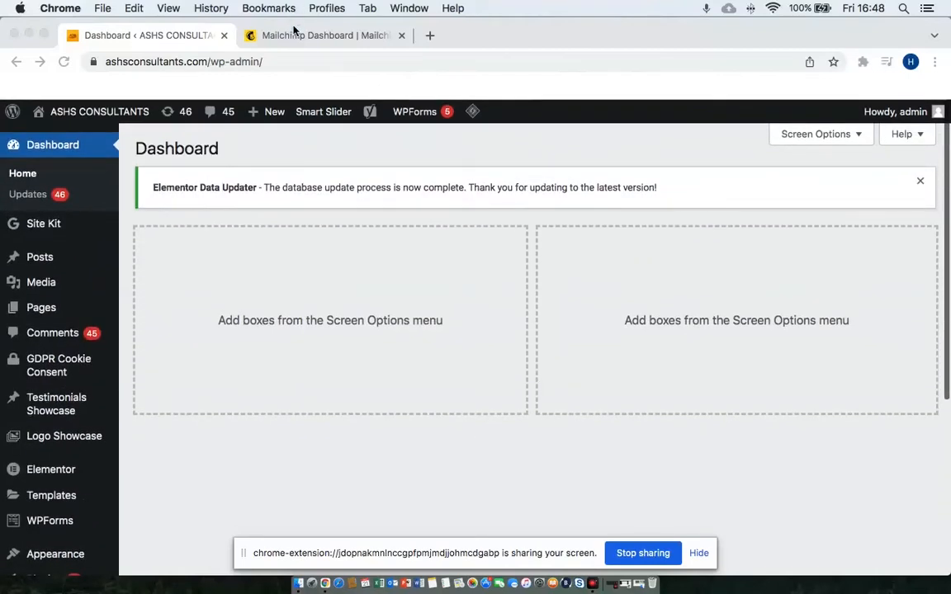
{"action": "left_click", "coordinate": [295, 41]}
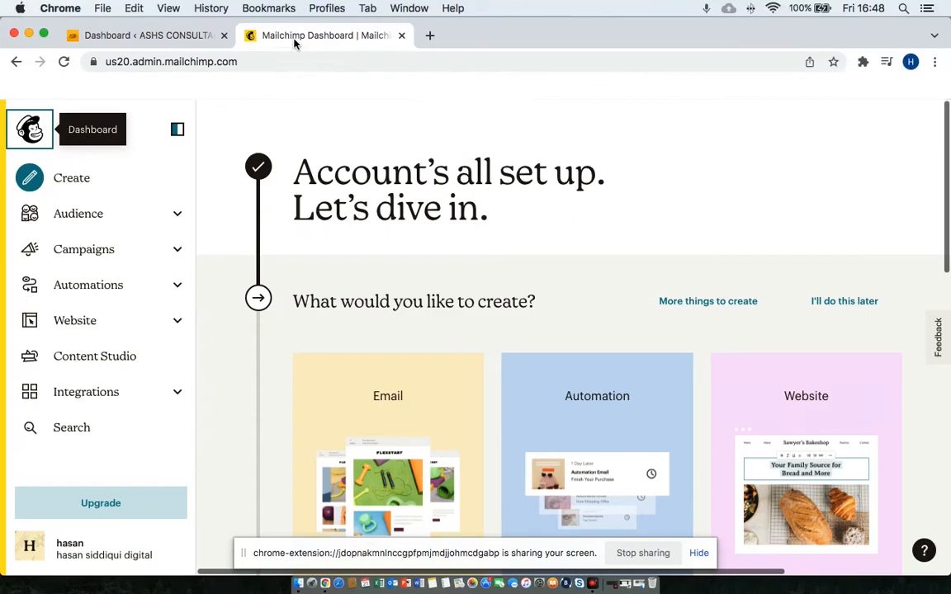
{"action": "left_click", "coordinate": [182, 46]}
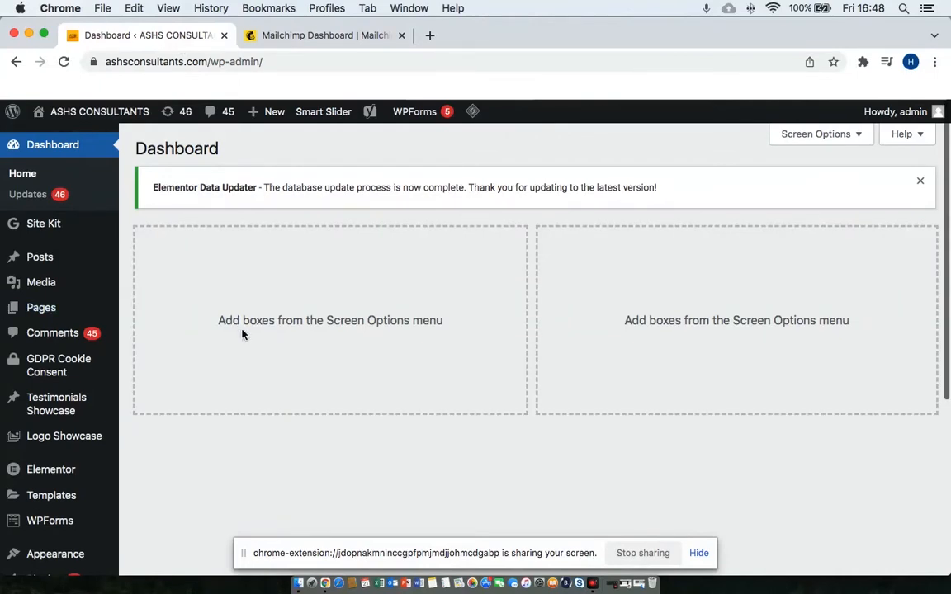
Open Plugins > Add New in the WordPress admin sidebar.
{"action": "mouse_move", "coordinate": [99, 361]}
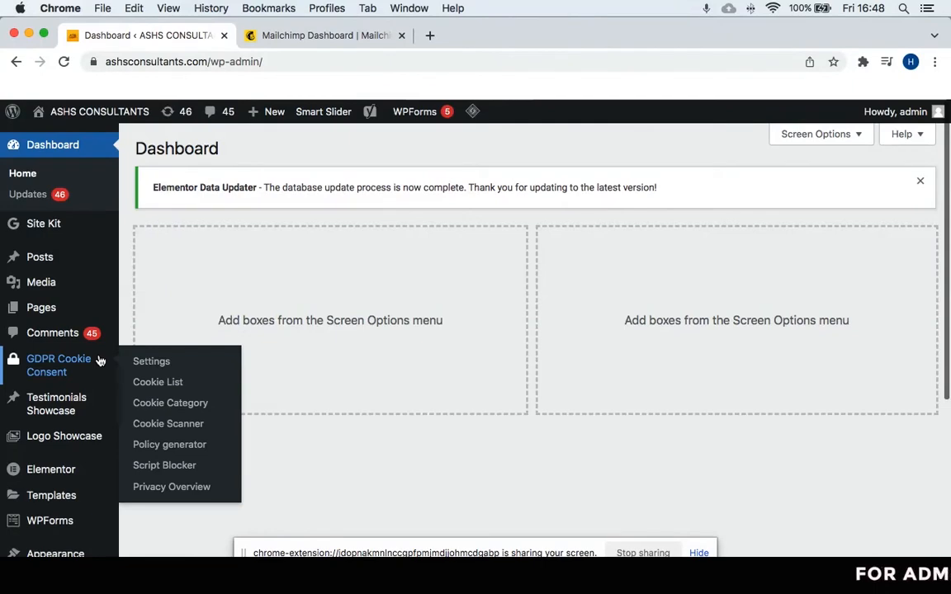
{"action": "scroll", "coordinate": [120, 273], "scroll_direction": "down", "scroll_amount": 2}
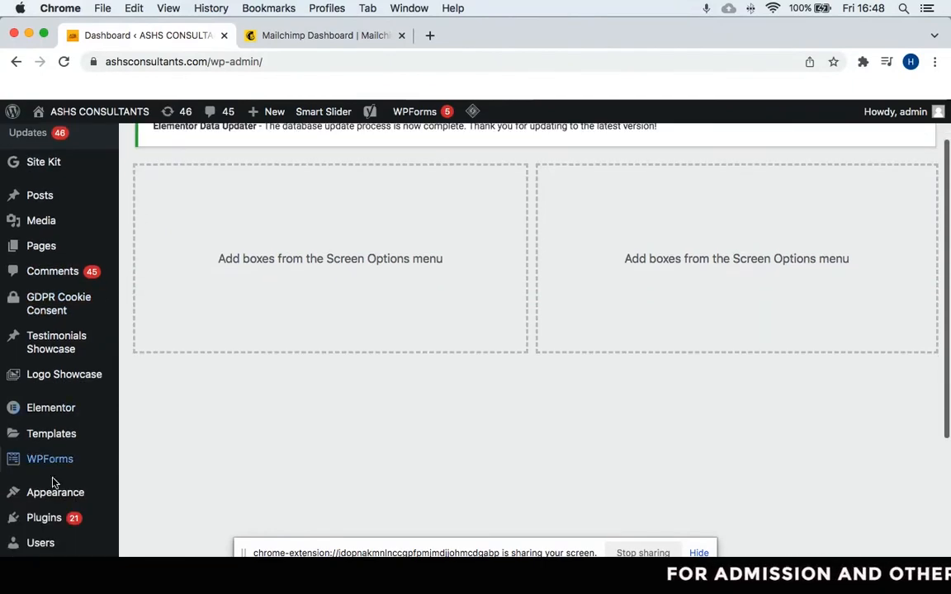
{"action": "mouse_move", "coordinate": [52, 519]}
{"action": "left_click", "coordinate": [164, 518]}
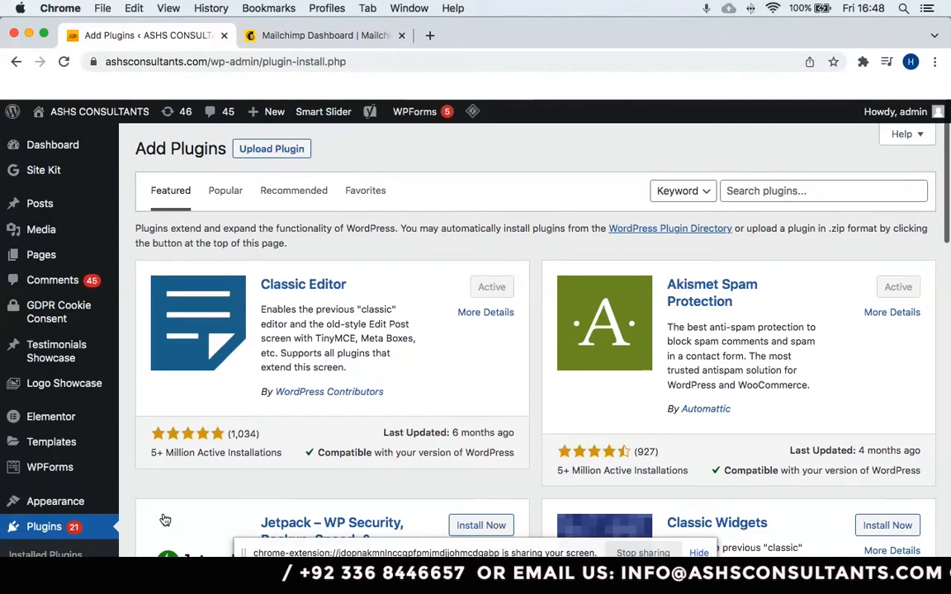
Search plugins for 'mc4wp', then install and activate MC4WP: Mailchimp for WordPress.
{"action": "left_click", "coordinate": [791, 192]}
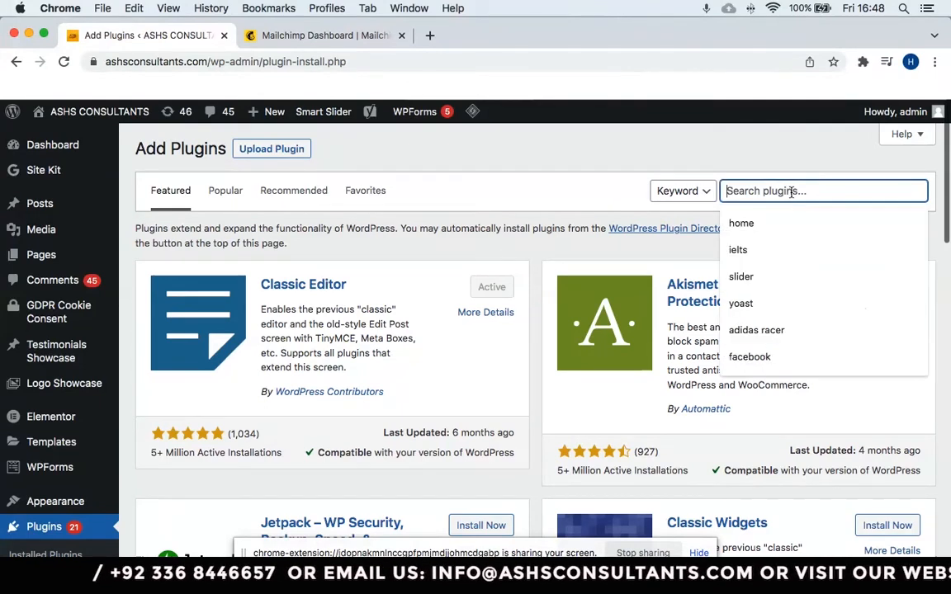
{"action": "type", "text": "mc"}
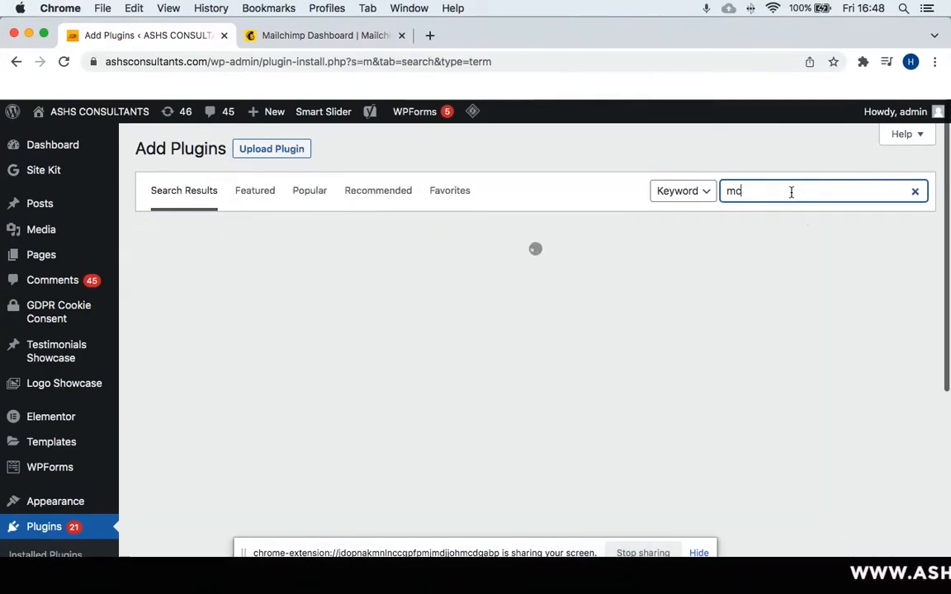
{"action": "type", "text": "4"}
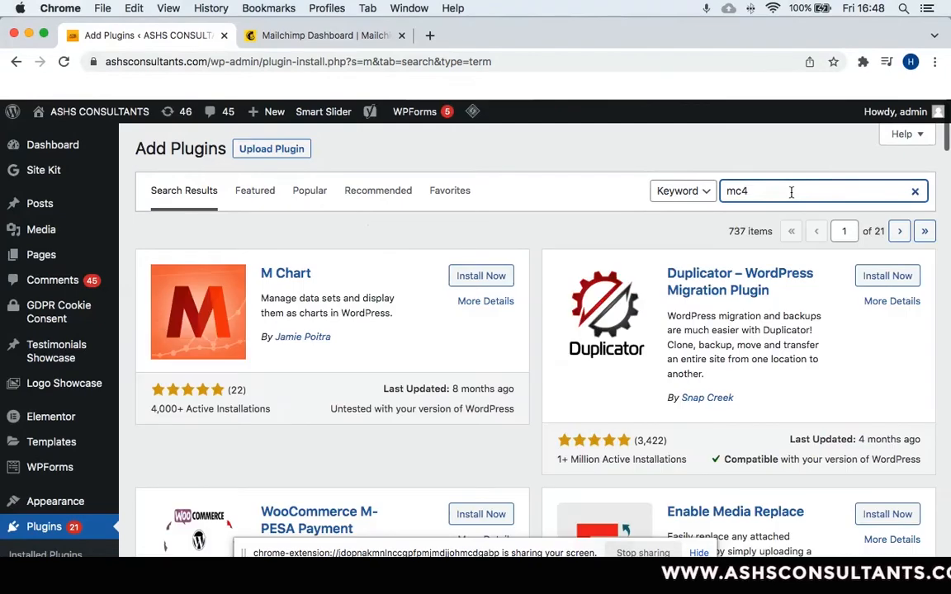
{"action": "type", "text": "wp"}
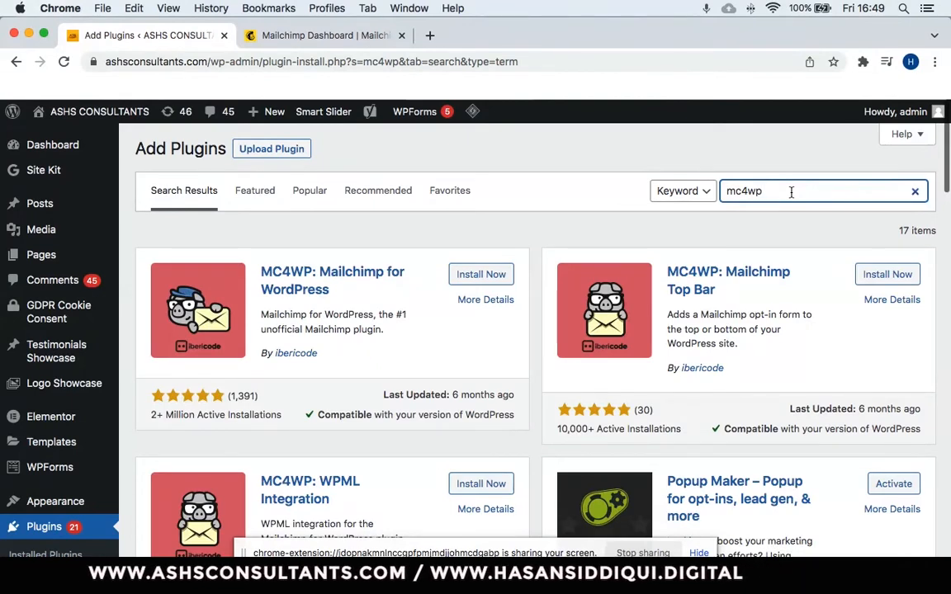
{"action": "left_click", "coordinate": [494, 275]}
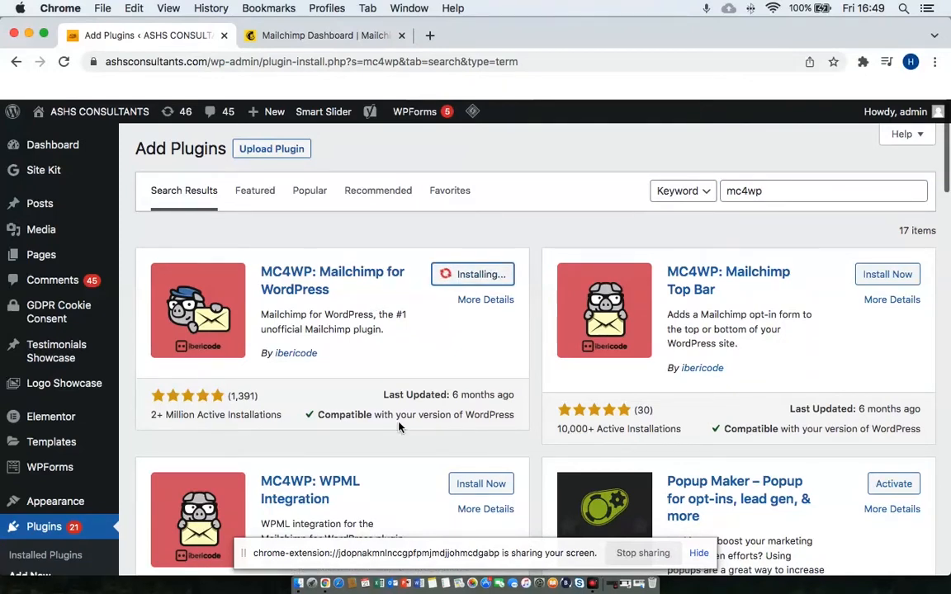
{"action": "scroll", "coordinate": [439, 425], "scroll_direction": "down", "scroll_amount": 5}
{"action": "scroll", "coordinate": [439, 426], "scroll_direction": "down", "scroll_amount": 5}
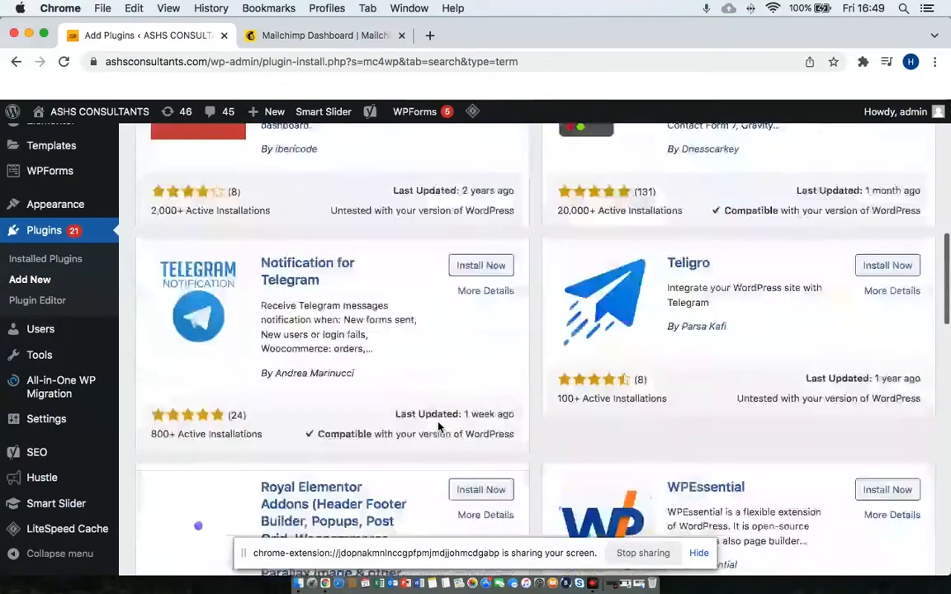
{"action": "scroll", "coordinate": [439, 427], "scroll_direction": "up", "scroll_amount": 12}
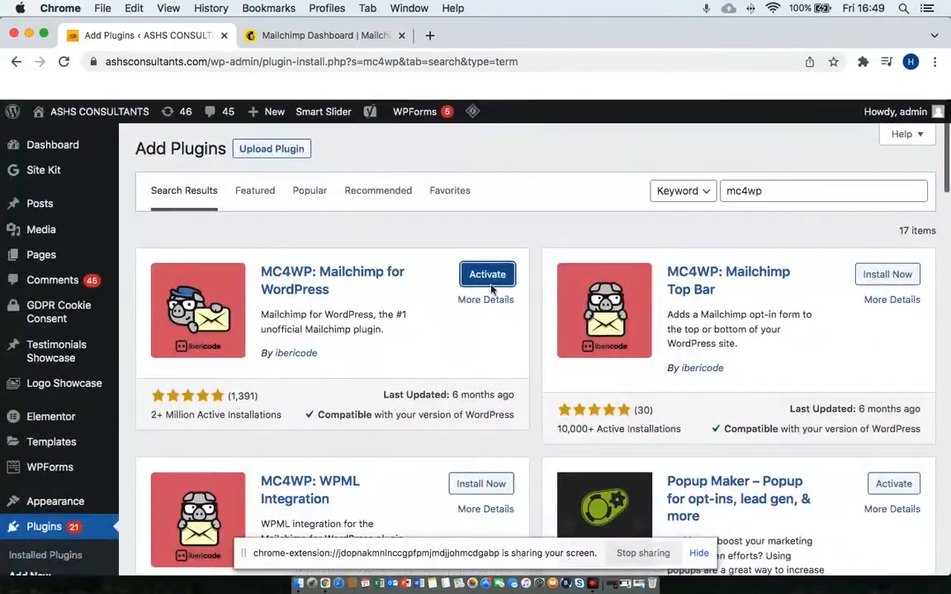
{"action": "left_click", "coordinate": [495, 277]}
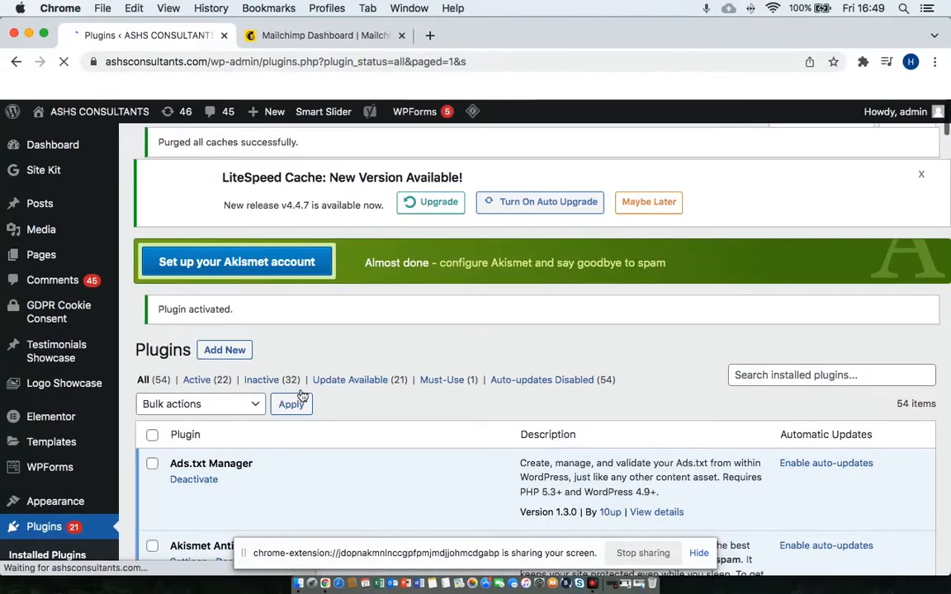
Filter Installed Plugins by 'mc4' to show only the active MC4WP 4.8.6 plugin.
{"action": "scroll", "coordinate": [288, 497], "scroll_direction": "down", "scroll_amount": 5}
{"action": "scroll", "coordinate": [287, 496], "scroll_direction": "down", "scroll_amount": 10}
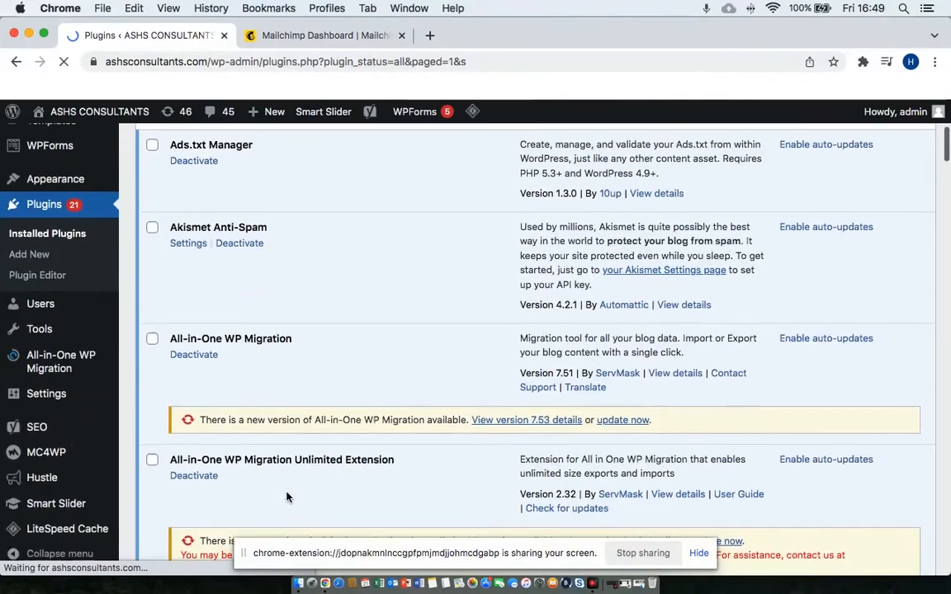
{"action": "scroll", "coordinate": [286, 496], "scroll_direction": "down", "scroll_amount": 8}
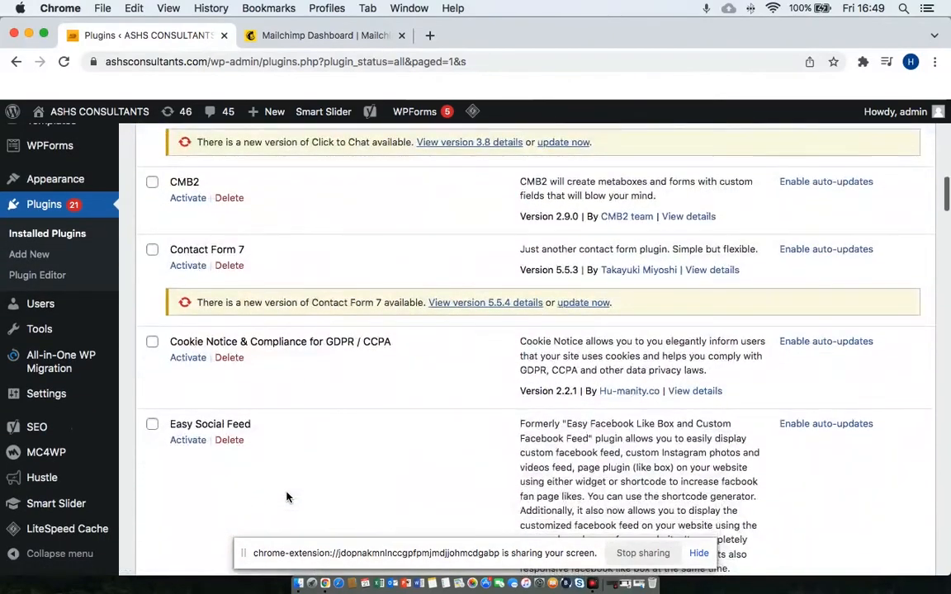
{"action": "scroll", "coordinate": [286, 496], "scroll_direction": "down", "scroll_amount": 10}
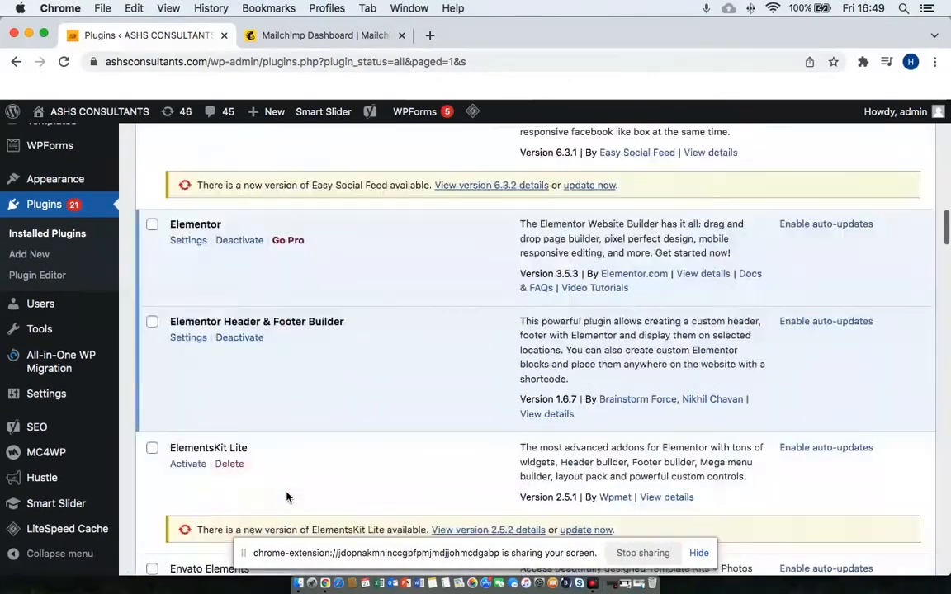
{"action": "scroll", "coordinate": [287, 496], "scroll_direction": "up", "scroll_amount": 15}
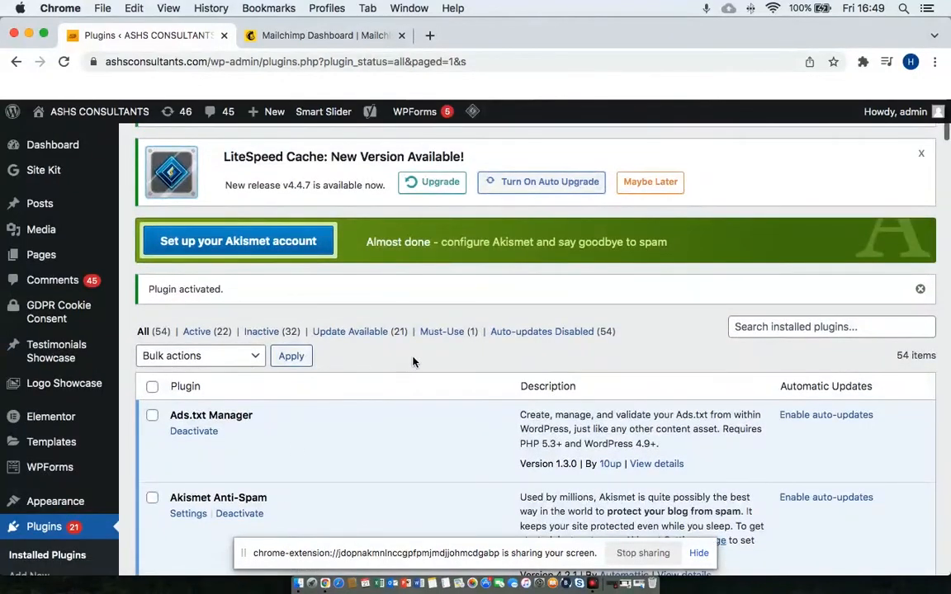
{"action": "left_click", "coordinate": [848, 330]}
{"action": "type", "text": "mc"}
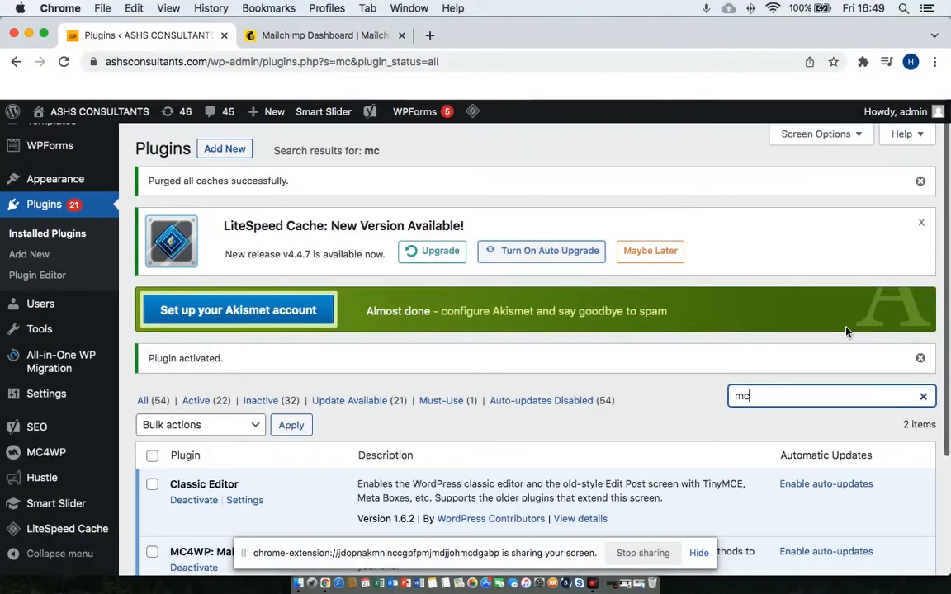
{"action": "type", "text": "4"}
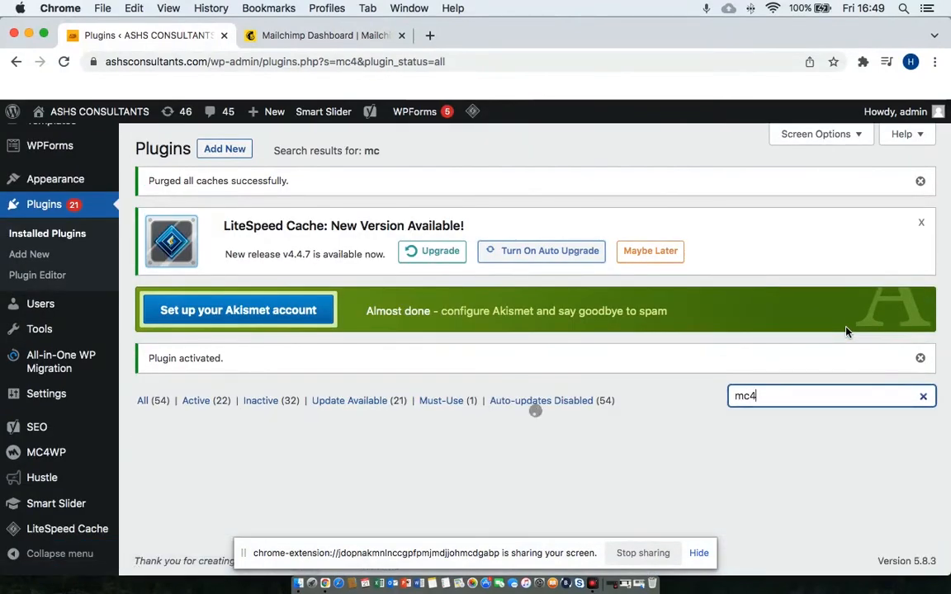
{"action": "scroll", "coordinate": [568, 399], "scroll_direction": "down", "scroll_amount": 3}
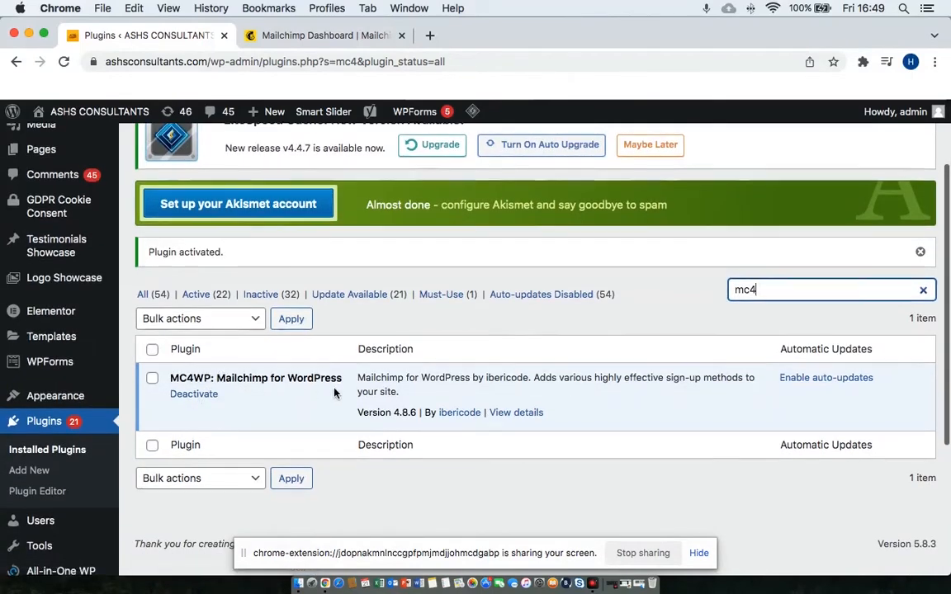
{"action": "scroll", "coordinate": [284, 395], "scroll_direction": "down", "scroll_amount": 1}
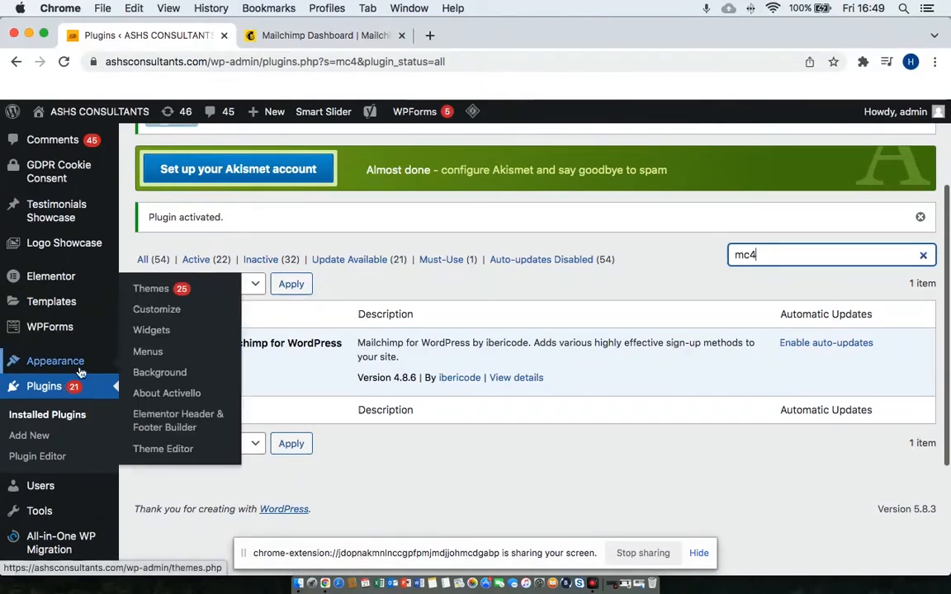
{"action": "scroll", "coordinate": [58, 409], "scroll_direction": "down", "scroll_amount": 3}
{"action": "scroll", "coordinate": [58, 408], "scroll_direction": "up", "scroll_amount": 4}
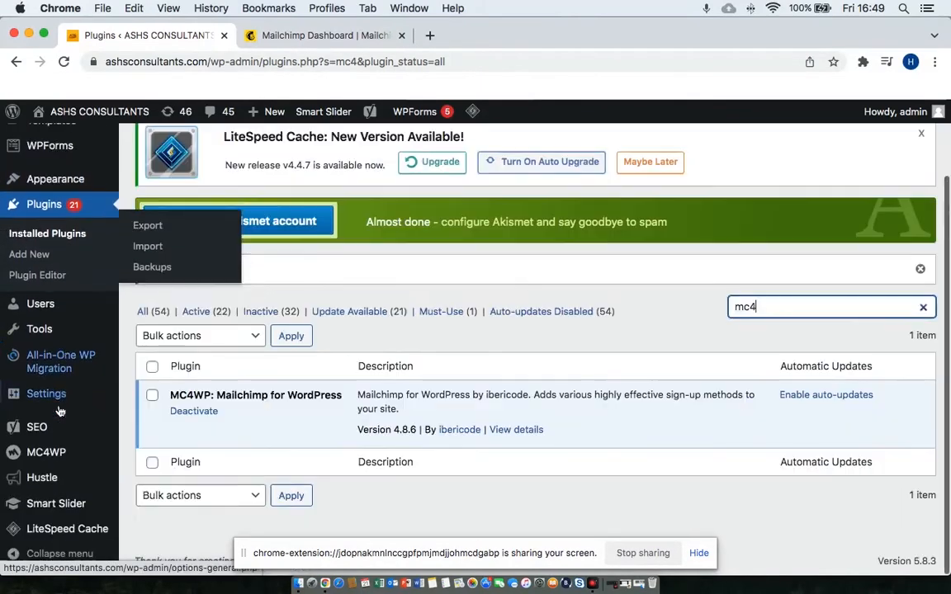
{"action": "mouse_move", "coordinate": [55, 455]}
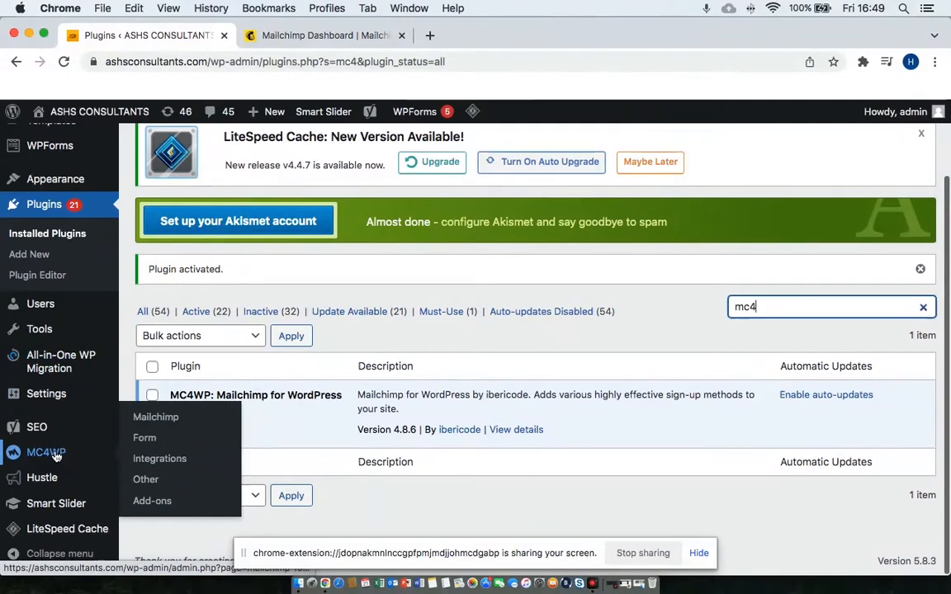
Open the MC4WP Integrations page and look it over.
{"action": "left_click", "coordinate": [164, 464]}
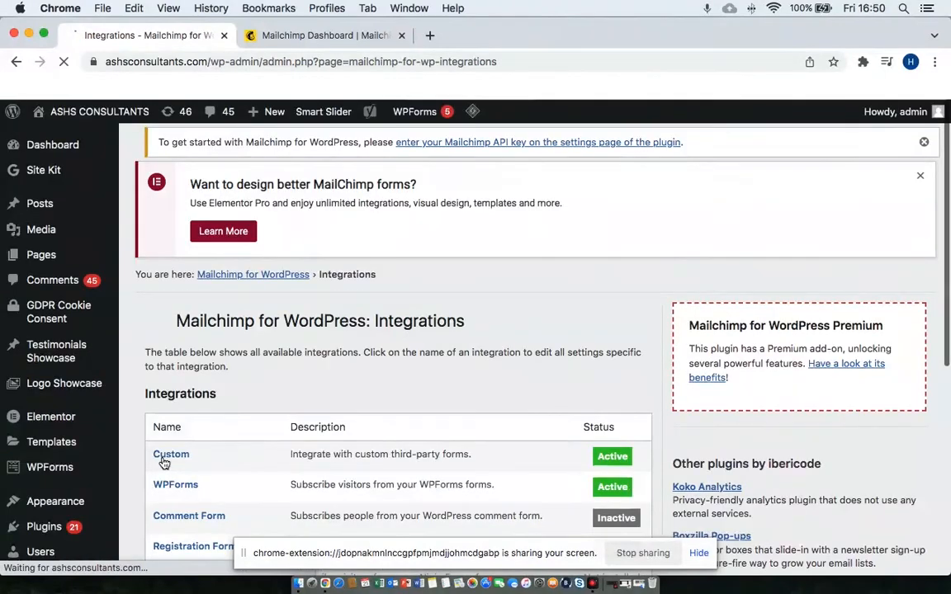
{"action": "scroll", "coordinate": [391, 416], "scroll_direction": "down", "scroll_amount": 5}
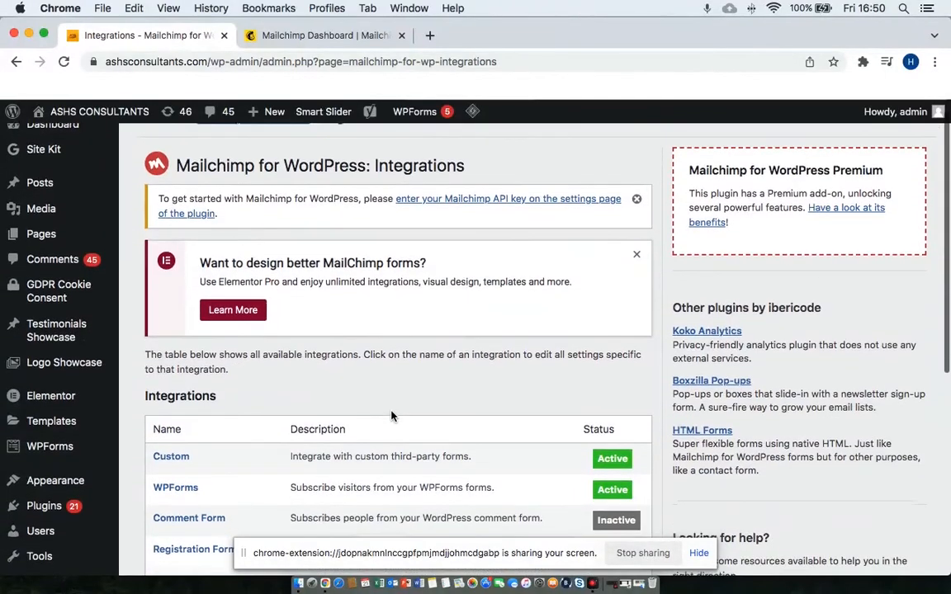
{"action": "scroll", "coordinate": [391, 413], "scroll_direction": "down", "scroll_amount": 2}
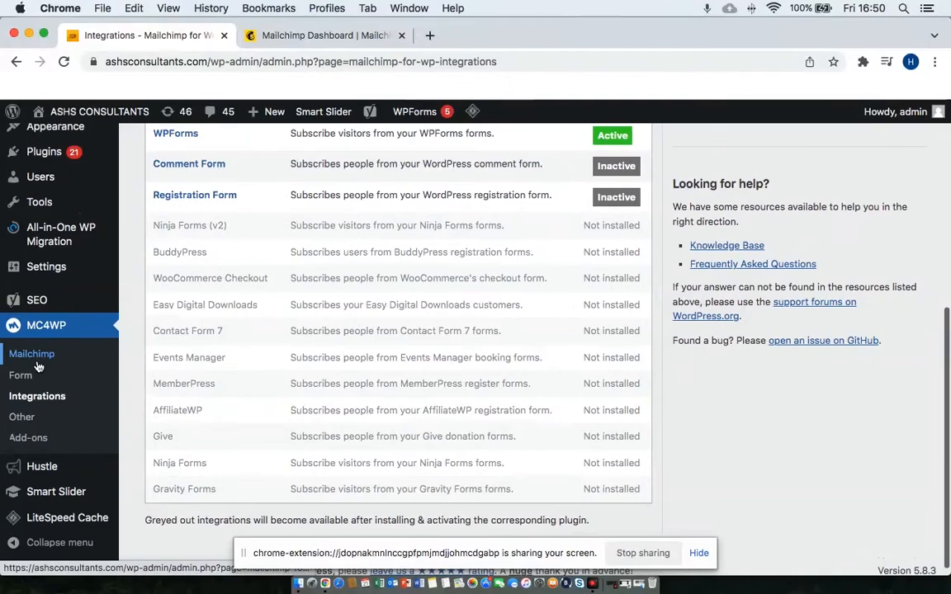
{"action": "scroll", "coordinate": [301, 278], "scroll_direction": "up", "scroll_amount": 10}
{"action": "scroll", "coordinate": [301, 281], "scroll_direction": "down", "scroll_amount": 4}
{"action": "scroll", "coordinate": [301, 281], "scroll_direction": "up", "scroll_amount": 4}
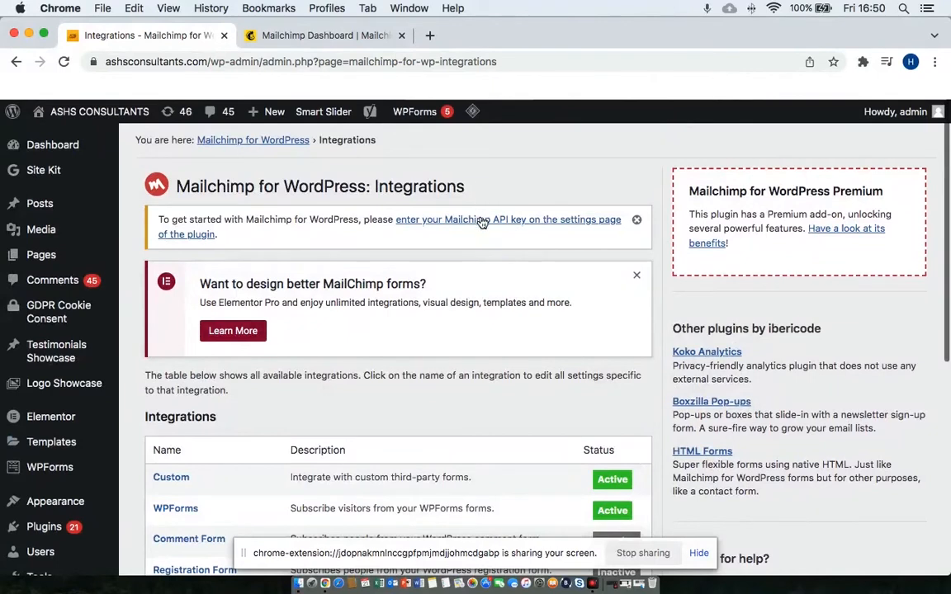
Follow the API key notice to the Not Connected API Settings, then switch to Mailchimp.
{"action": "left_click", "coordinate": [522, 224]}
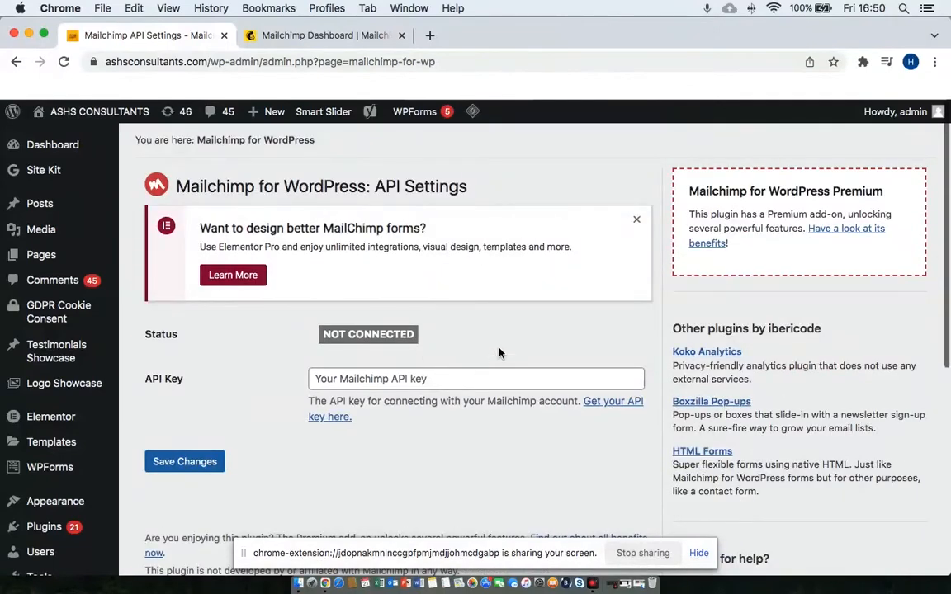
{"action": "scroll", "coordinate": [512, 350], "scroll_direction": "down", "scroll_amount": 1}
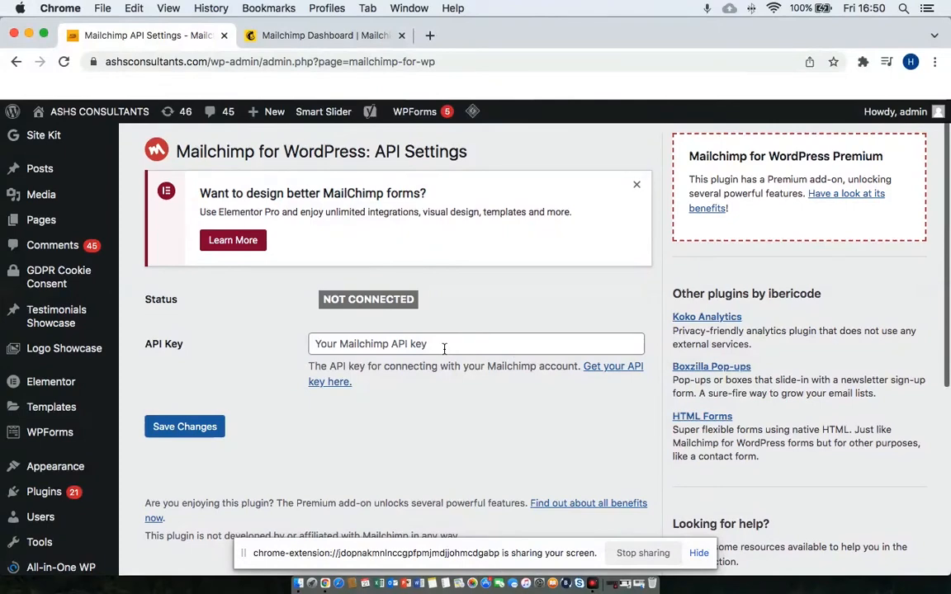
{"action": "left_click", "coordinate": [298, 39]}
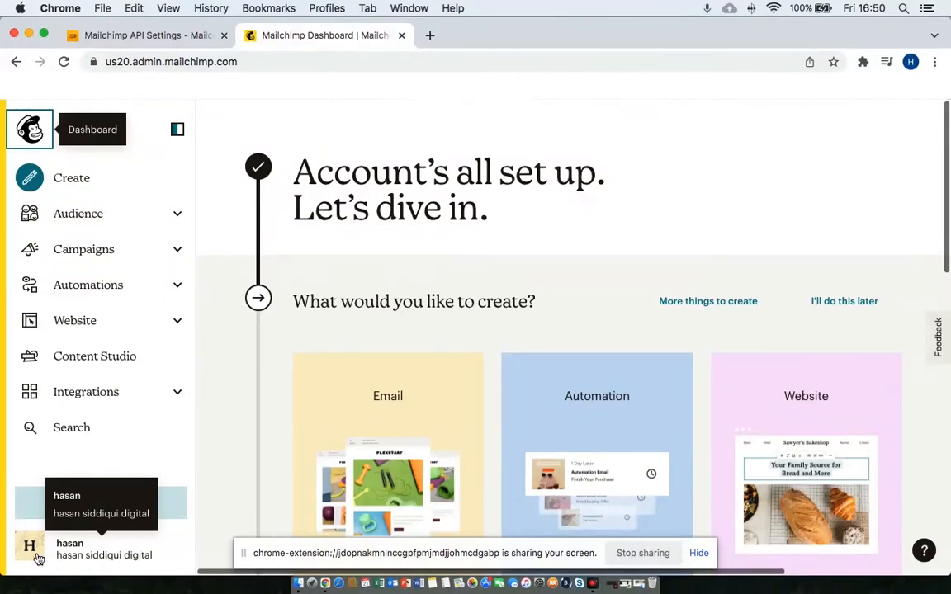
Open the account avatar menu and choose Profile.
{"action": "left_click", "coordinate": [37, 555]}
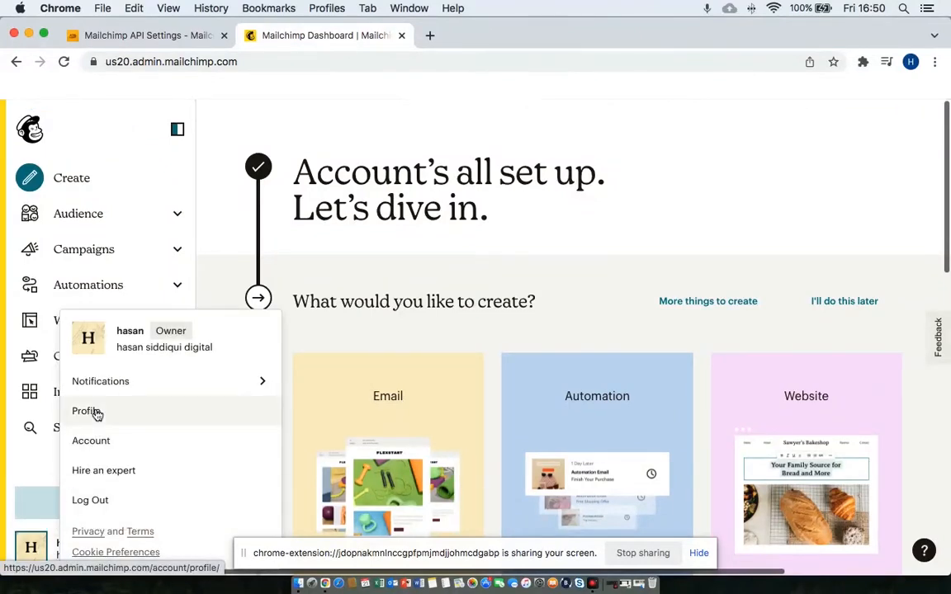
{"action": "left_click", "coordinate": [86, 411]}
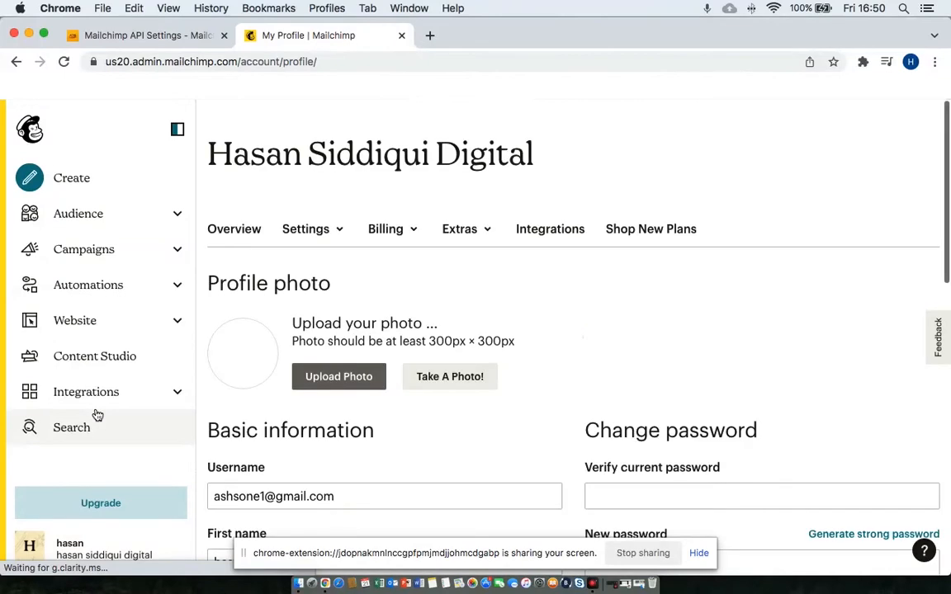
Dismiss the sharing notice and create a new key under Extras > API keys.
{"action": "left_click", "coordinate": [698, 553]}
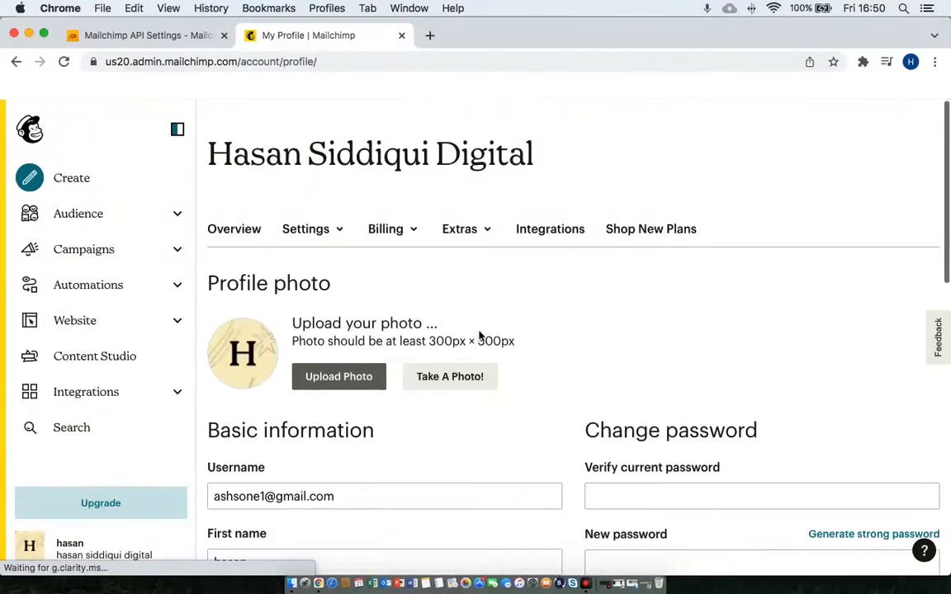
{"action": "scroll", "coordinate": [539, 281], "scroll_direction": "down", "scroll_amount": 1}
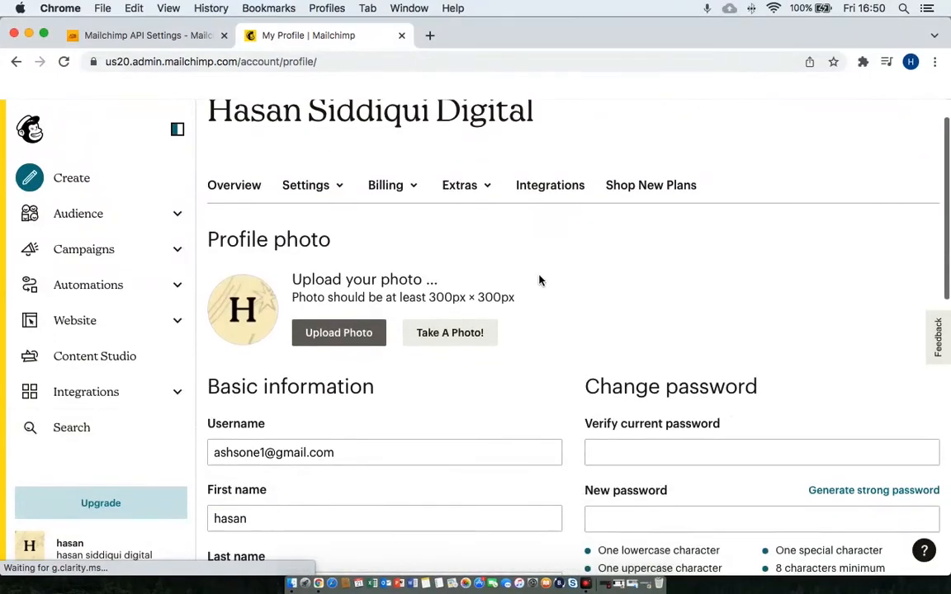
{"action": "left_click", "coordinate": [489, 187]}
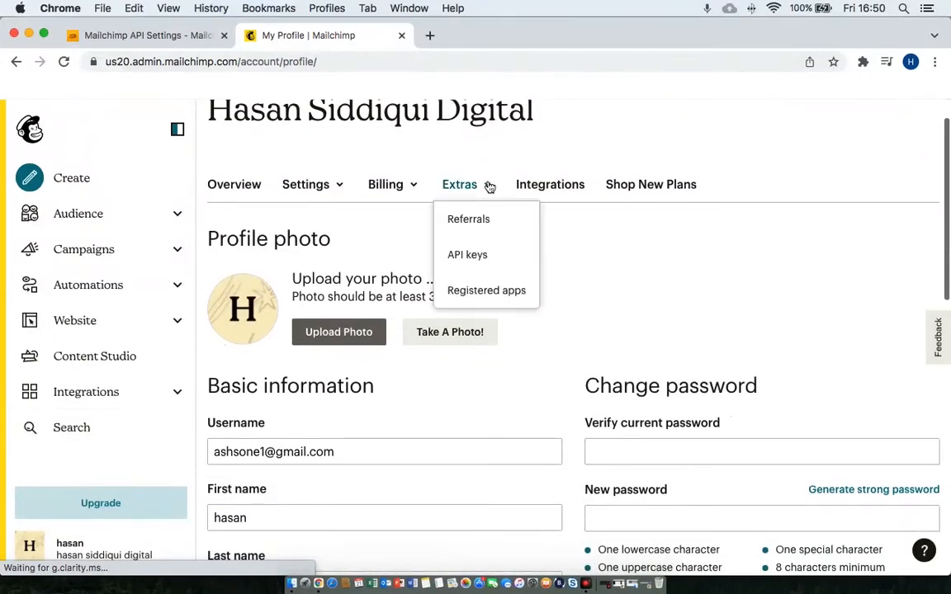
{"action": "left_click", "coordinate": [481, 257]}
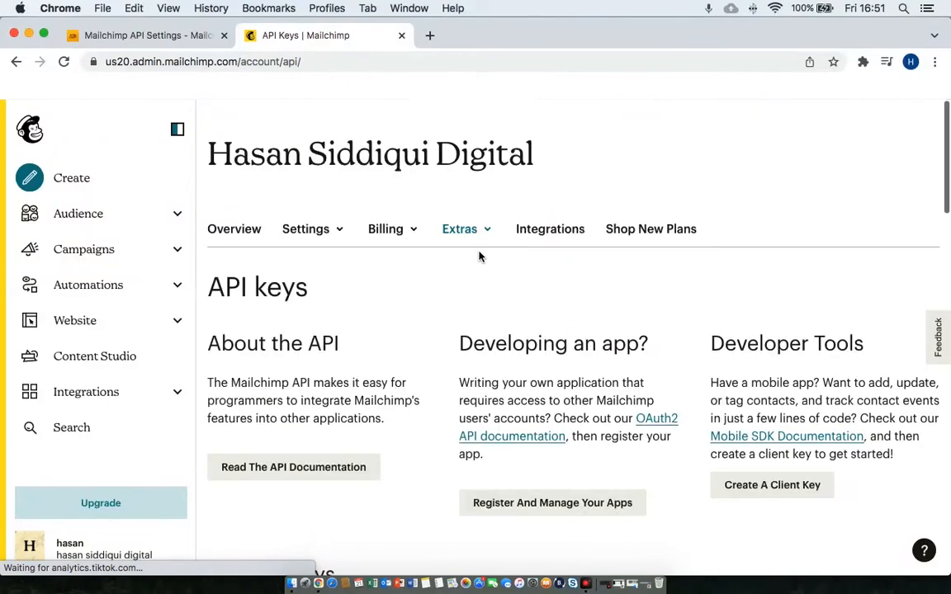
{"action": "scroll", "coordinate": [478, 257], "scroll_direction": "down", "scroll_amount": 6}
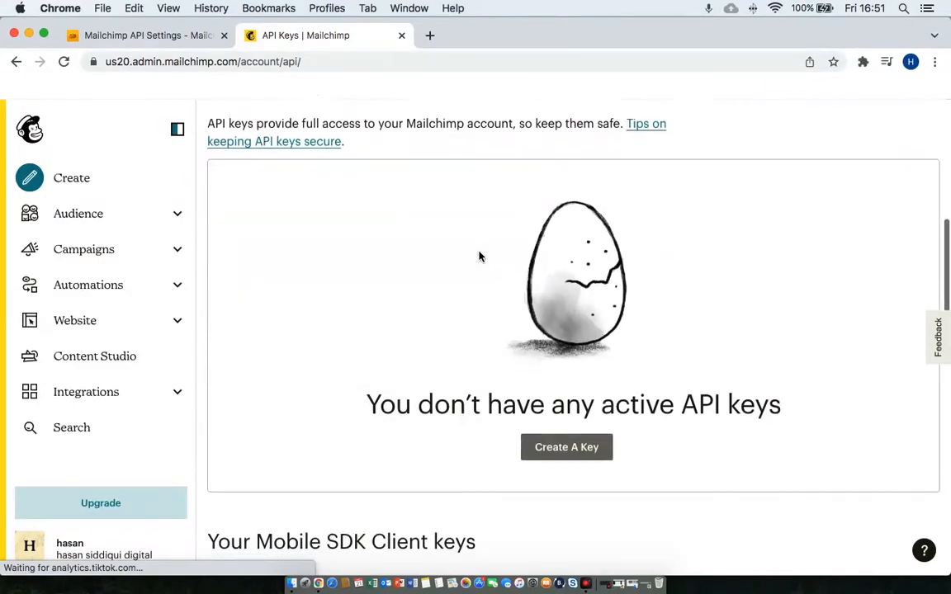
{"action": "scroll", "coordinate": [479, 256], "scroll_direction": "down", "scroll_amount": 3}
{"action": "left_click", "coordinate": [551, 378]}
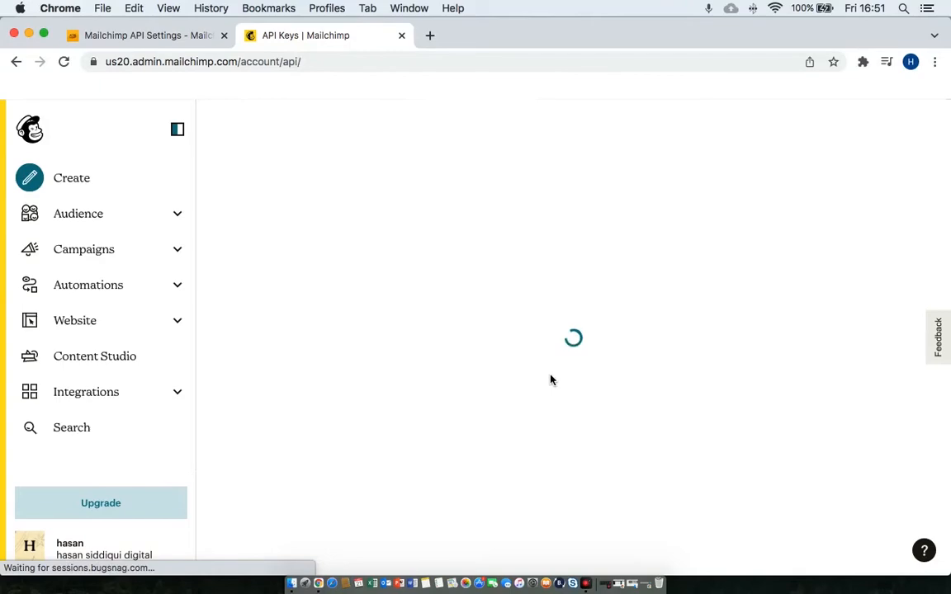
Select the new API key and copy it to the clipboard.
{"action": "scroll", "coordinate": [552, 380], "scroll_direction": "down", "scroll_amount": 3}
{"action": "scroll", "coordinate": [551, 380], "scroll_direction": "down", "scroll_amount": 6}
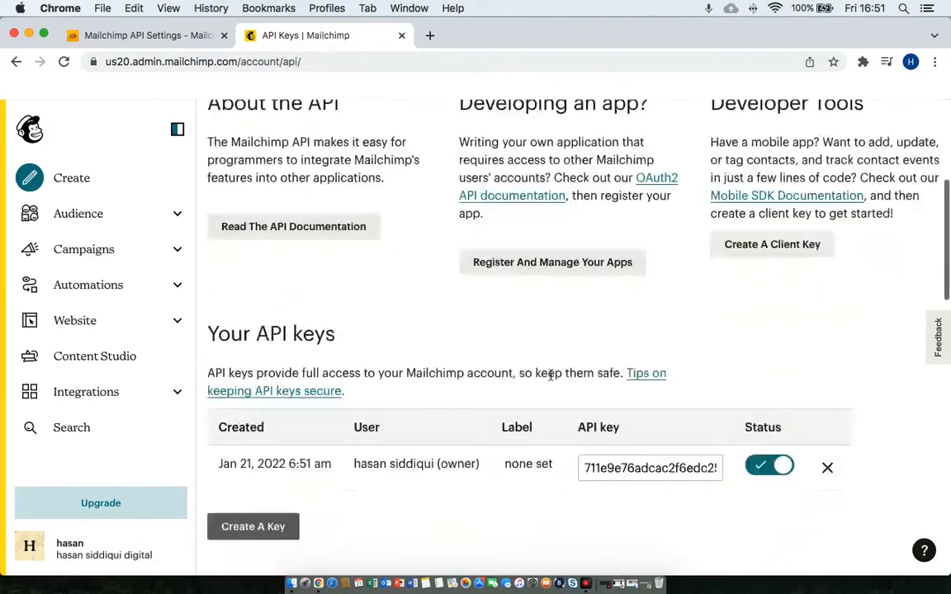
{"action": "left_click", "coordinate": [618, 388]}
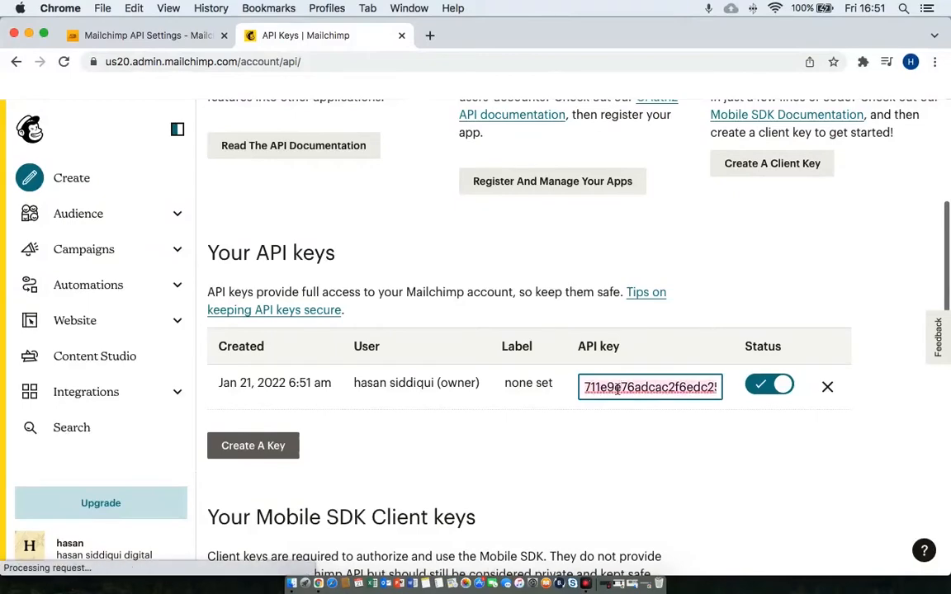
{"action": "right_click", "coordinate": [618, 393]}
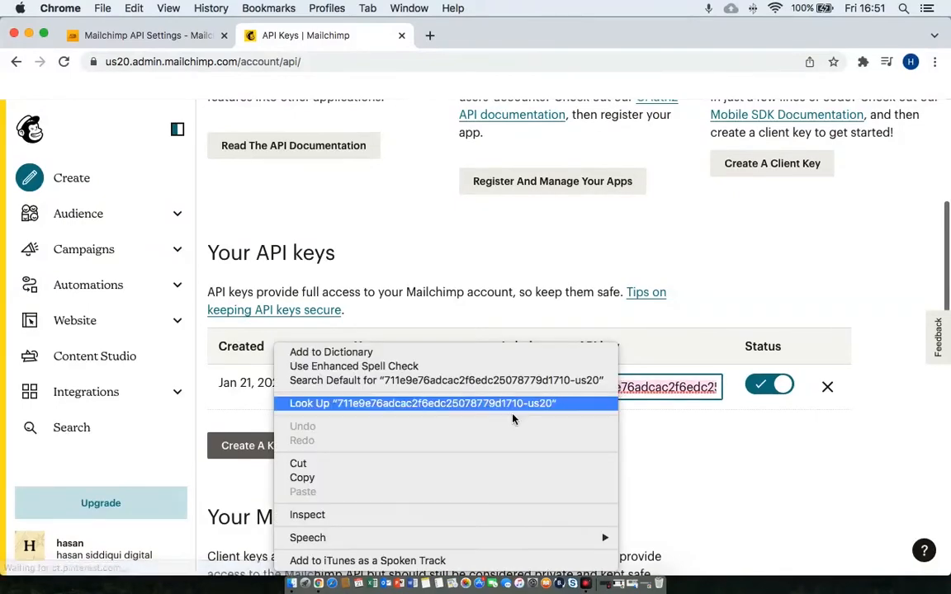
{"action": "left_click", "coordinate": [414, 479]}
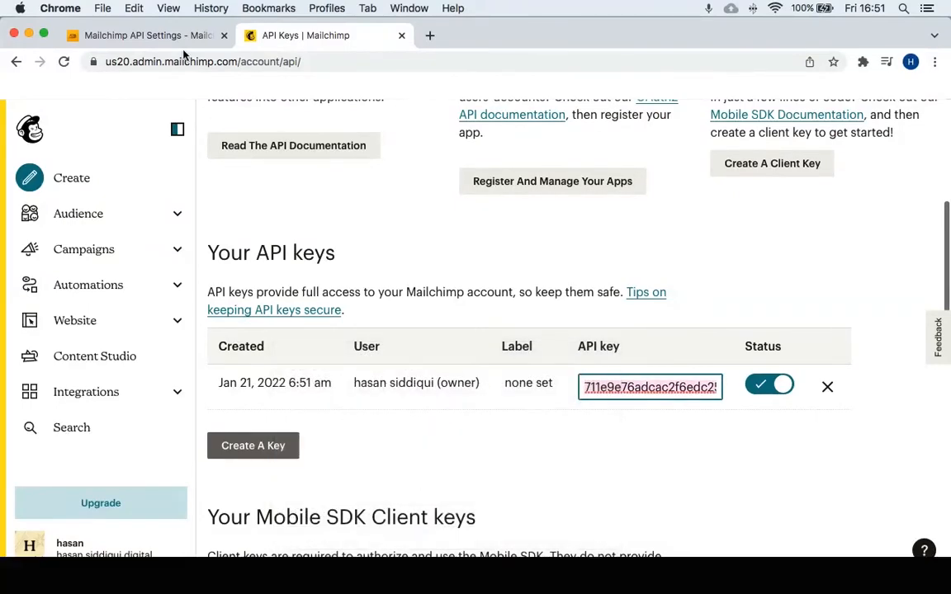
Paste the API key into MC4WP's API Key field and save, showing Connected with one audience.
{"action": "left_click", "coordinate": [164, 37]}
{"action": "left_click", "coordinate": [450, 343]}
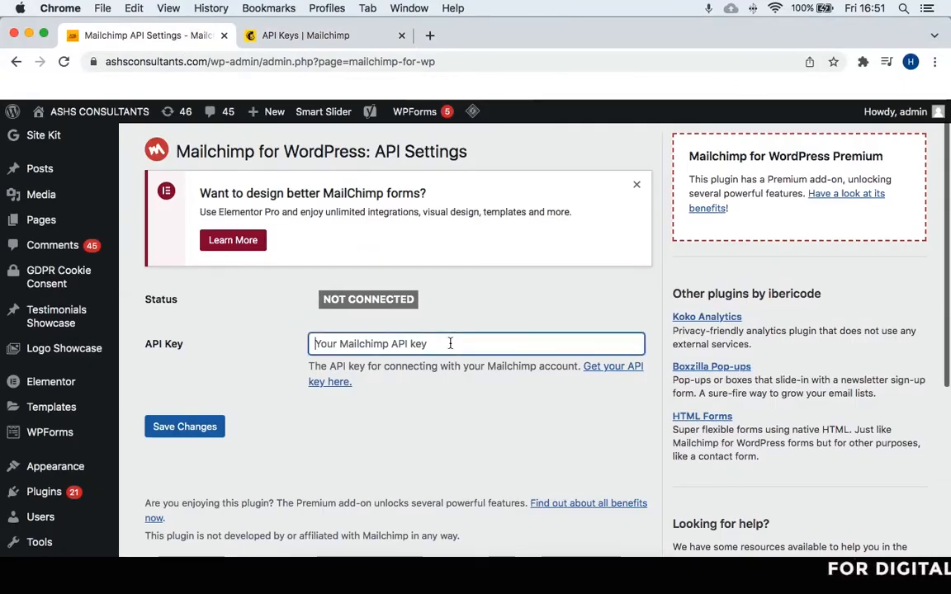
{"action": "right_click", "coordinate": [450, 343]}
{"action": "left_click", "coordinate": [481, 438]}
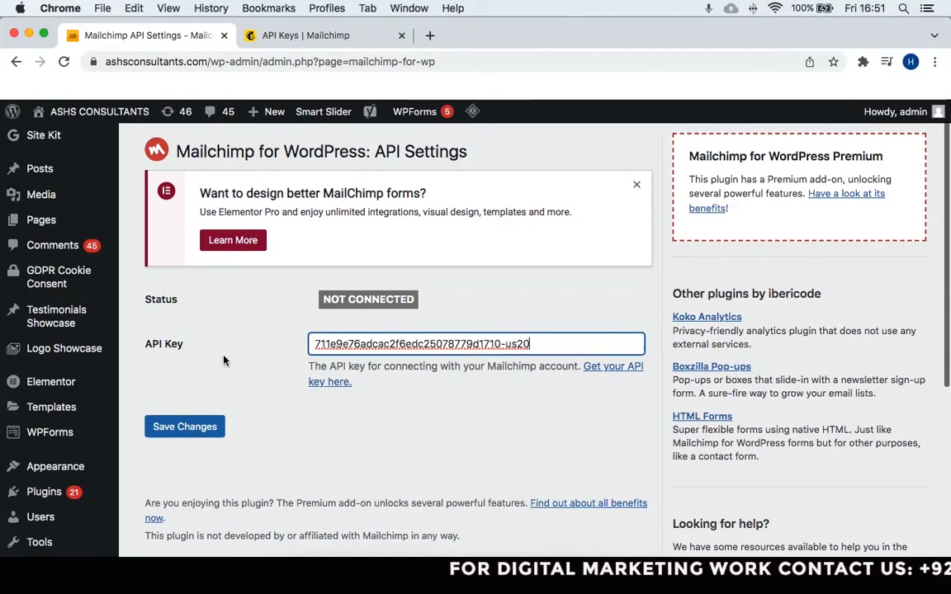
{"action": "left_click", "coordinate": [187, 435]}
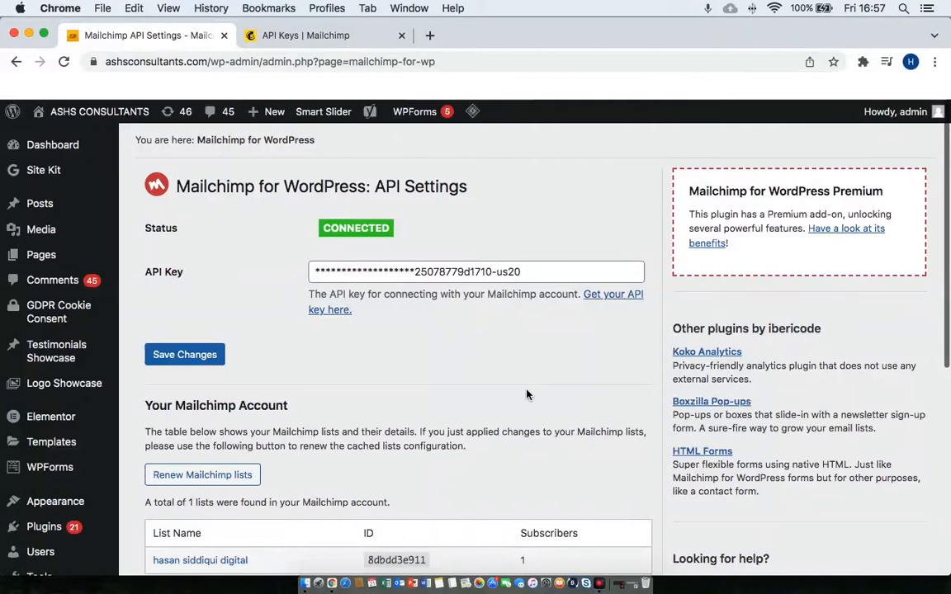
{"action": "scroll", "coordinate": [425, 373], "scroll_direction": "down", "scroll_amount": 3}
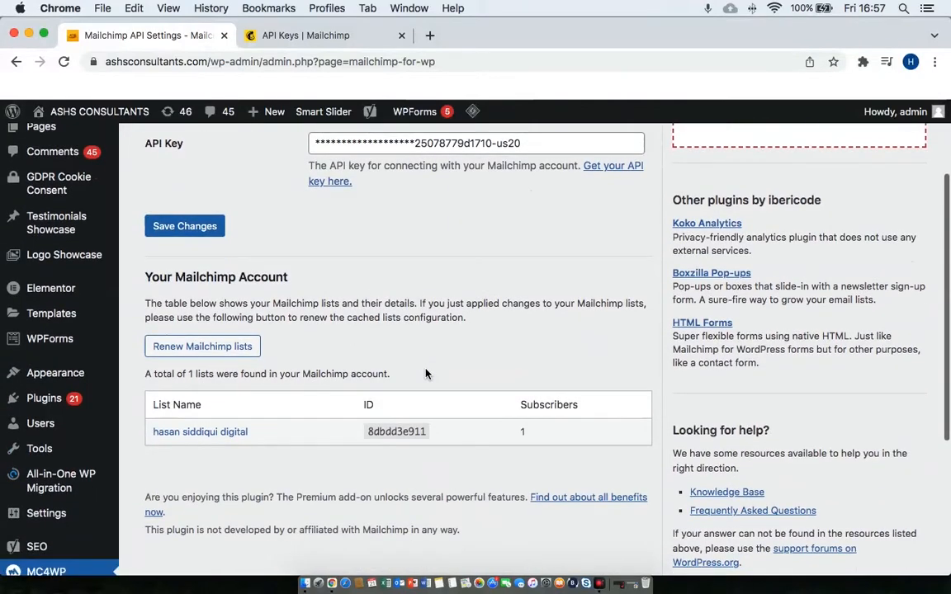
{"action": "scroll", "coordinate": [426, 374], "scroll_direction": "up", "scroll_amount": 3}
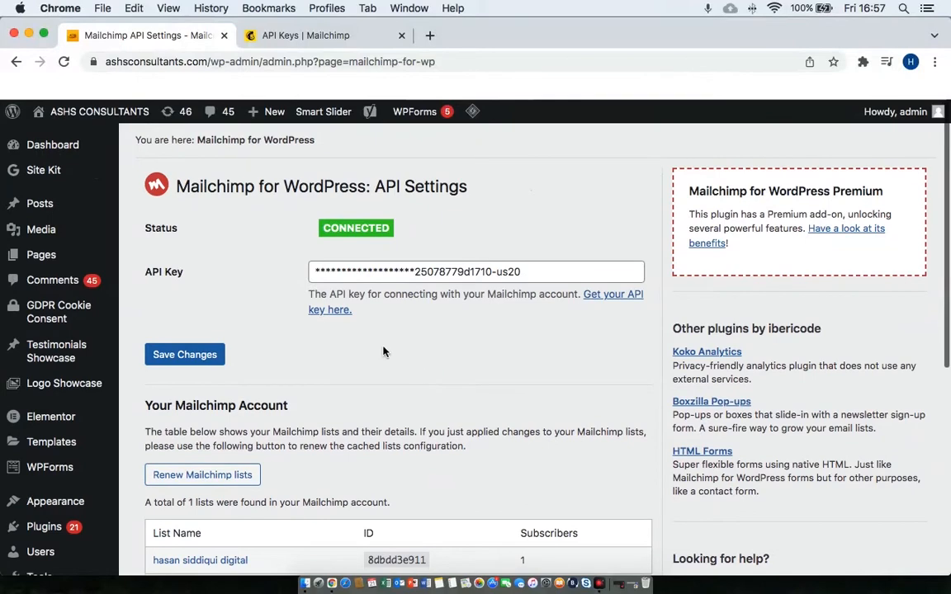
{"action": "scroll", "coordinate": [177, 351], "scroll_direction": "down", "scroll_amount": 1}
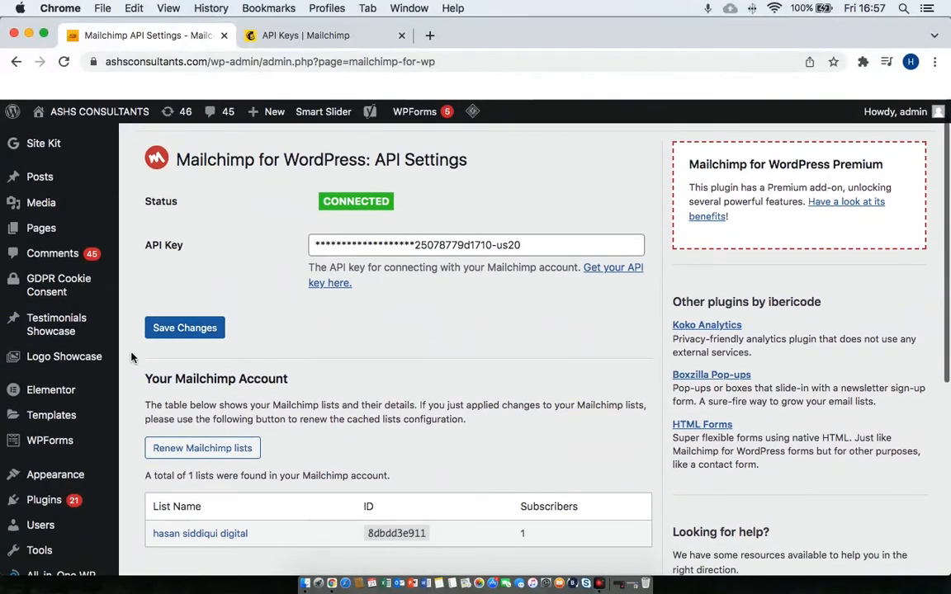
{"action": "scroll", "coordinate": [267, 471], "scroll_direction": "down", "scroll_amount": 6}
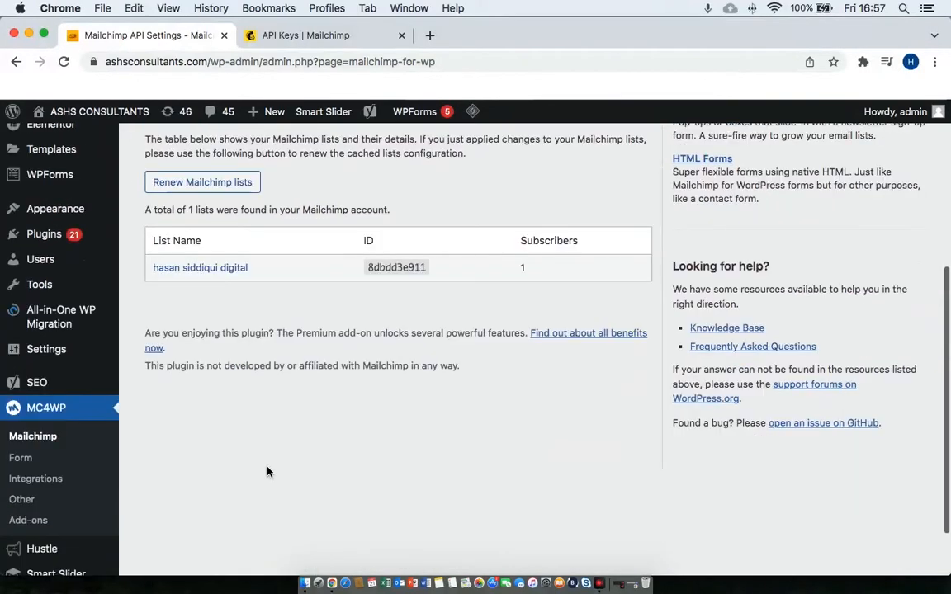
{"action": "scroll", "coordinate": [268, 471], "scroll_direction": "down", "scroll_amount": 1}
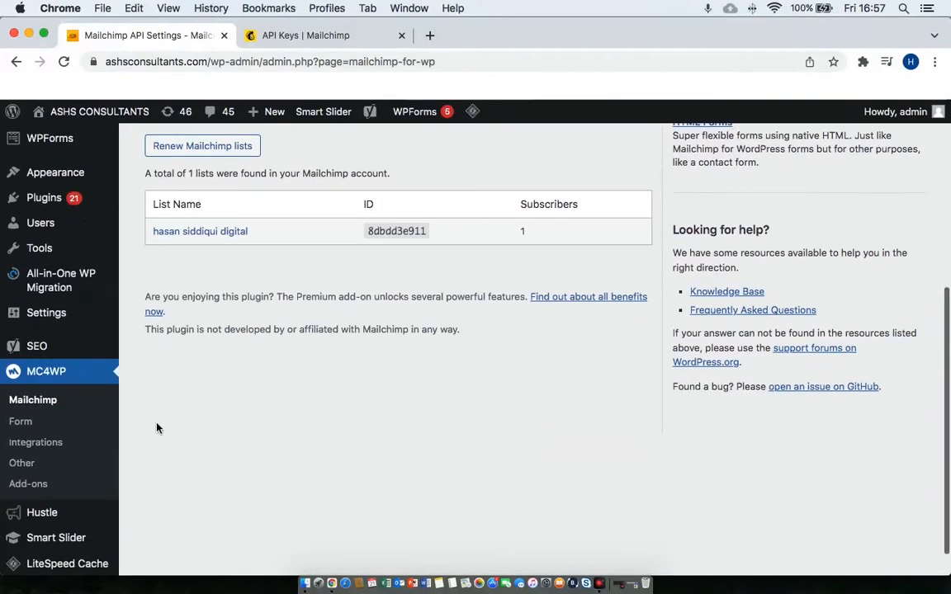
Add a new MC4WP form named 'Test Form', producing shortcode [mc4wp_form id="5138"].
{"action": "left_click", "coordinate": [33, 423]}
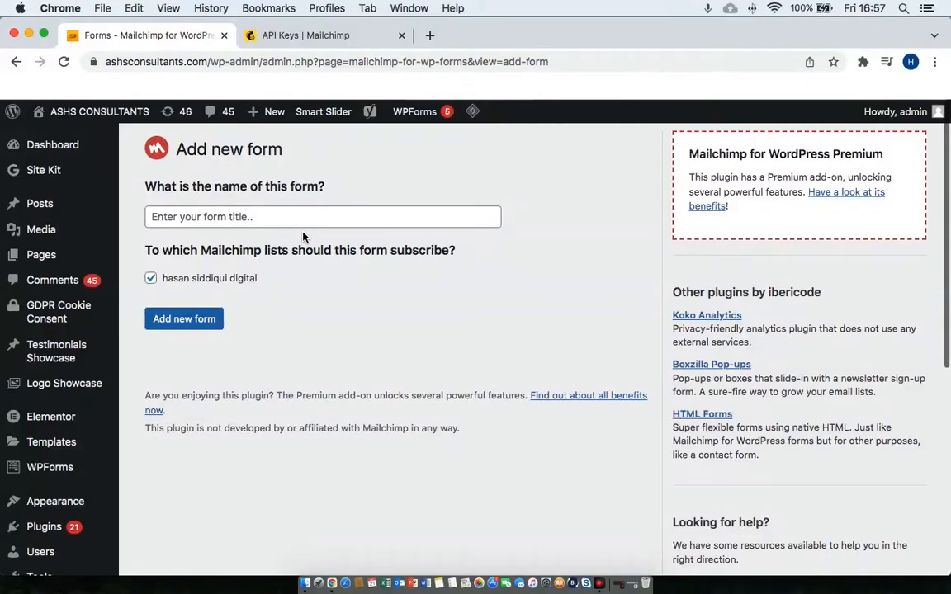
{"action": "left_click", "coordinate": [304, 213]}
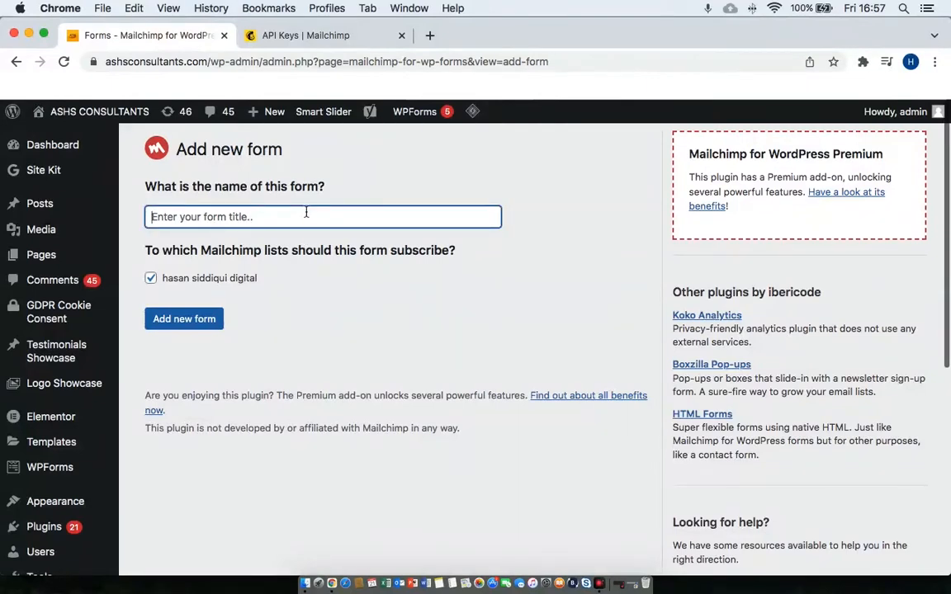
{"action": "type", "text": "Y"}
{"action": "key", "text": "BackSpace"}
{"action": "type", "text": "Tes"}
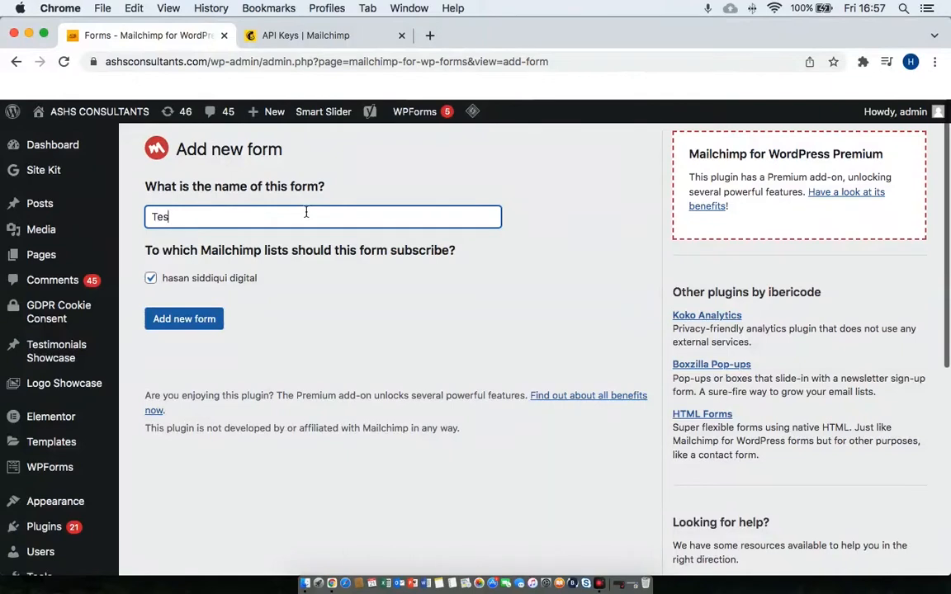
{"action": "type", "text": "t Form"}
{"action": "left_click", "coordinate": [199, 320]}
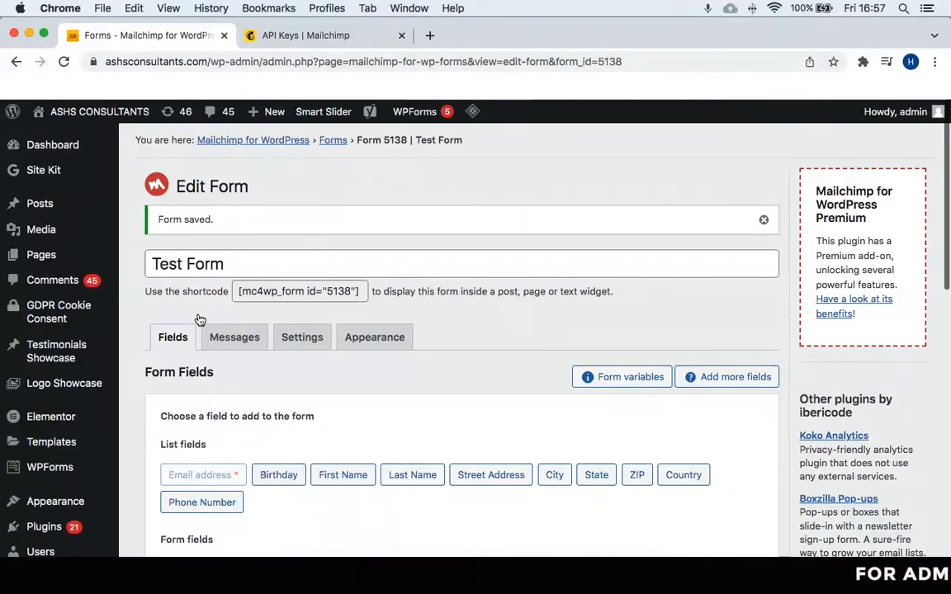
{"action": "scroll", "coordinate": [334, 393], "scroll_direction": "down", "scroll_amount": 10}
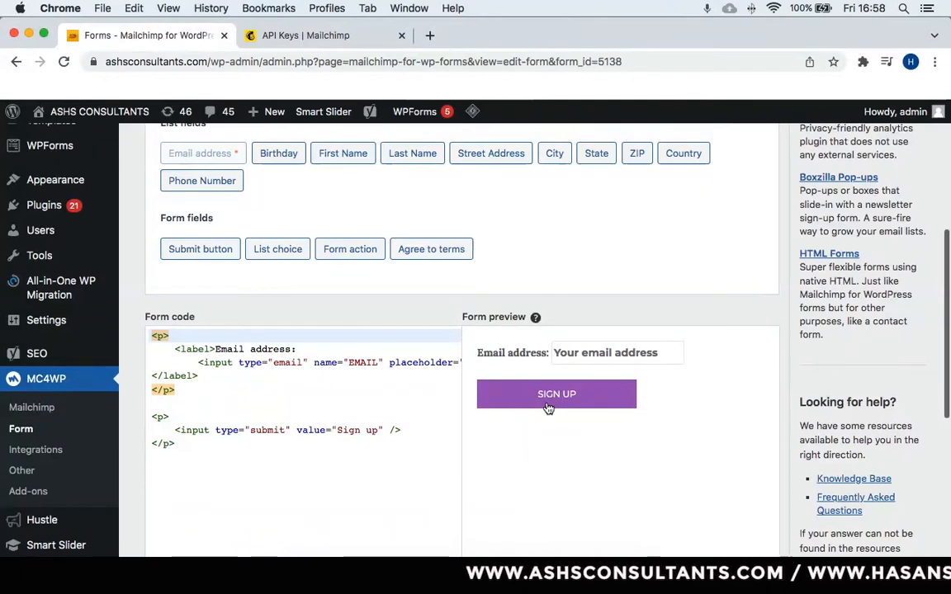
{"action": "scroll", "coordinate": [548, 409], "scroll_direction": "up", "scroll_amount": 1}
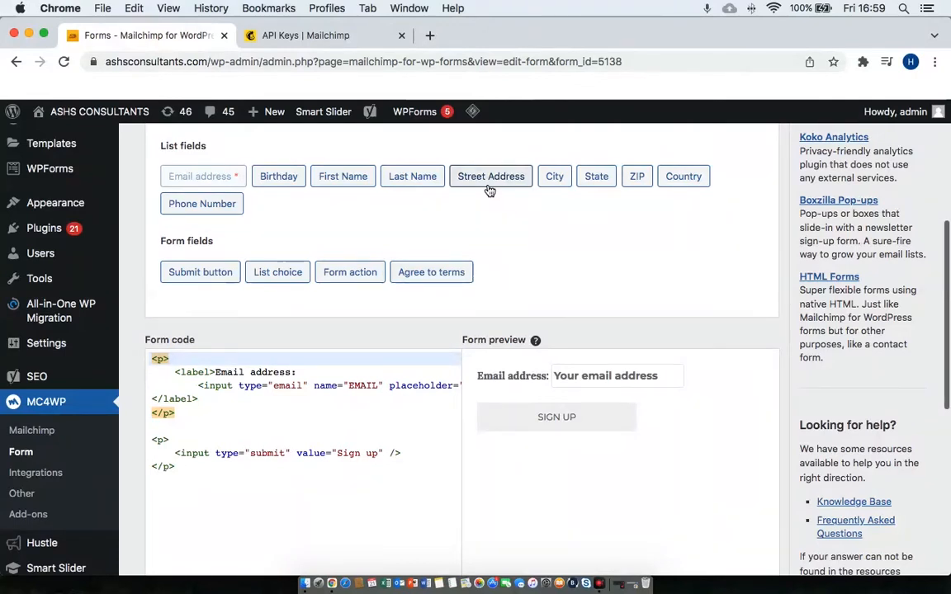
Add a required 'First Name' field to the Test Form, above Email address.
{"action": "left_click", "coordinate": [349, 182]}
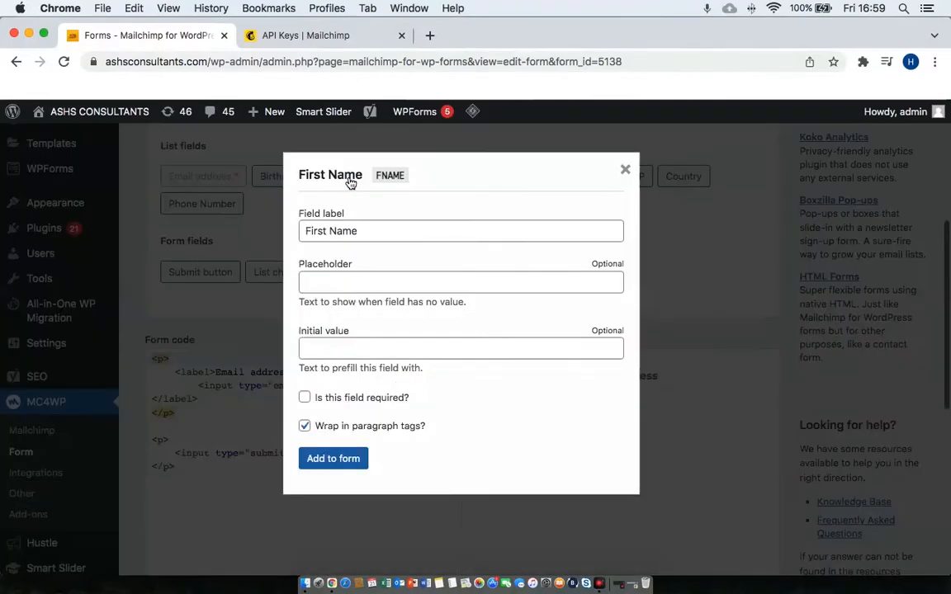
{"action": "double_click", "coordinate": [391, 230]}
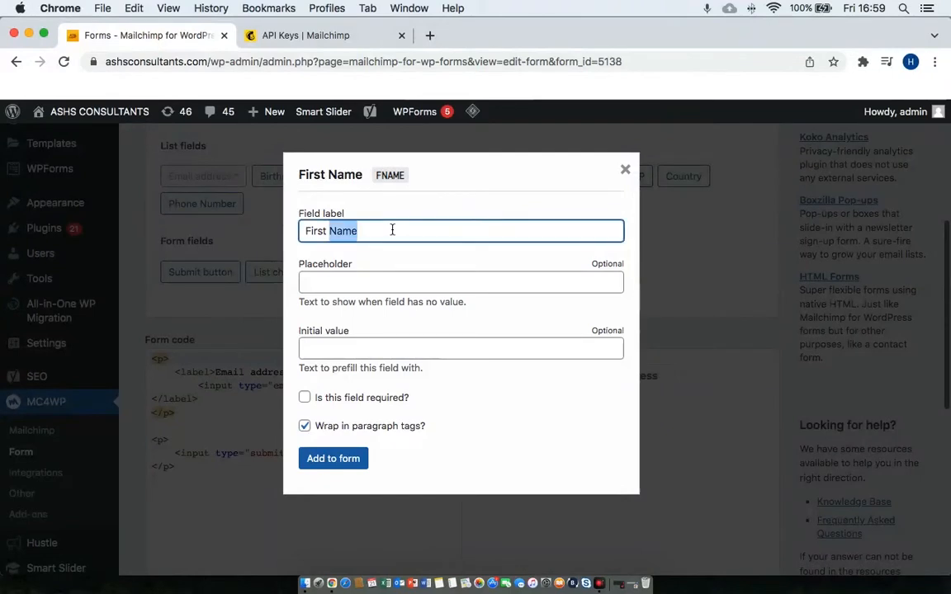
{"action": "left_click", "coordinate": [392, 231]}
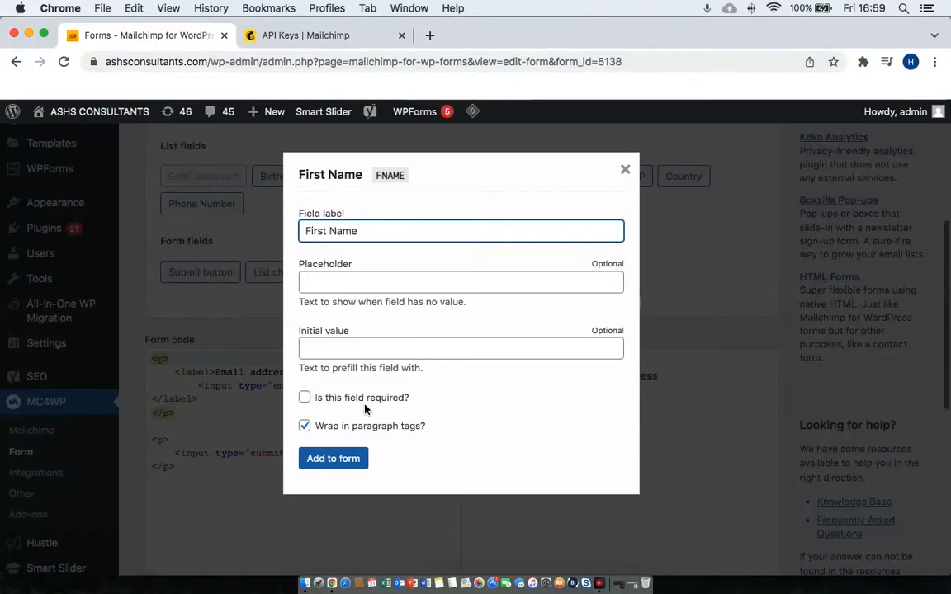
{"action": "left_click", "coordinate": [305, 401]}
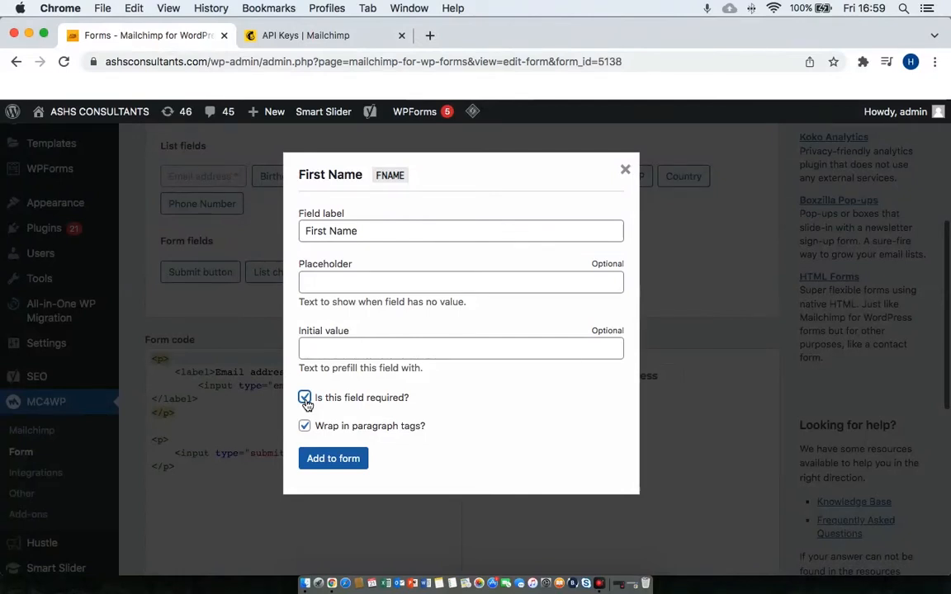
{"action": "left_click", "coordinate": [332, 458]}
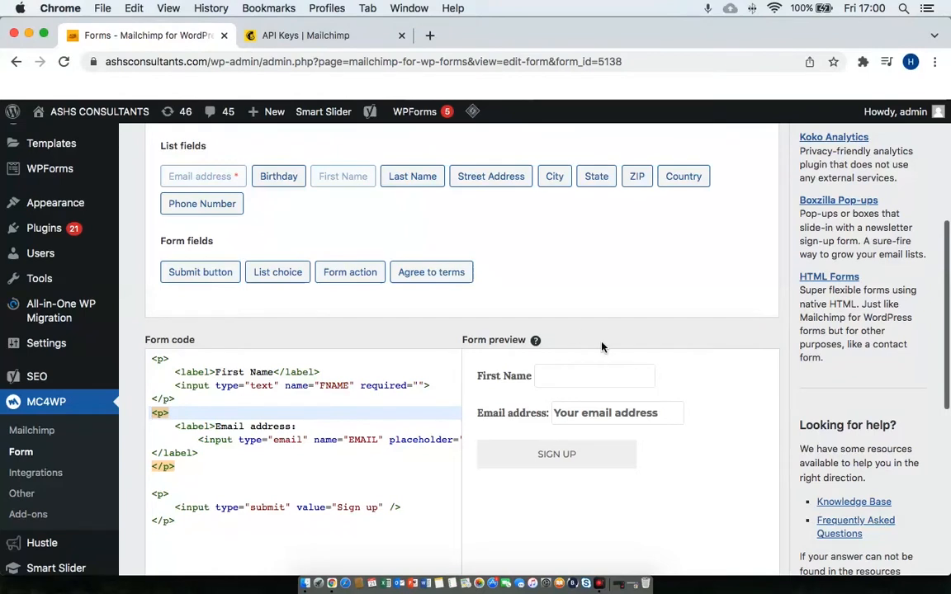
Try the First Name and email preview fields, then bring up the Agree to terms field settings.
{"action": "left_click", "coordinate": [553, 379]}
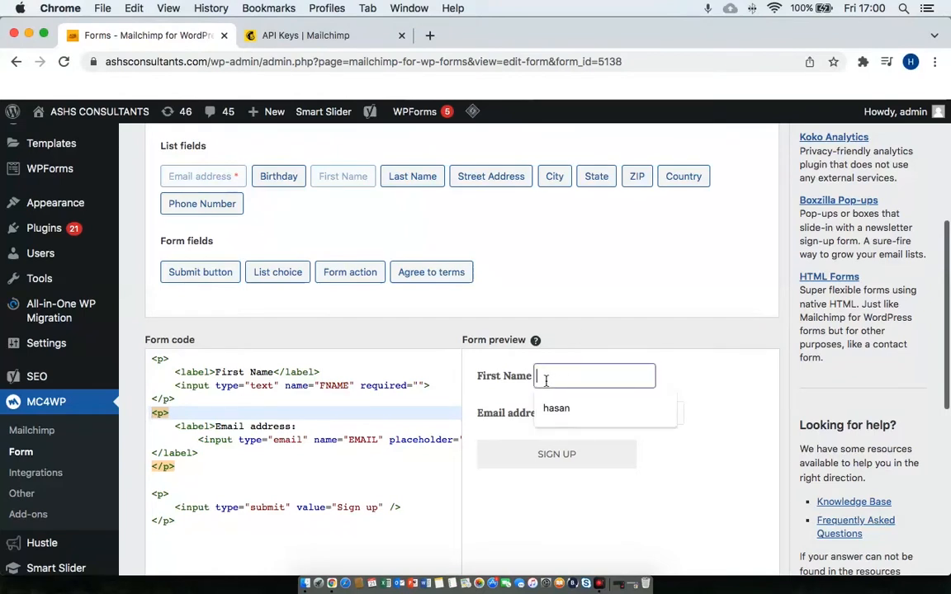
{"action": "left_click", "coordinate": [503, 415]}
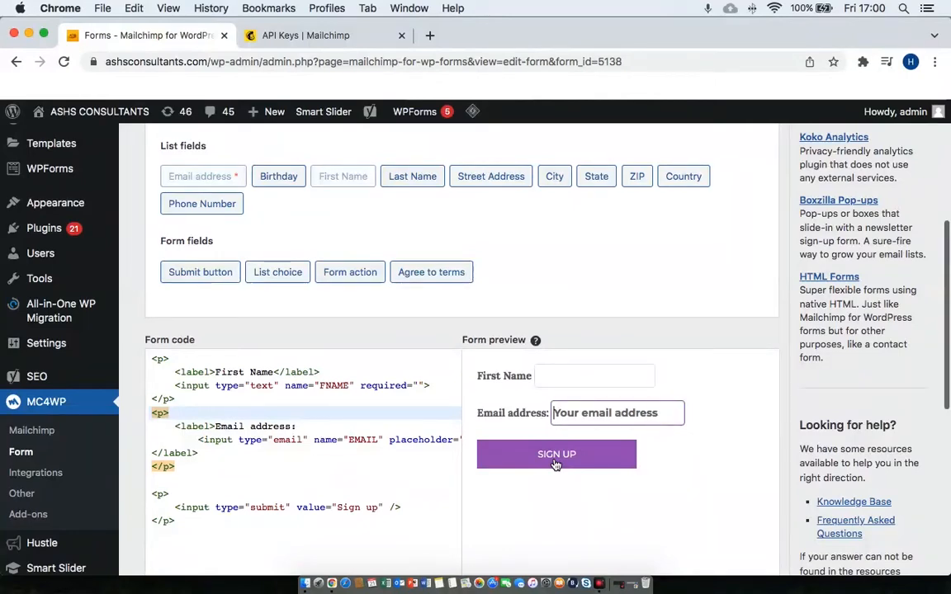
{"action": "left_click", "coordinate": [448, 278]}
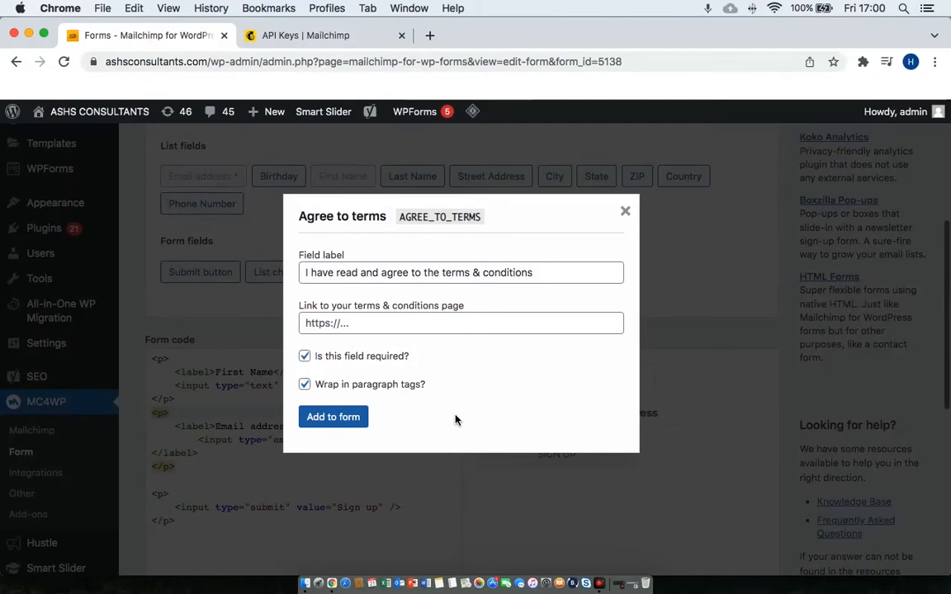
Link the agree-to-terms checkbox to the site's terms-and-conditions page URL and add it to the form.
{"action": "left_click", "coordinate": [411, 323]}
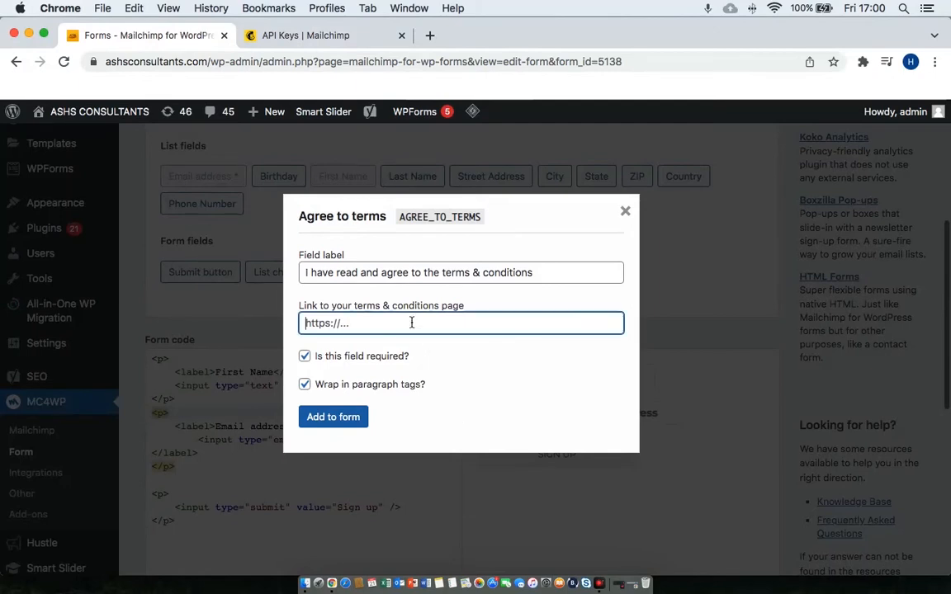
{"action": "type", "text": "https://hasan"}
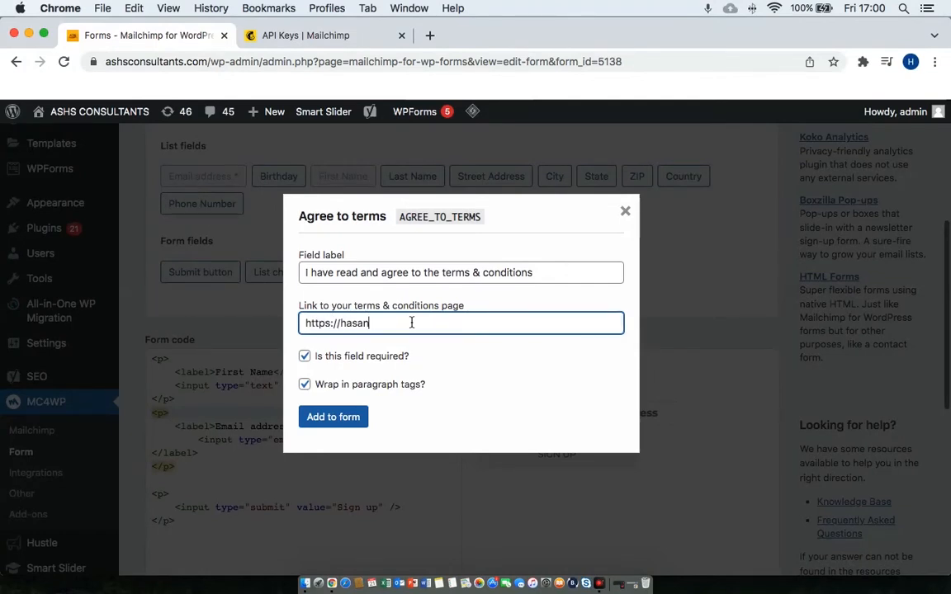
{"action": "type", "text": "siddiqui.digital/termandconsitions"}
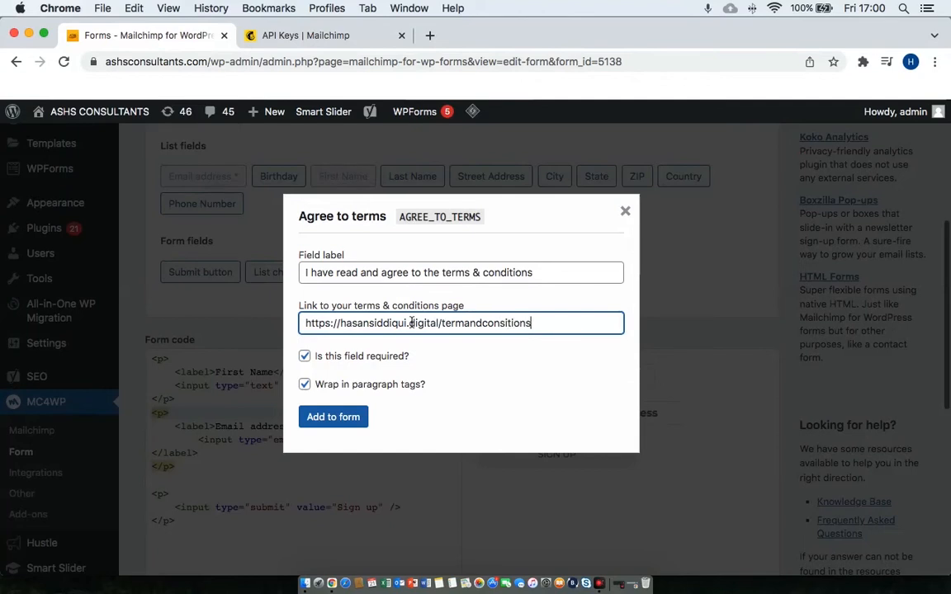
{"action": "key", "text": "BackSpace"}
{"action": "key", "text": "BackSpace"}
{"action": "key", "text": "BackSpace"}
{"action": "key", "text": "BackSpace"}
{"action": "key", "text": "BackSpace"}
{"action": "key", "text": "BackSpace"}
{"action": "key", "text": "BackSpace"}
{"action": "type", "text": "ditions"}
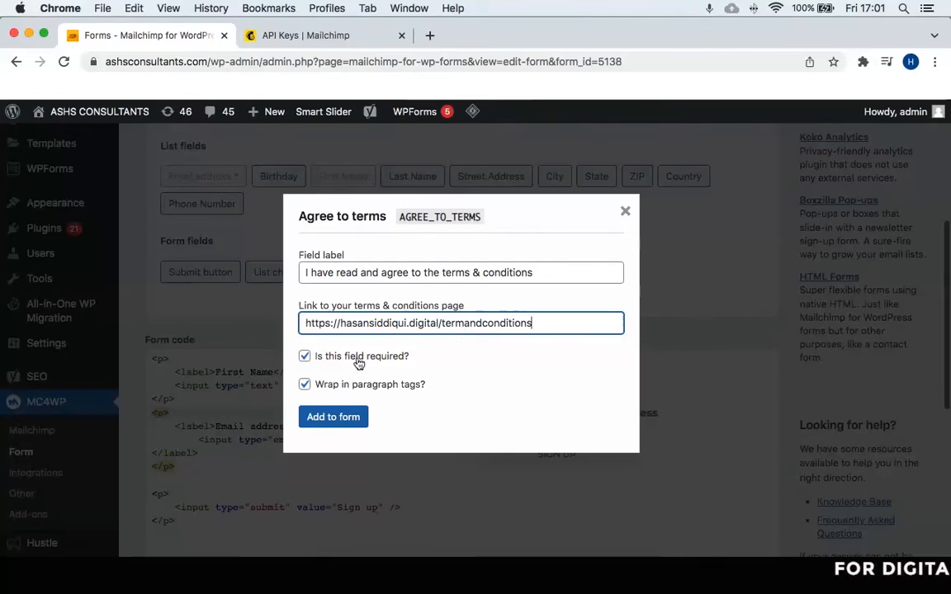
{"action": "left_click", "coordinate": [331, 419]}
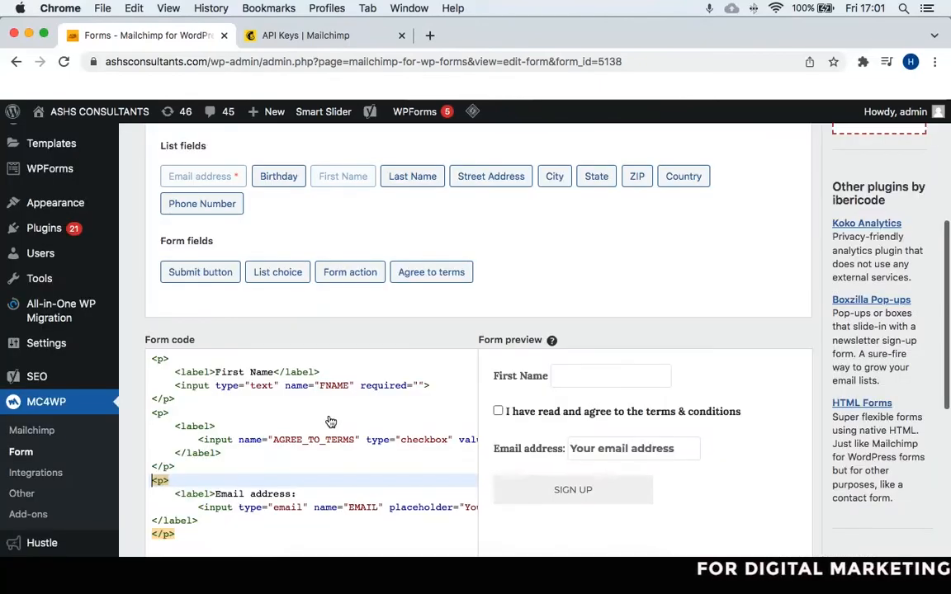
{"action": "left_click", "coordinate": [499, 412]}
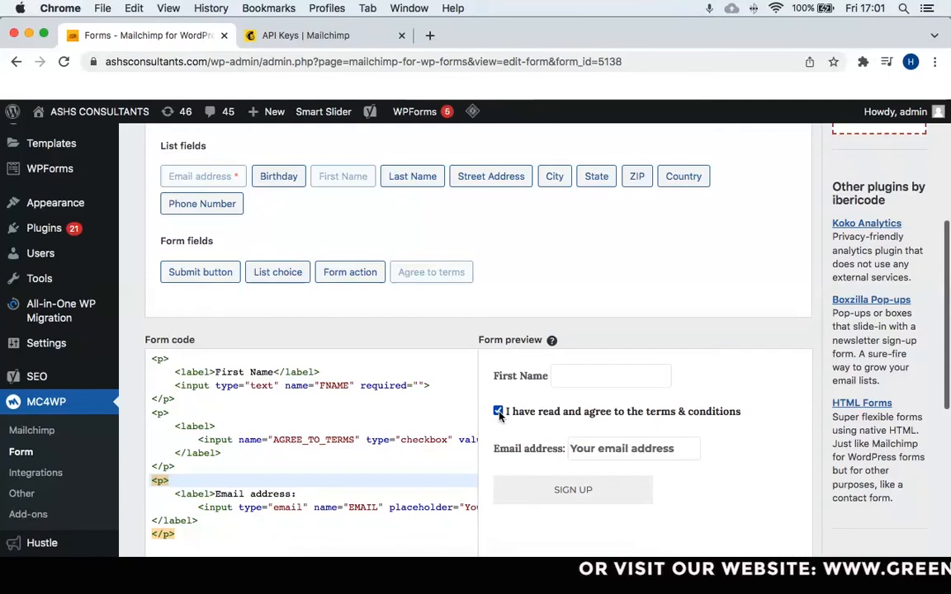
{"action": "left_click", "coordinate": [498, 412]}
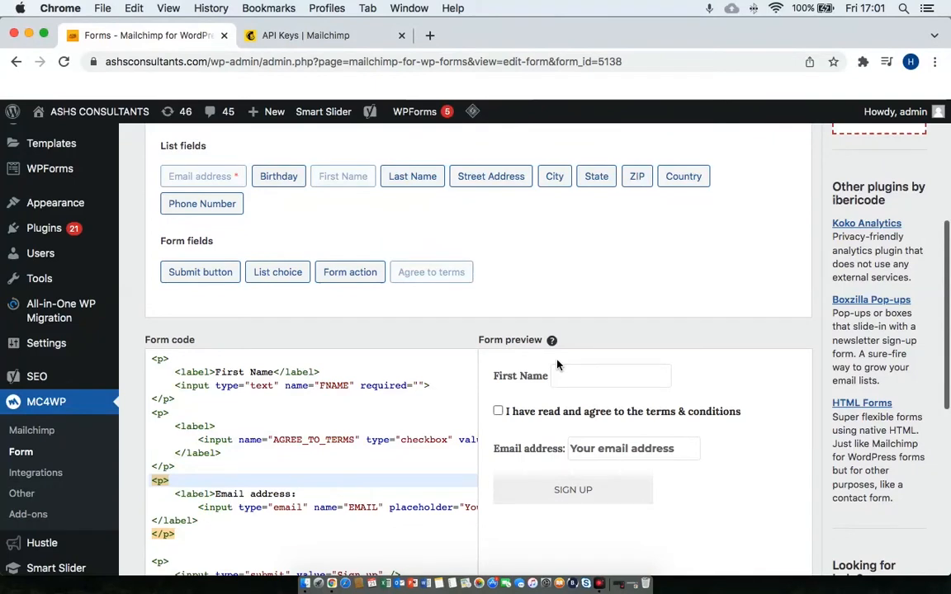
Cut the AGREE_TO_TERMS code block and paste it after the email field block.
{"action": "left_click_drag", "start_coordinate": [149, 358], "coordinate": [179, 398]}
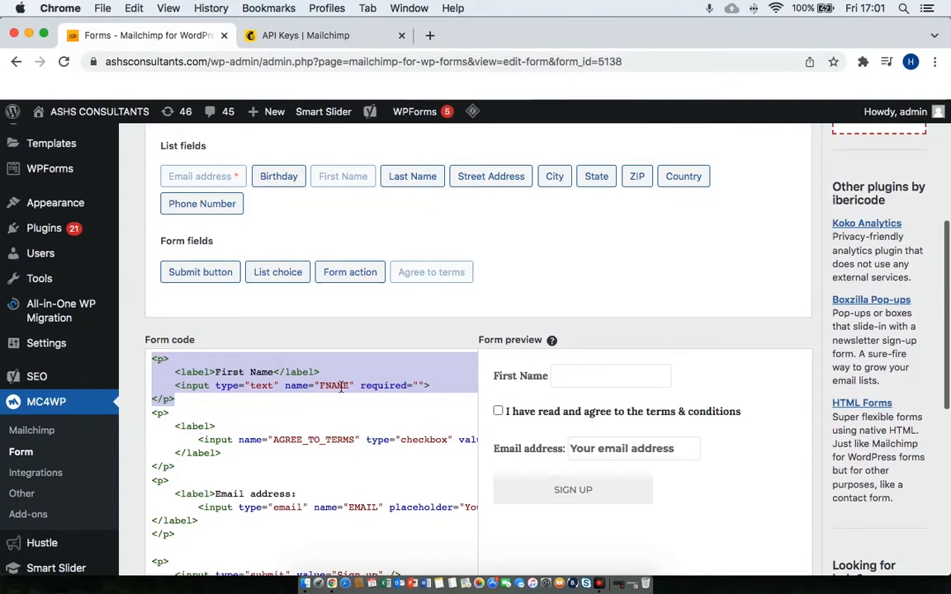
{"action": "left_click", "coordinate": [161, 412]}
{"action": "left_click_drag", "start_coordinate": [176, 416], "coordinate": [199, 464]}
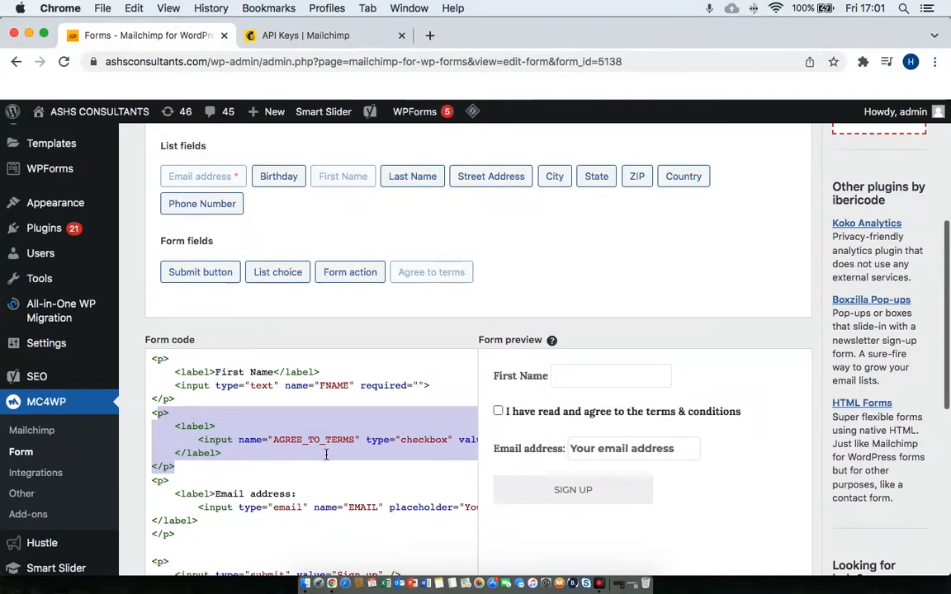
{"action": "left_click_drag", "start_coordinate": [151, 412], "coordinate": [174, 467]}
{"action": "right_click", "coordinate": [213, 440]}
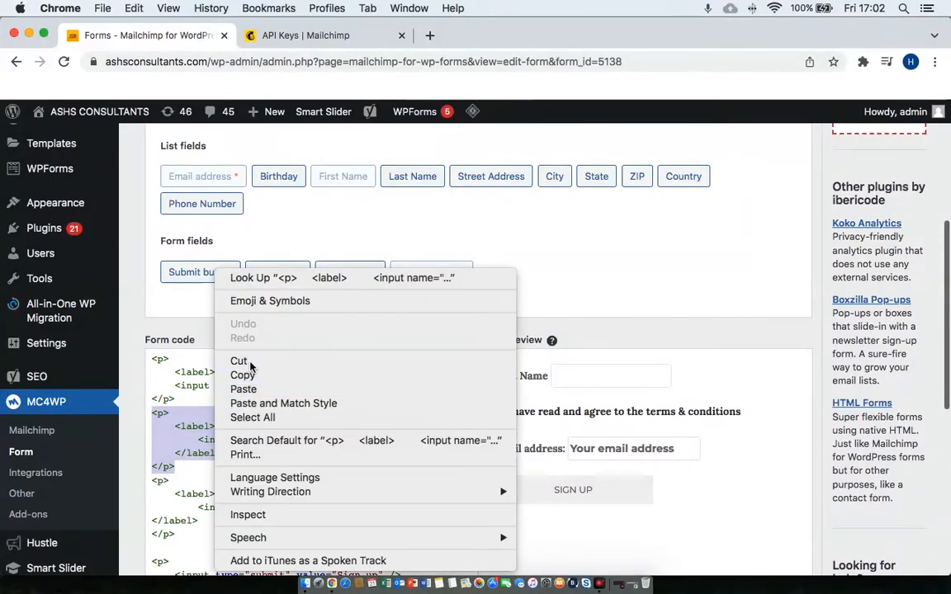
{"action": "left_click", "coordinate": [246, 361]}
{"action": "scroll", "coordinate": [244, 439], "scroll_direction": "down", "scroll_amount": 2}
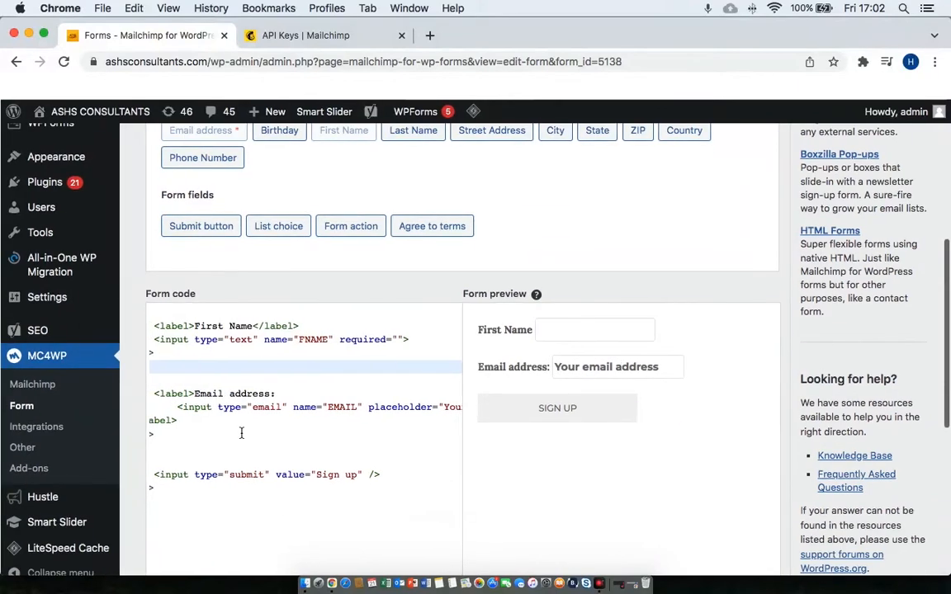
{"action": "left_click", "coordinate": [173, 445]}
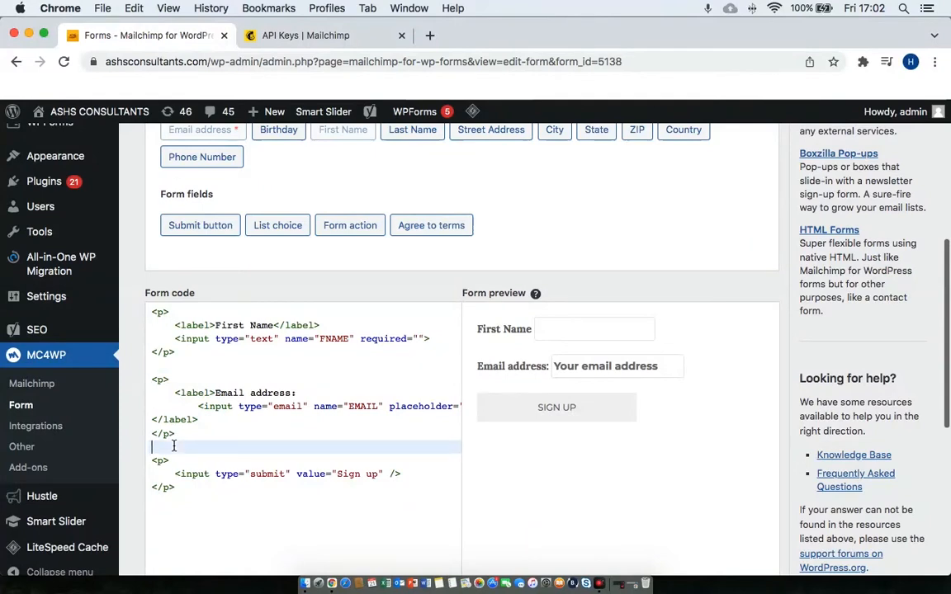
{"action": "right_click", "coordinate": [176, 447]}
{"action": "left_click", "coordinate": [203, 449]}
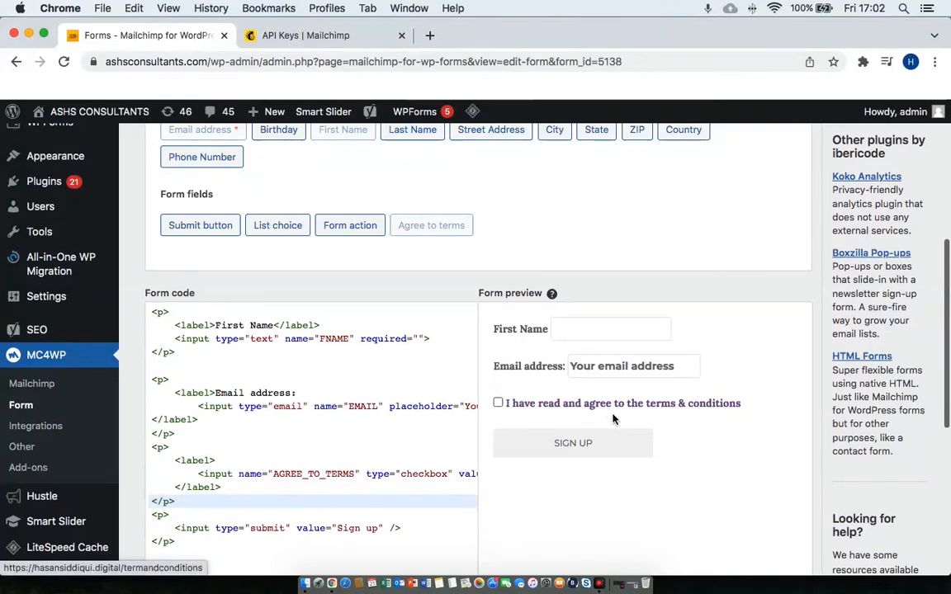
{"action": "scroll", "coordinate": [615, 418], "scroll_direction": "down", "scroll_amount": 2}
{"action": "scroll", "coordinate": [617, 421], "scroll_direction": "down", "scroll_amount": 6}
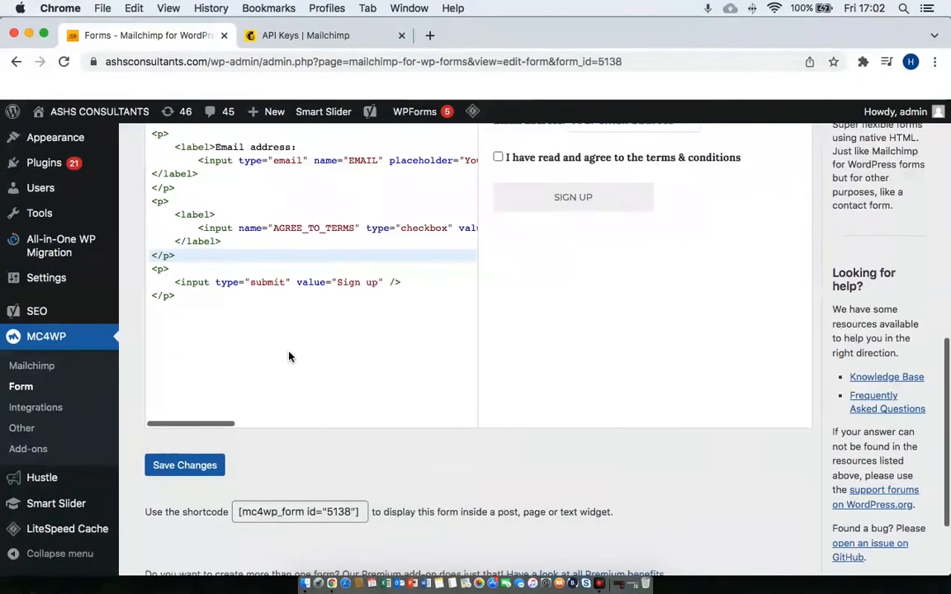
{"action": "scroll", "coordinate": [288, 355], "scroll_direction": "up", "scroll_amount": 4}
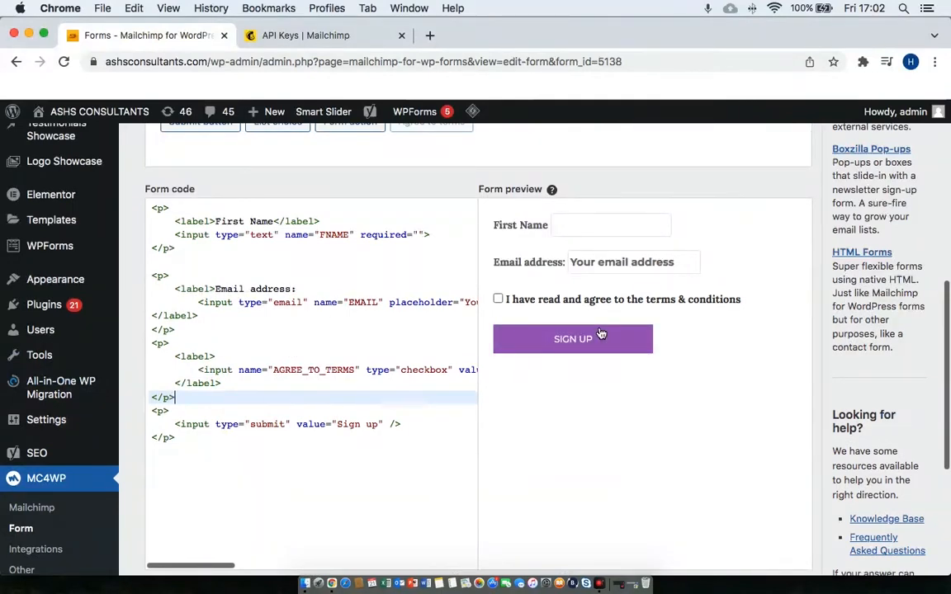
{"action": "scroll", "coordinate": [601, 333], "scroll_direction": "up", "scroll_amount": 5}
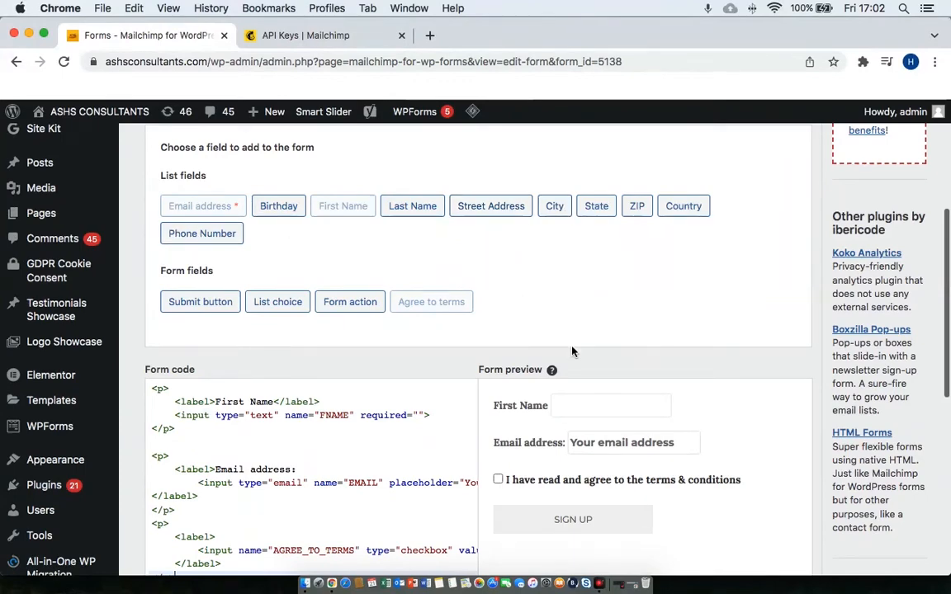
{"action": "scroll", "coordinate": [571, 352], "scroll_direction": "down", "scroll_amount": 4}
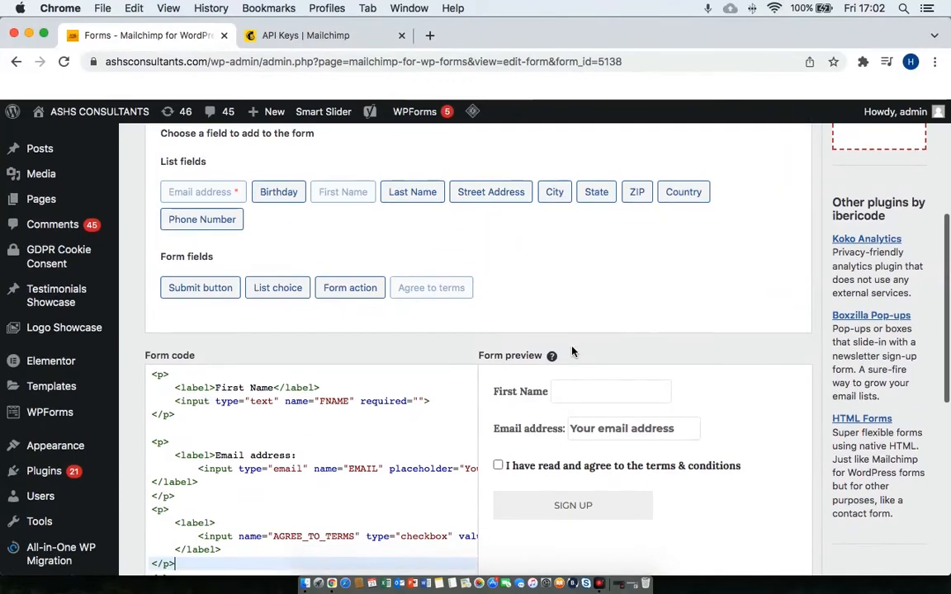
{"action": "scroll", "coordinate": [572, 352], "scroll_direction": "up", "scroll_amount": 6}
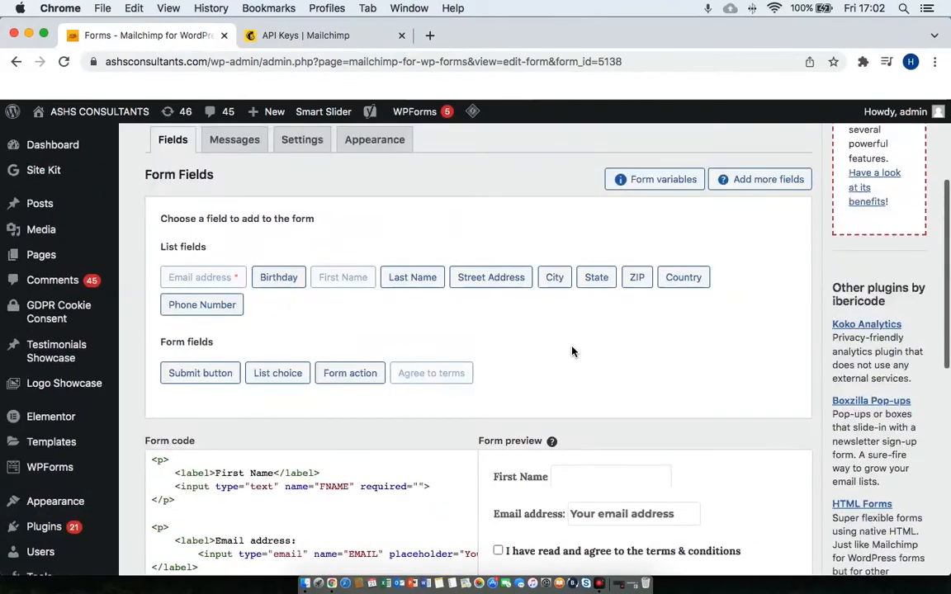
{"action": "scroll", "coordinate": [572, 352], "scroll_direction": "up", "scroll_amount": 4}
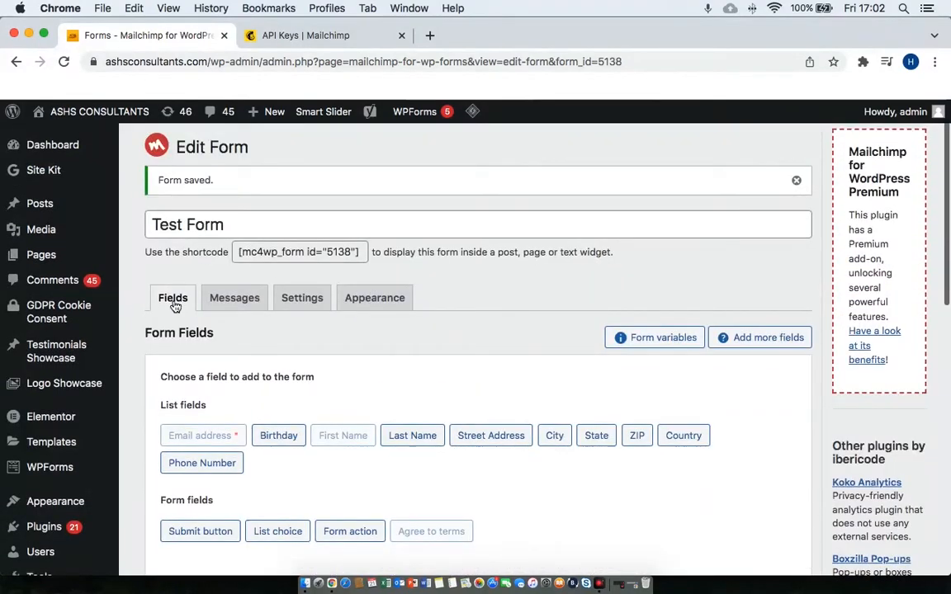
Look through the Test Form's default messages, such as 'Please provide a valid email address.'.
{"action": "left_click", "coordinate": [226, 305]}
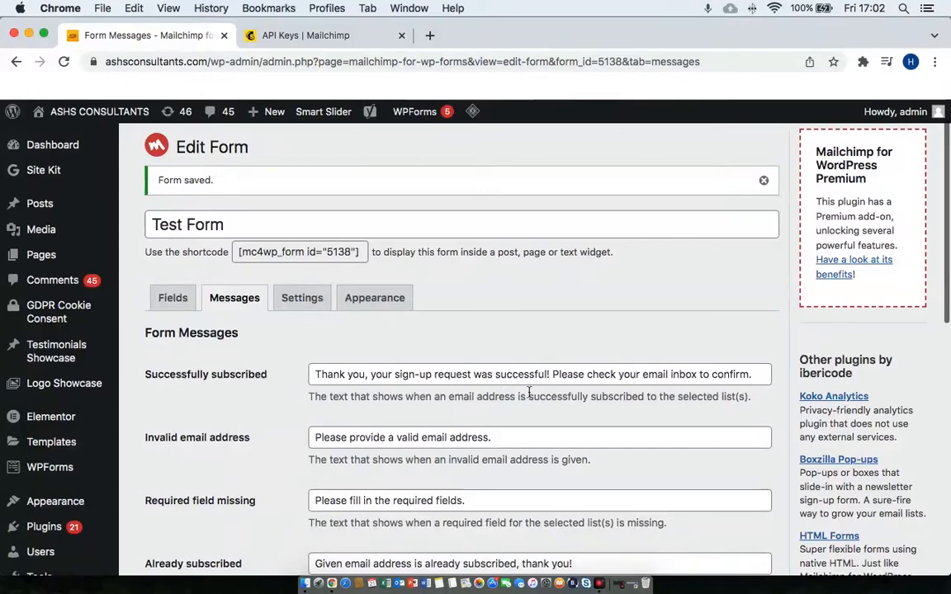
{"action": "scroll", "coordinate": [659, 435], "scroll_direction": "down", "scroll_amount": 3}
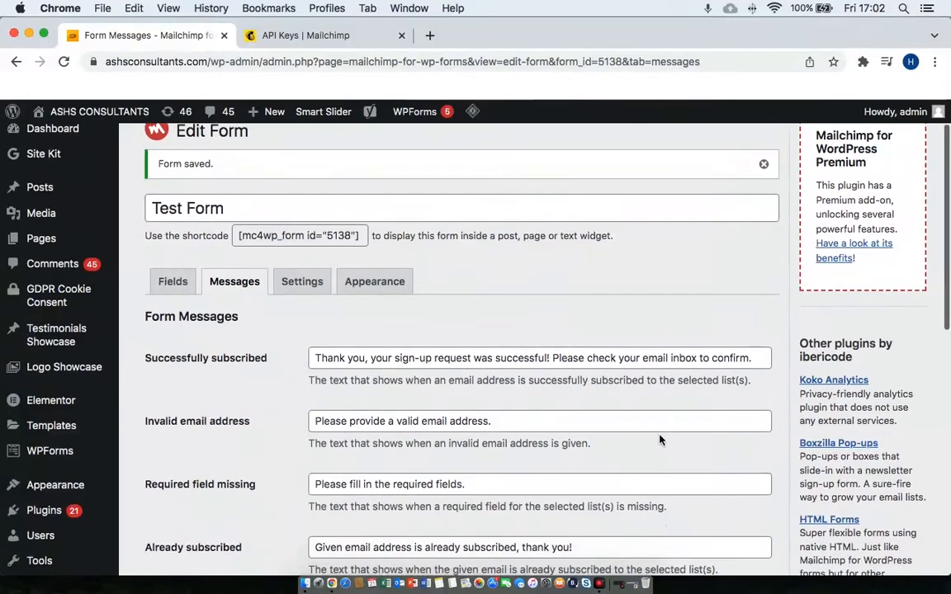
{"action": "scroll", "coordinate": [660, 435], "scroll_direction": "down", "scroll_amount": 10}
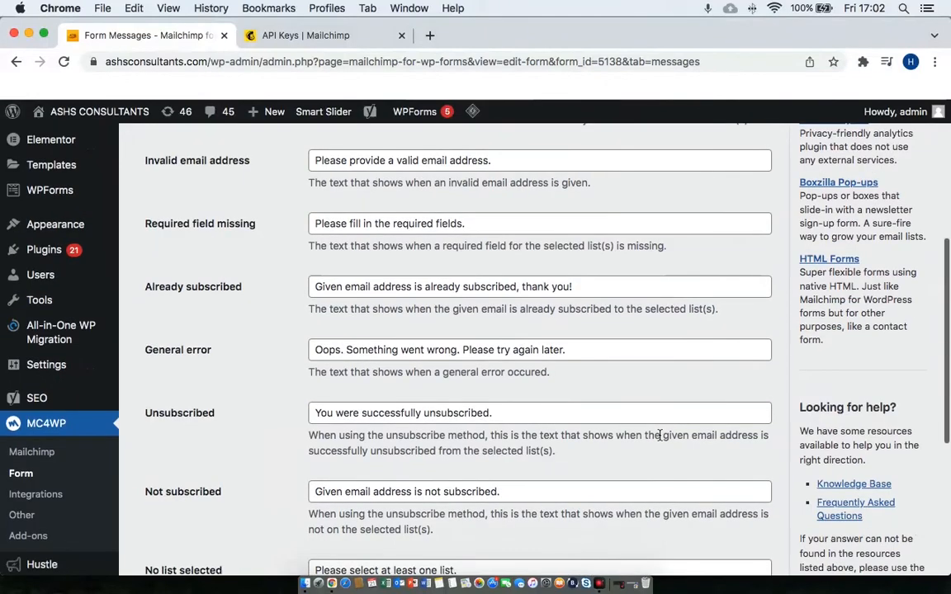
{"action": "scroll", "coordinate": [660, 435], "scroll_direction": "down", "scroll_amount": 5}
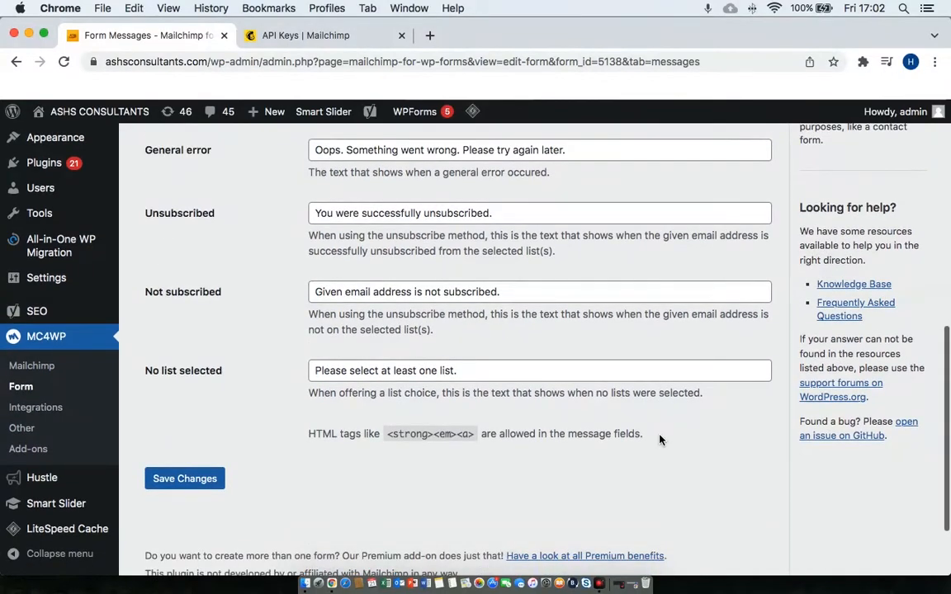
{"action": "scroll", "coordinate": [659, 440], "scroll_direction": "up", "scroll_amount": 8}
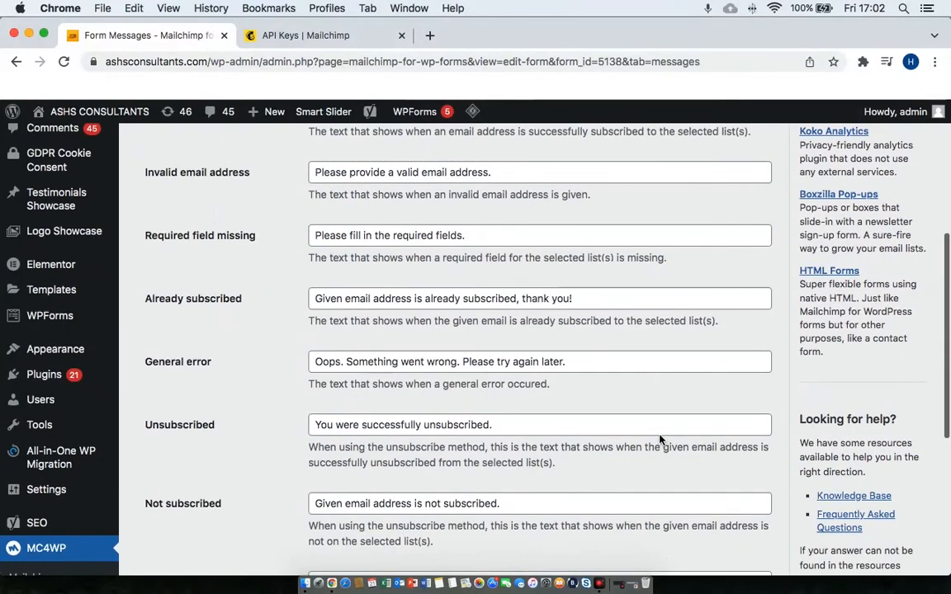
{"action": "scroll", "coordinate": [658, 437], "scroll_direction": "up", "scroll_amount": 12}
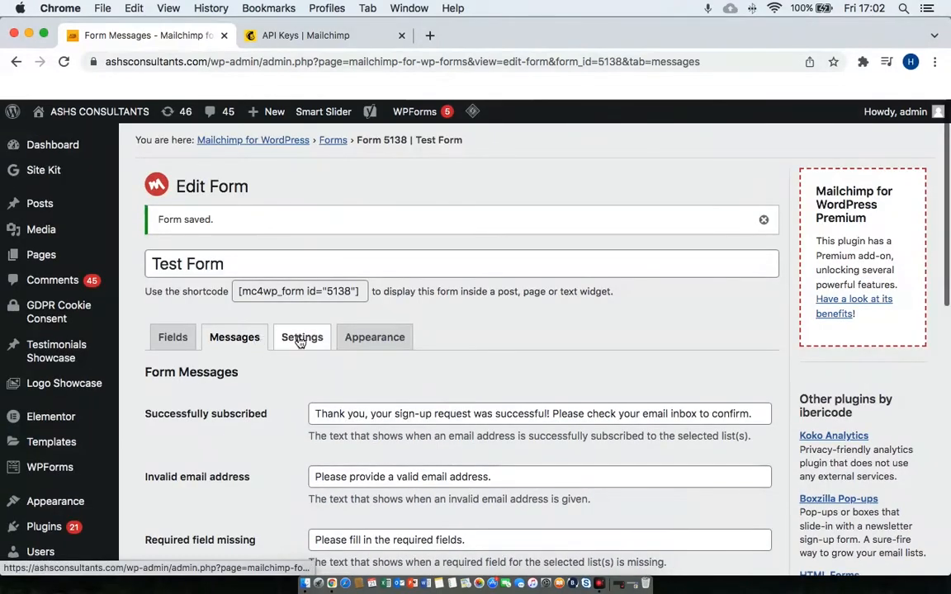
Check the Settings tab: Mailchimp list ticked, double opt-in Yes, and the redirect-after-sign-up URL field.
{"action": "left_click", "coordinate": [301, 340]}
{"action": "scroll", "coordinate": [480, 395], "scroll_direction": "down", "scroll_amount": 2}
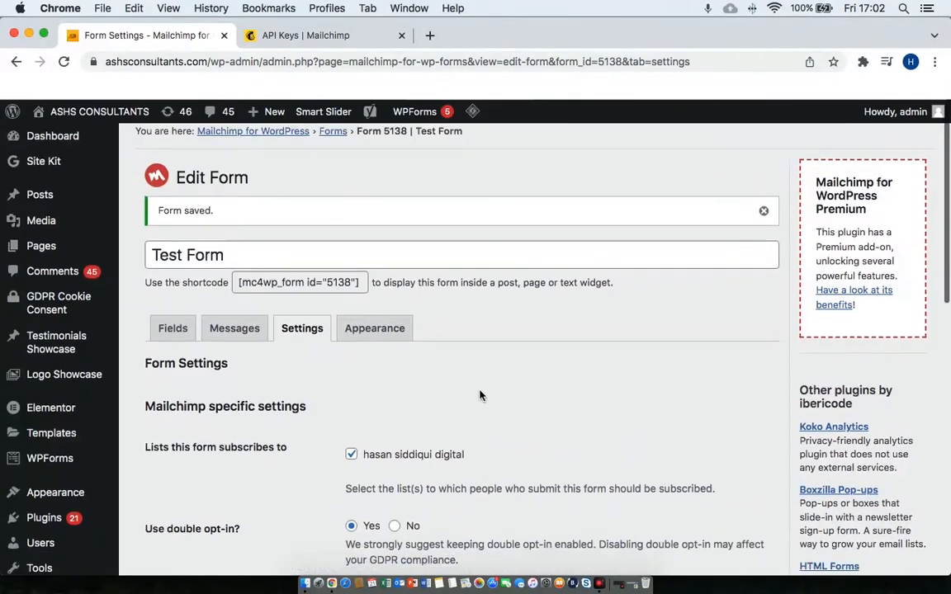
{"action": "scroll", "coordinate": [479, 395], "scroll_direction": "down", "scroll_amount": 8}
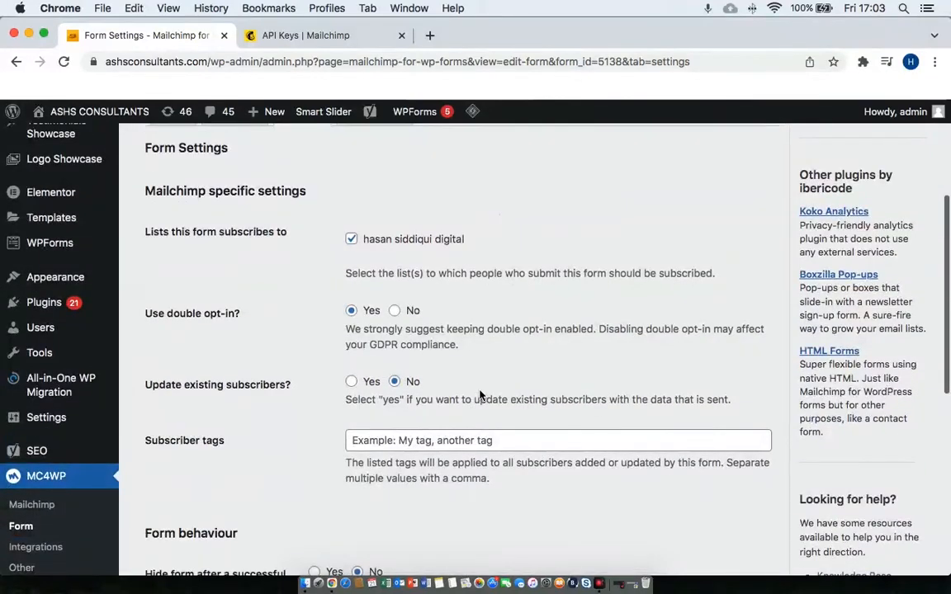
{"action": "scroll", "coordinate": [479, 395], "scroll_direction": "down", "scroll_amount": 3}
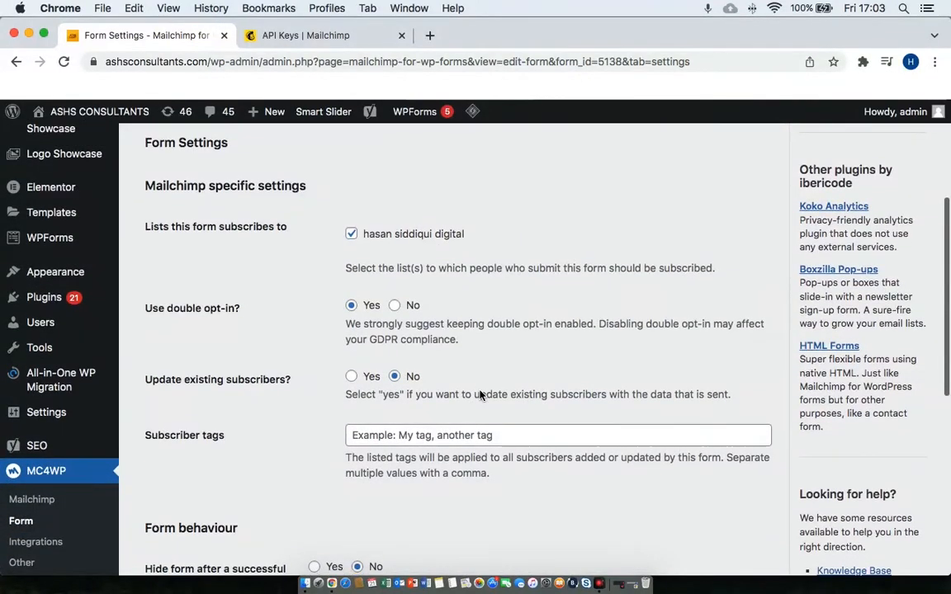
{"action": "scroll", "coordinate": [479, 392], "scroll_direction": "down", "scroll_amount": 3}
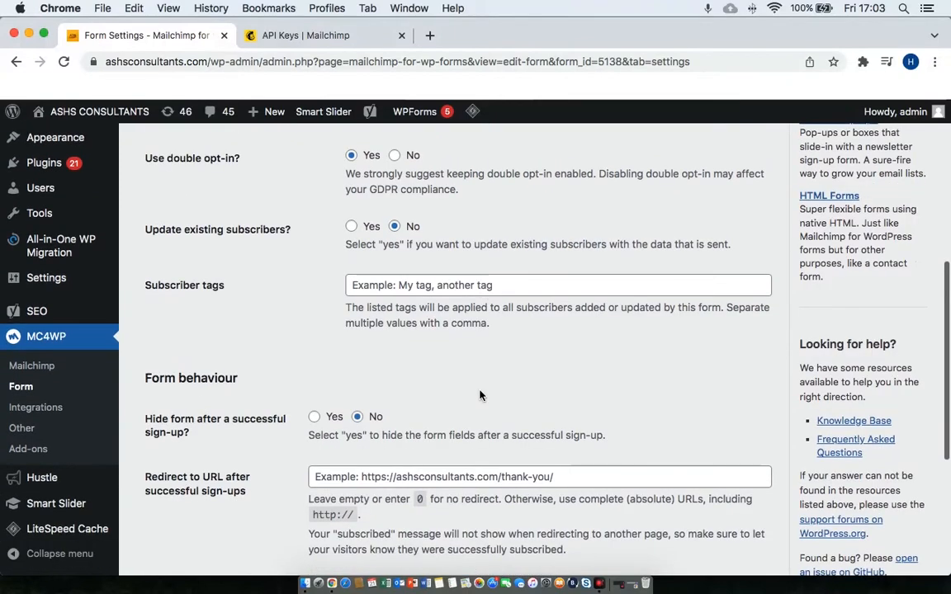
{"action": "scroll", "coordinate": [479, 391], "scroll_direction": "down", "scroll_amount": 5}
{"action": "scroll", "coordinate": [480, 391], "scroll_direction": "down", "scroll_amount": 3}
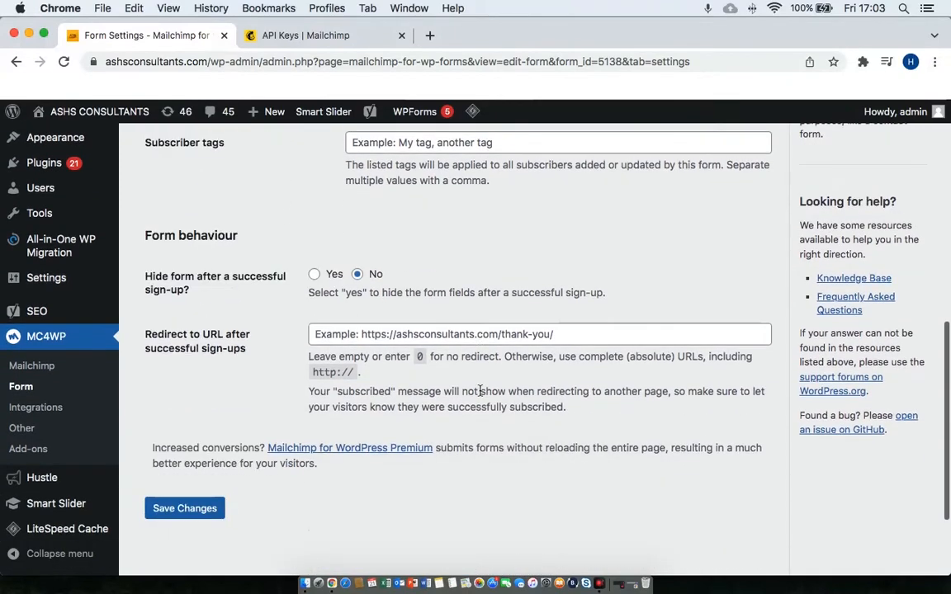
{"action": "left_click", "coordinate": [447, 314]}
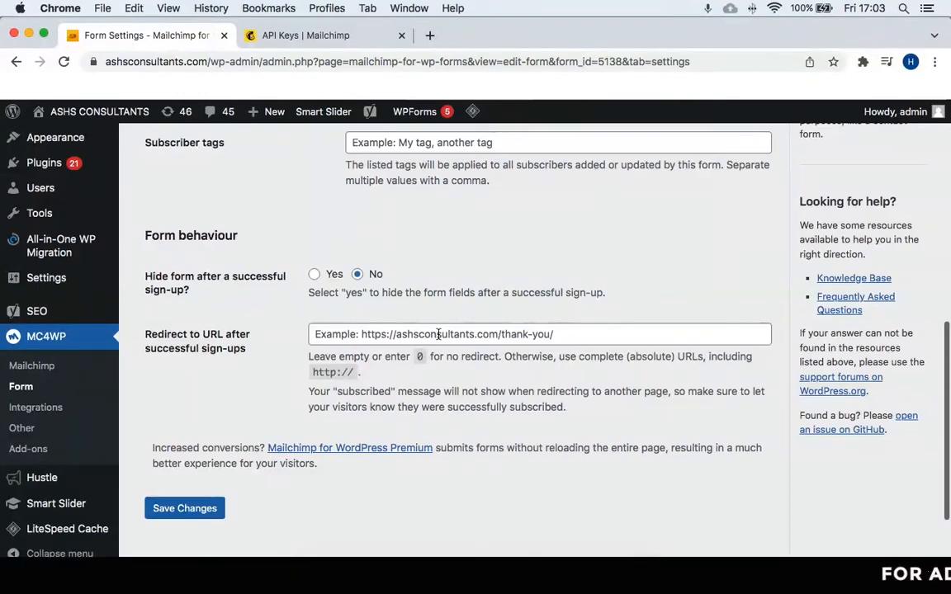
{"action": "left_click", "coordinate": [438, 333]}
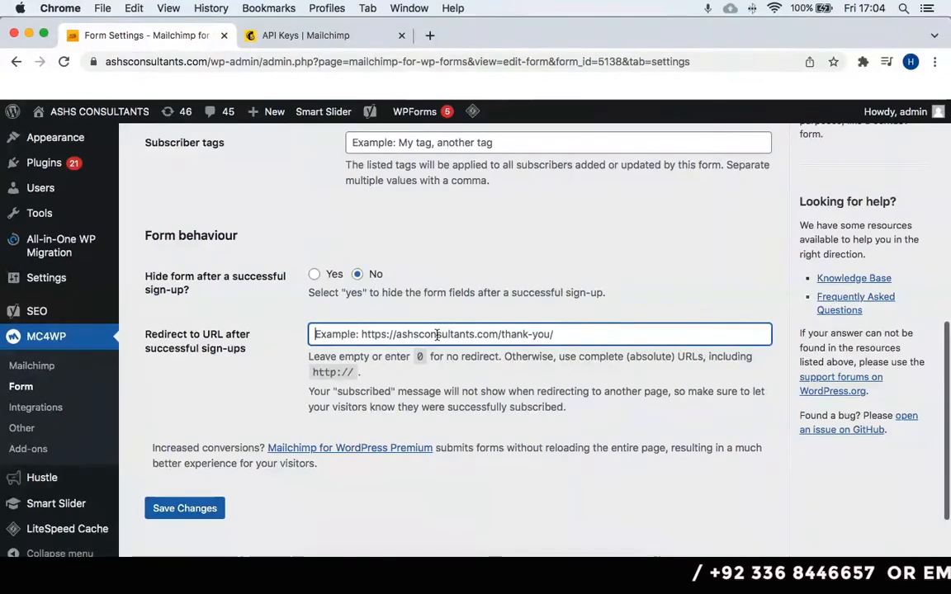
{"action": "scroll", "coordinate": [437, 337], "scroll_direction": "up", "scroll_amount": 5}
{"action": "scroll", "coordinate": [435, 338], "scroll_direction": "up", "scroll_amount": 3}
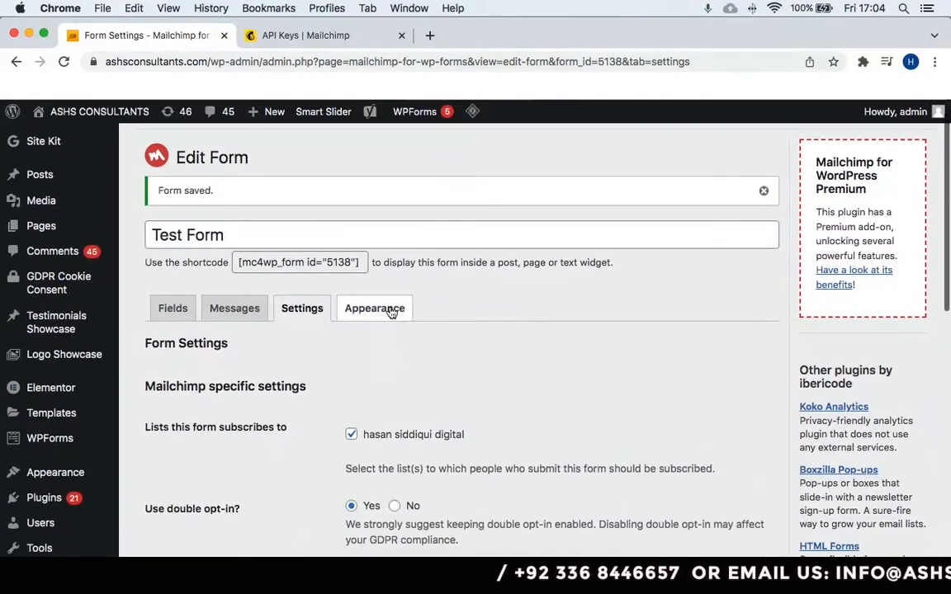
Keep Form Style as 'Inherit from Activello theme' and save the form.
{"action": "left_click", "coordinate": [391, 309]}
{"action": "scroll", "coordinate": [487, 343], "scroll_direction": "down", "scroll_amount": 2}
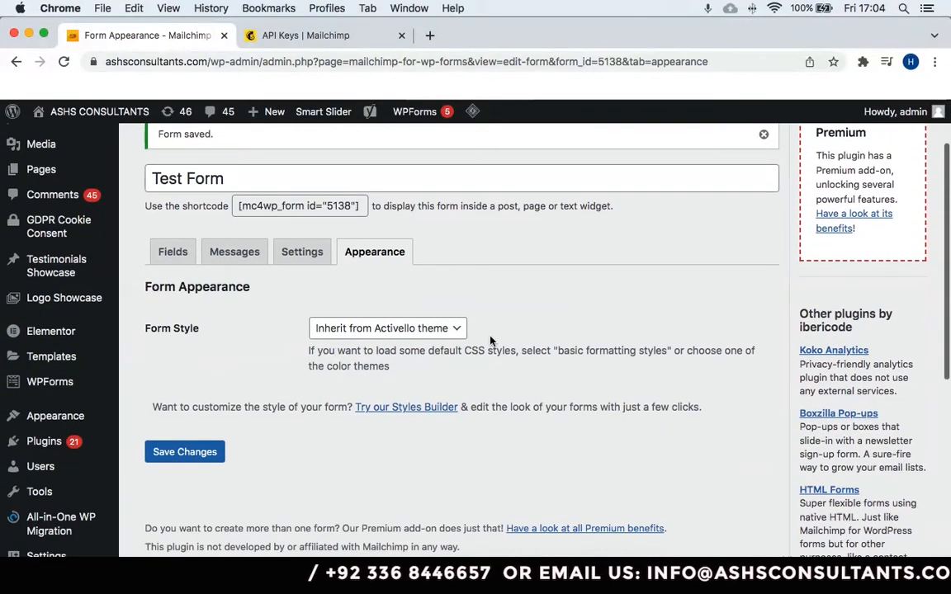
{"action": "left_click", "coordinate": [460, 329]}
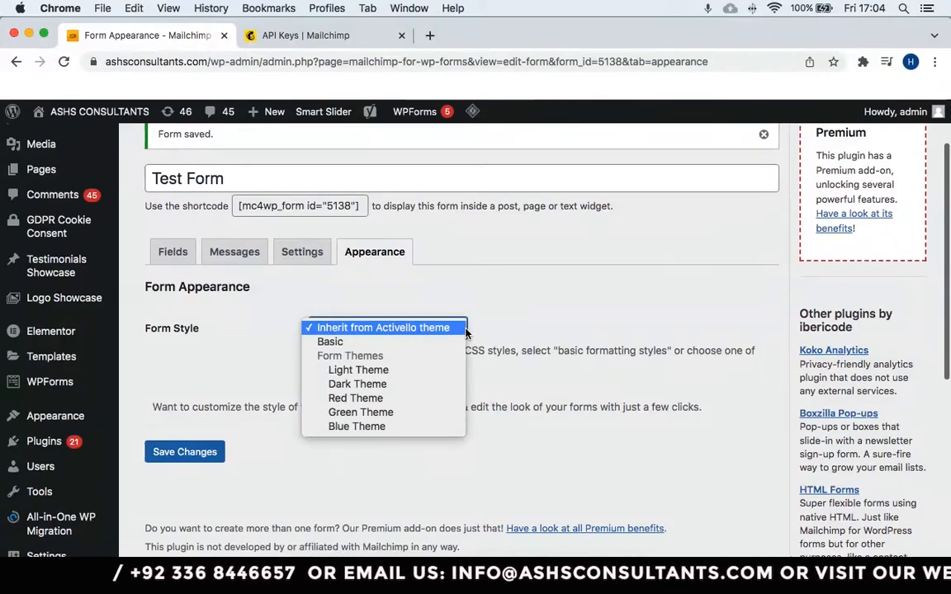
{"action": "left_click", "coordinate": [530, 322]}
{"action": "scroll", "coordinate": [530, 322], "scroll_direction": "down", "scroll_amount": 2}
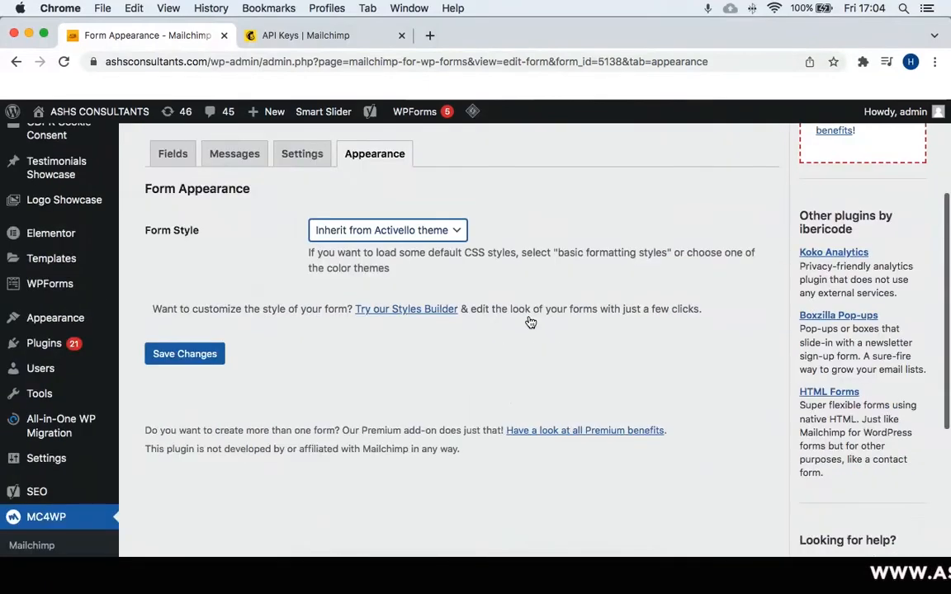
{"action": "scroll", "coordinate": [529, 322], "scroll_direction": "up", "scroll_amount": 5}
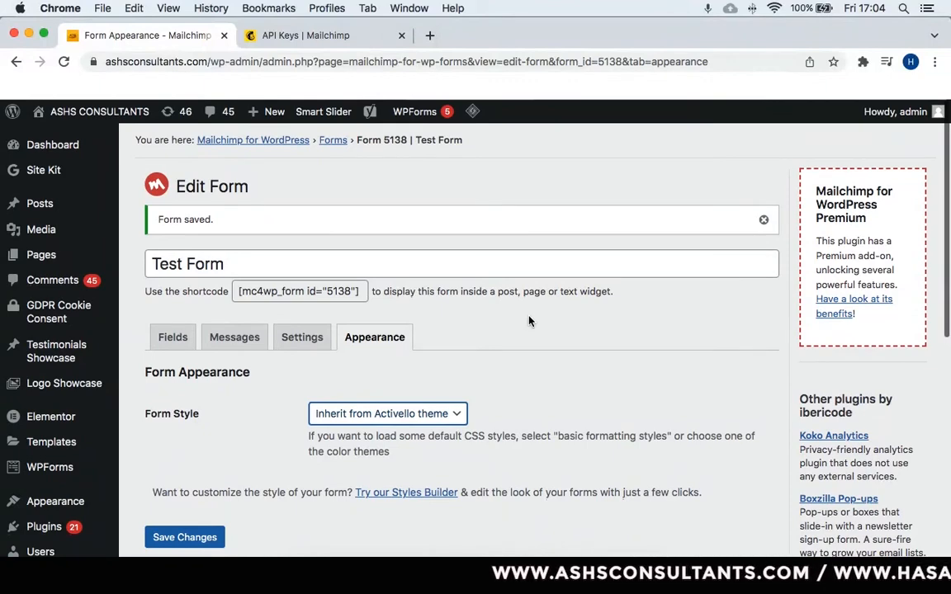
{"action": "scroll", "coordinate": [509, 360], "scroll_direction": "down", "scroll_amount": 8}
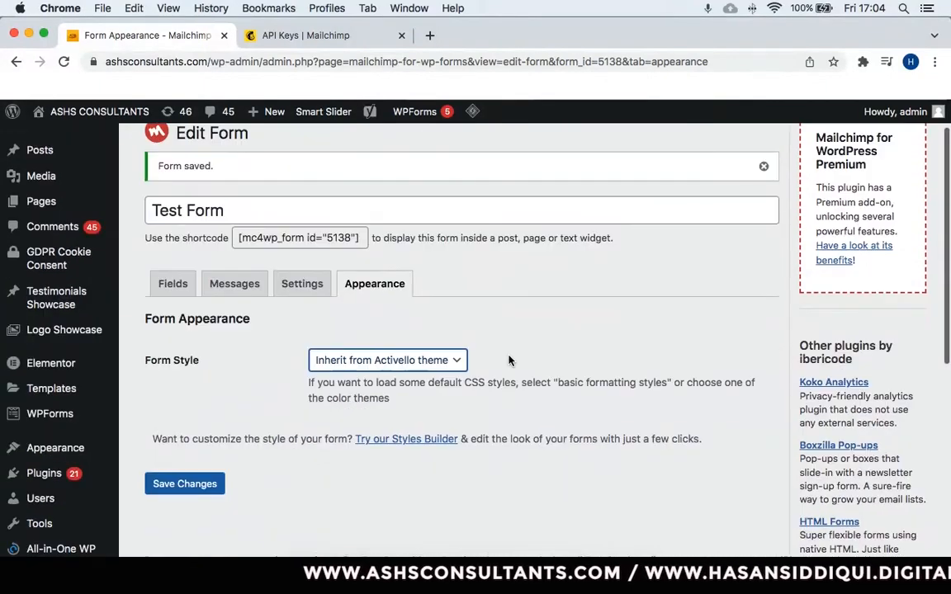
{"action": "scroll", "coordinate": [509, 360], "scroll_direction": "up", "scroll_amount": 4}
{"action": "scroll", "coordinate": [509, 361], "scroll_direction": "up", "scroll_amount": 4}
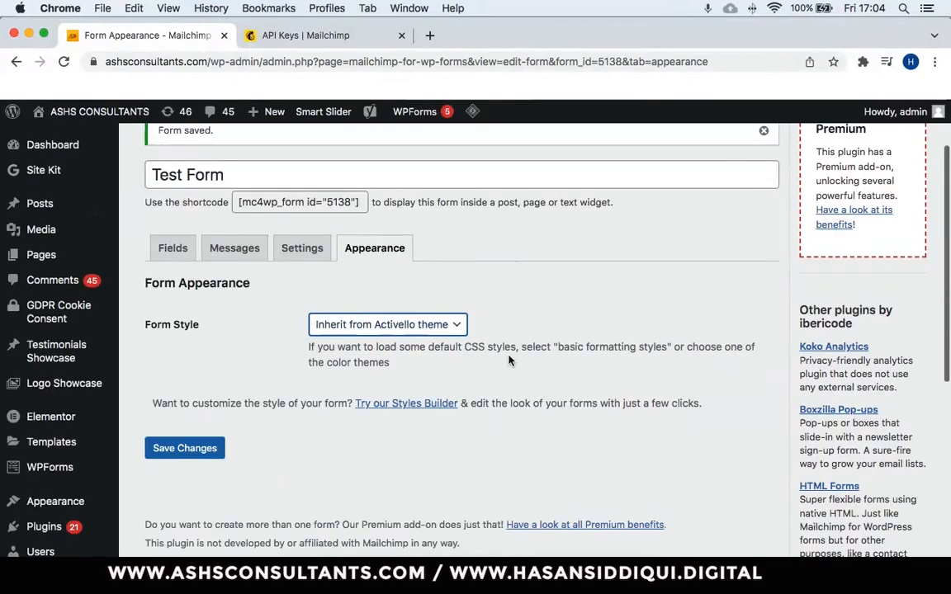
{"action": "left_click", "coordinate": [185, 448]}
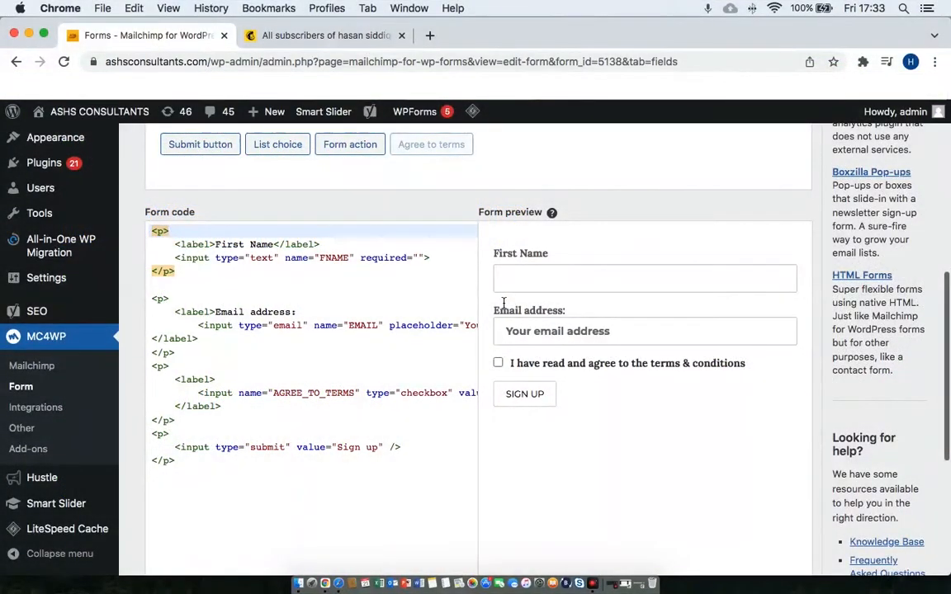
Scroll the Fields tab to check the First Name, Email address, terms checkbox and Sign up preview.
{"action": "scroll", "coordinate": [503, 302], "scroll_direction": "up", "scroll_amount": 5}
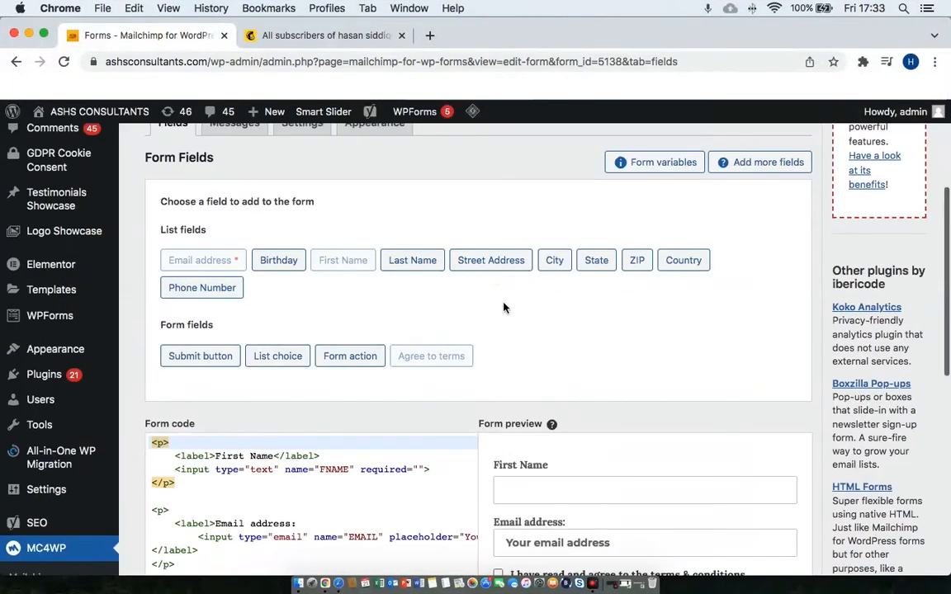
{"action": "scroll", "coordinate": [504, 308], "scroll_direction": "down", "scroll_amount": 1}
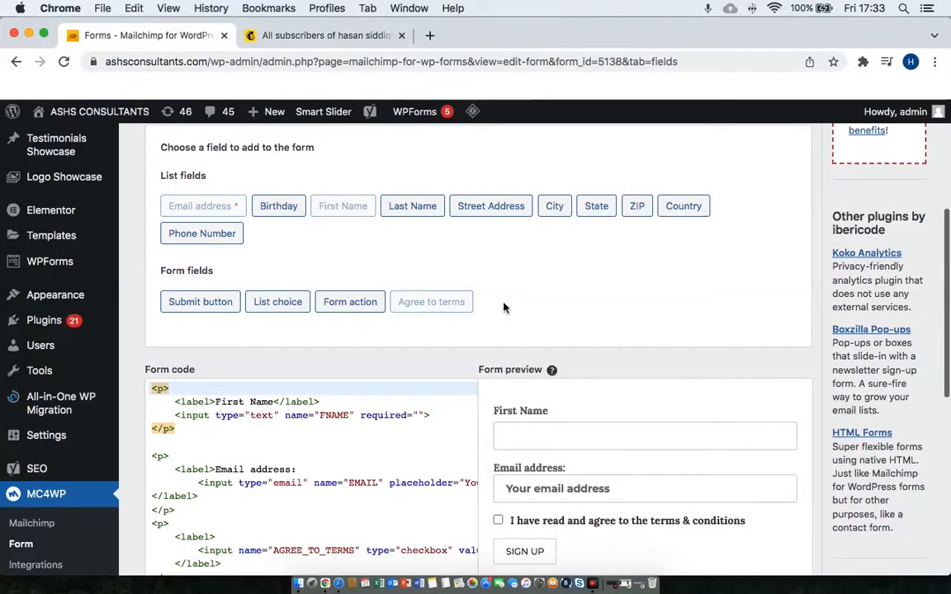
{"action": "scroll", "coordinate": [70, 343], "scroll_direction": "down", "scroll_amount": 10}
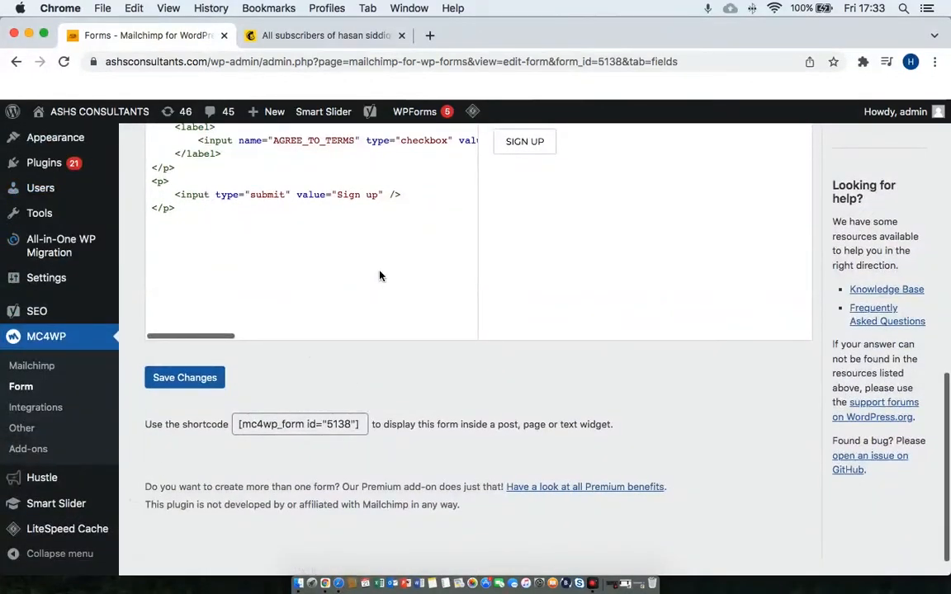
Search the plugin directory for 'boxzilla', then install and activate Boxzilla.
{"action": "mouse_move", "coordinate": [72, 162]}
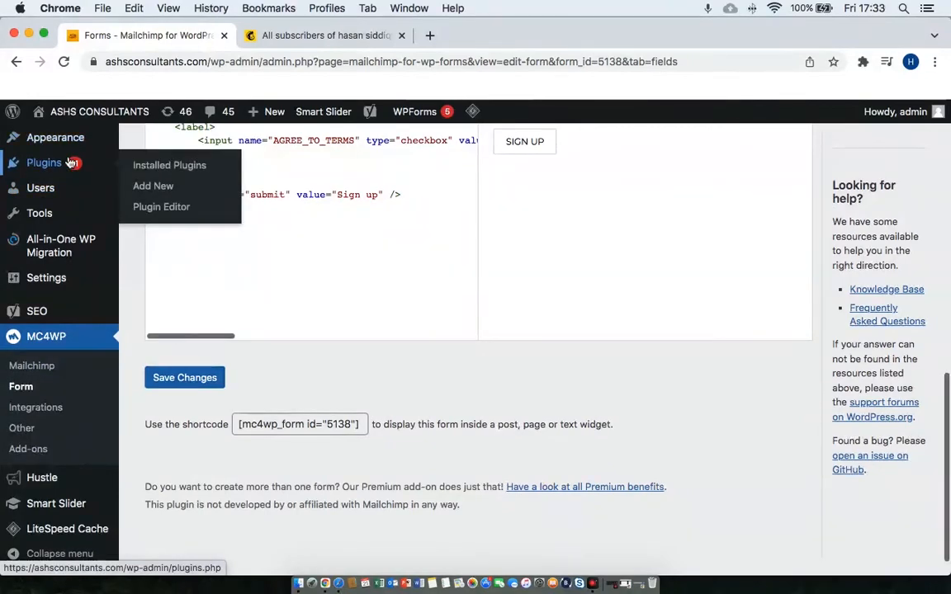
{"action": "left_click", "coordinate": [137, 187]}
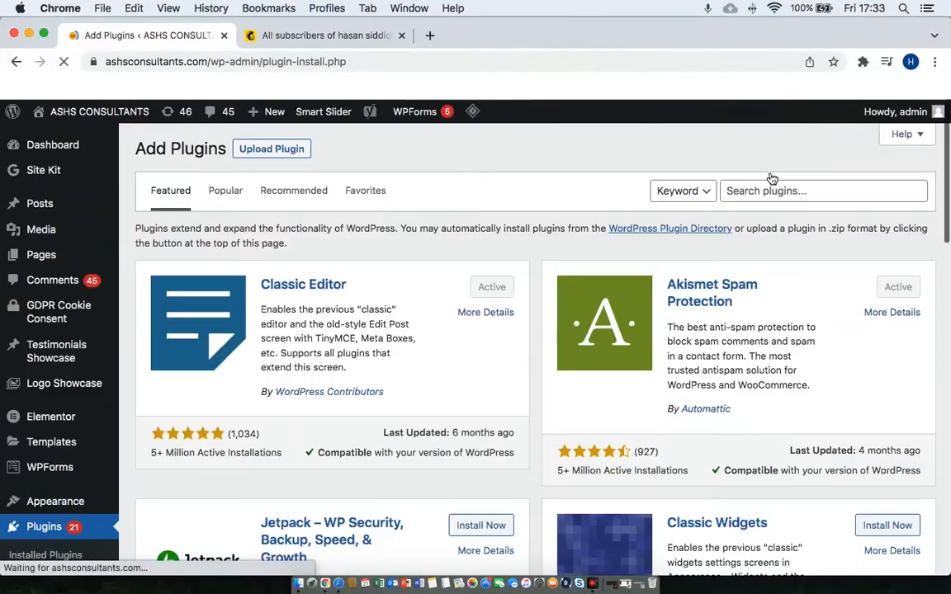
{"action": "left_click", "coordinate": [773, 188]}
{"action": "type", "text": "bo"}
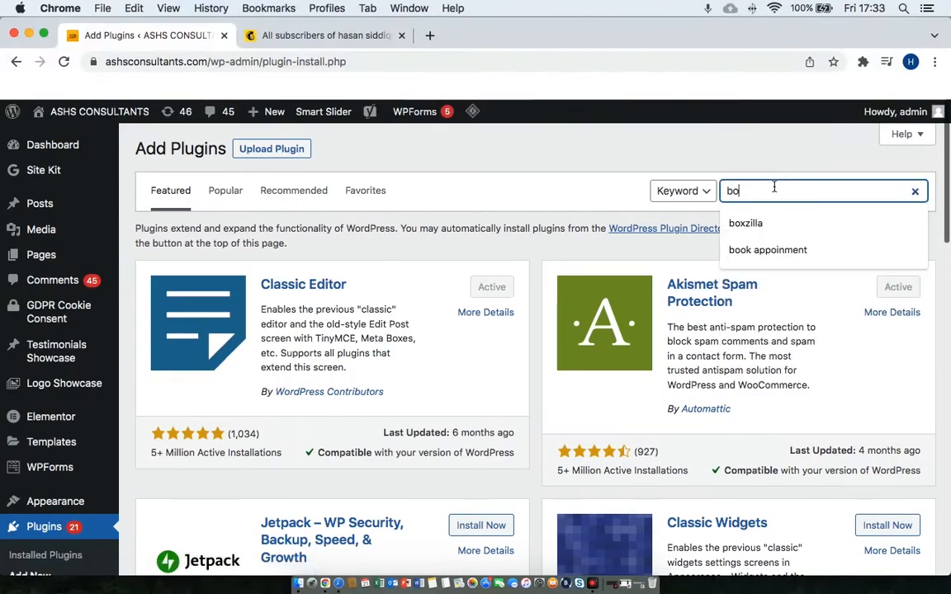
{"action": "left_click", "coordinate": [792, 223]}
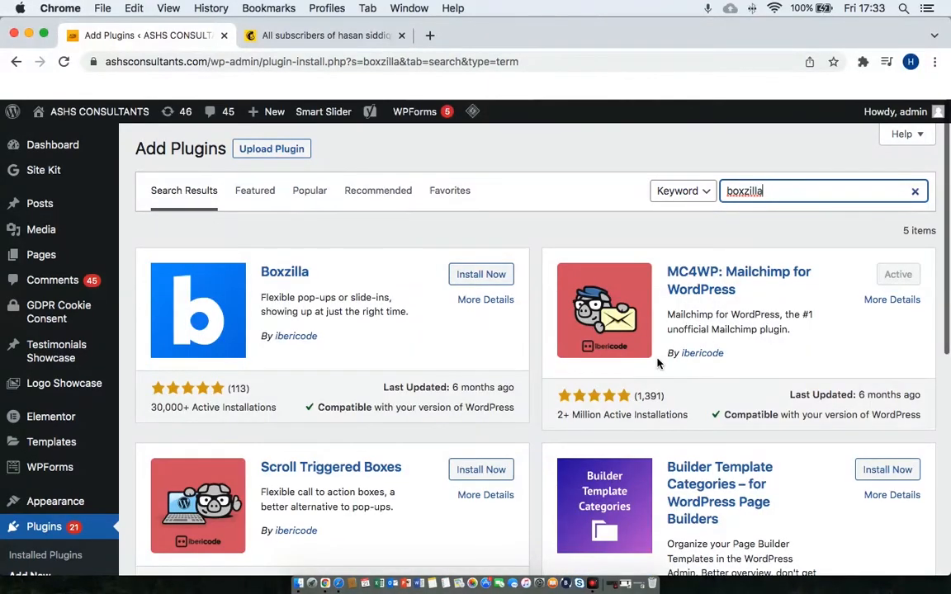
{"action": "left_click", "coordinate": [477, 277]}
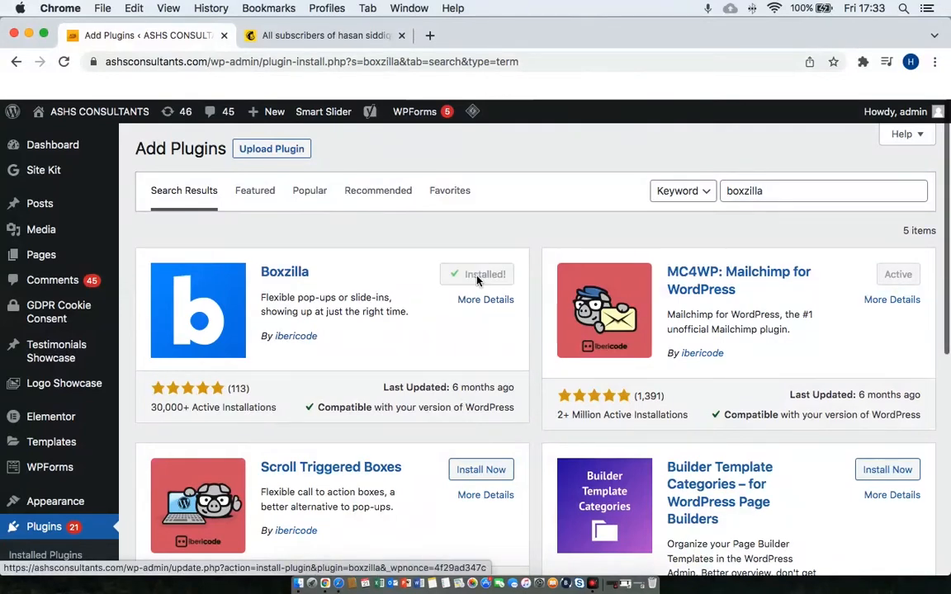
{"action": "left_click", "coordinate": [478, 280]}
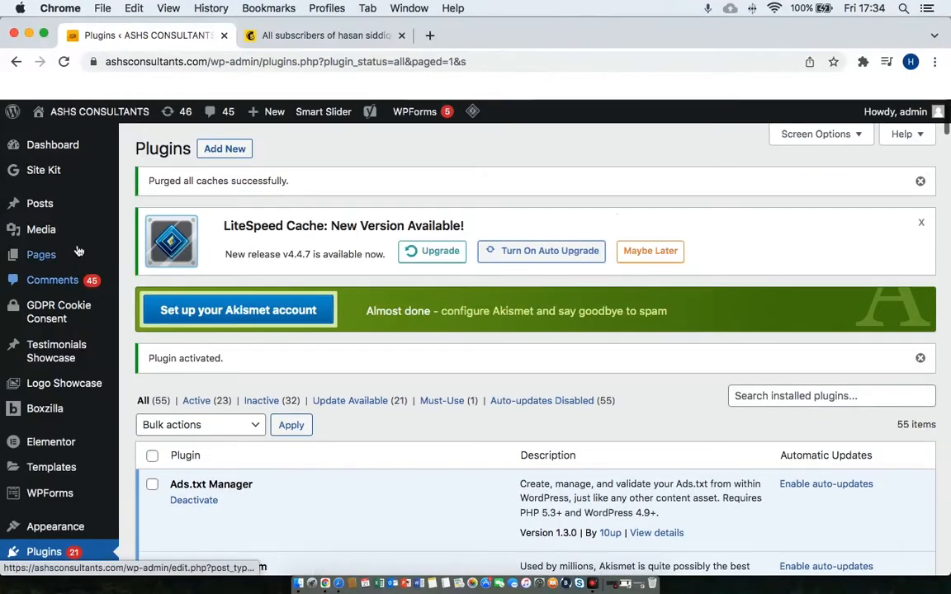
Open Boxzilla's Sample Box for editing from the All Boxes list.
{"action": "mouse_move", "coordinate": [40, 359]}
{"action": "scroll", "coordinate": [40, 359], "scroll_direction": "down", "scroll_amount": 3}
{"action": "mouse_move", "coordinate": [87, 280]}
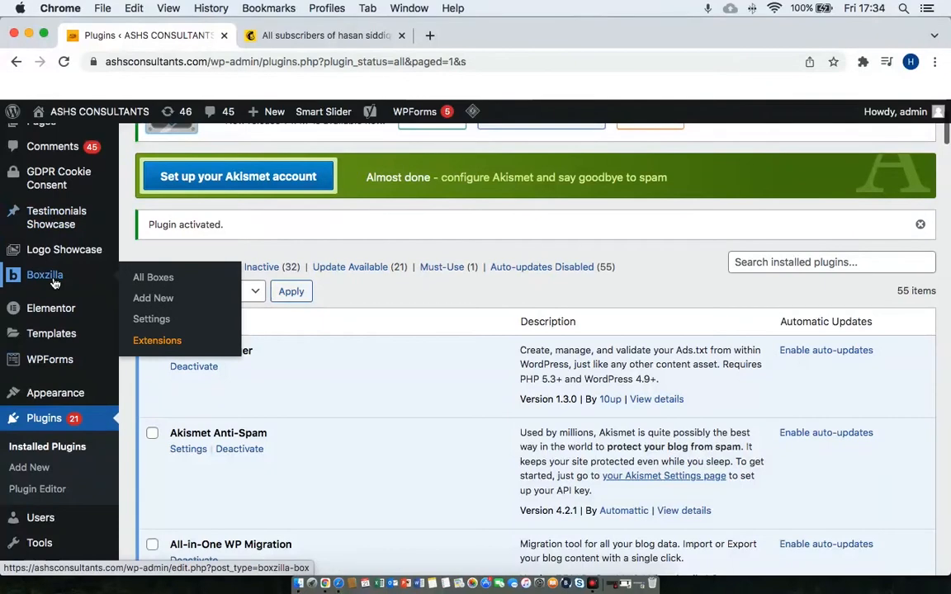
{"action": "left_click", "coordinate": [152, 283]}
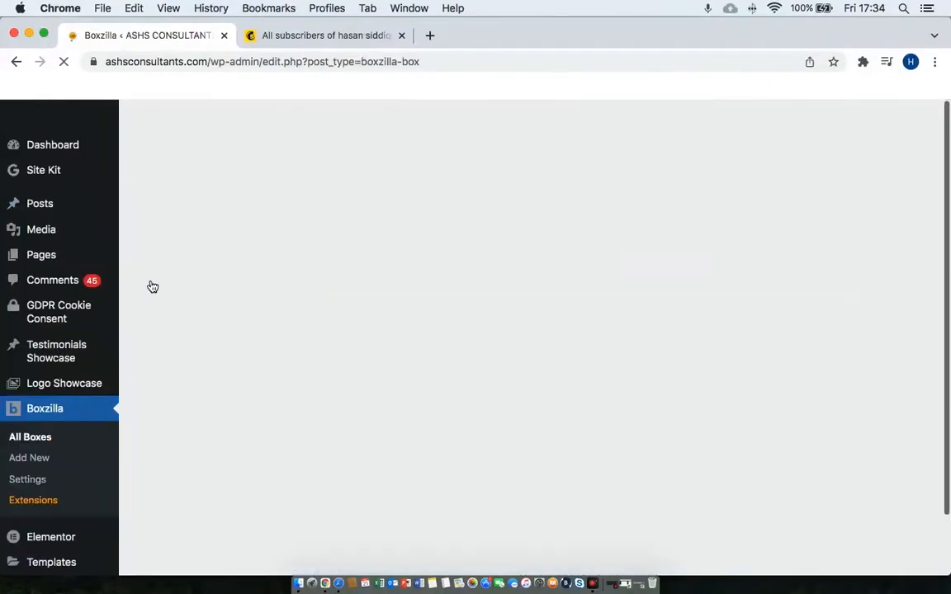
{"action": "mouse_move", "coordinate": [205, 278]}
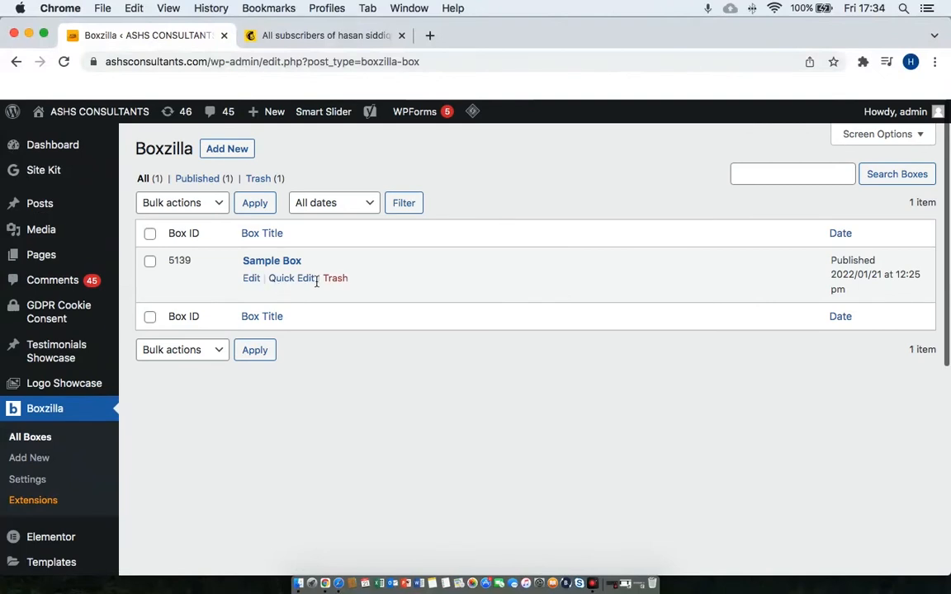
{"action": "left_click", "coordinate": [251, 279]}
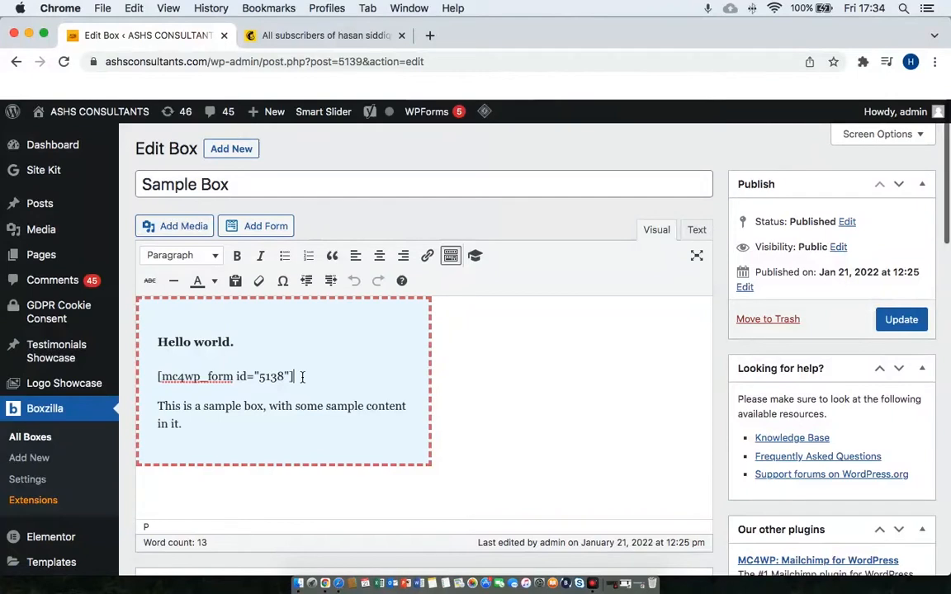
Delete the [mc4wp_form] shortcode line below 'Hello world.' and update the Sample Box.
{"action": "left_click_drag", "start_coordinate": [297, 376], "coordinate": [157, 377]}
{"action": "key", "text": "super+c"}
{"action": "key", "text": "BackSpace"}
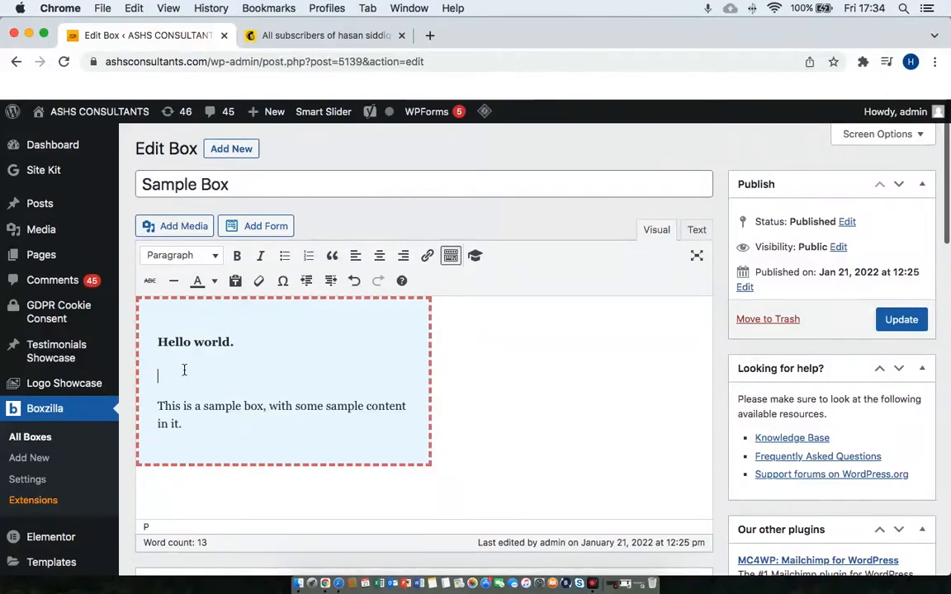
{"action": "key", "text": "BackSpace"}
{"action": "key", "text": "Down"}
{"action": "key", "text": "Up"}
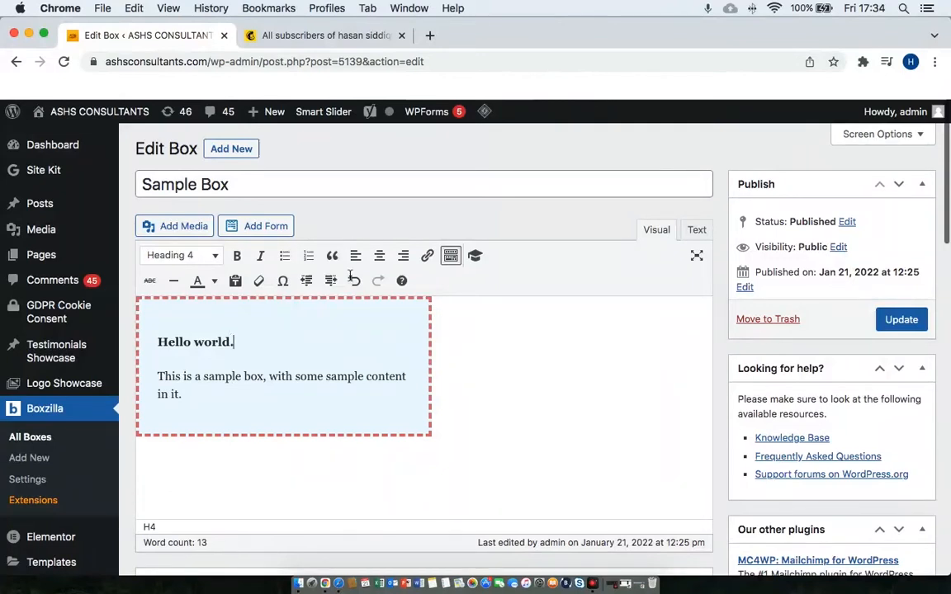
{"action": "left_click", "coordinate": [912, 325]}
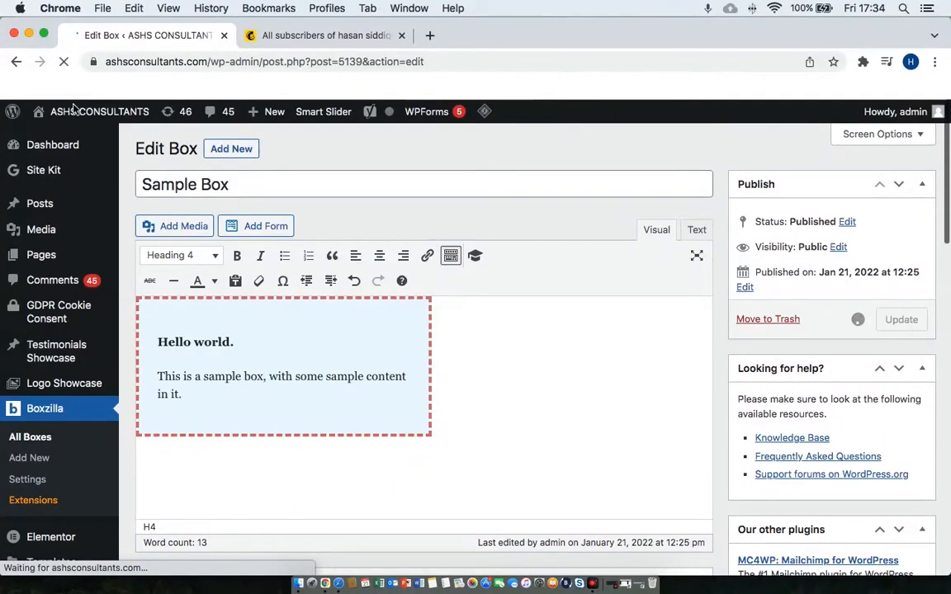
{"action": "mouse_move", "coordinate": [73, 111]}
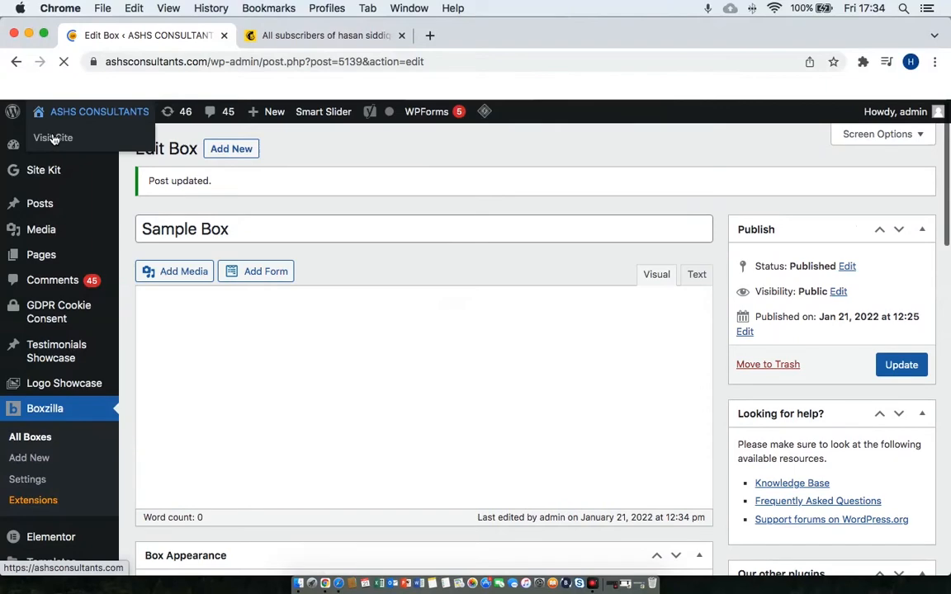
{"action": "right_click", "coordinate": [50, 137]}
Open the live ASHS Consultants homepage in a new tab and scroll down to the Hello world box.
{"action": "left_click", "coordinate": [82, 142]}
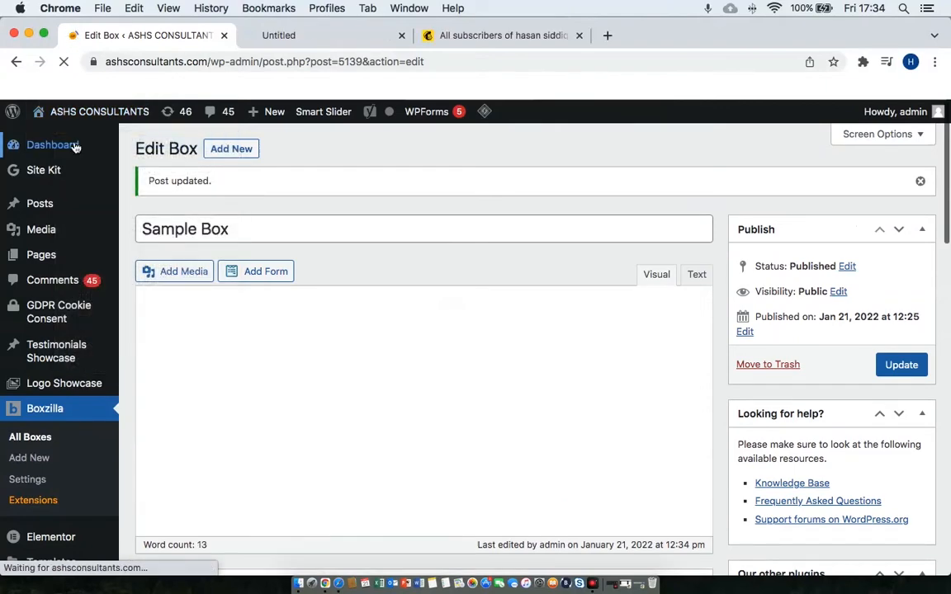
{"action": "left_click", "coordinate": [325, 37]}
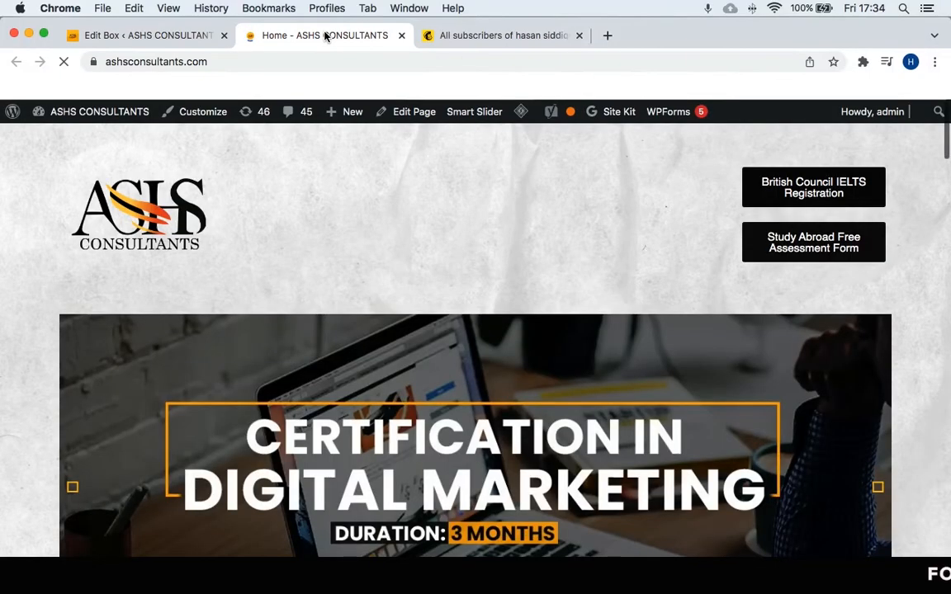
{"action": "scroll", "coordinate": [498, 348], "scroll_direction": "down", "scroll_amount": 10}
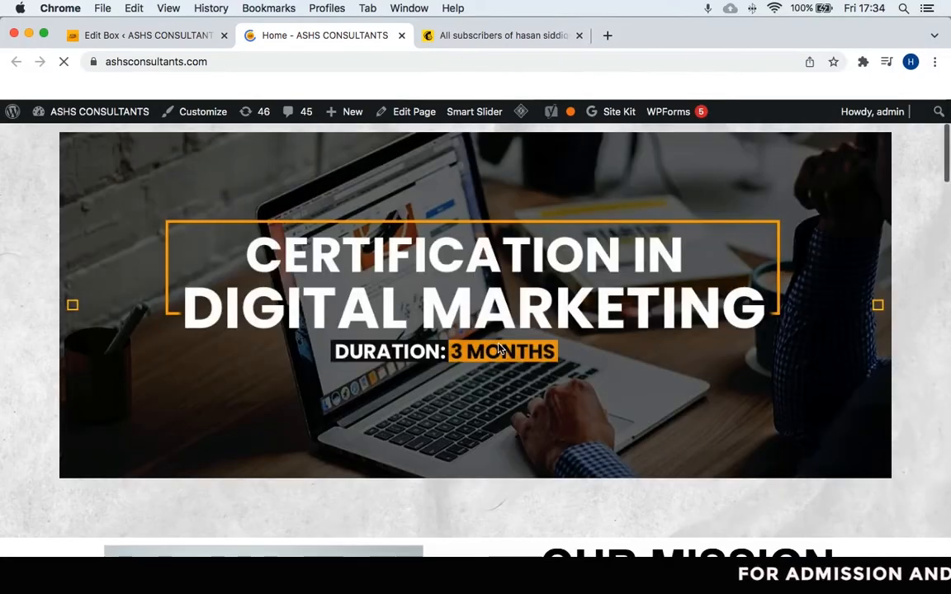
{"action": "scroll", "coordinate": [497, 348], "scroll_direction": "down", "scroll_amount": 15}
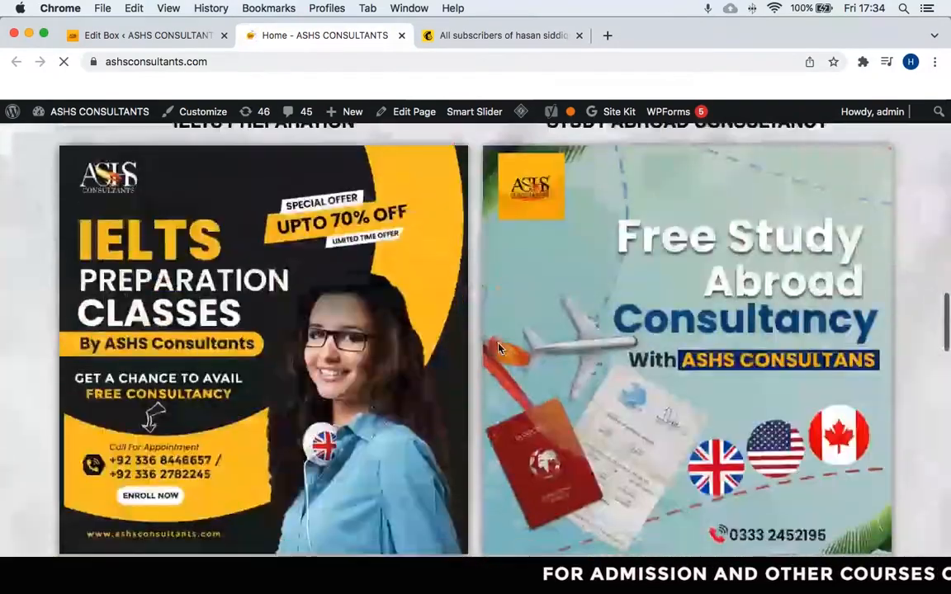
{"action": "scroll", "coordinate": [497, 345], "scroll_direction": "down", "scroll_amount": 15}
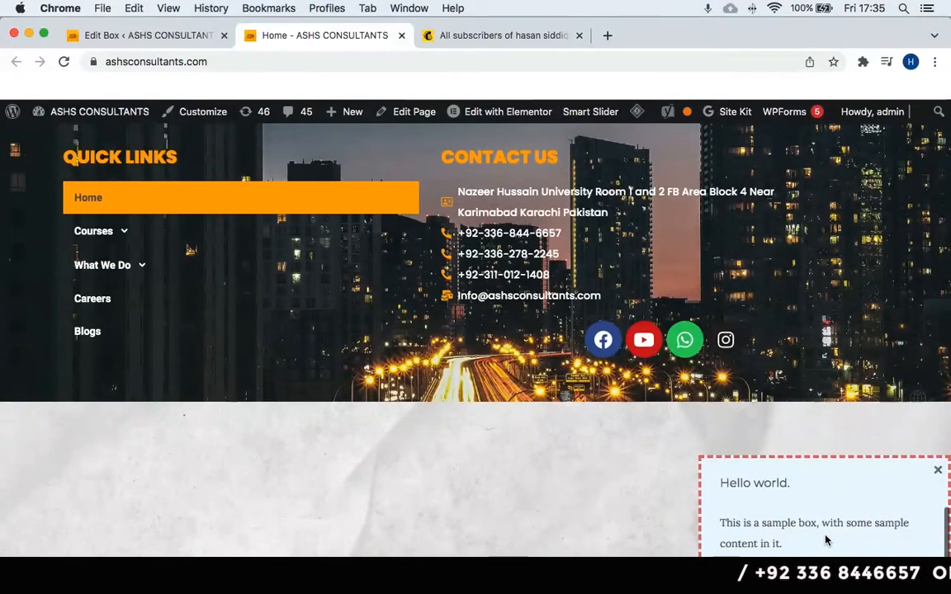
Restore the [mc4wp_form id="5138"] shortcode on a new line under 'Hello world.' and update the Sample Box.
{"action": "left_click", "coordinate": [98, 35]}
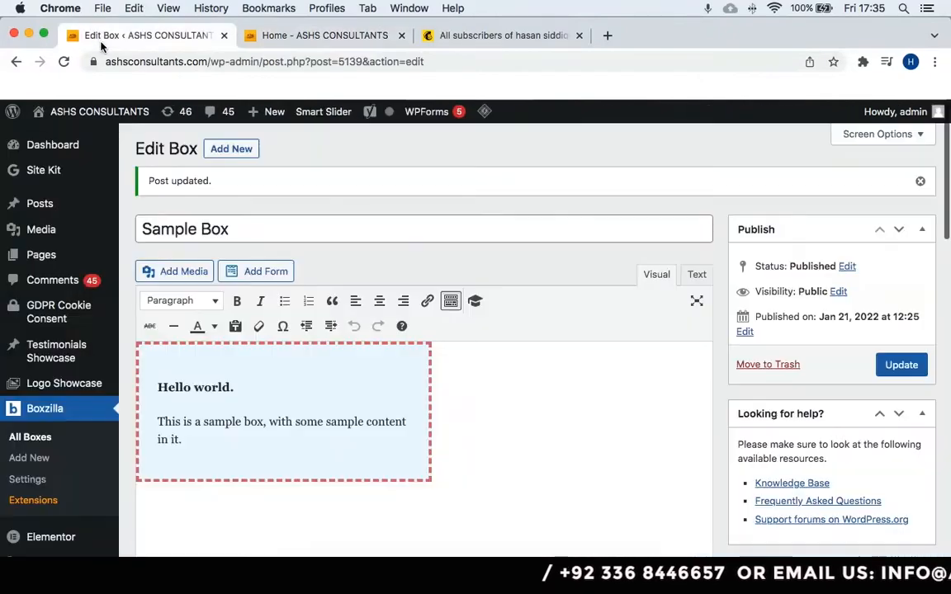
{"action": "left_click", "coordinate": [247, 393]}
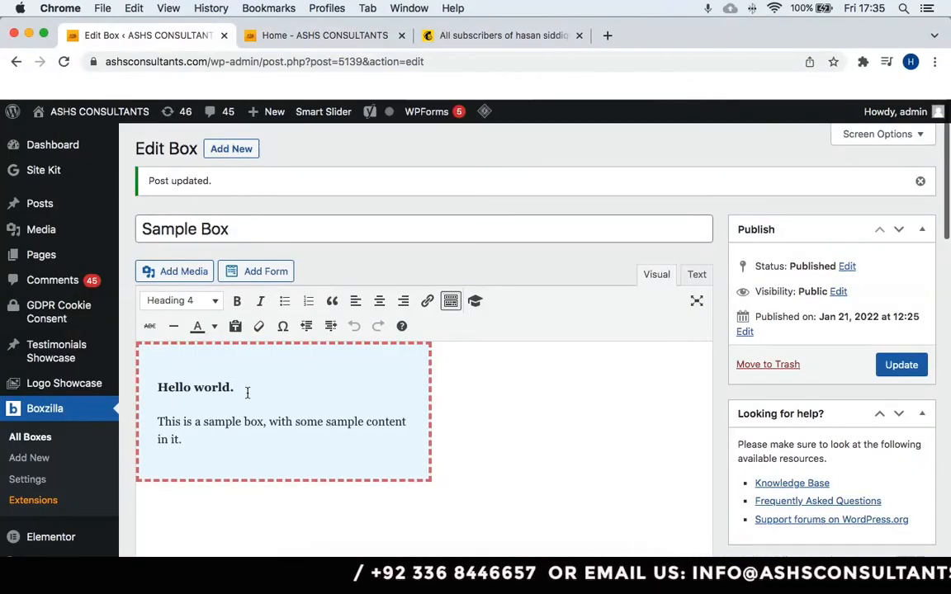
{"action": "key", "text": "Return"}
{"action": "key", "text": "super+v"}
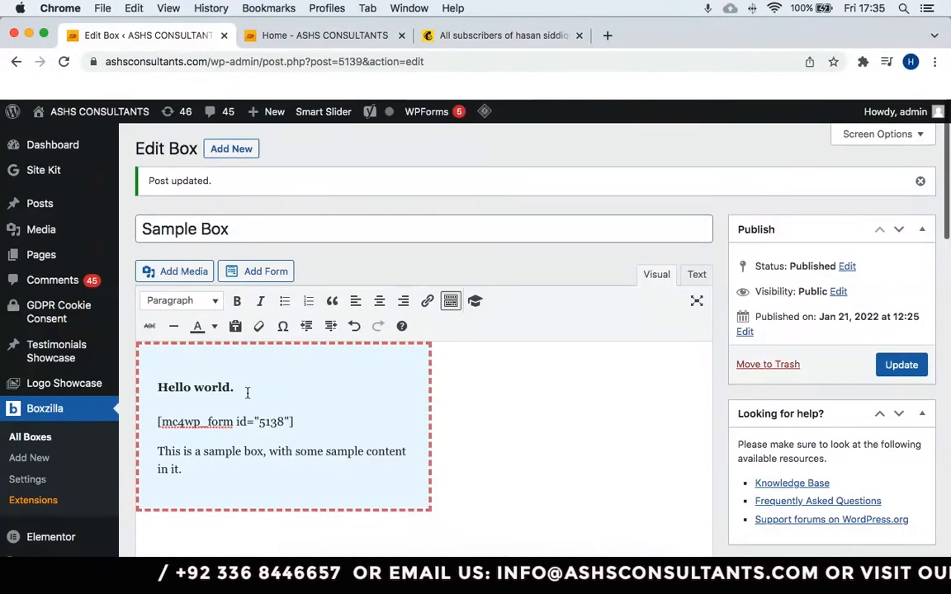
{"action": "left_click", "coordinate": [901, 365]}
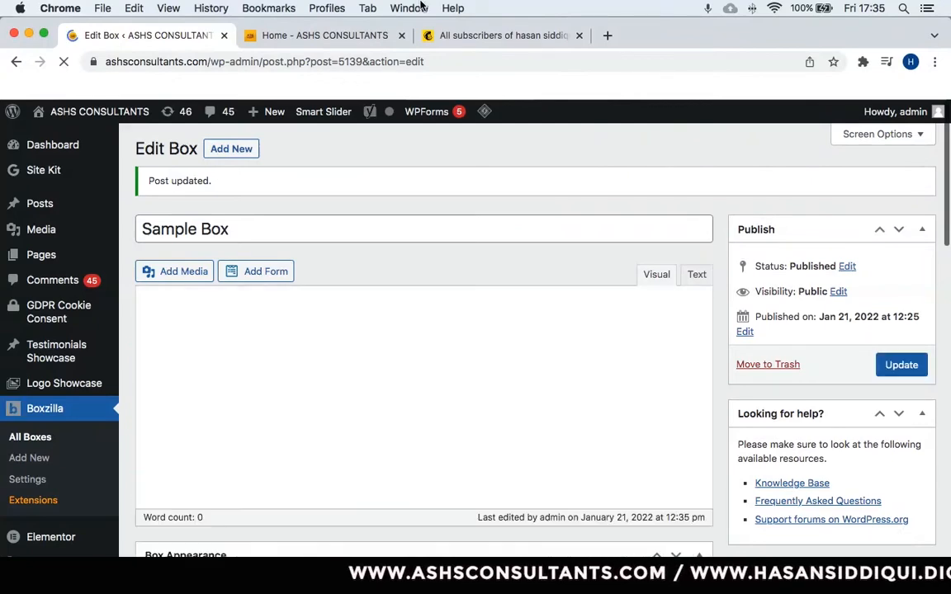
Switch between the box editor and the live homepage tabs.
{"action": "left_click", "coordinate": [368, 37]}
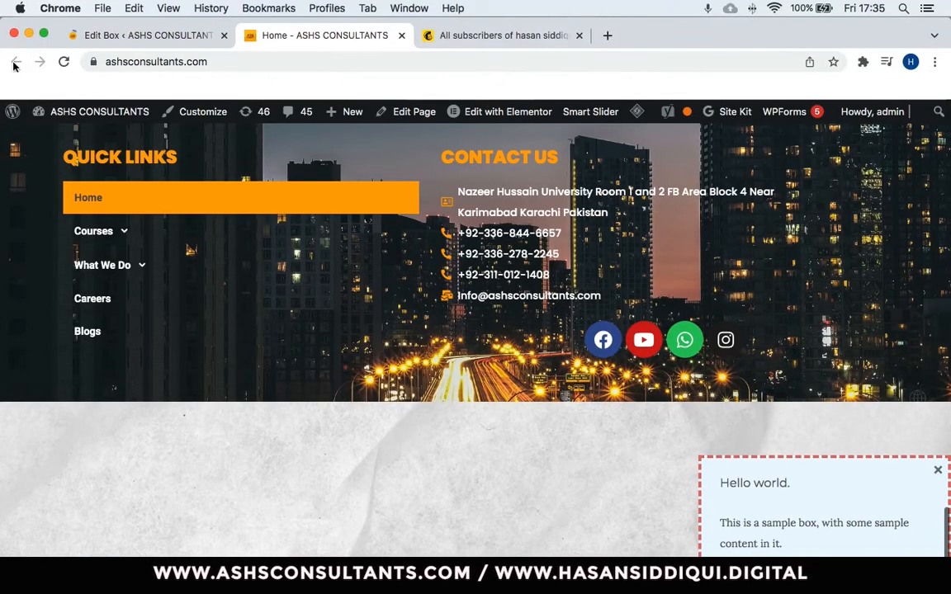
{"action": "left_click", "coordinate": [119, 41]}
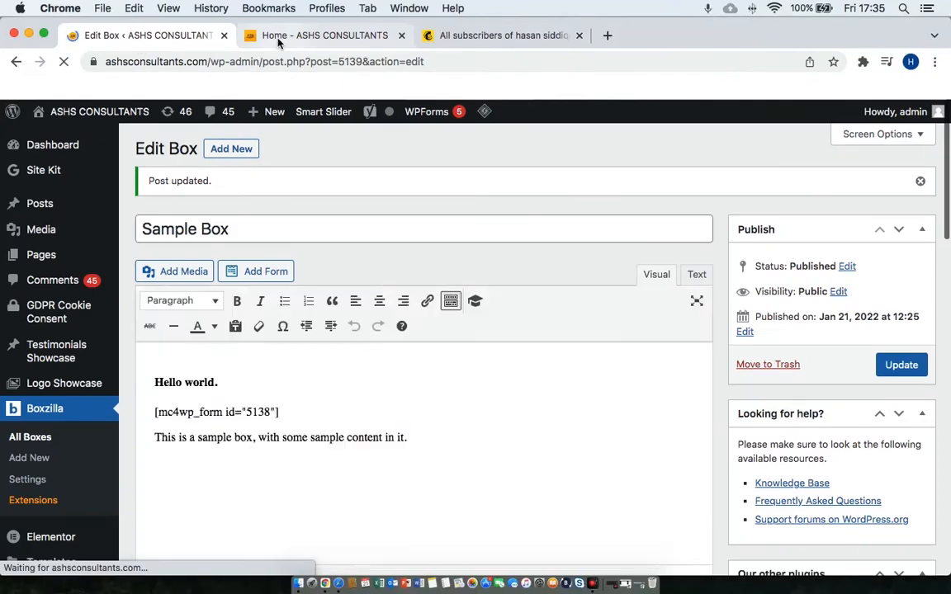
{"action": "left_click", "coordinate": [250, 36]}
Reload the homepage and enter a first name and e-mail address in the popup signup form.
{"action": "left_click", "coordinate": [64, 62]}
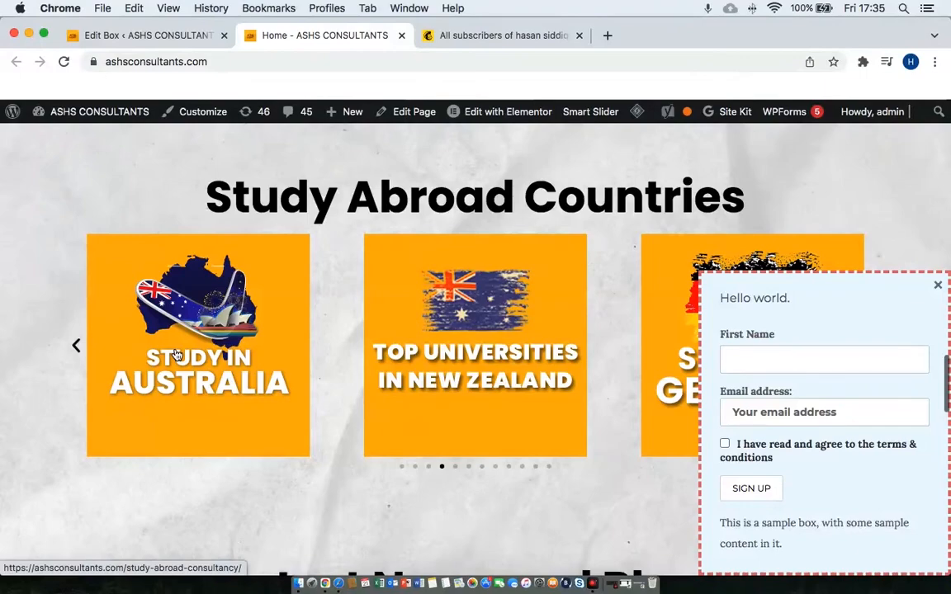
{"action": "scroll", "coordinate": [175, 354], "scroll_direction": "up", "scroll_amount": 10}
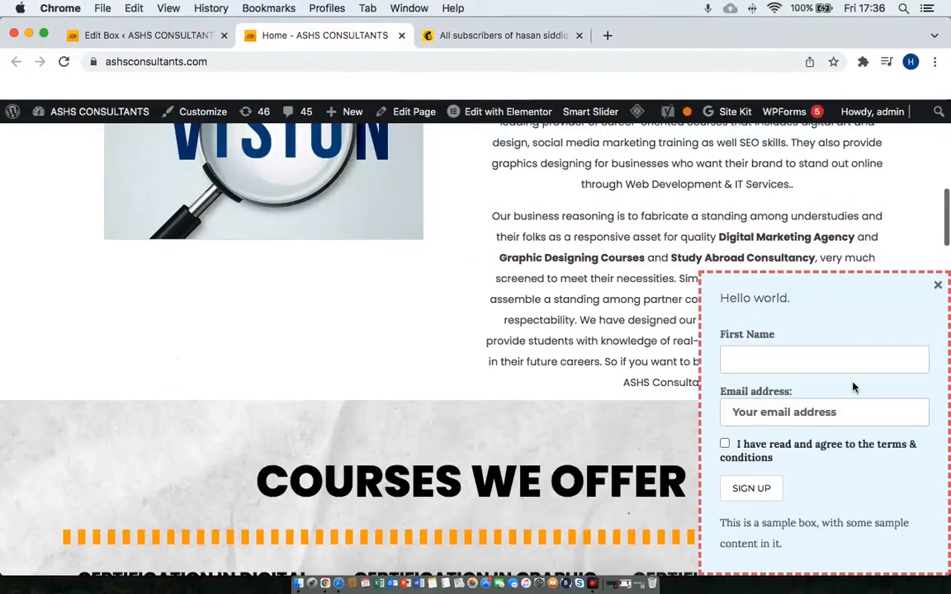
{"action": "left_click", "coordinate": [858, 357]}
{"action": "type", "text": "hasan"}
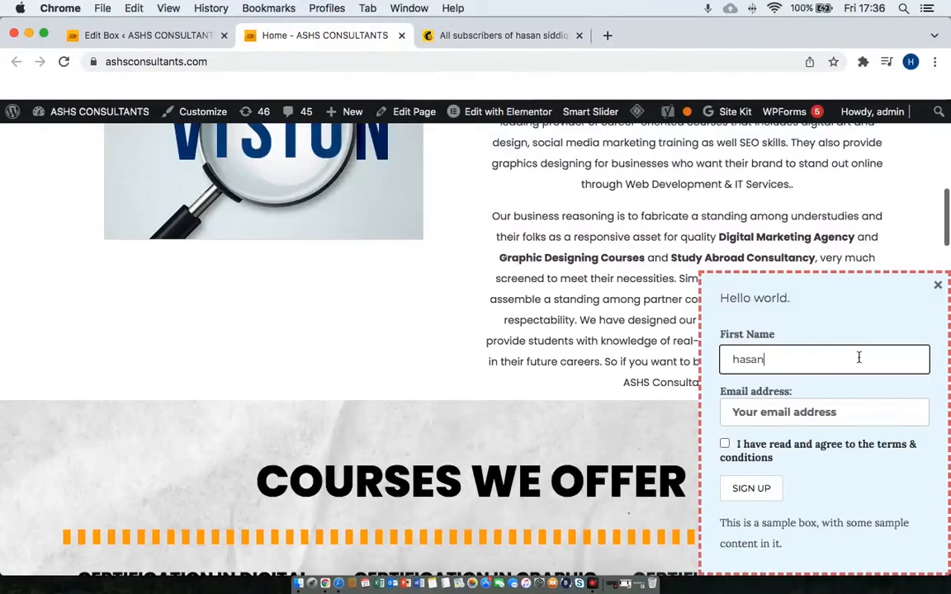
{"action": "left_click", "coordinate": [814, 406]}
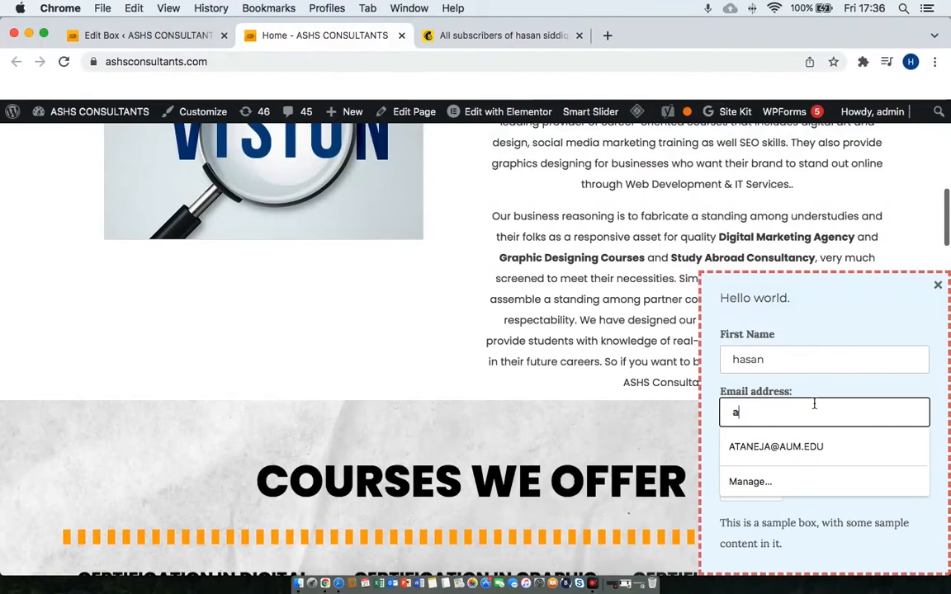
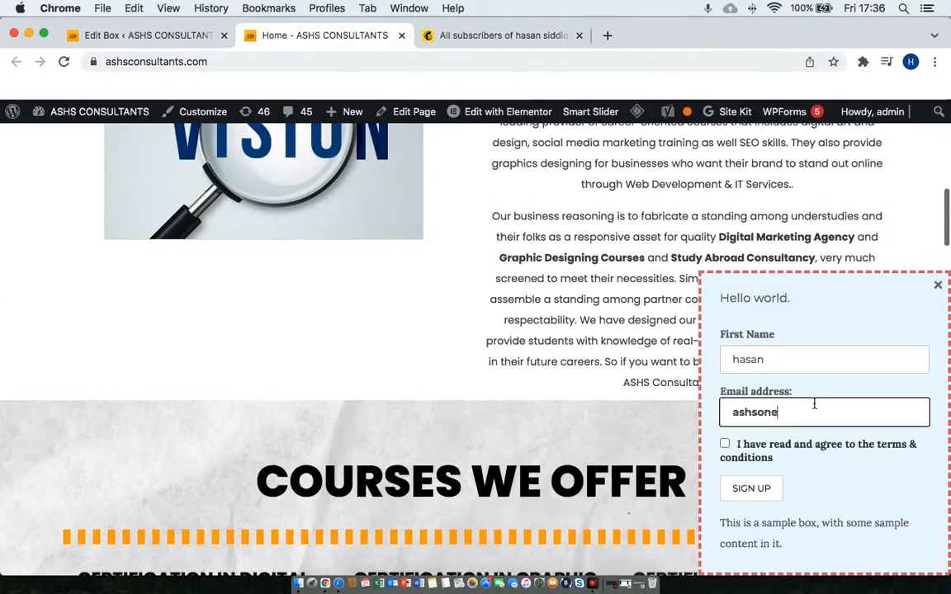
Accept the terms and submit the form, getting the already-subscribed notice.
{"action": "left_click", "coordinate": [725, 445]}
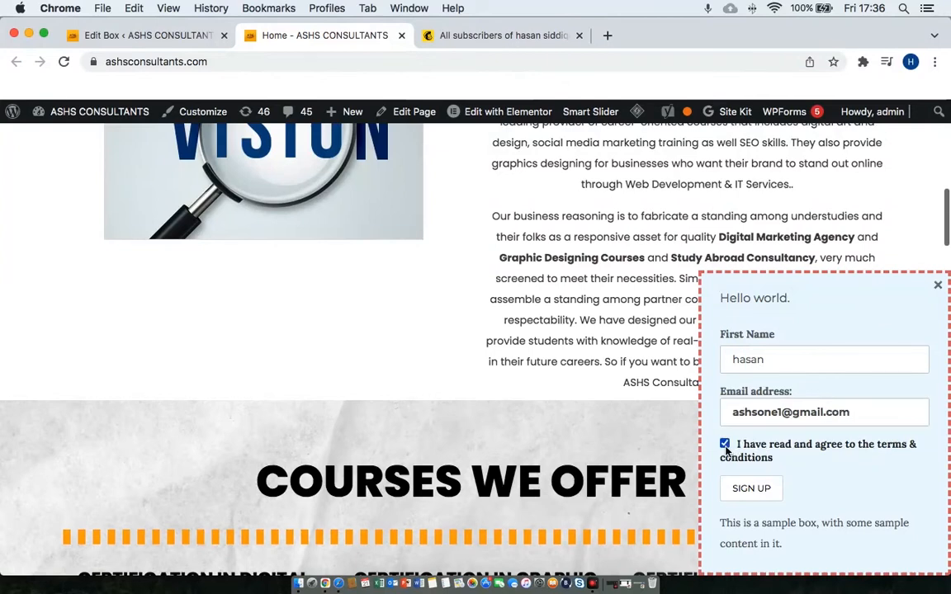
{"action": "left_click", "coordinate": [746, 496]}
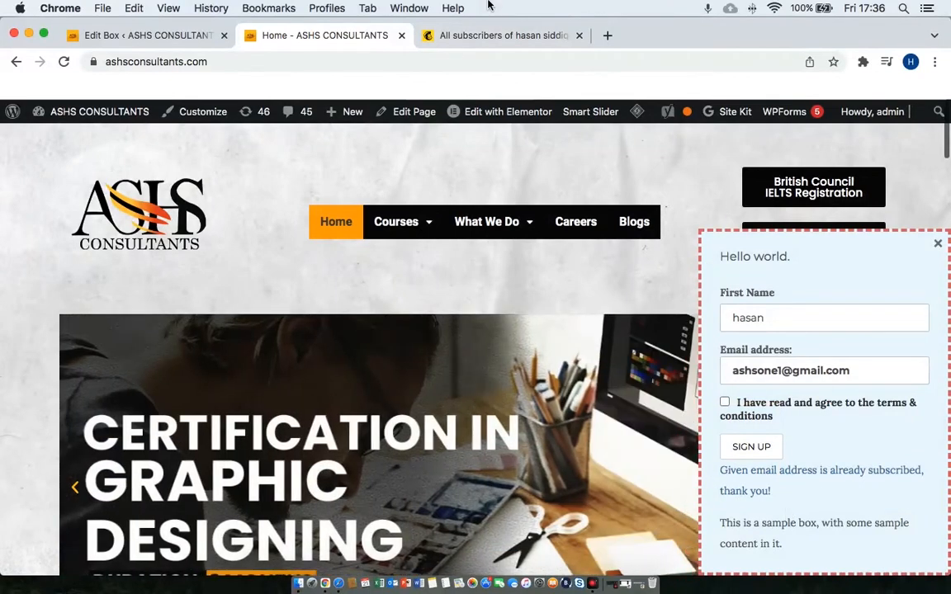
{"action": "left_click", "coordinate": [497, 36]}
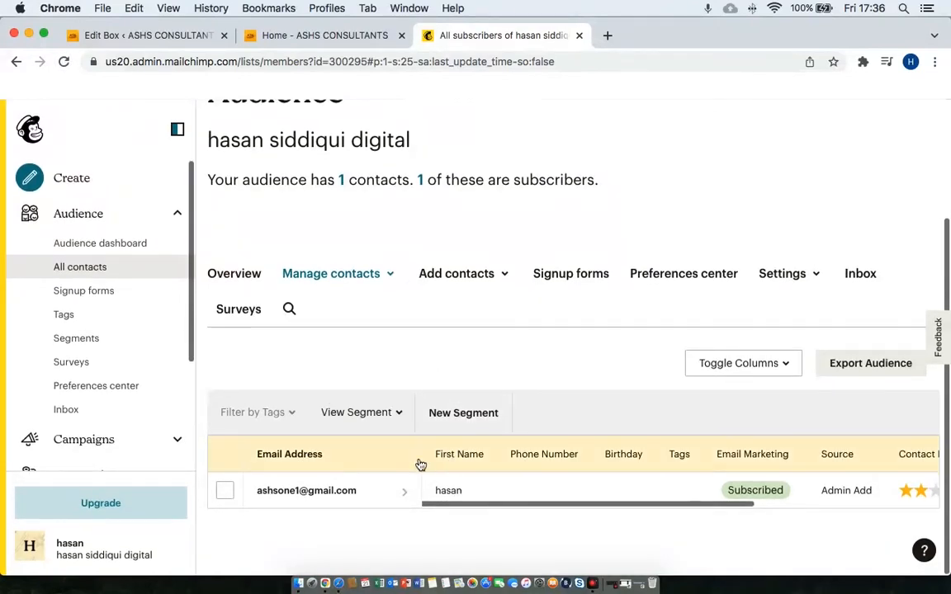
Reload the Mailchimp All contacts list and confirm the single subscribed contact is still there.
{"action": "left_click", "coordinate": [64, 63]}
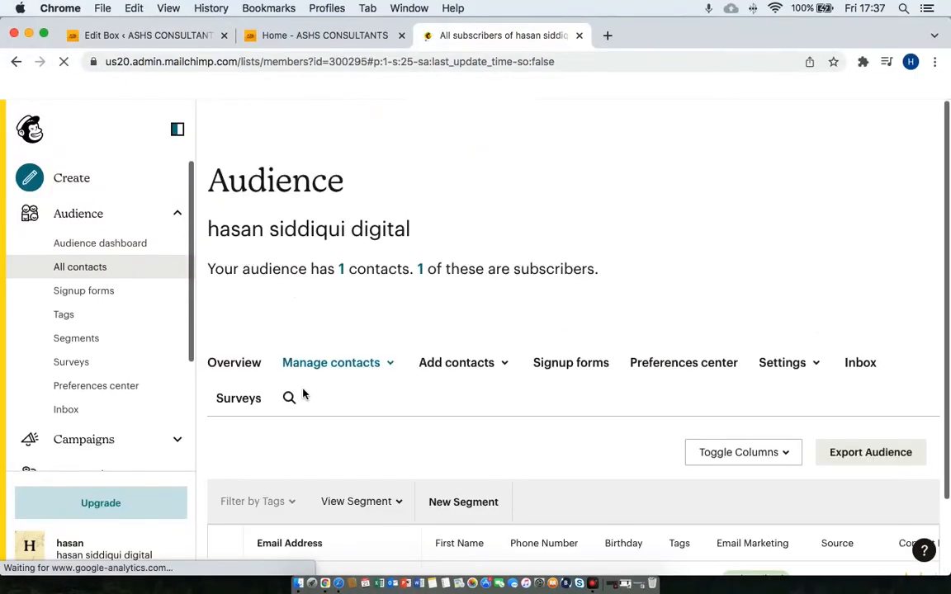
{"action": "scroll", "coordinate": [302, 395], "scroll_direction": "down", "scroll_amount": 2}
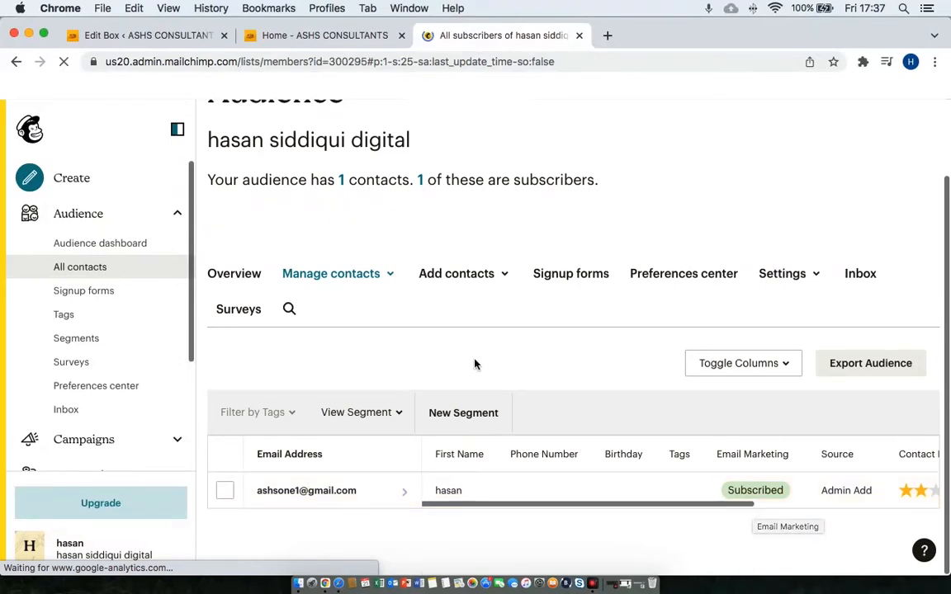
{"action": "scroll", "coordinate": [475, 363], "scroll_direction": "up", "scroll_amount": 2}
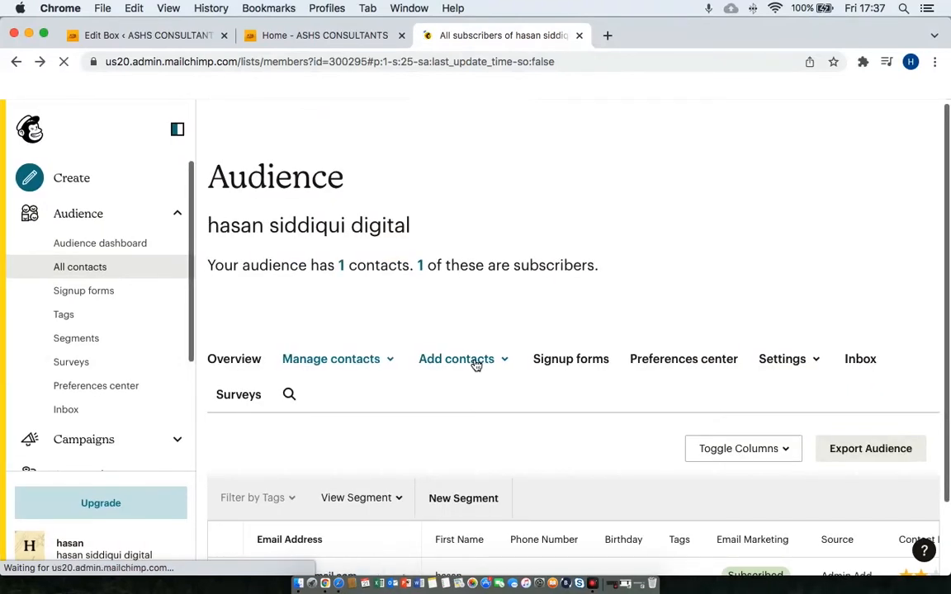
{"action": "left_click", "coordinate": [354, 37]}
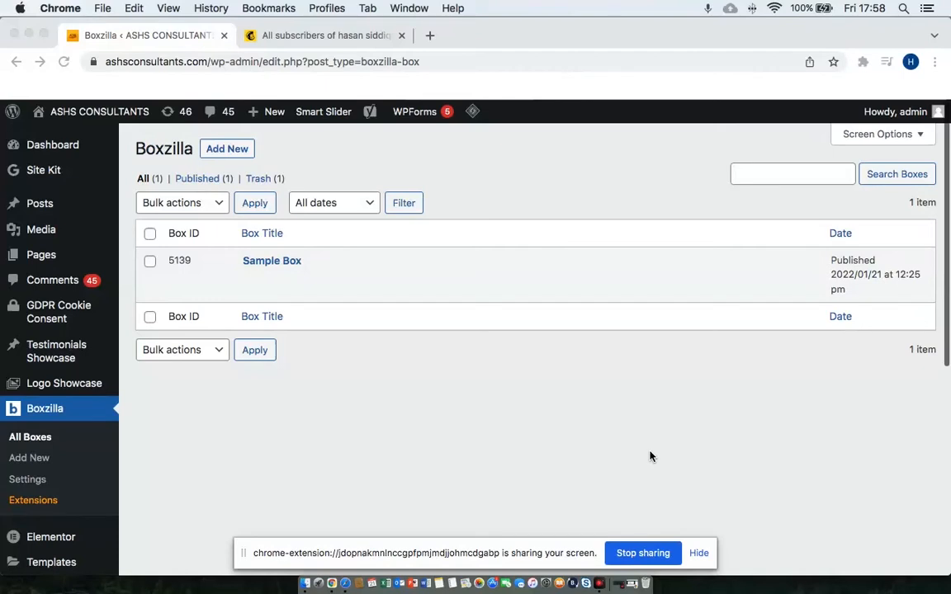
In the Sample Box, replace 'Hello world.' with 'Free E-Mail Marketing Course Worth $14.99'.
{"action": "left_click", "coordinate": [262, 264]}
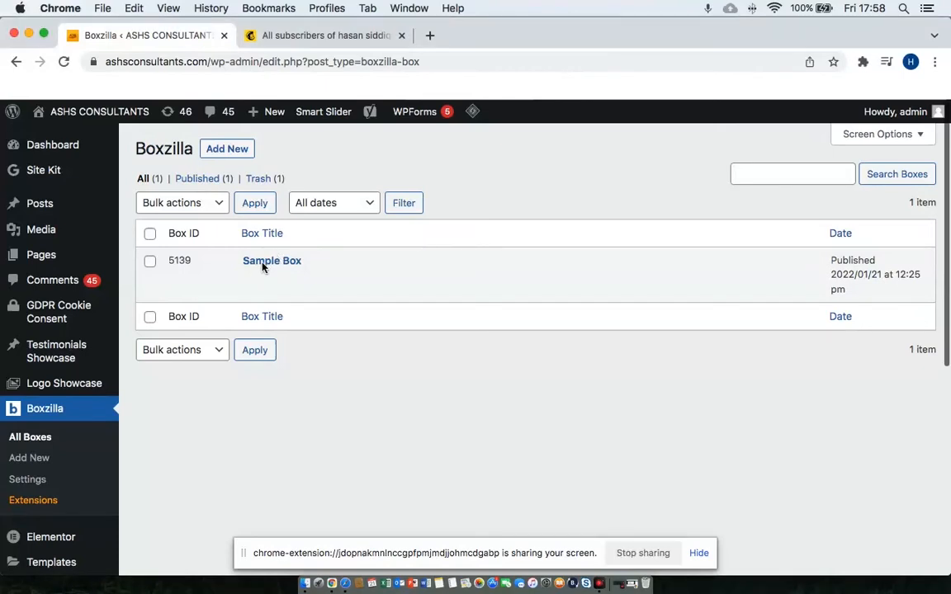
{"action": "left_click", "coordinate": [248, 280]}
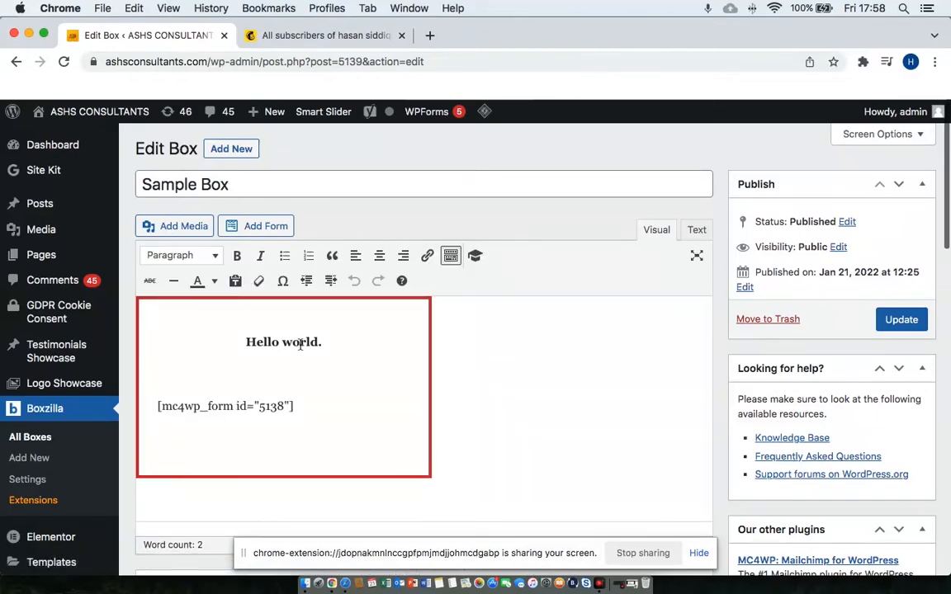
{"action": "left_click", "coordinate": [305, 346]}
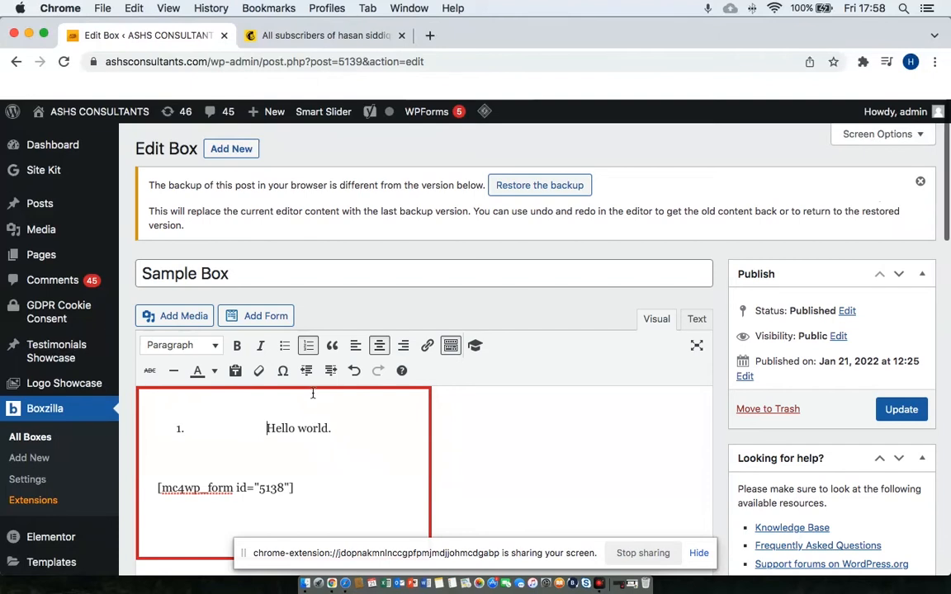
{"action": "left_click", "coordinate": [309, 346]}
{"action": "triple_click", "coordinate": [215, 429]}
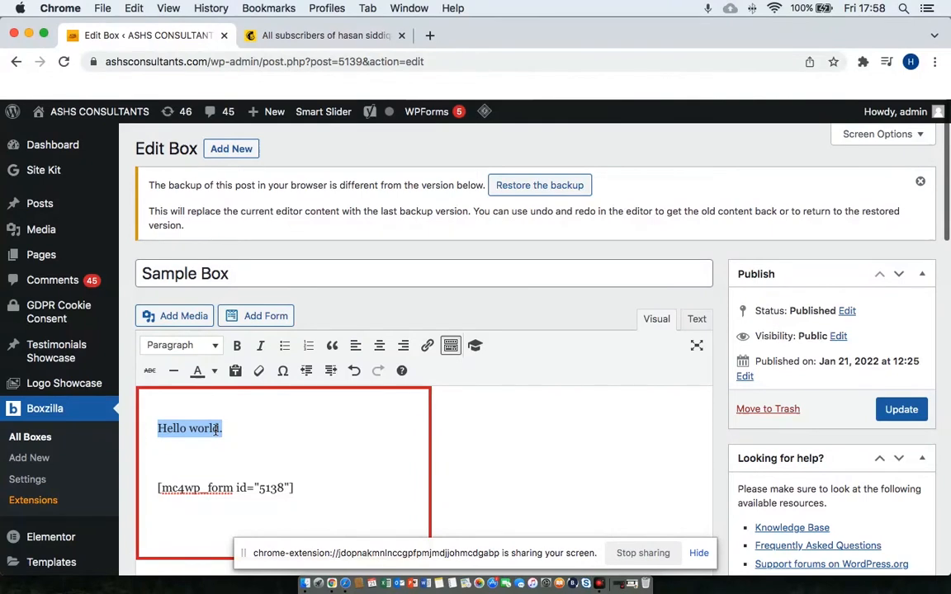
{"action": "type", "text": "Fr"}
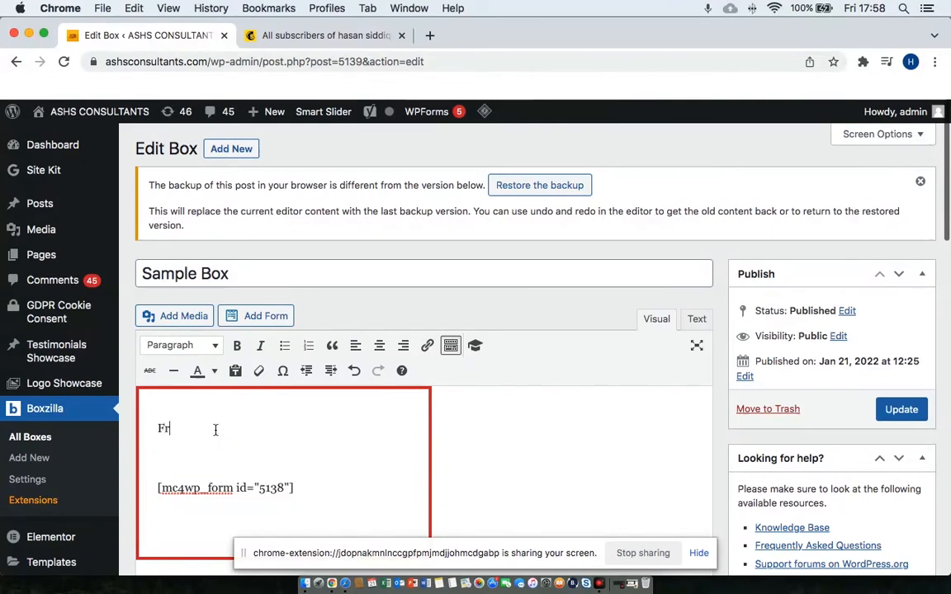
{"action": "type", "text": "ee E-Mail Marketing Course"}
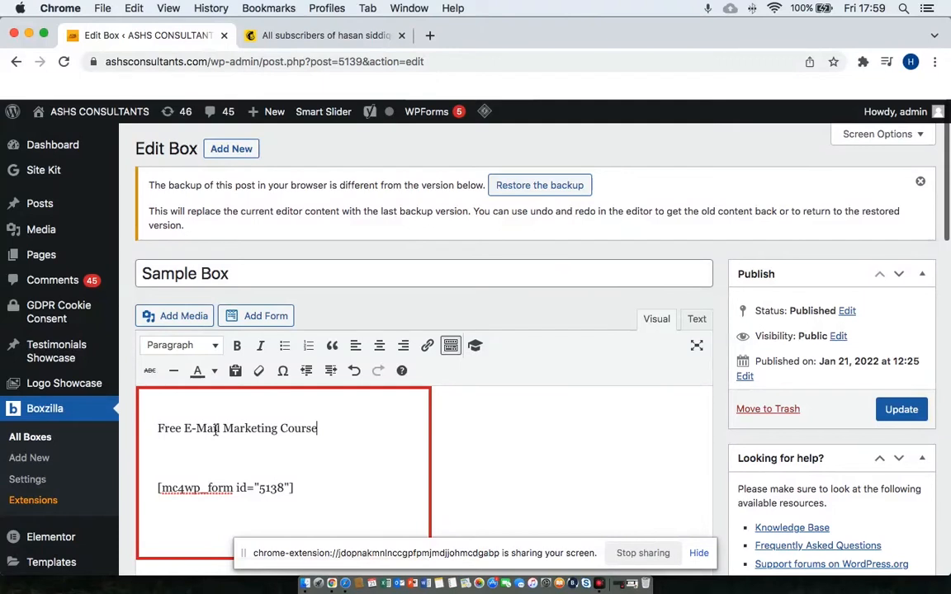
{"action": "type", "text": " Workth "}
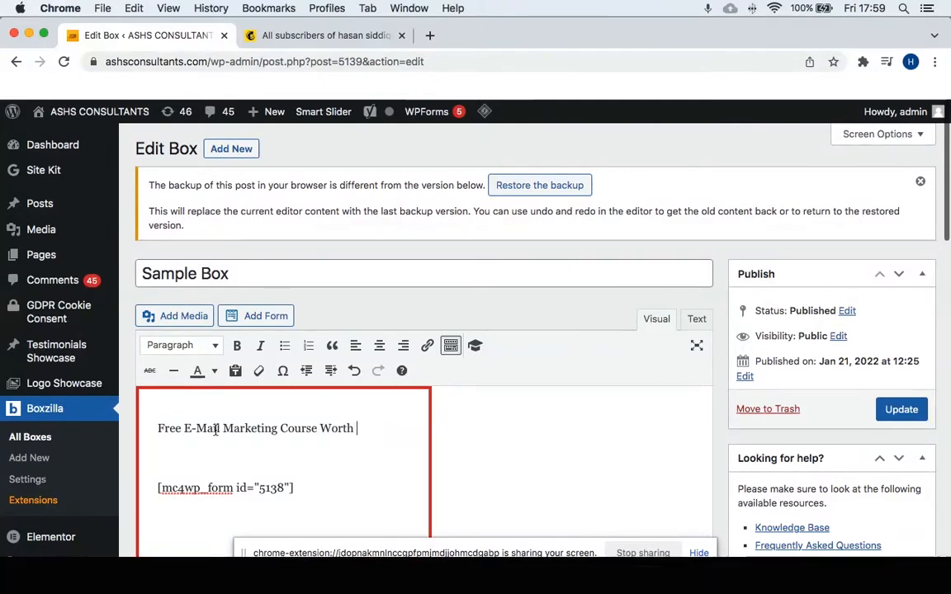
{"action": "type", "text": "R$14.99"}
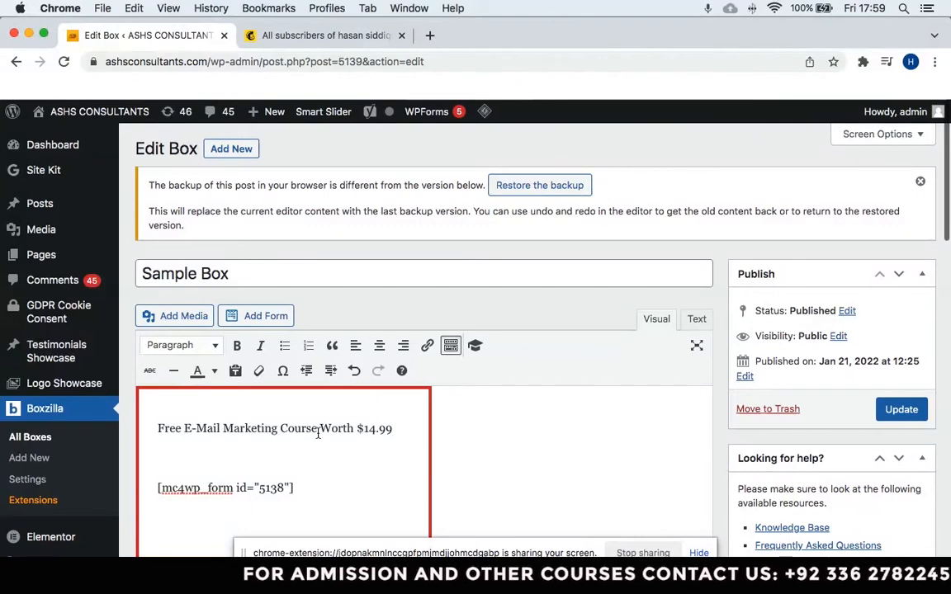
Make the course offer heading bold and centred.
{"action": "triple_click", "coordinate": [357, 428]}
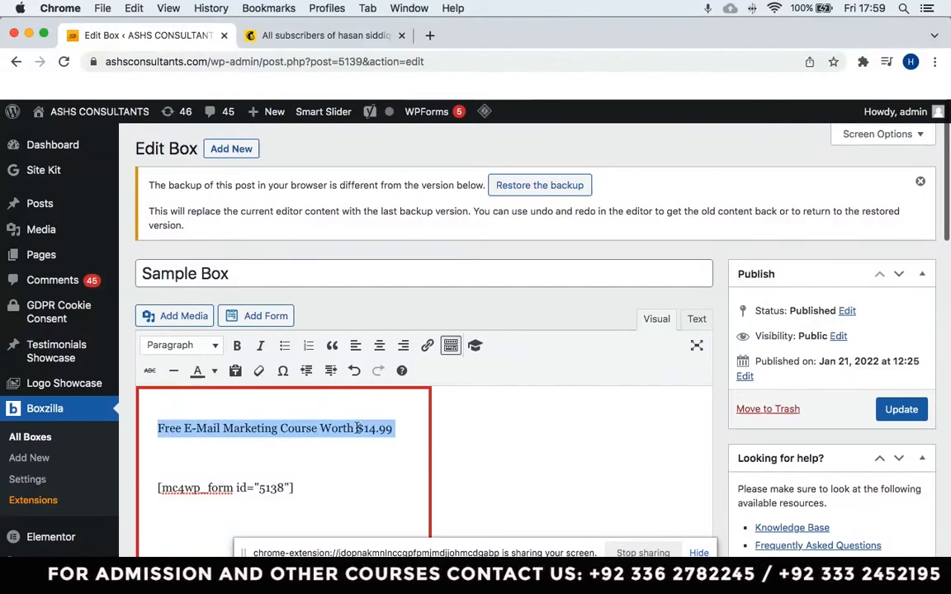
{"action": "left_click", "coordinate": [237, 345]}
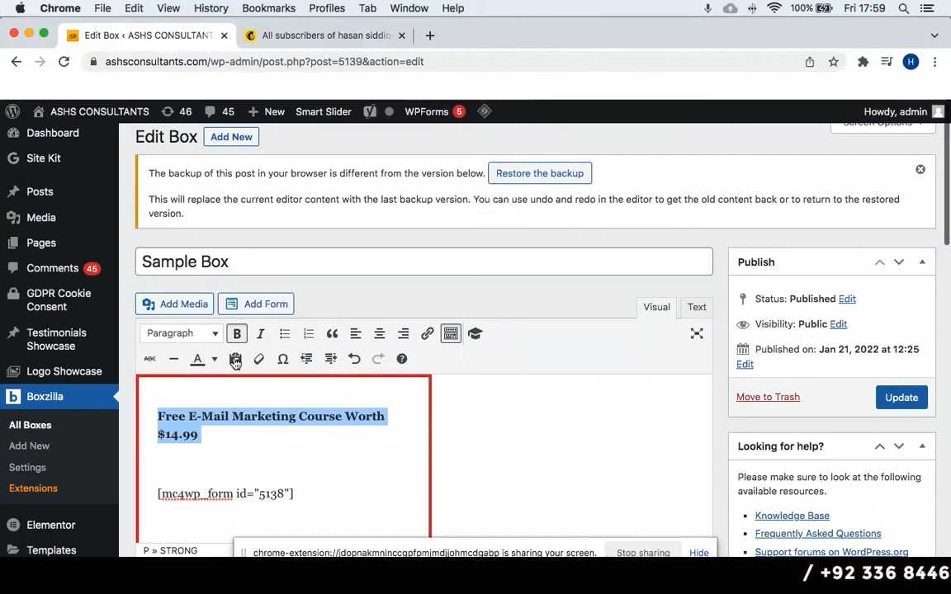
{"action": "left_click", "coordinate": [380, 333]}
{"action": "left_click", "coordinate": [316, 456]}
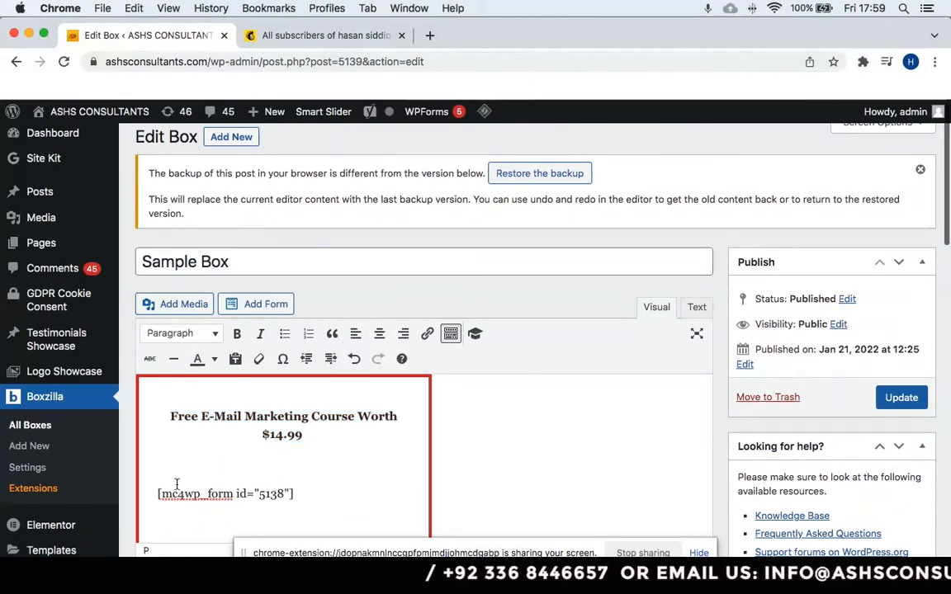
{"action": "scroll", "coordinate": [314, 446], "scroll_direction": "down", "scroll_amount": 2}
{"action": "left_click", "coordinate": [249, 444]}
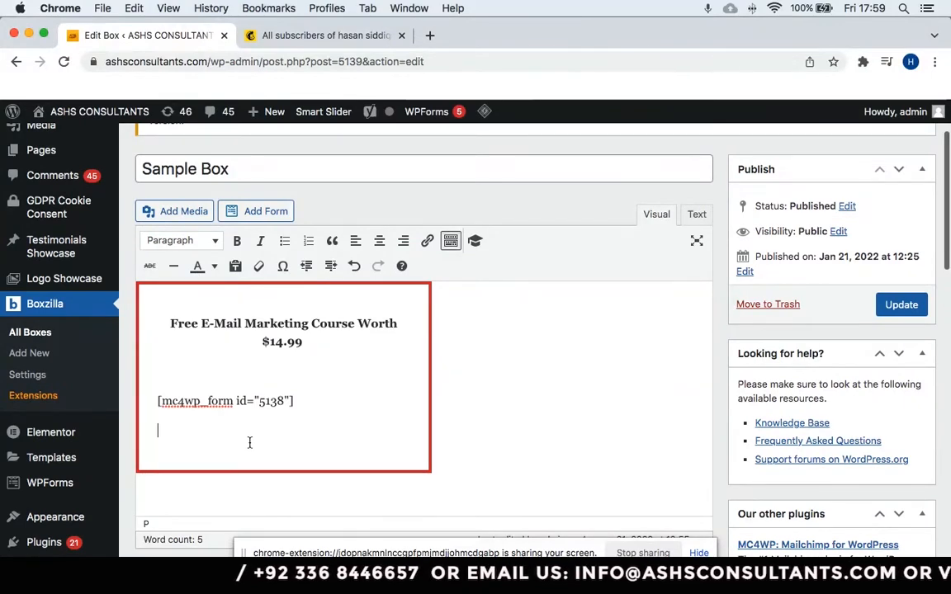
Add a centred 'Claim Now ! Your Free Course' line below the form shortcode.
{"action": "type", "text": "Sig"}
{"action": "key", "text": "BackSpace"}
{"action": "key", "text": "BackSpace"}
{"action": "key", "text": "BackSpace"}
{"action": "type", "text": "Claim Now "}
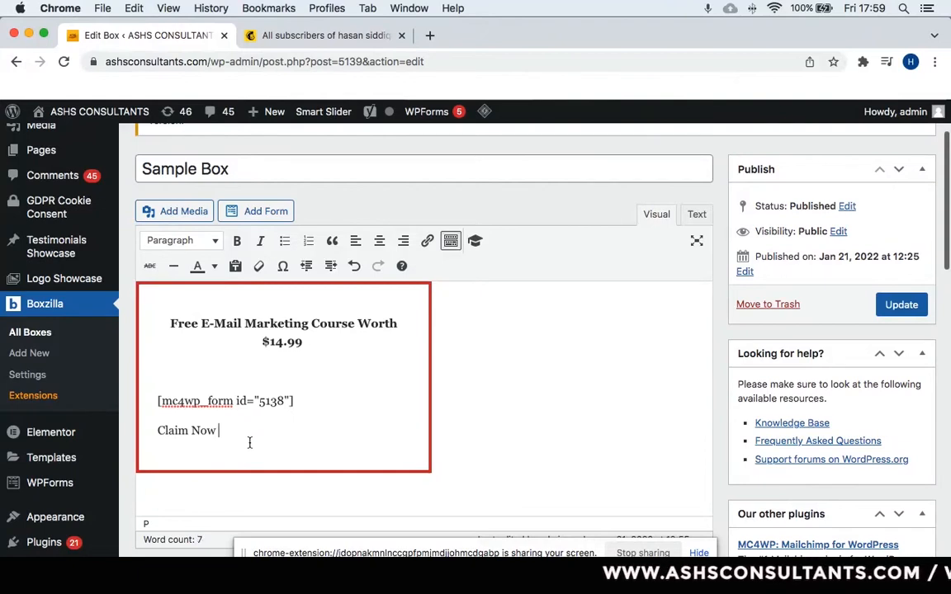
{"action": "type", "text": "! "}
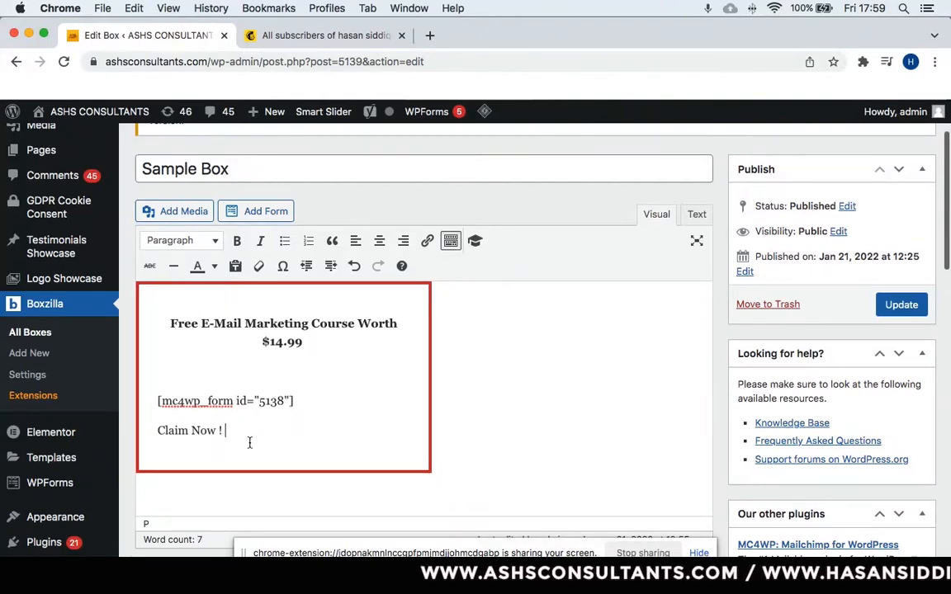
{"action": "type", "text": "Your"}
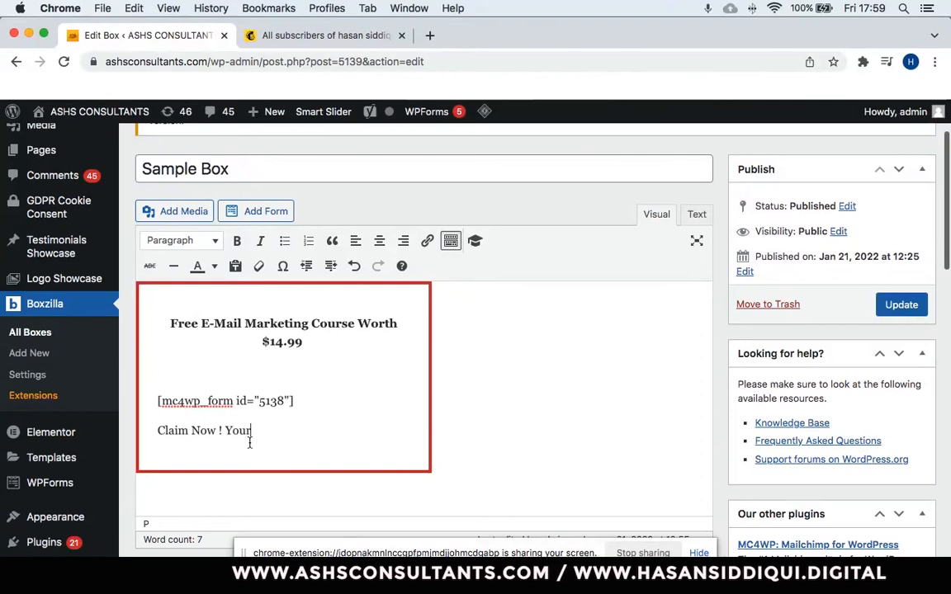
{"action": "type", "text": " Fre"}
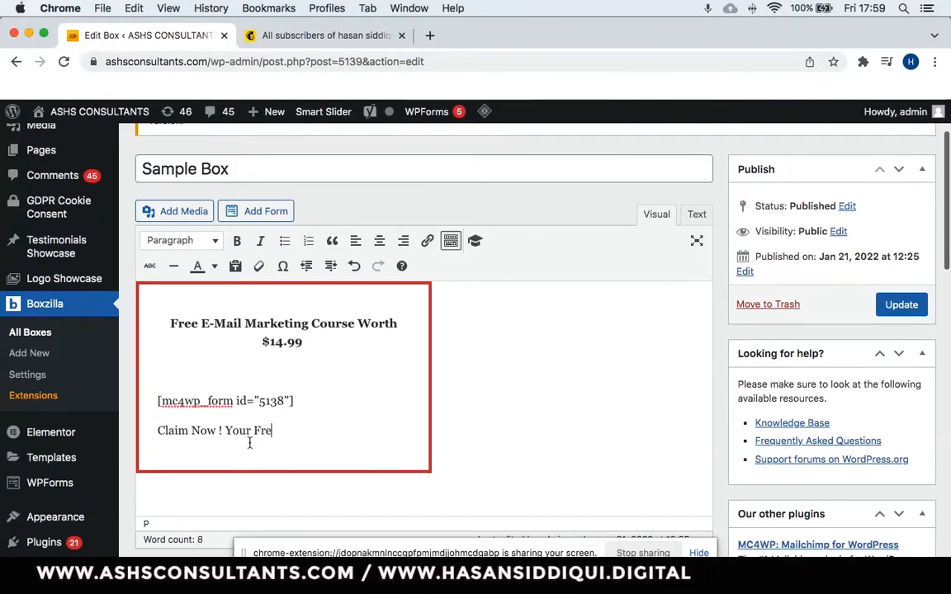
{"action": "type", "text": "e Course"}
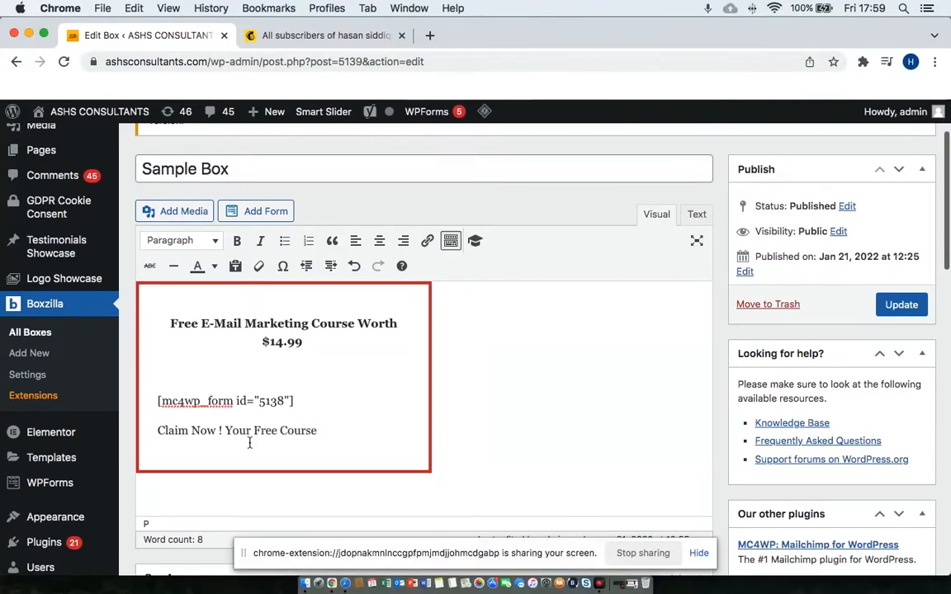
{"action": "triple_click", "coordinate": [250, 443]}
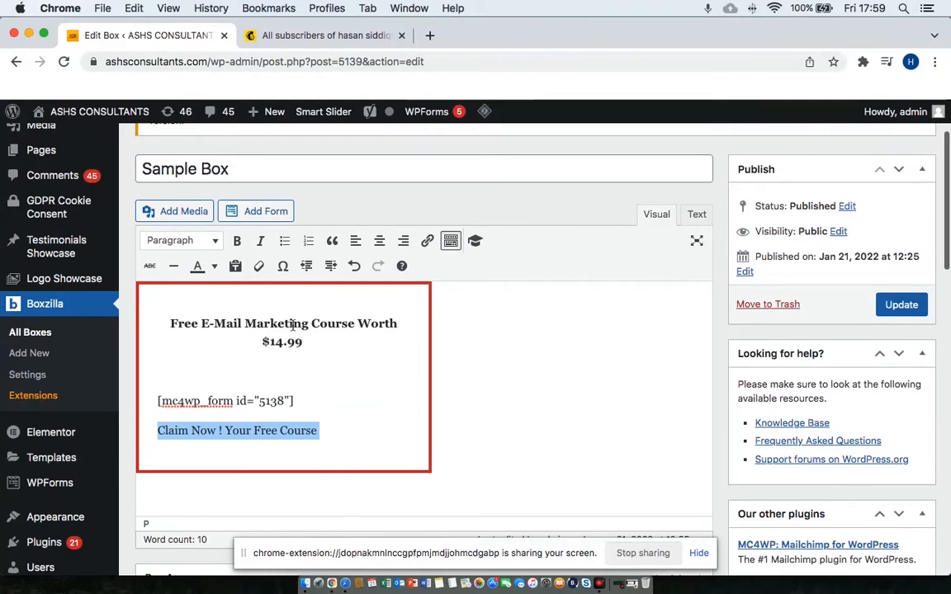
{"action": "left_click", "coordinate": [380, 240]}
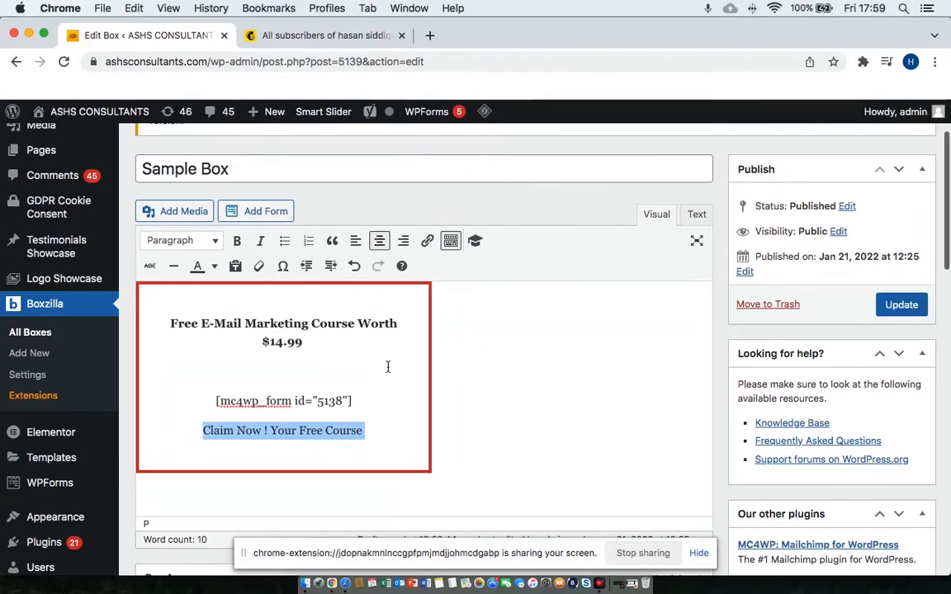
{"action": "left_click", "coordinate": [386, 410]}
Make the Claim Now line bold and red.
{"action": "left_click_drag", "start_coordinate": [378, 423], "coordinate": [198, 425]}
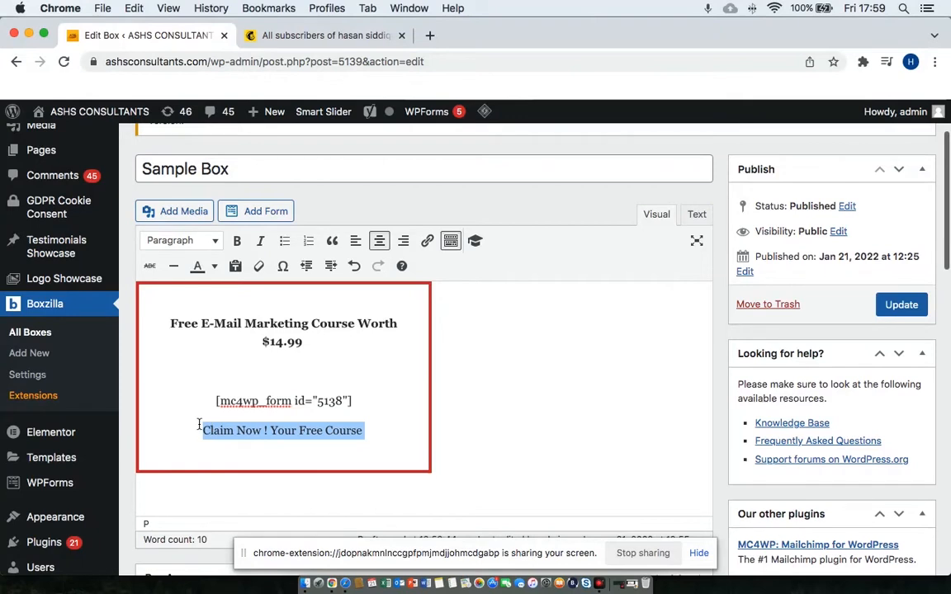
{"action": "left_click", "coordinate": [237, 242]}
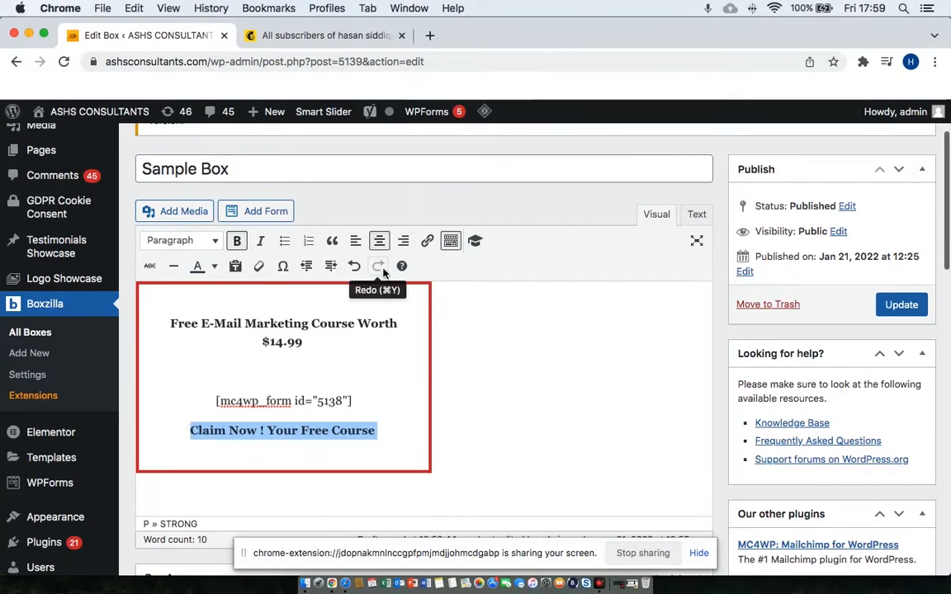
{"action": "left_click", "coordinate": [214, 266]}
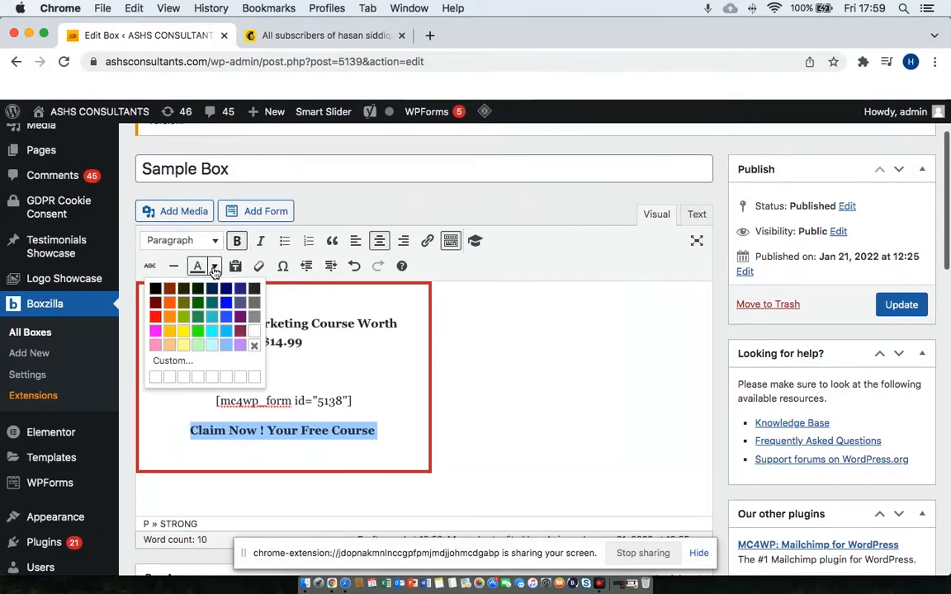
{"action": "left_click", "coordinate": [157, 317]}
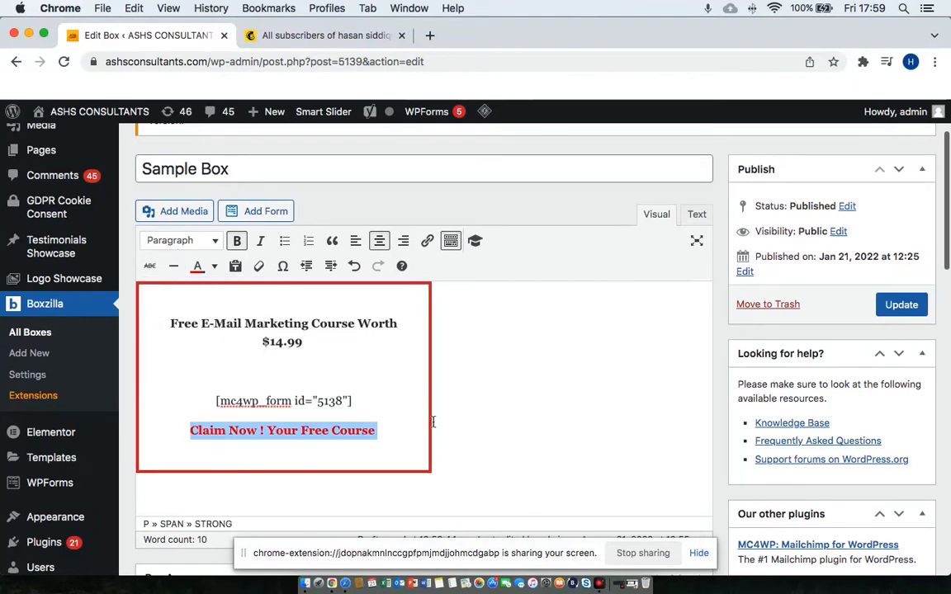
Colour the course offer heading red as well.
{"action": "left_click", "coordinate": [290, 310]}
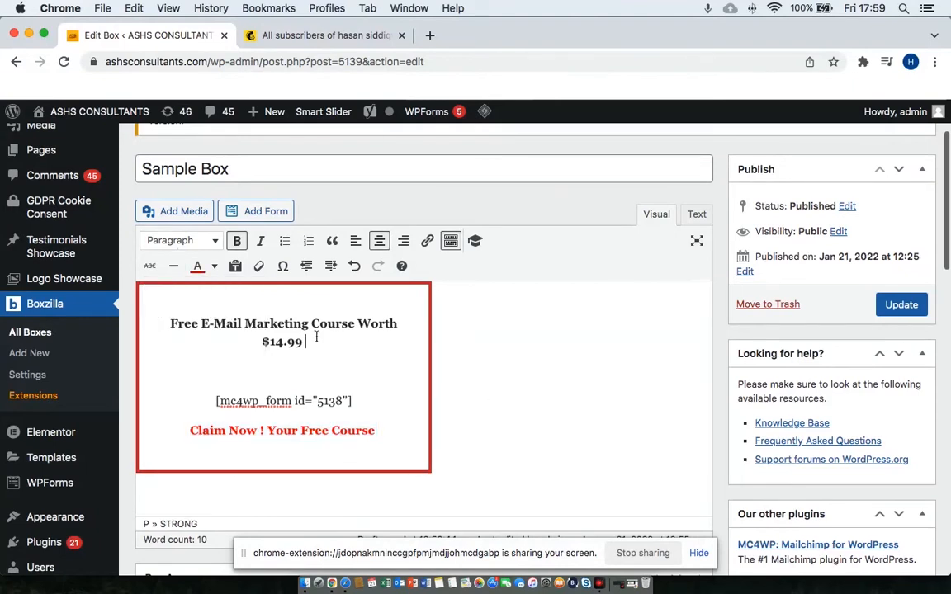
{"action": "left_click_drag", "start_coordinate": [171, 323], "coordinate": [271, 341]}
{"action": "left_click", "coordinate": [278, 340]}
{"action": "triple_click", "coordinate": [277, 340]}
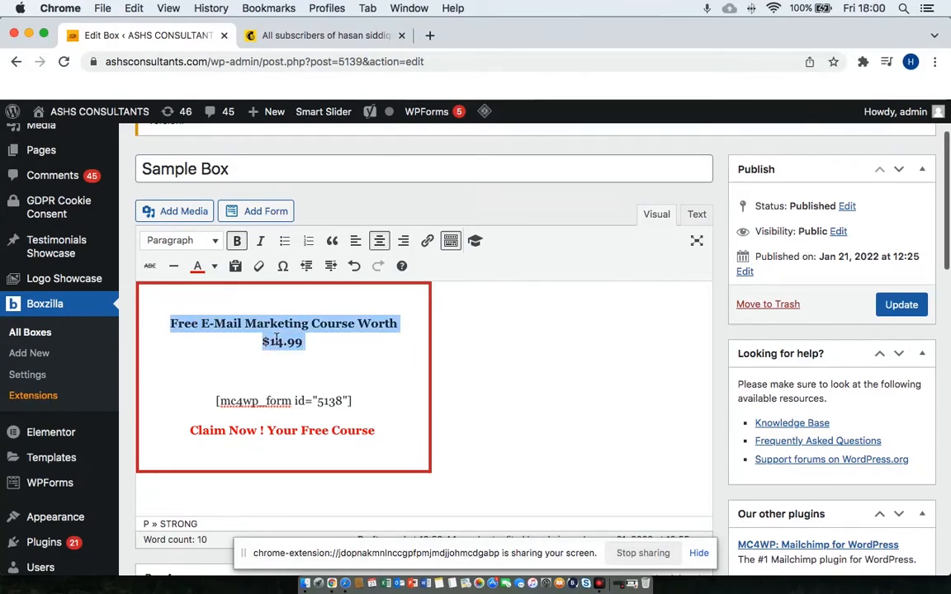
{"action": "left_click", "coordinate": [335, 387]}
Set the box's Background color to yellow (#eeee22) under Box Appearance.
{"action": "scroll", "coordinate": [537, 386], "scroll_direction": "down", "scroll_amount": 2}
{"action": "scroll", "coordinate": [537, 386], "scroll_direction": "down", "scroll_amount": 5}
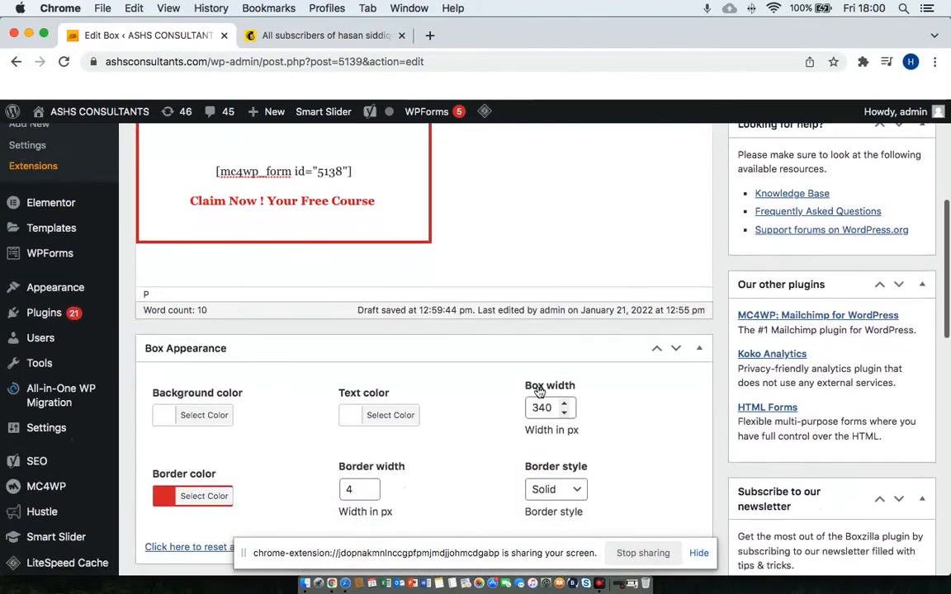
{"action": "left_click", "coordinate": [207, 373]}
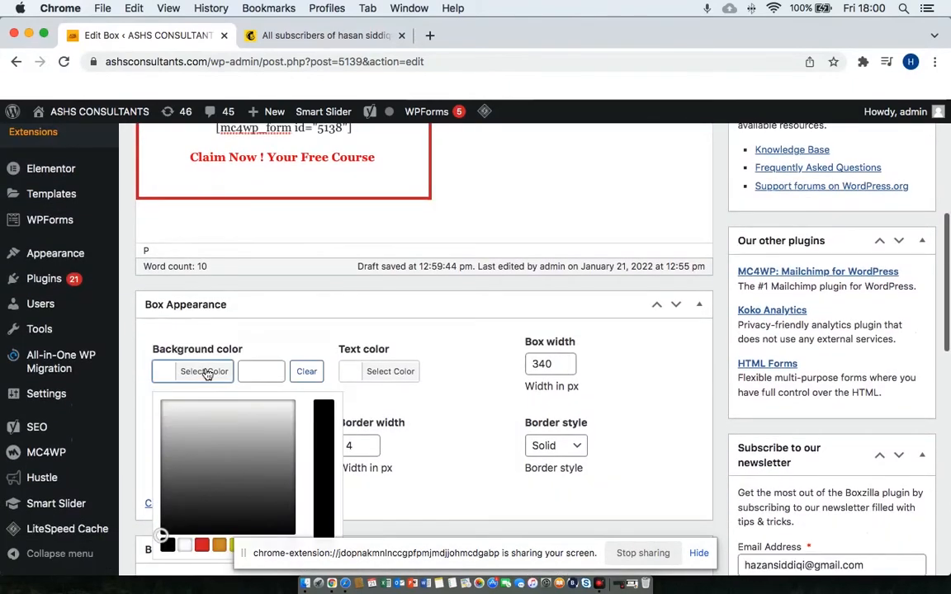
{"action": "scroll", "coordinate": [328, 382], "scroll_direction": "down", "scroll_amount": 3}
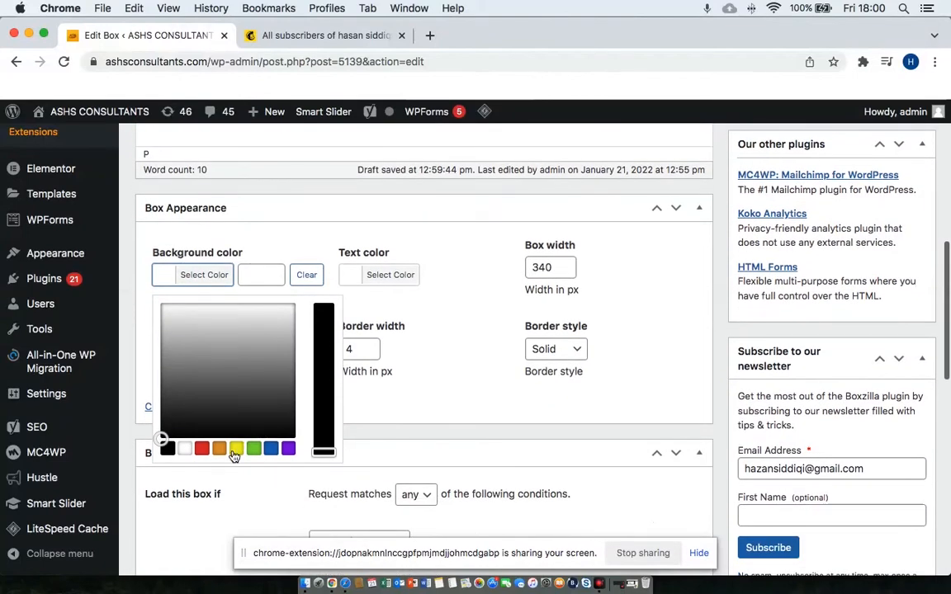
{"action": "left_click", "coordinate": [218, 448]}
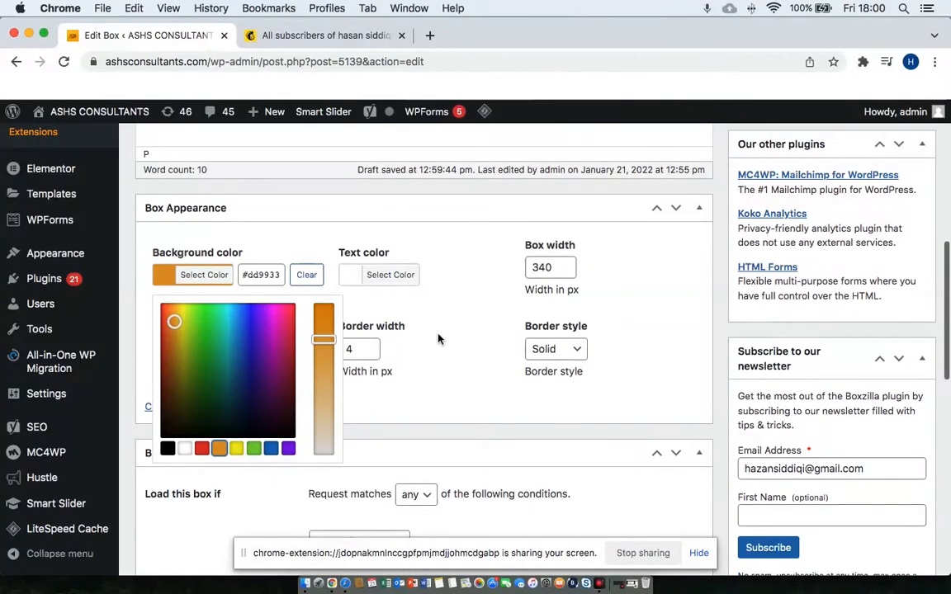
{"action": "scroll", "coordinate": [438, 333], "scroll_direction": "up", "scroll_amount": 7}
{"action": "scroll", "coordinate": [438, 333], "scroll_direction": "down", "scroll_amount": 7}
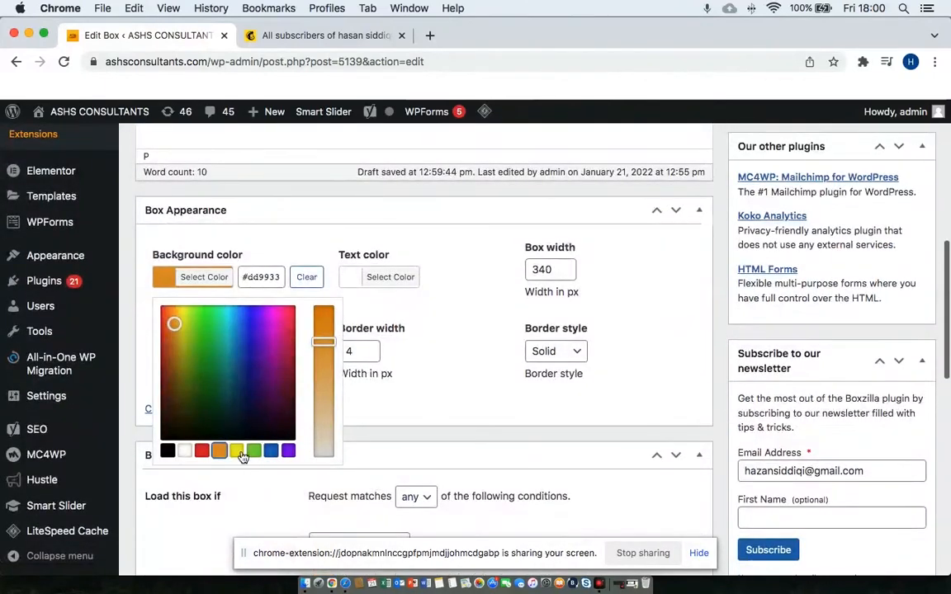
{"action": "left_click", "coordinate": [238, 452]}
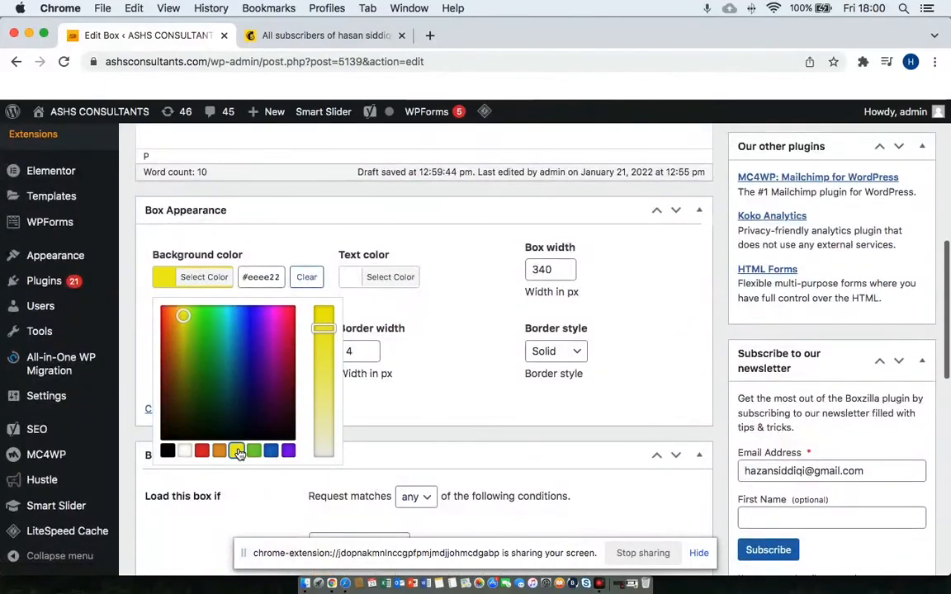
{"action": "left_click", "coordinate": [448, 338]}
Delete the empty line above the signup form shortcode.
{"action": "scroll", "coordinate": [448, 338], "scroll_direction": "up", "scroll_amount": 10}
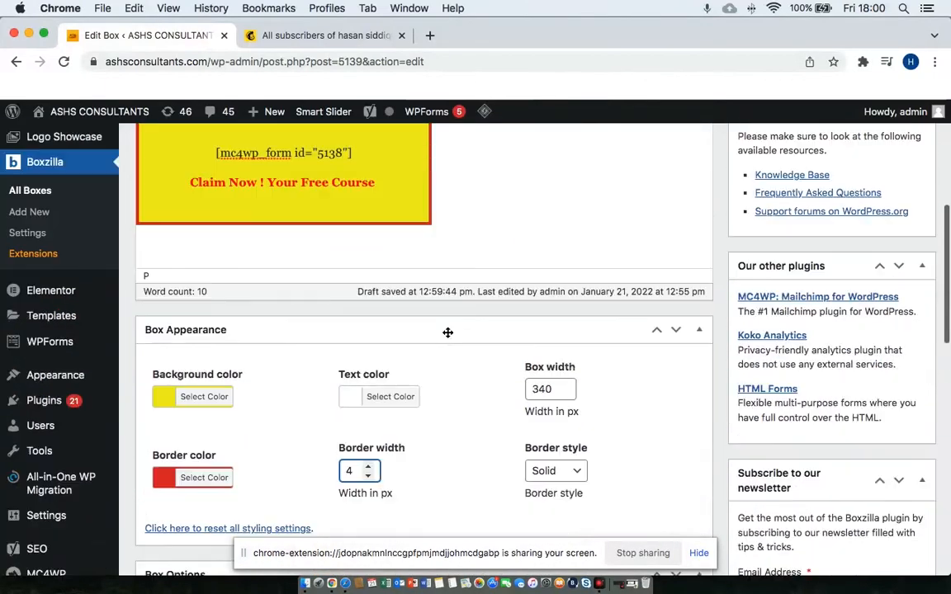
{"action": "scroll", "coordinate": [520, 350], "scroll_direction": "down", "scroll_amount": 2}
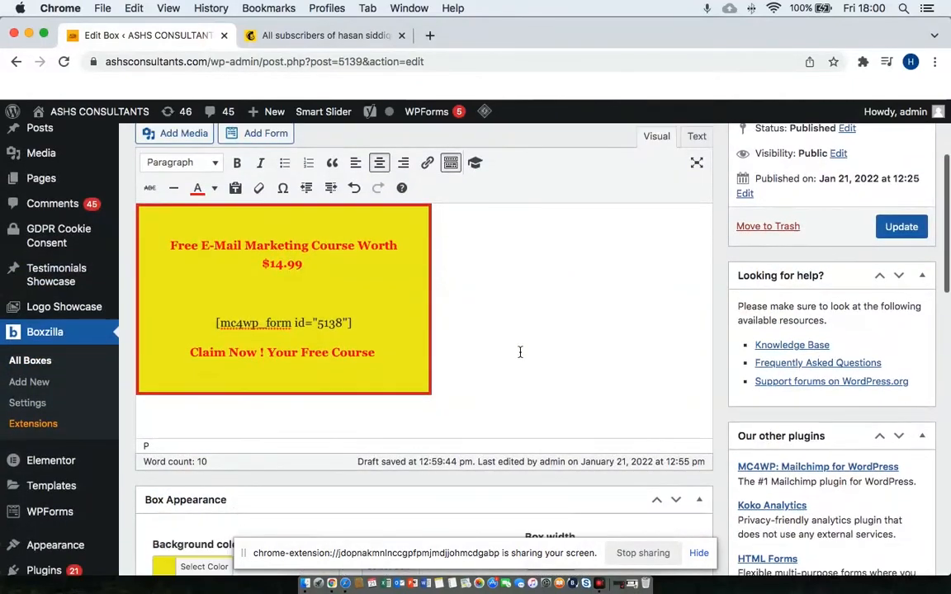
{"action": "left_click", "coordinate": [292, 309]}
{"action": "key", "text": "BackSpace"}
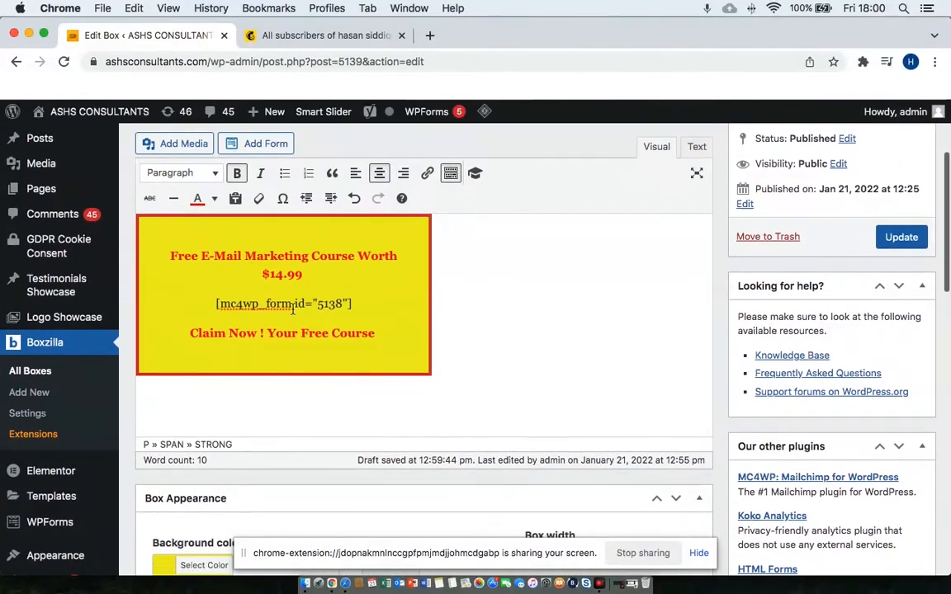
Review the bottom-right, slide-in, 10-second display options and update the Sample Box.
{"action": "scroll", "coordinate": [490, 373], "scroll_direction": "down", "scroll_amount": 8}
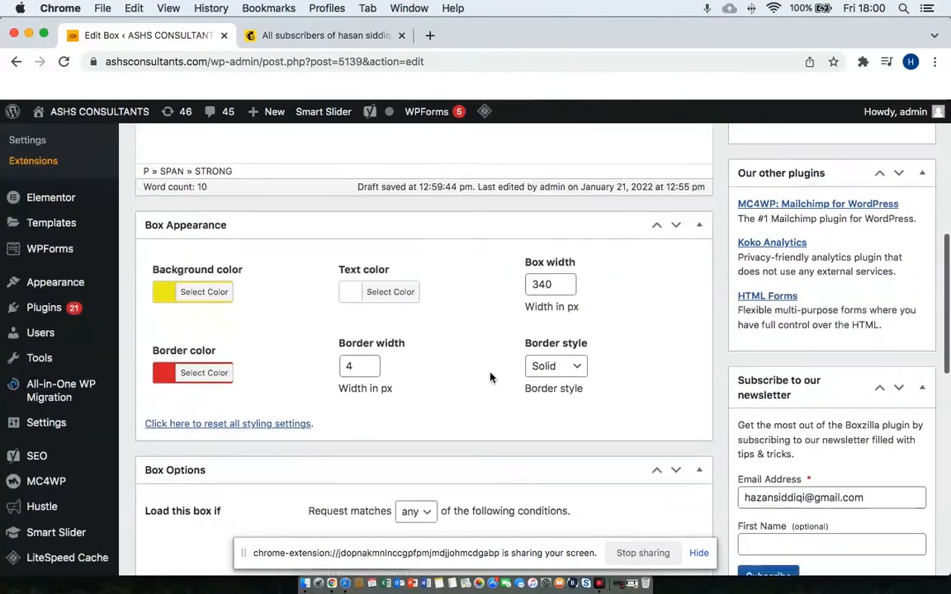
{"action": "scroll", "coordinate": [490, 373], "scroll_direction": "down", "scroll_amount": 1}
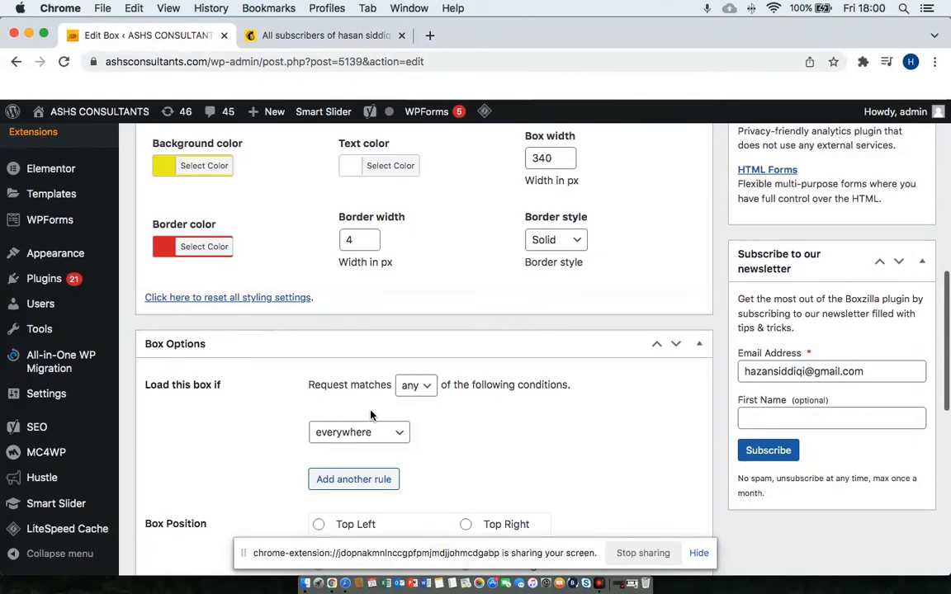
{"action": "scroll", "coordinate": [489, 439], "scroll_direction": "down", "scroll_amount": 3}
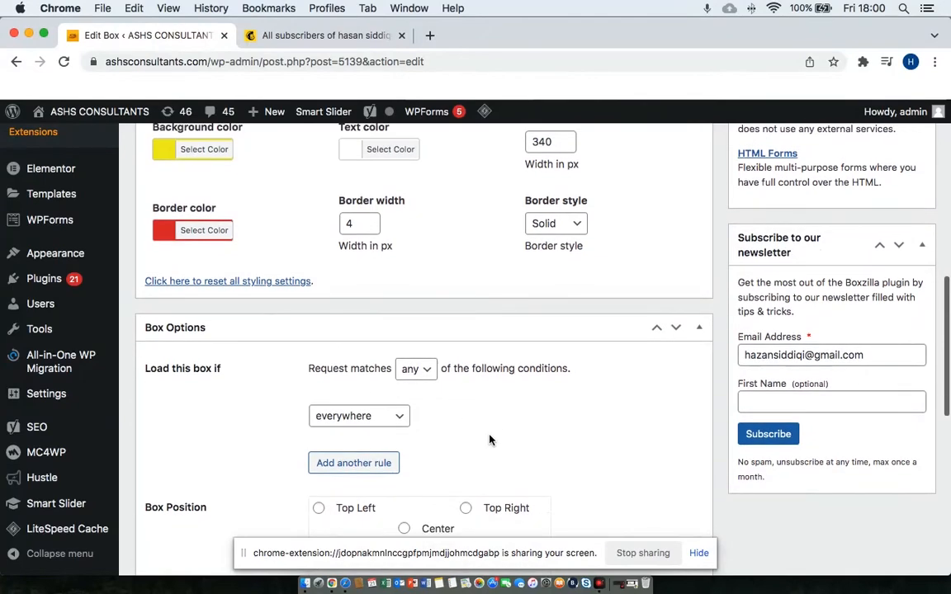
{"action": "scroll", "coordinate": [489, 439], "scroll_direction": "down", "scroll_amount": 3}
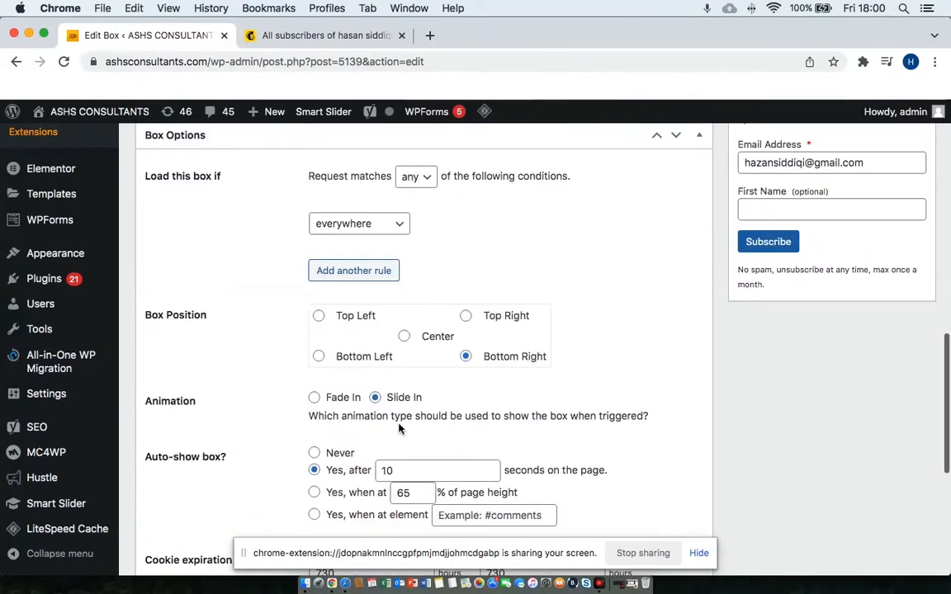
{"action": "scroll", "coordinate": [489, 392], "scroll_direction": "down", "scroll_amount": 2}
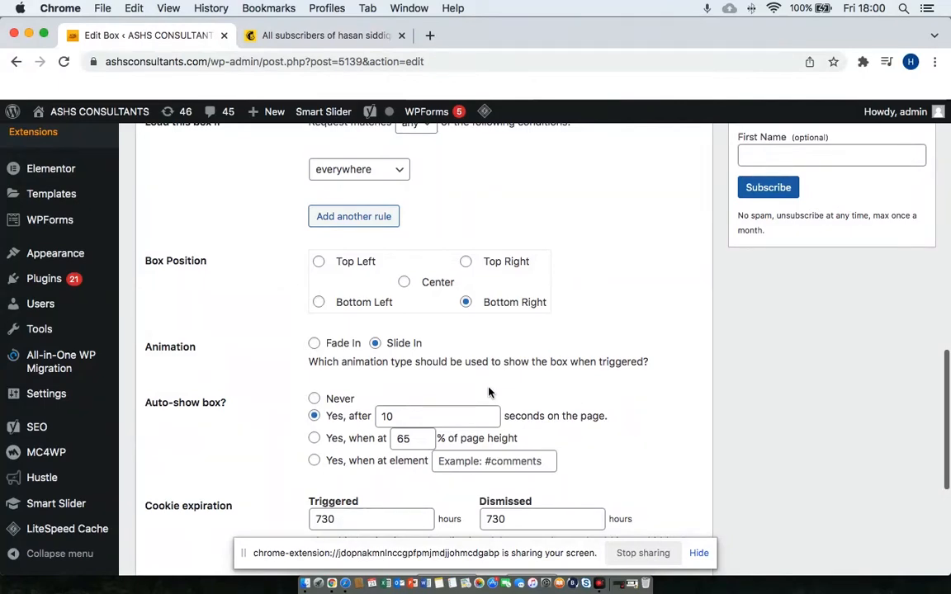
{"action": "scroll", "coordinate": [489, 392], "scroll_direction": "down", "scroll_amount": 3}
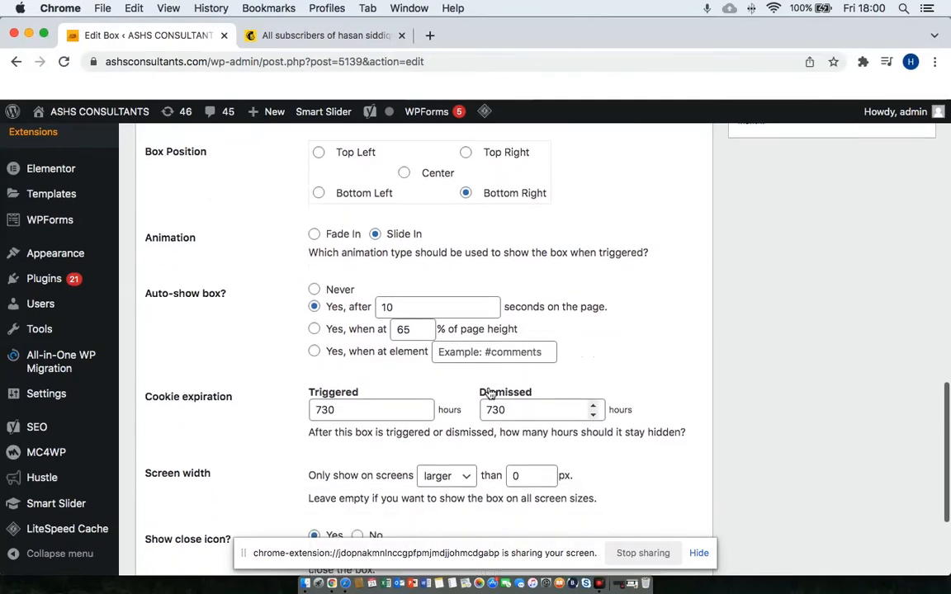
{"action": "scroll", "coordinate": [488, 395], "scroll_direction": "down", "scroll_amount": 1}
{"action": "scroll", "coordinate": [489, 388], "scroll_direction": "down", "scroll_amount": 4}
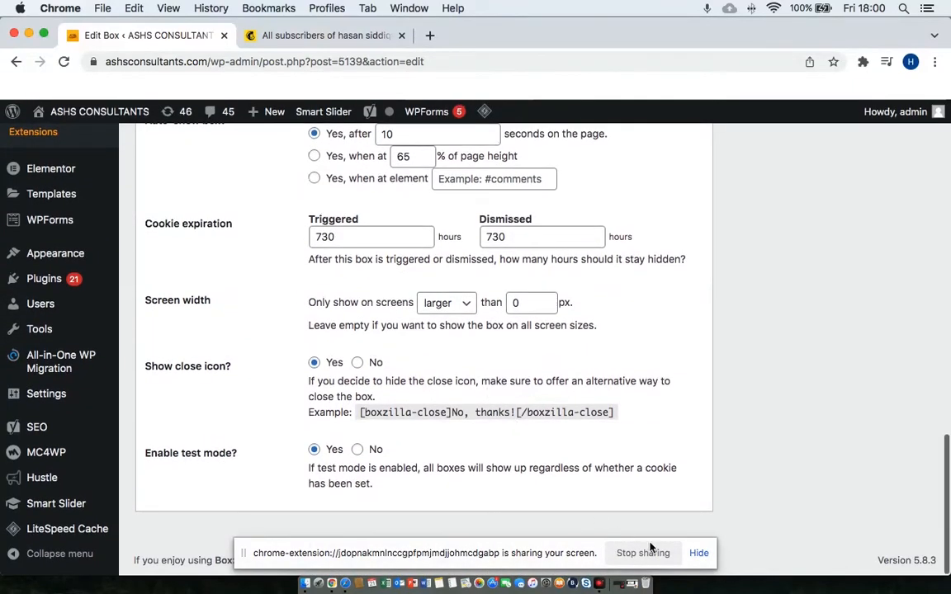
{"action": "left_click", "coordinate": [699, 553]}
{"action": "scroll", "coordinate": [631, 486], "scroll_direction": "up", "scroll_amount": 15}
{"action": "left_click", "coordinate": [902, 411]}
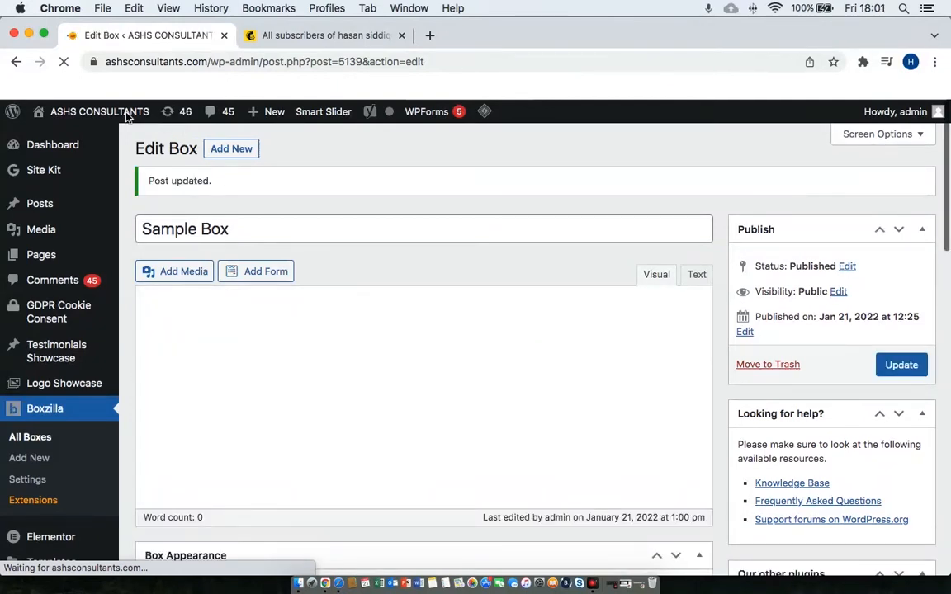
Open the site homepage in a new tab via the admin bar's Visit Site link.
{"action": "mouse_move", "coordinate": [89, 110]}
{"action": "right_click", "coordinate": [64, 131]}
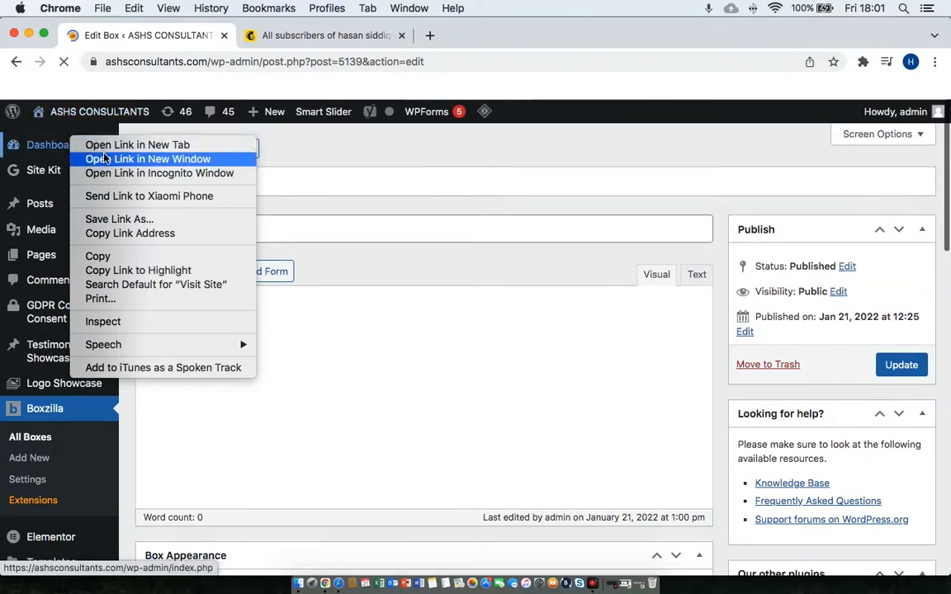
{"action": "left_click", "coordinate": [107, 146]}
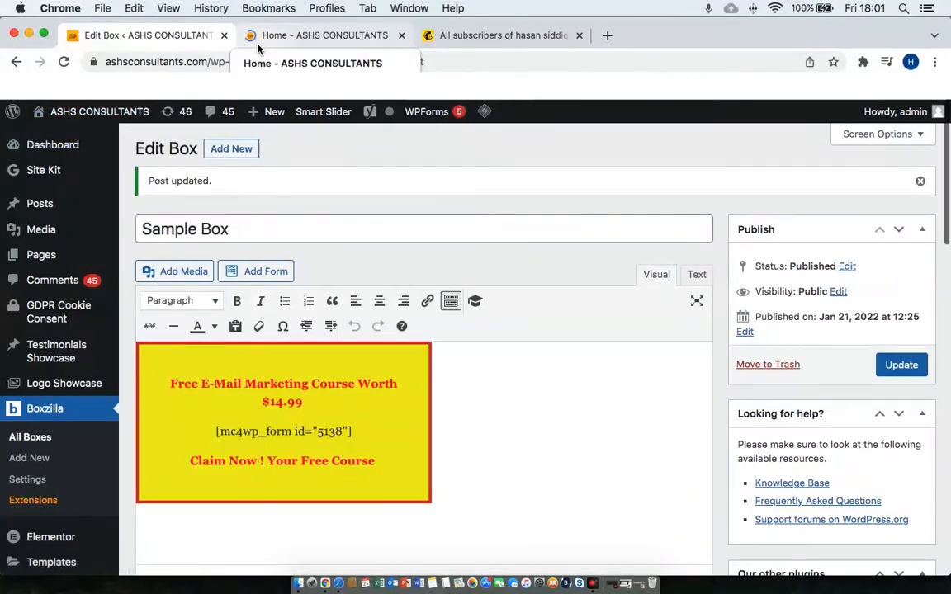
On the homepage, confirm the yellow course popup with signup form and Claim Now line appears bottom right.
{"action": "left_click", "coordinate": [258, 48]}
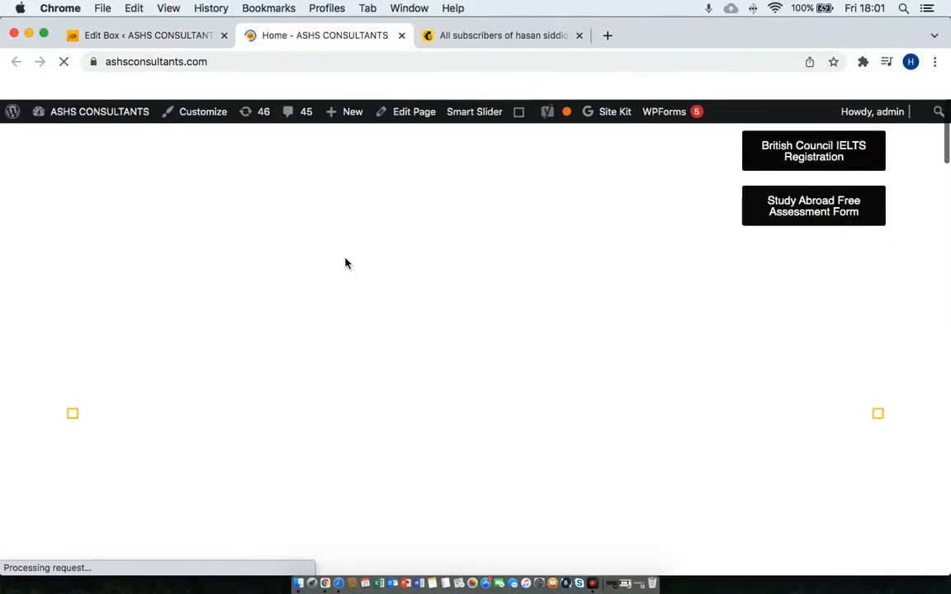
{"action": "scroll", "coordinate": [346, 264], "scroll_direction": "down", "scroll_amount": 6}
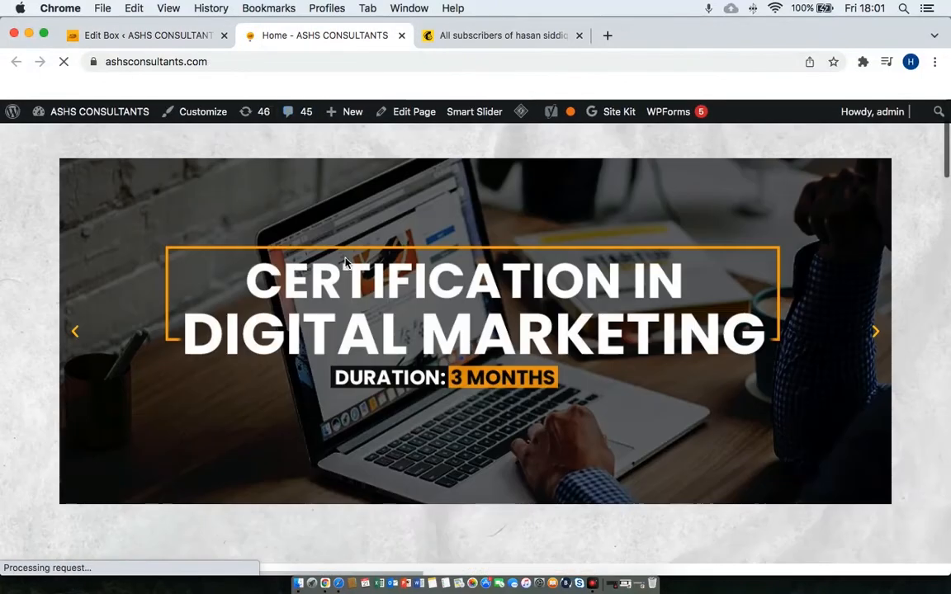
{"action": "scroll", "coordinate": [346, 265], "scroll_direction": "down", "scroll_amount": 6}
{"action": "scroll", "coordinate": [346, 264], "scroll_direction": "up", "scroll_amount": 9}
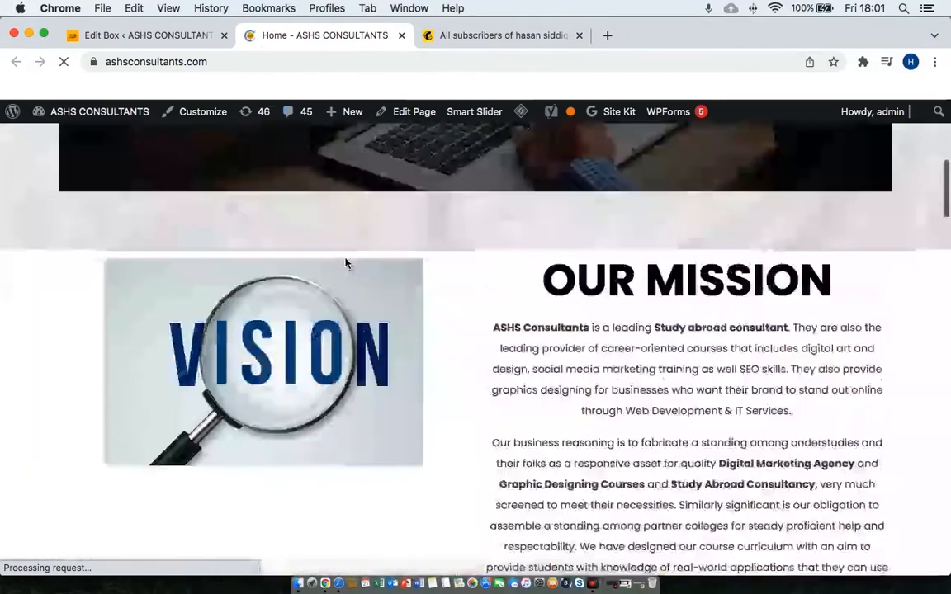
{"action": "scroll", "coordinate": [347, 264], "scroll_direction": "down", "scroll_amount": 10}
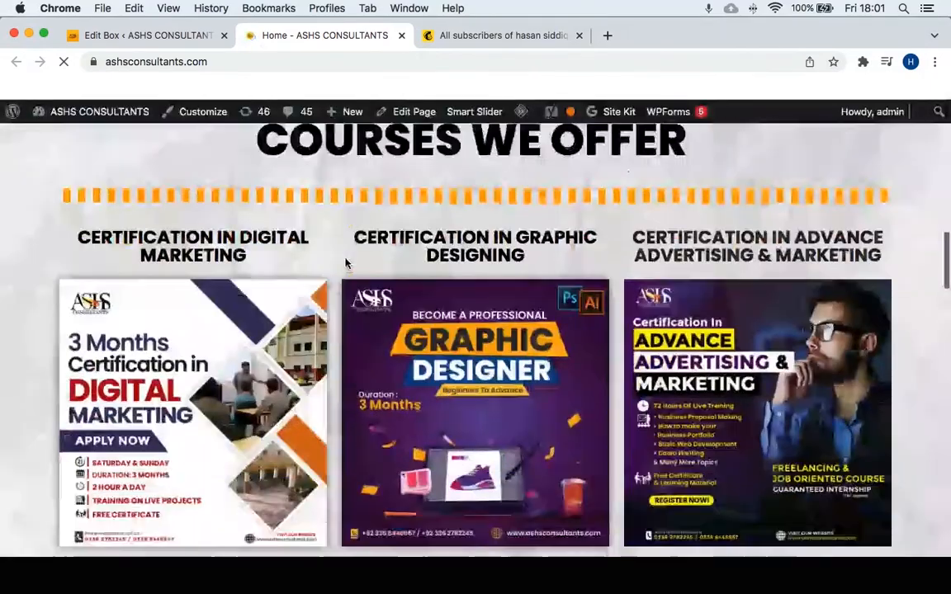
{"action": "scroll", "coordinate": [347, 262], "scroll_direction": "down", "scroll_amount": 8}
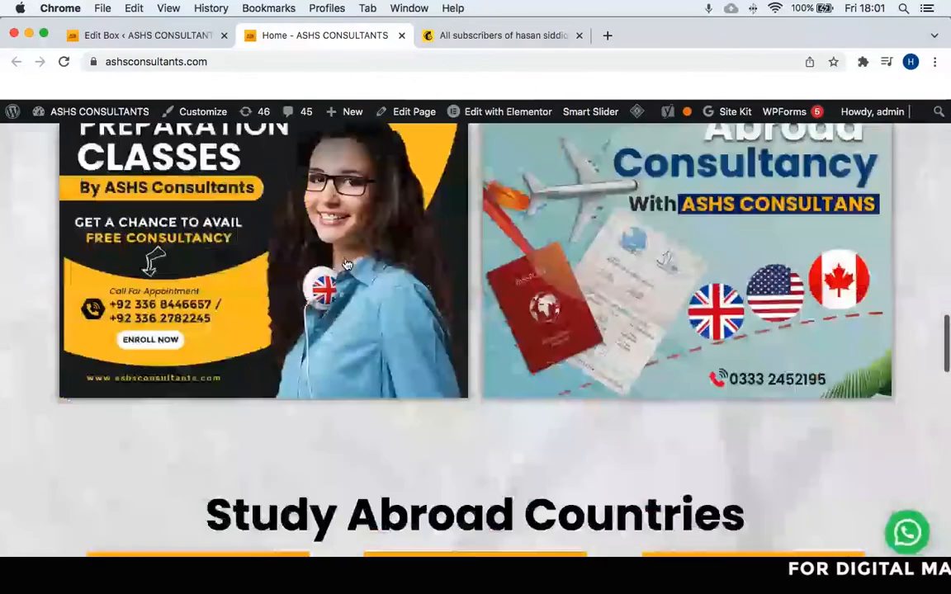
{"action": "scroll", "coordinate": [347, 264], "scroll_direction": "down", "scroll_amount": 10}
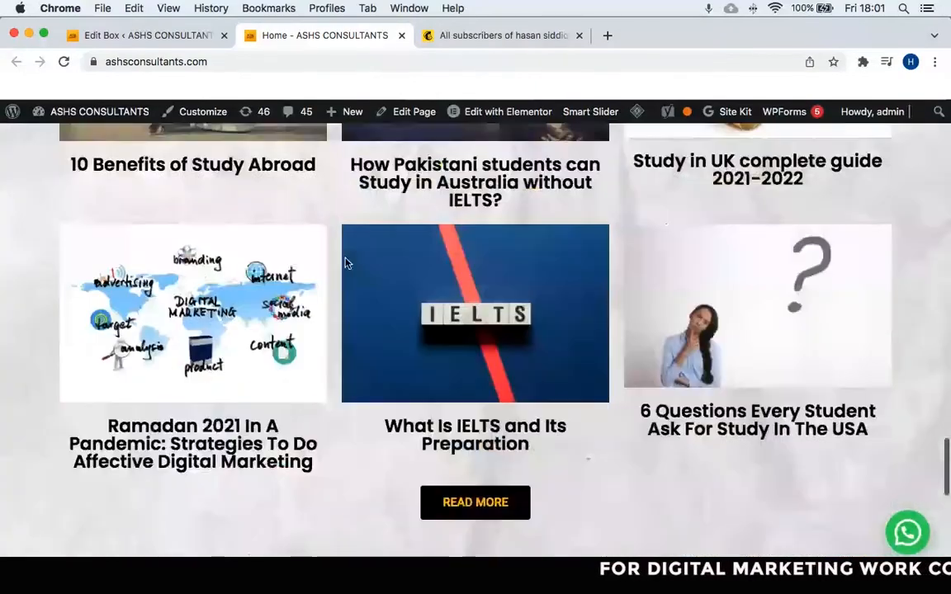
{"action": "scroll", "coordinate": [347, 264], "scroll_direction": "up", "scroll_amount": 20}
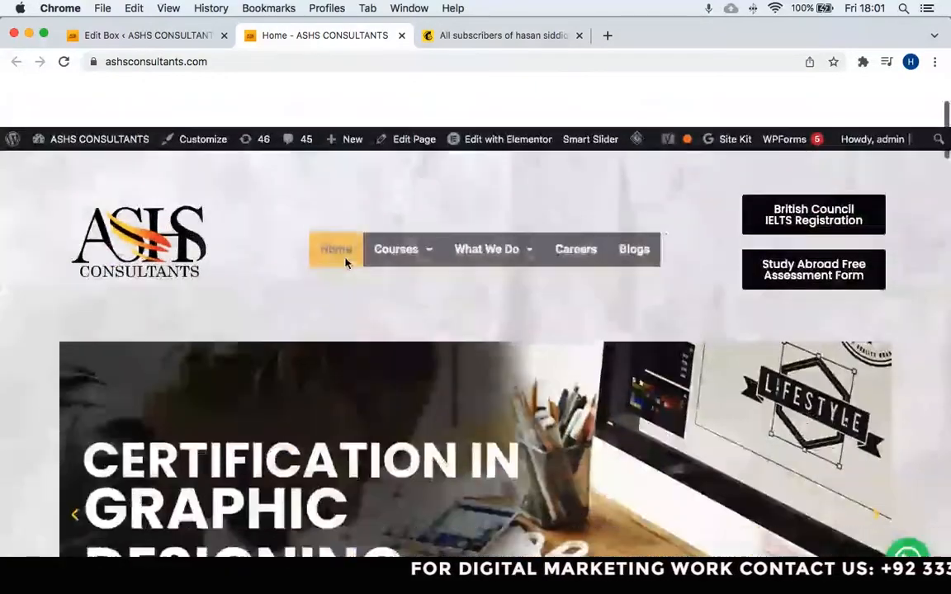
{"action": "scroll", "coordinate": [346, 262], "scroll_direction": "down", "scroll_amount": 10}
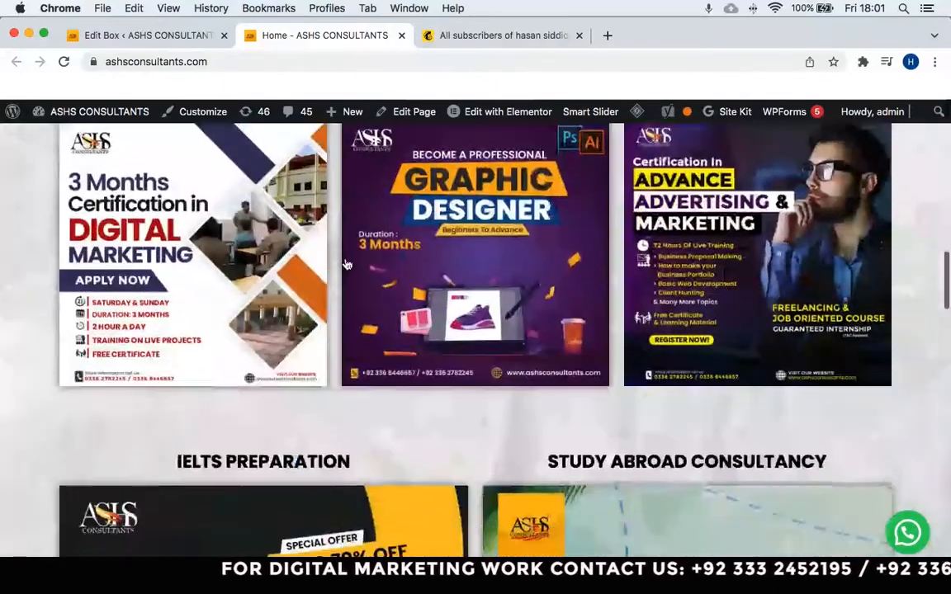
{"action": "scroll", "coordinate": [346, 262], "scroll_direction": "up", "scroll_amount": 10}
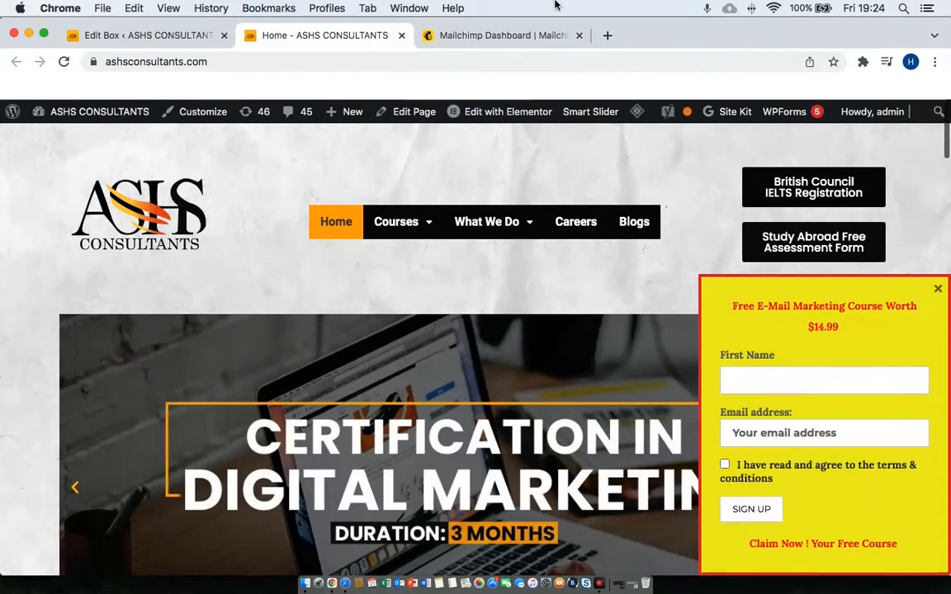
In a new tab, search Google for 'free lead magnet templates'.
{"action": "left_click", "coordinate": [606, 35]}
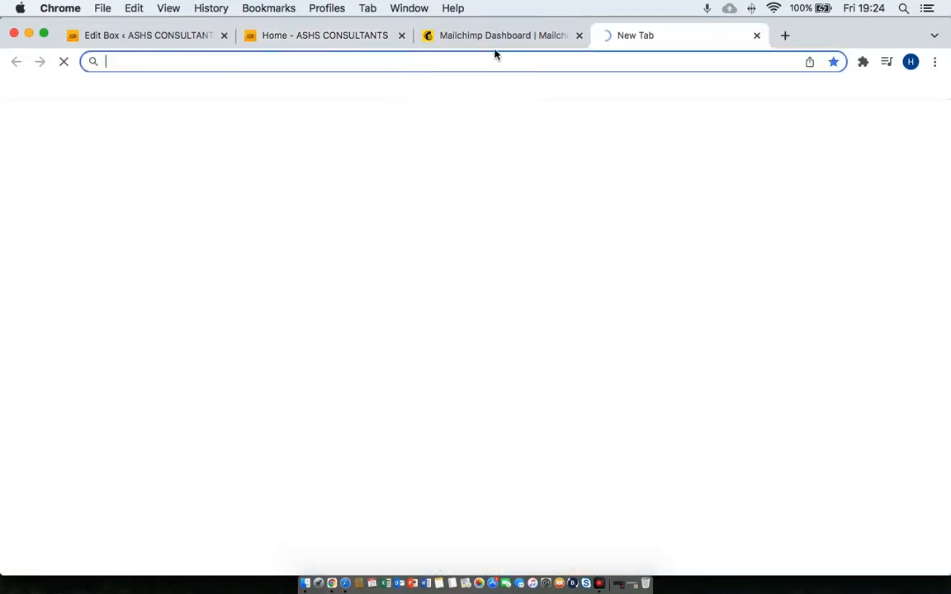
{"action": "type", "text": "googke"}
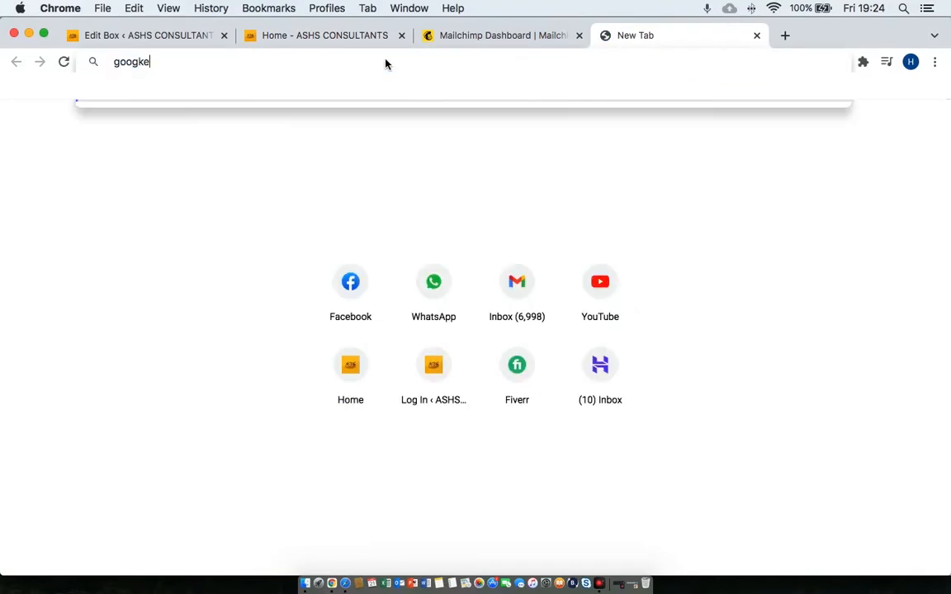
{"action": "key", "text": "BackSpace"}
{"action": "key", "text": "BackSpace"}
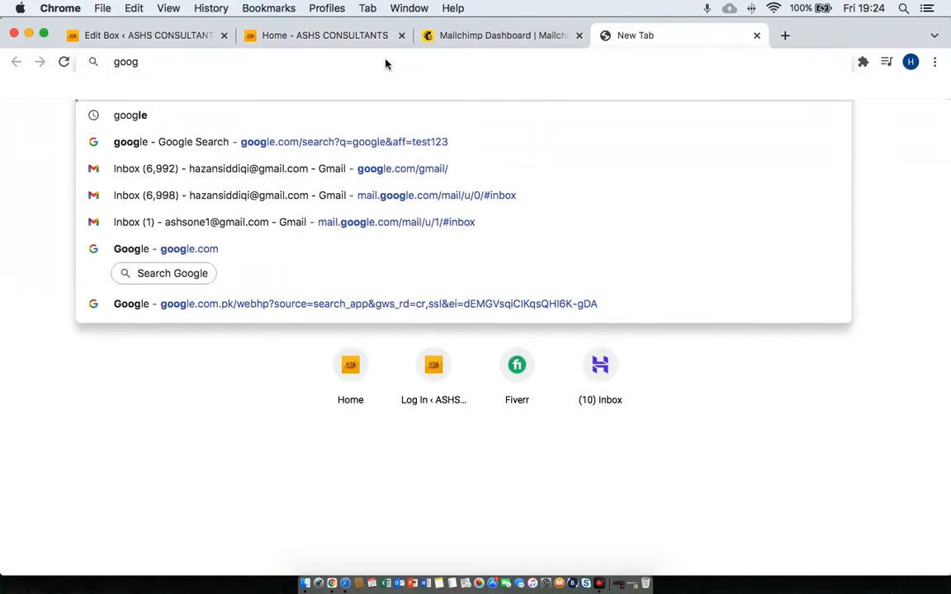
{"action": "key", "text": "Return"}
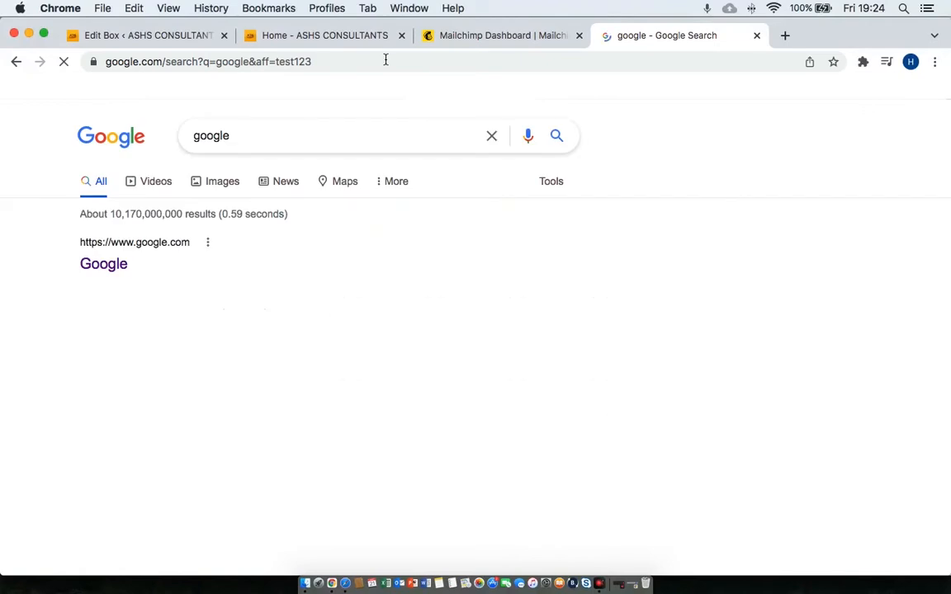
{"action": "double_click", "coordinate": [254, 130]}
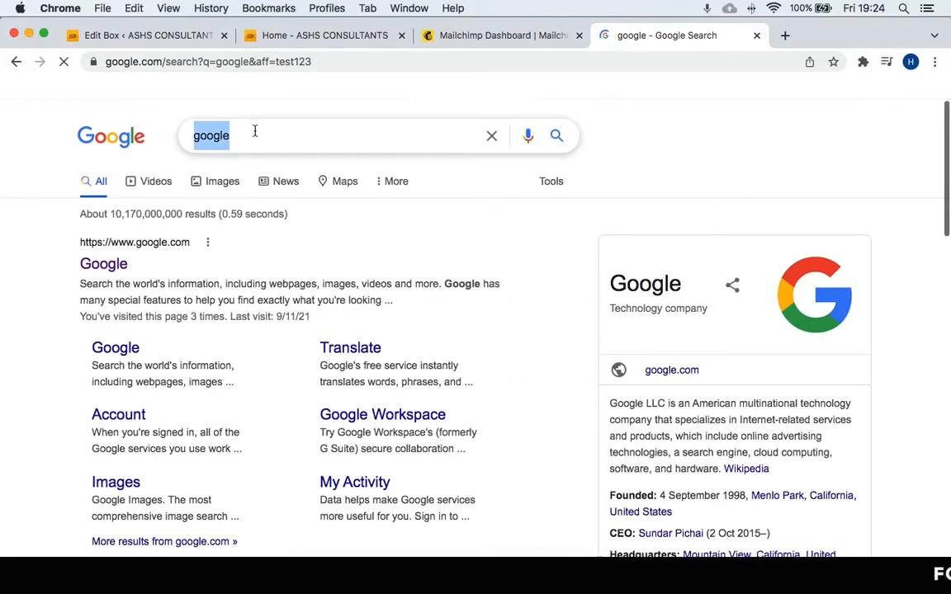
{"action": "type", "text": "free lead ma"}
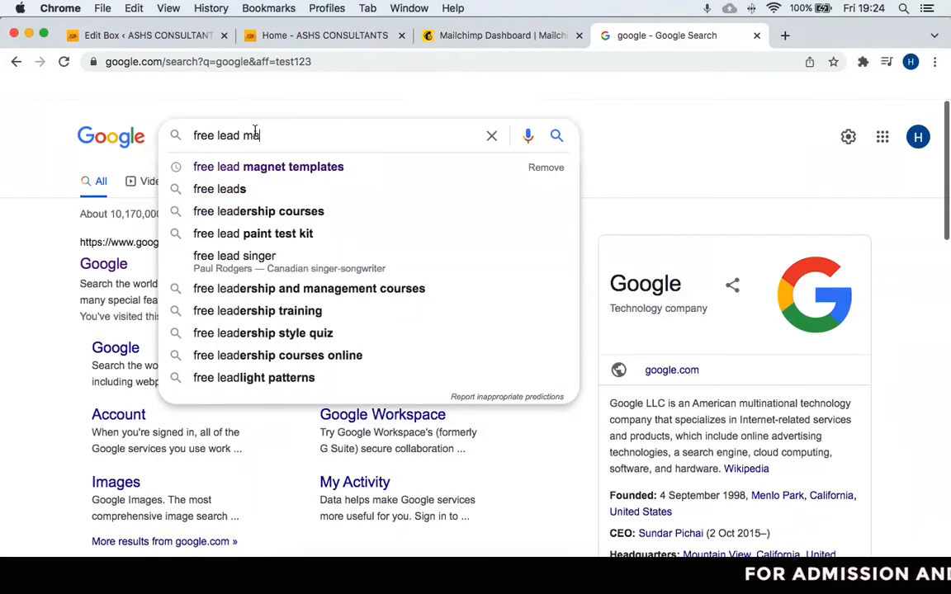
{"action": "key", "text": "Down"}
{"action": "key", "text": "Return"}
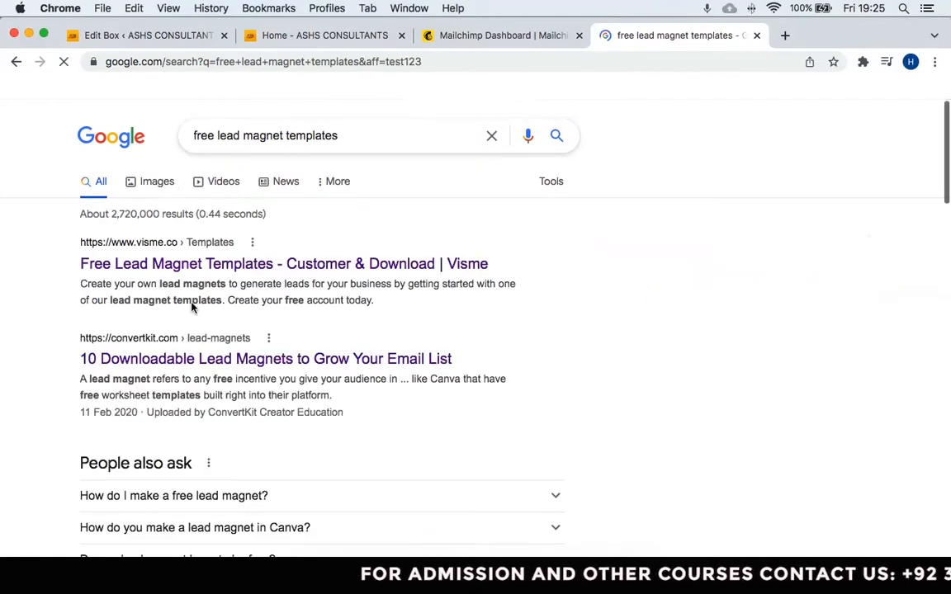
Open the ConvertKit, Pinterest, Creative Market and copygoals results in new tabs, then view ConvertKit's article.
{"action": "scroll", "coordinate": [308, 330], "scroll_direction": "down", "scroll_amount": 2}
{"action": "right_click", "coordinate": [313, 295]}
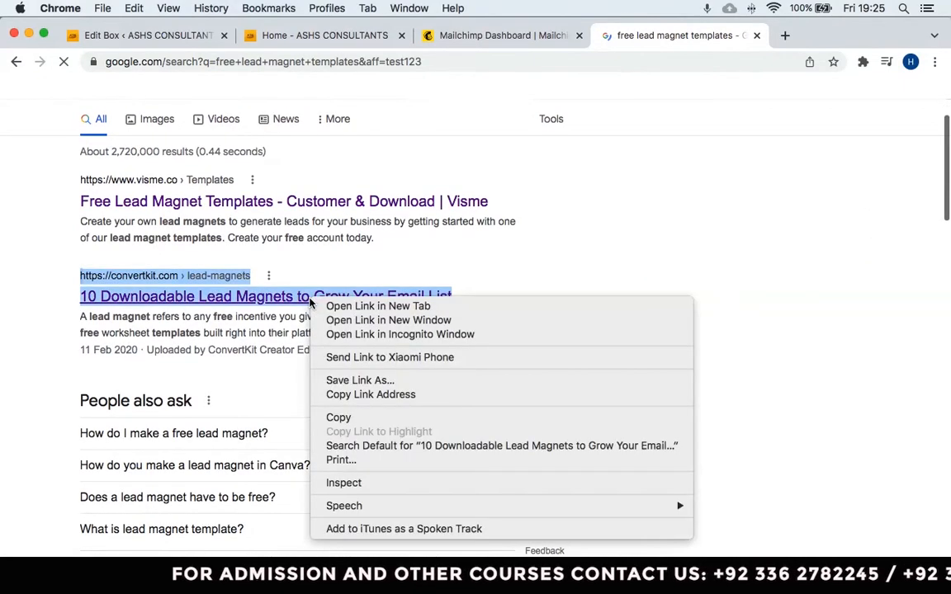
{"action": "left_click", "coordinate": [321, 307]}
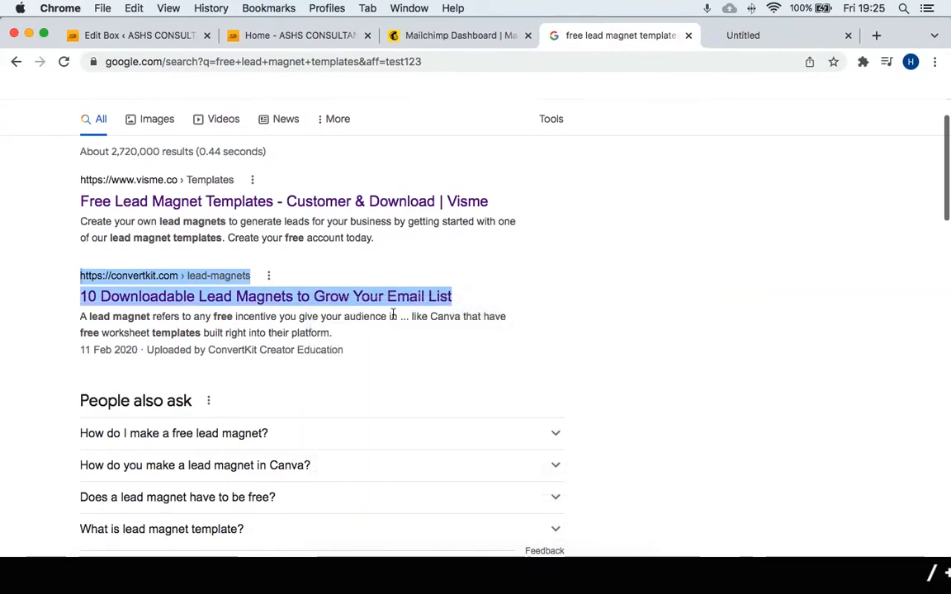
{"action": "scroll", "coordinate": [388, 318], "scroll_direction": "down", "scroll_amount": 5}
{"action": "right_click", "coordinate": [338, 382]}
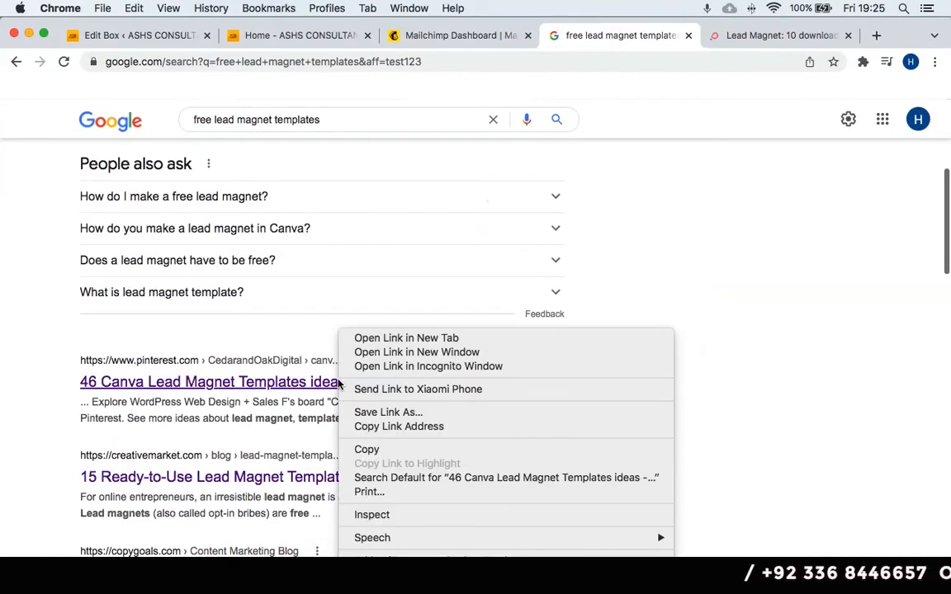
{"action": "left_click", "coordinate": [391, 340]}
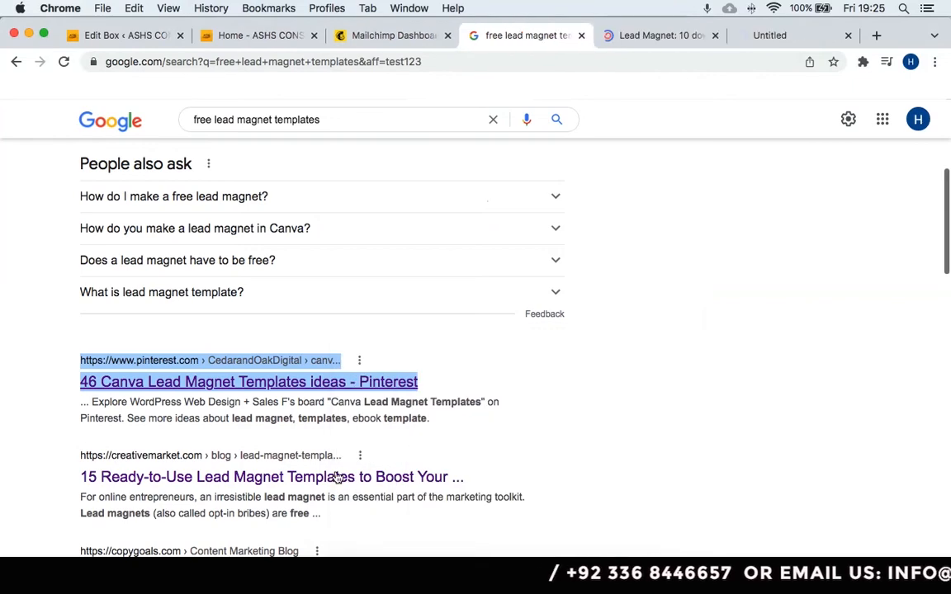
{"action": "right_click", "coordinate": [343, 479]}
{"action": "left_click", "coordinate": [400, 338]}
{"action": "scroll", "coordinate": [405, 346], "scroll_direction": "down", "scroll_amount": 2}
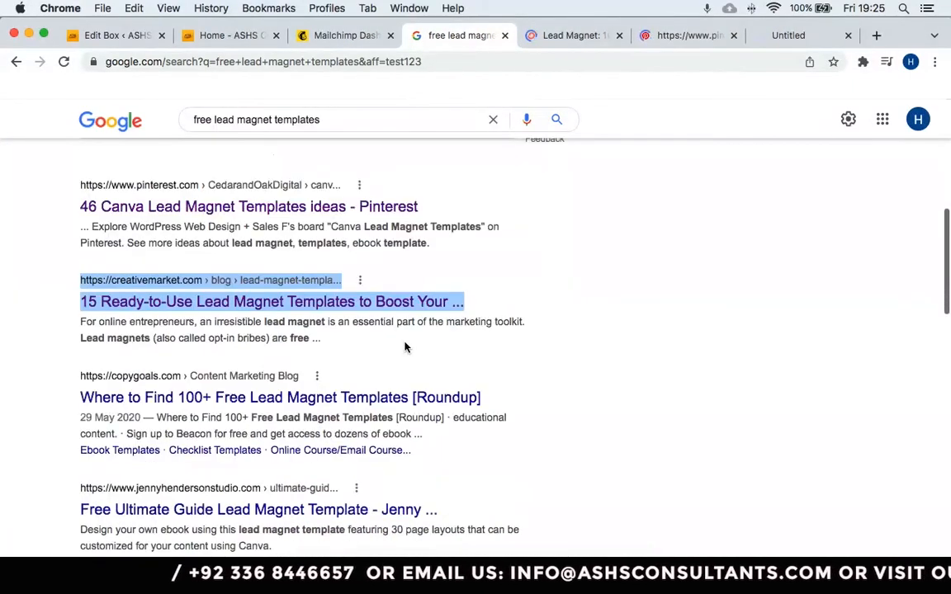
{"action": "right_click", "coordinate": [349, 399]}
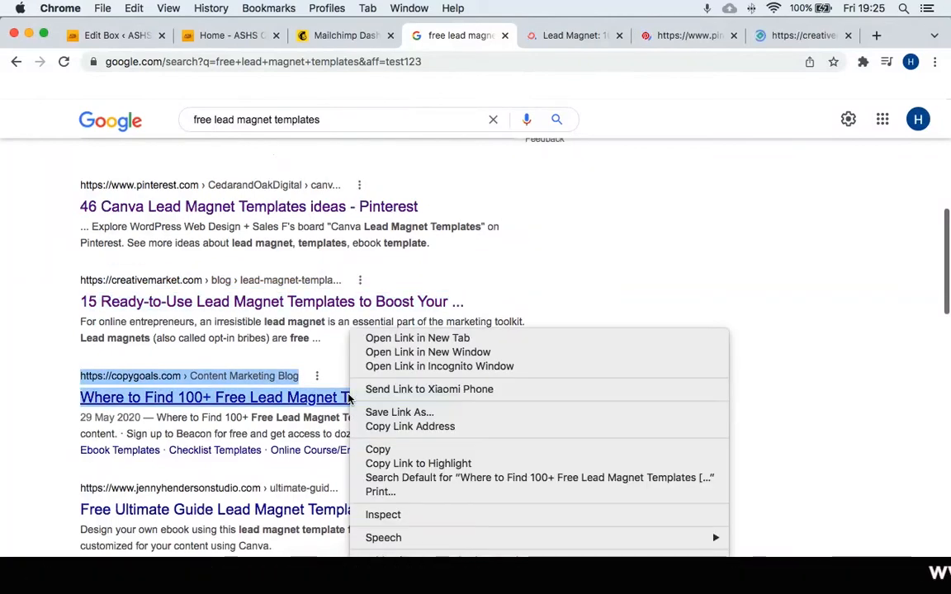
{"action": "left_click", "coordinate": [381, 335]}
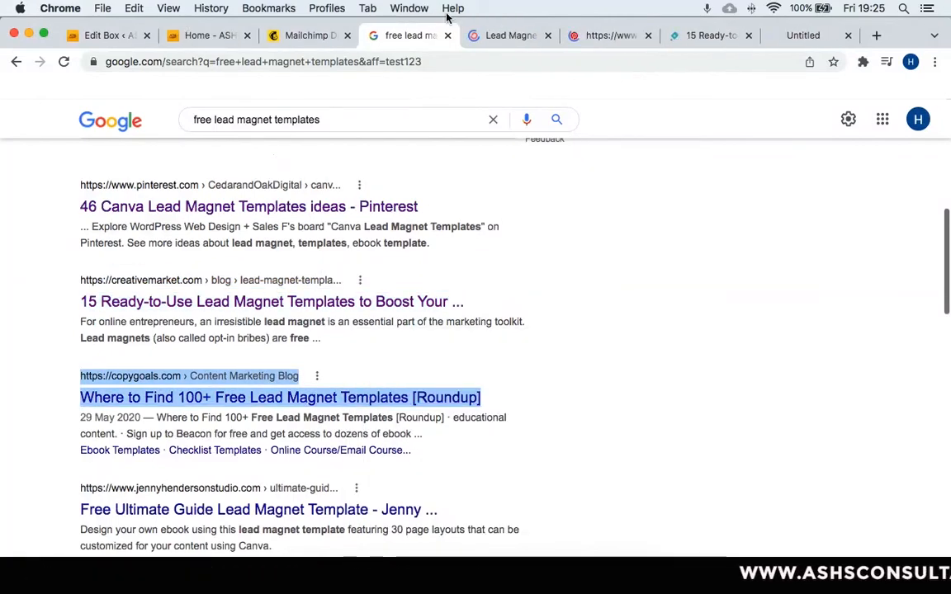
{"action": "left_click", "coordinate": [498, 47]}
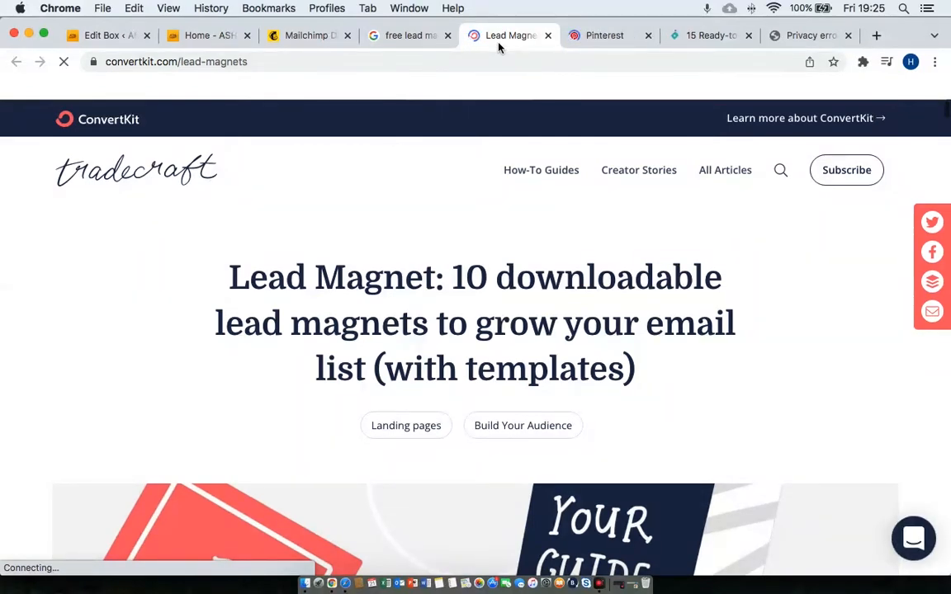
Read ConvertKit's 10 downloadable lead magnet types, view the Pinterest Canva templates board, then return to the ASHS homepage.
{"action": "scroll", "coordinate": [429, 285], "scroll_direction": "down", "scroll_amount": 9}
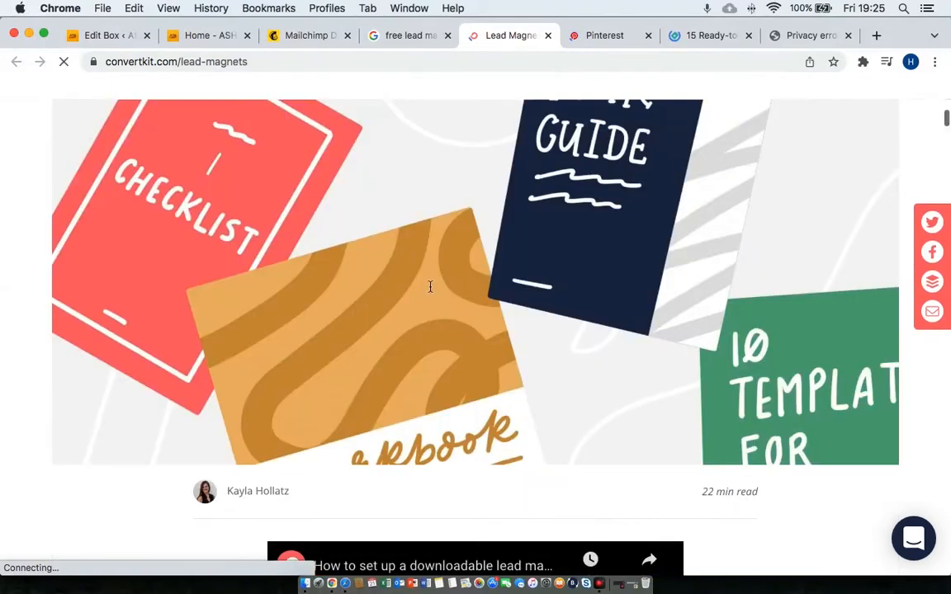
{"action": "scroll", "coordinate": [430, 289], "scroll_direction": "down", "scroll_amount": 15}
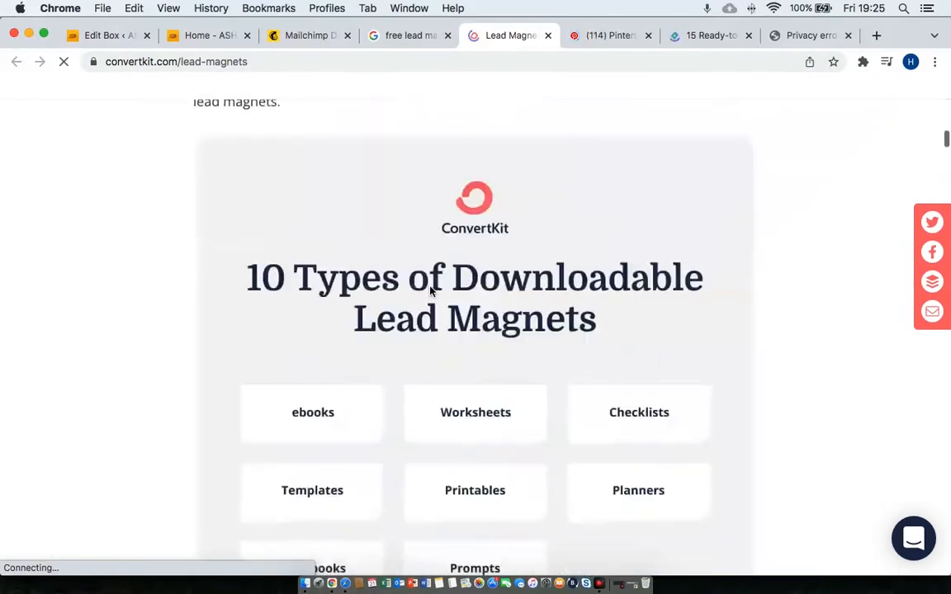
{"action": "scroll", "coordinate": [430, 291], "scroll_direction": "up", "scroll_amount": 3}
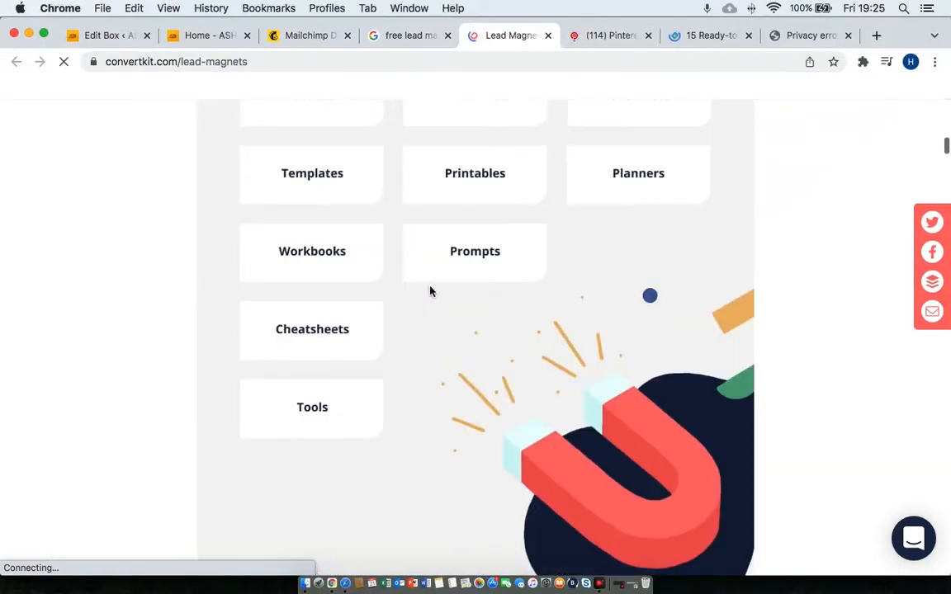
{"action": "scroll", "coordinate": [430, 291], "scroll_direction": "up", "scroll_amount": 2}
{"action": "scroll", "coordinate": [430, 290], "scroll_direction": "up", "scroll_amount": 2}
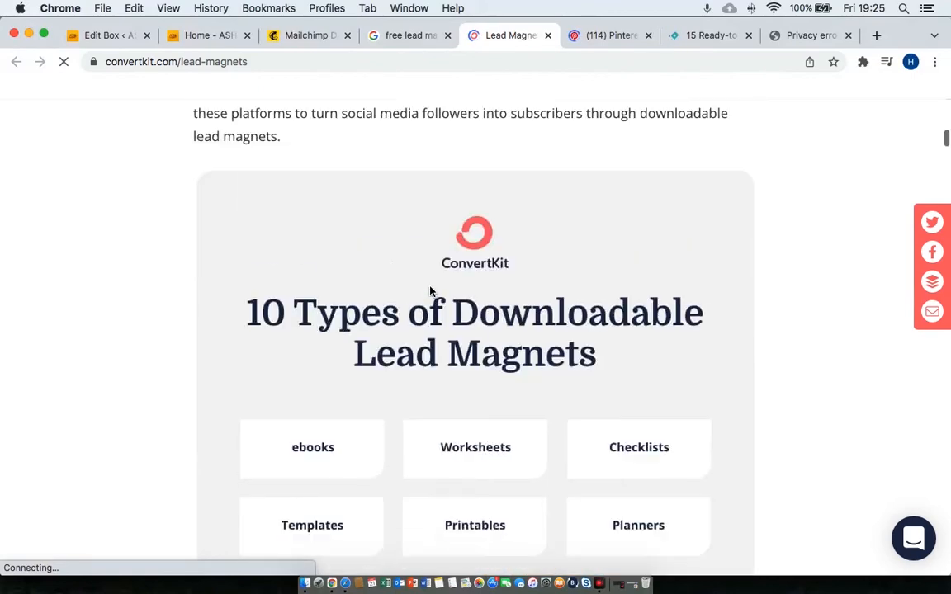
{"action": "scroll", "coordinate": [430, 291], "scroll_direction": "down", "scroll_amount": 7}
{"action": "scroll", "coordinate": [429, 290], "scroll_direction": "down", "scroll_amount": 2}
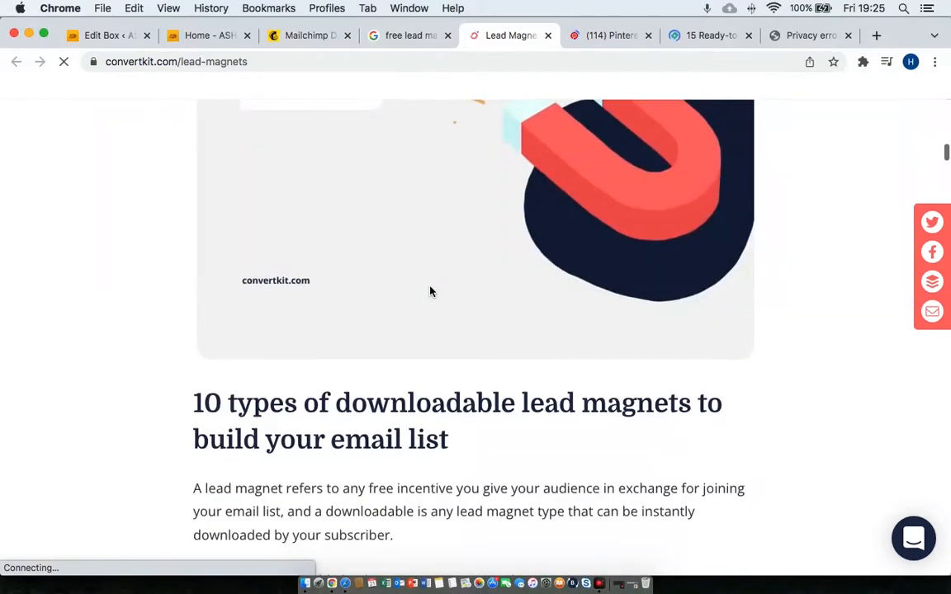
{"action": "scroll", "coordinate": [430, 291], "scroll_direction": "down", "scroll_amount": 6}
{"action": "scroll", "coordinate": [429, 288], "scroll_direction": "down", "scroll_amount": 12}
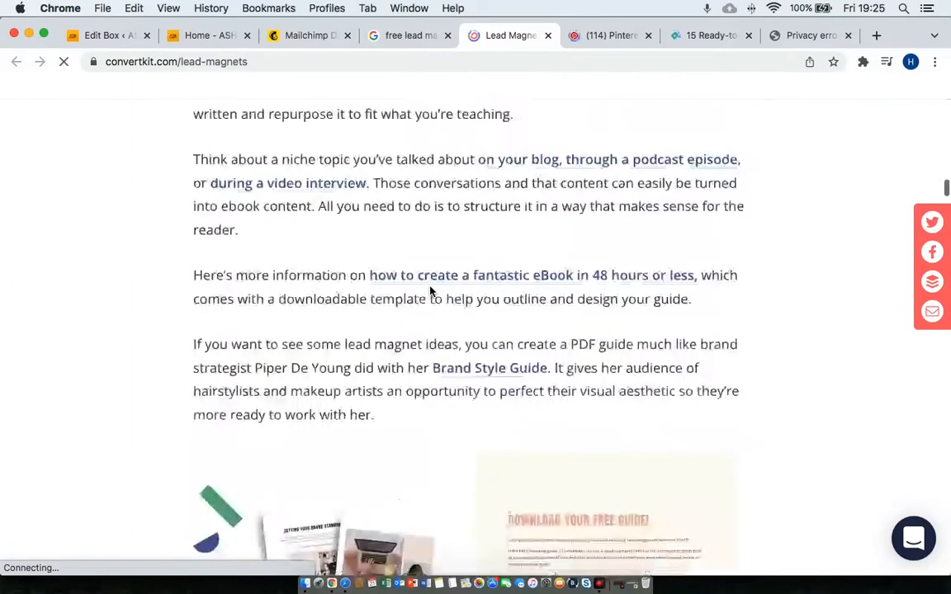
{"action": "scroll", "coordinate": [430, 291], "scroll_direction": "down", "scroll_amount": 10}
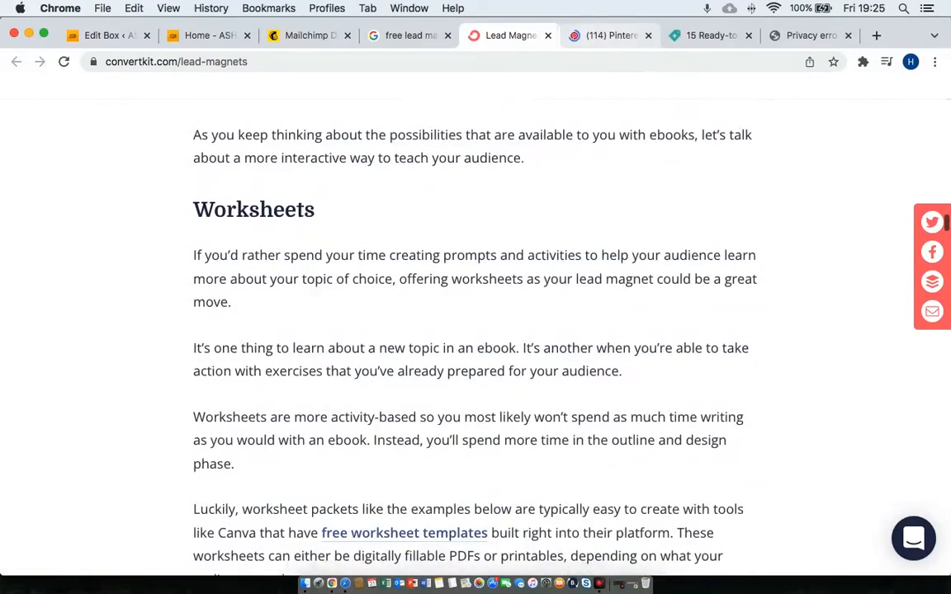
{"action": "left_click", "coordinate": [599, 36]}
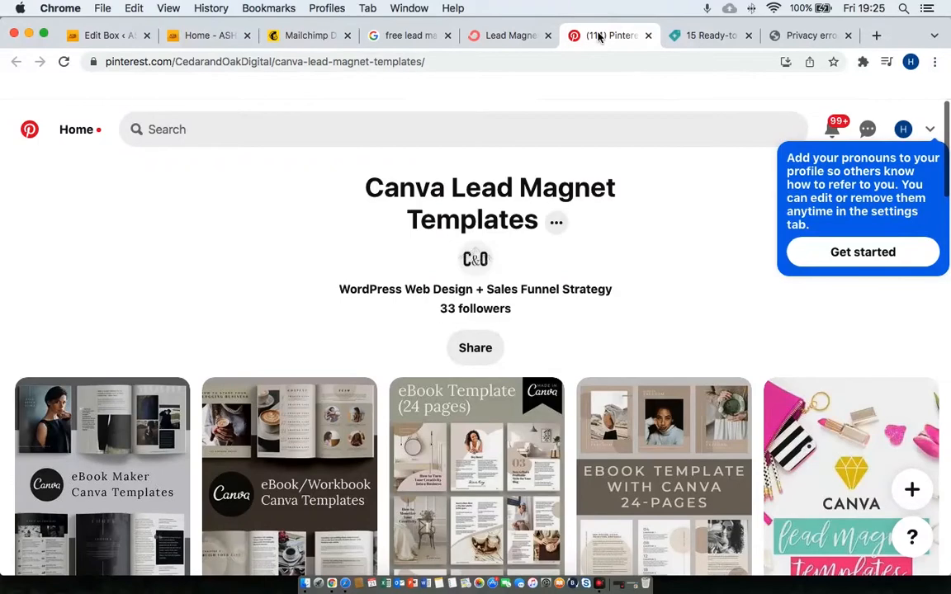
{"action": "left_click", "coordinate": [219, 38]}
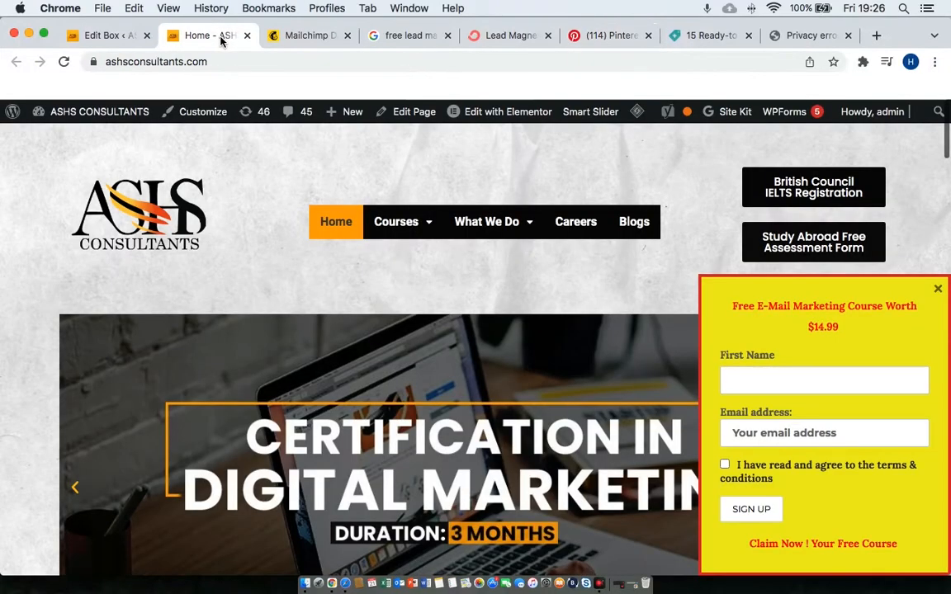
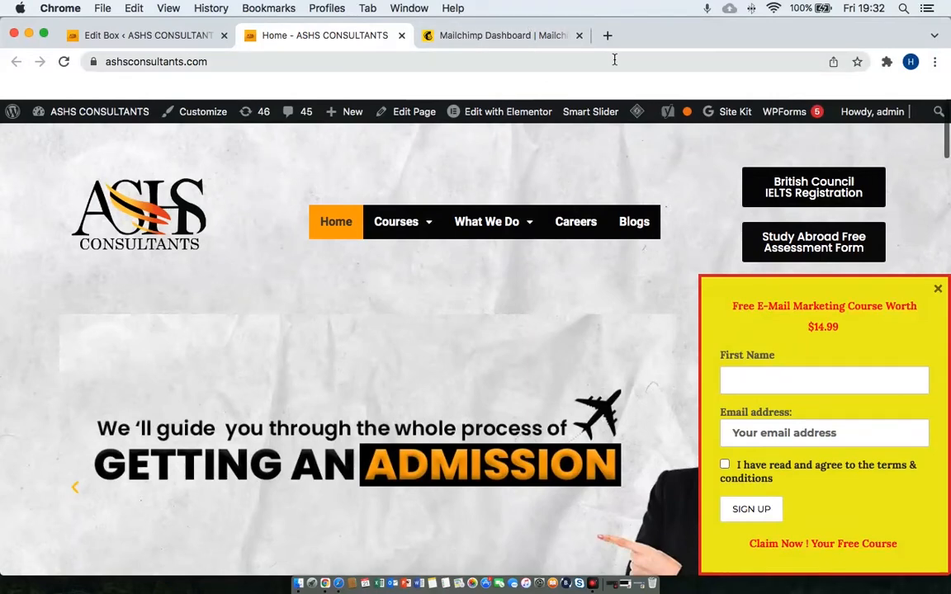
Switch to the Mailchimp Dashboard tab showing the 'Let's dive in' Email, Automation and Website options.
{"action": "left_click", "coordinate": [500, 36]}
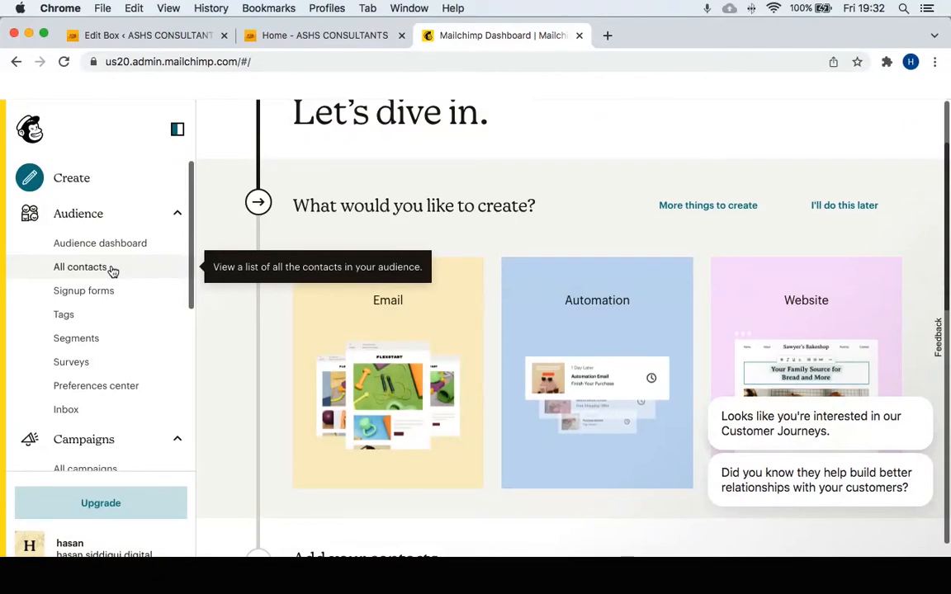
Go through Create > Automations to Customer Journeys and browse pre-built journeys like Welcome new contacts.
{"action": "left_click", "coordinate": [69, 185]}
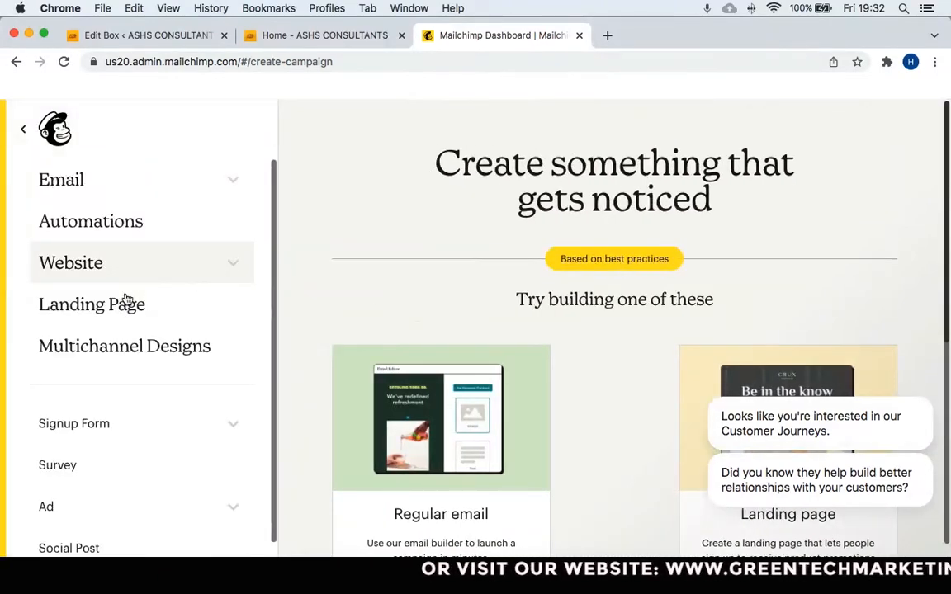
{"action": "left_click", "coordinate": [142, 238]}
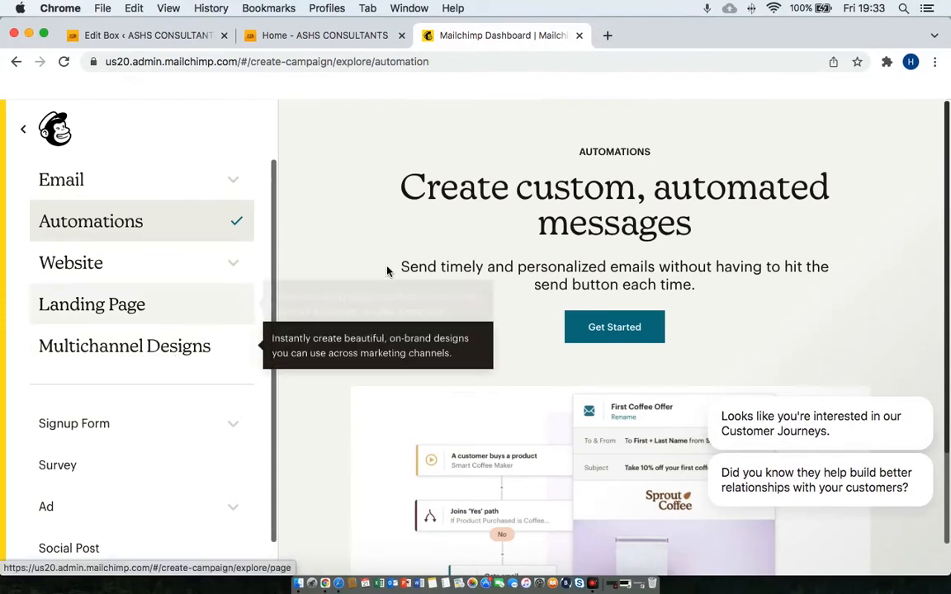
{"action": "left_click", "coordinate": [658, 339]}
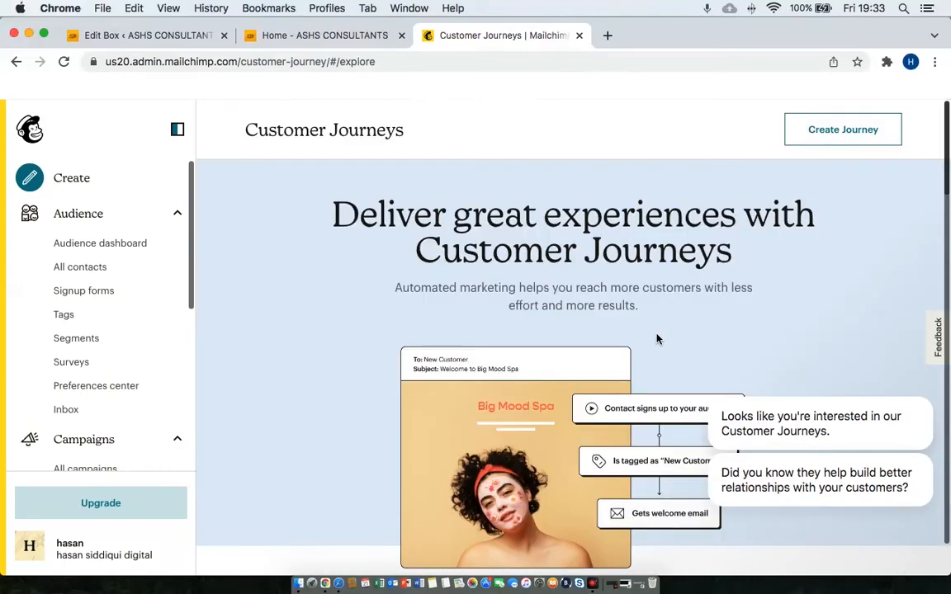
{"action": "scroll", "coordinate": [657, 339], "scroll_direction": "down", "scroll_amount": 8}
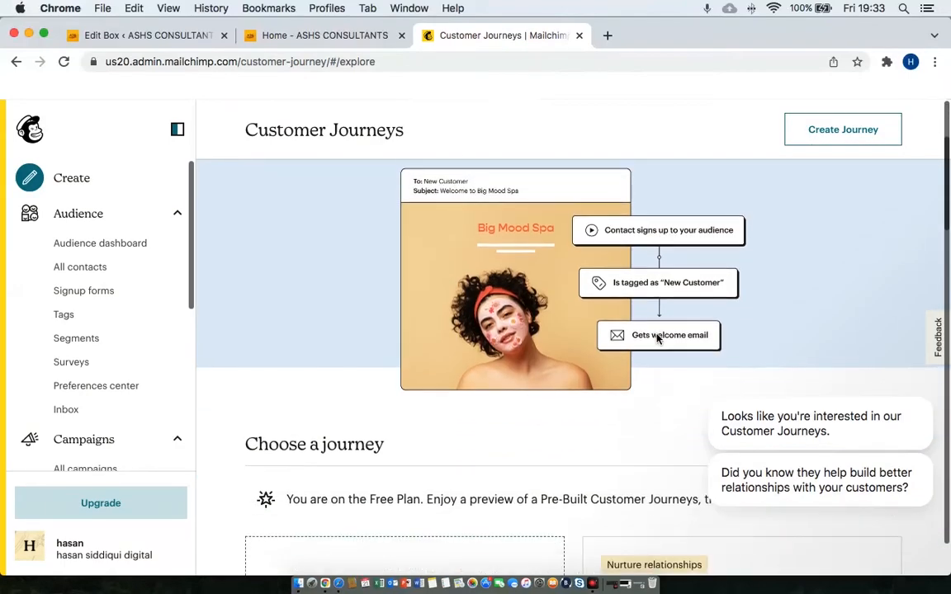
{"action": "scroll", "coordinate": [657, 338], "scroll_direction": "down", "scroll_amount": 8}
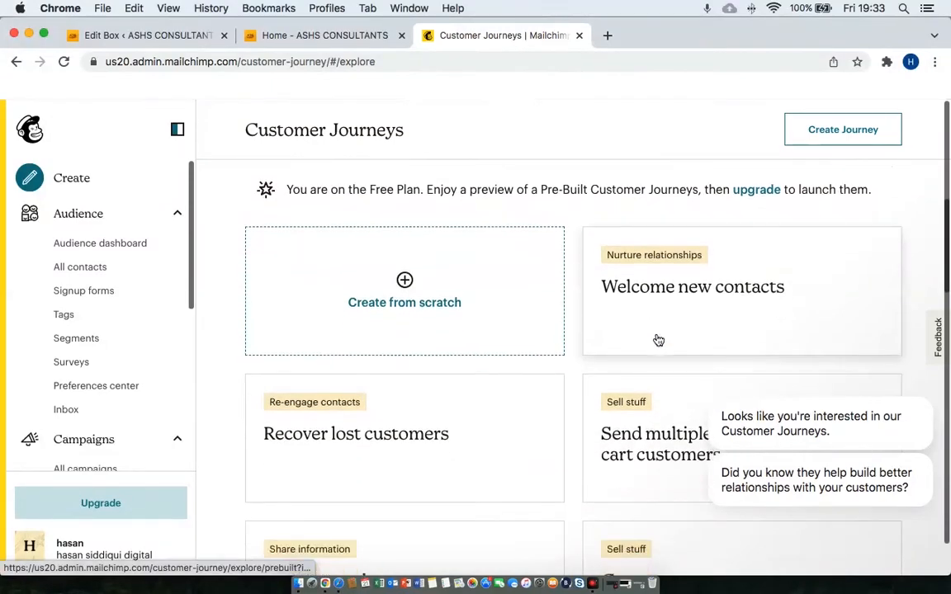
{"action": "scroll", "coordinate": [657, 338], "scroll_direction": "up", "scroll_amount": 4}
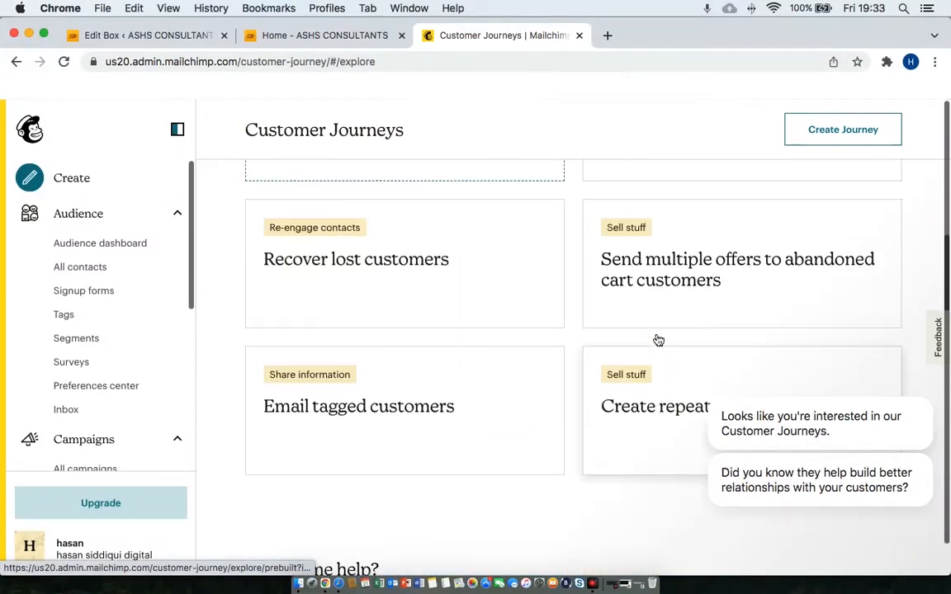
{"action": "scroll", "coordinate": [657, 338], "scroll_direction": "up", "scroll_amount": 1}
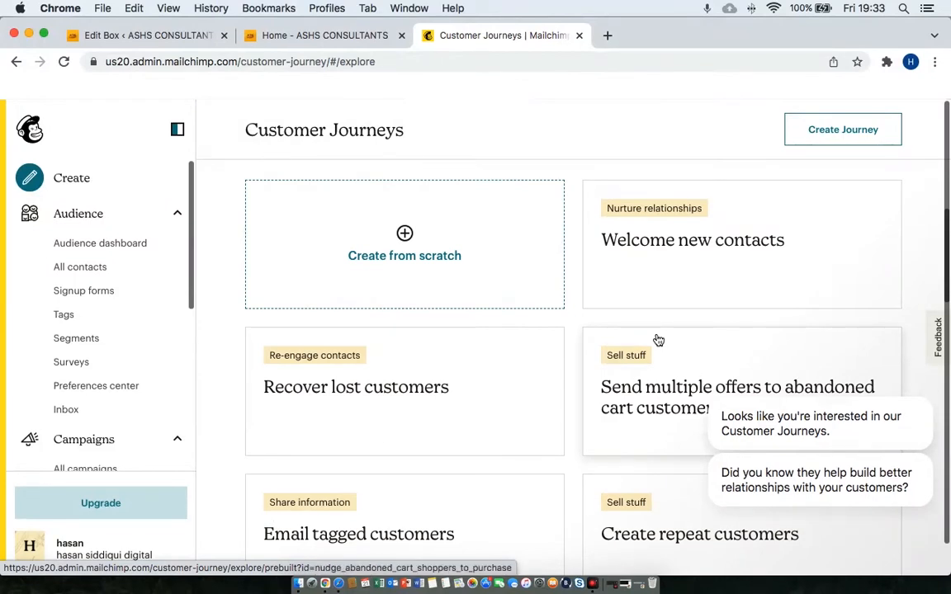
{"action": "scroll", "coordinate": [75, 410], "scroll_direction": "down", "scroll_amount": 1}
Filter All campaigns by the Automations type, which shows no automations yet.
{"action": "left_click", "coordinate": [84, 422]}
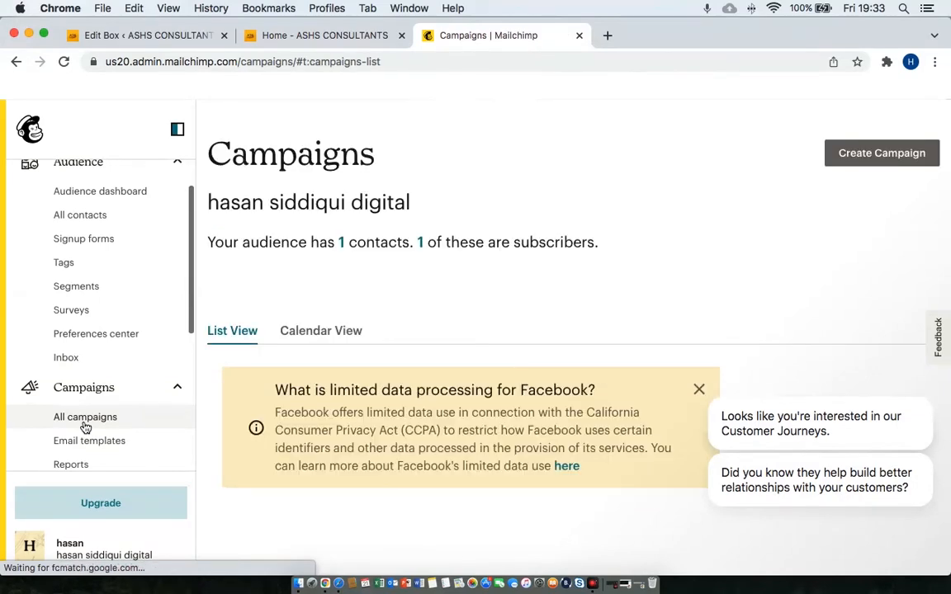
{"action": "scroll", "coordinate": [85, 426], "scroll_direction": "down", "scroll_amount": 3}
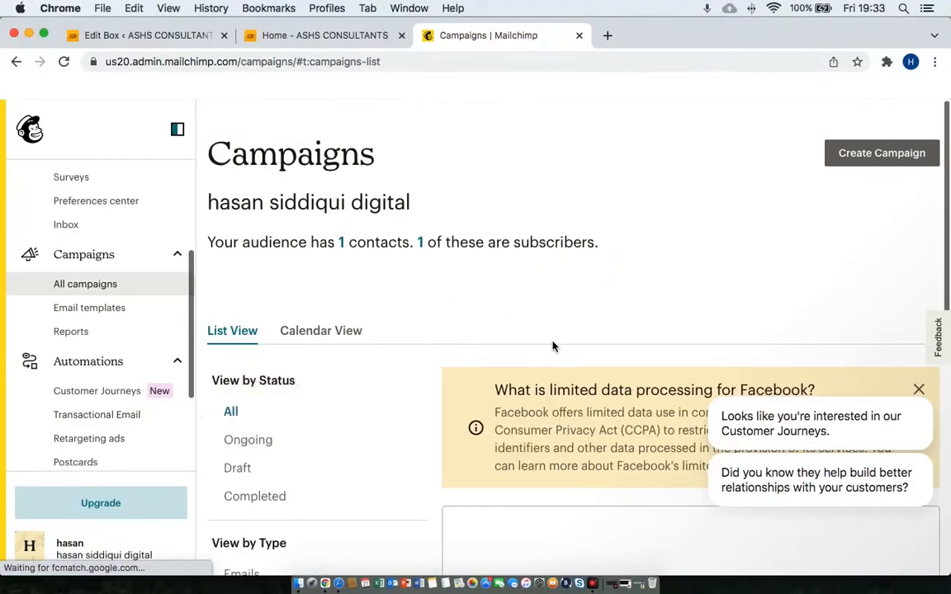
{"action": "scroll", "coordinate": [553, 347], "scroll_direction": "down", "scroll_amount": 5}
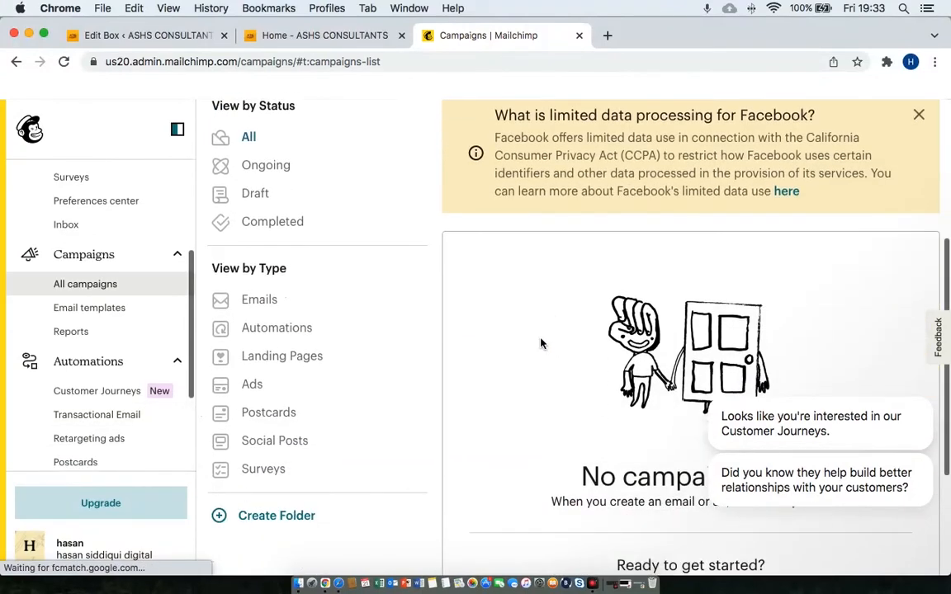
{"action": "left_click", "coordinate": [274, 330]}
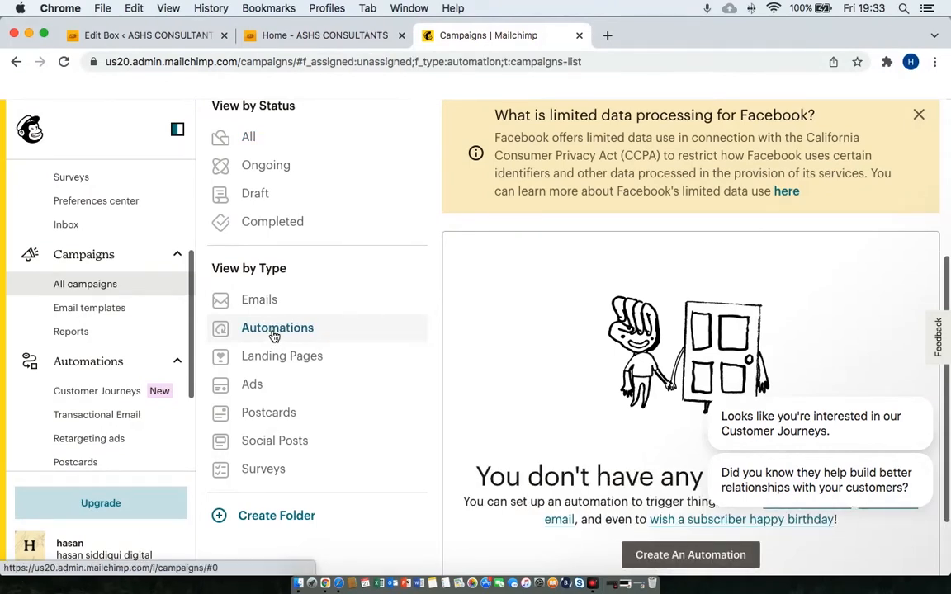
{"action": "scroll", "coordinate": [624, 346], "scroll_direction": "down", "scroll_amount": 2}
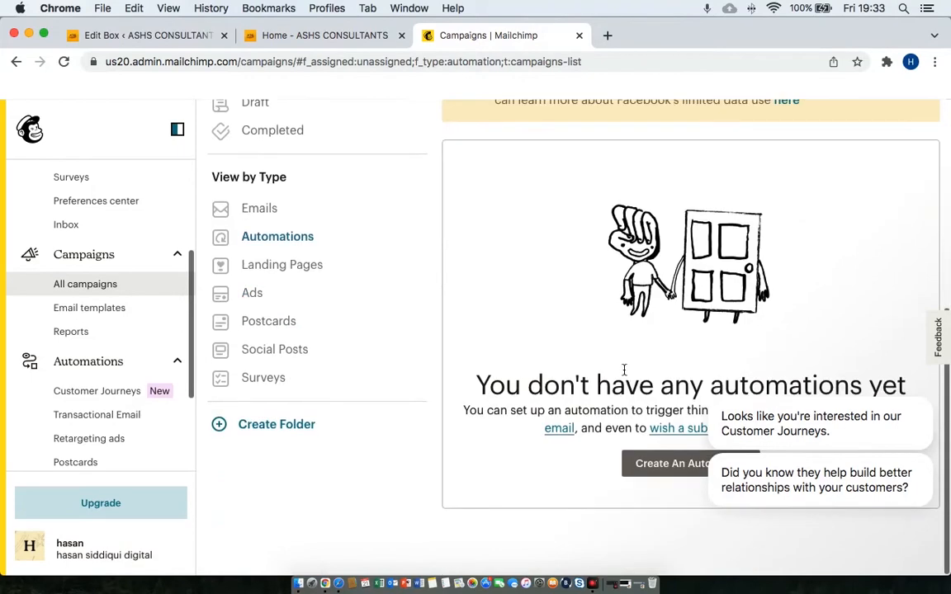
Create a 'Single welcome email' Welcome new subscribers automation for the account's audience.
{"action": "left_click", "coordinate": [648, 467]}
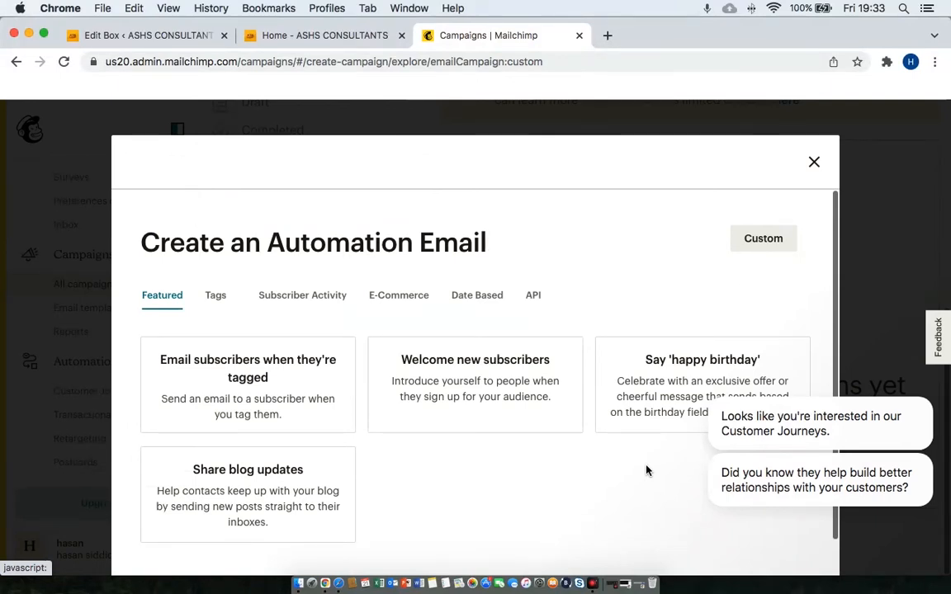
{"action": "scroll", "coordinate": [647, 470], "scroll_direction": "down", "scroll_amount": 1}
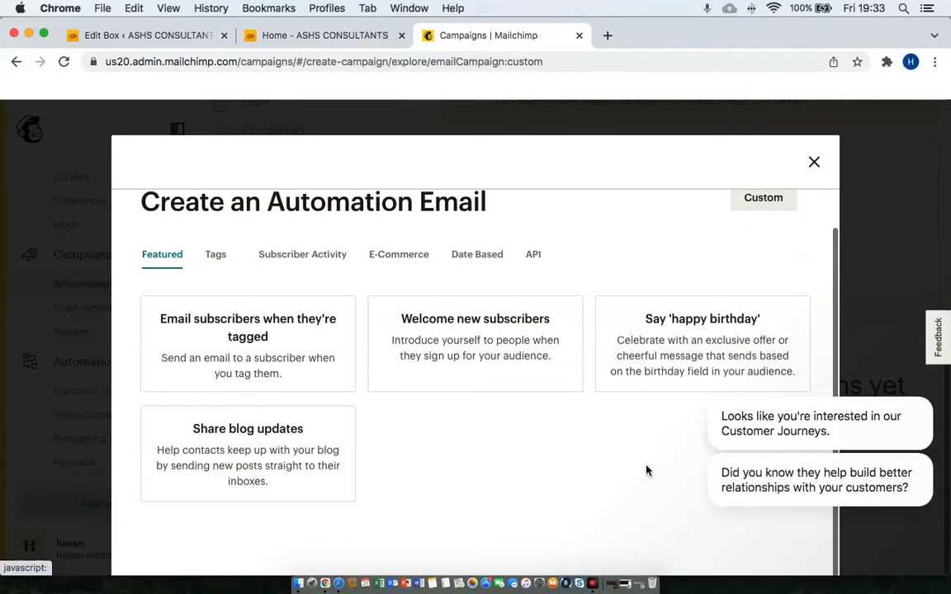
{"action": "left_click", "coordinate": [487, 327]}
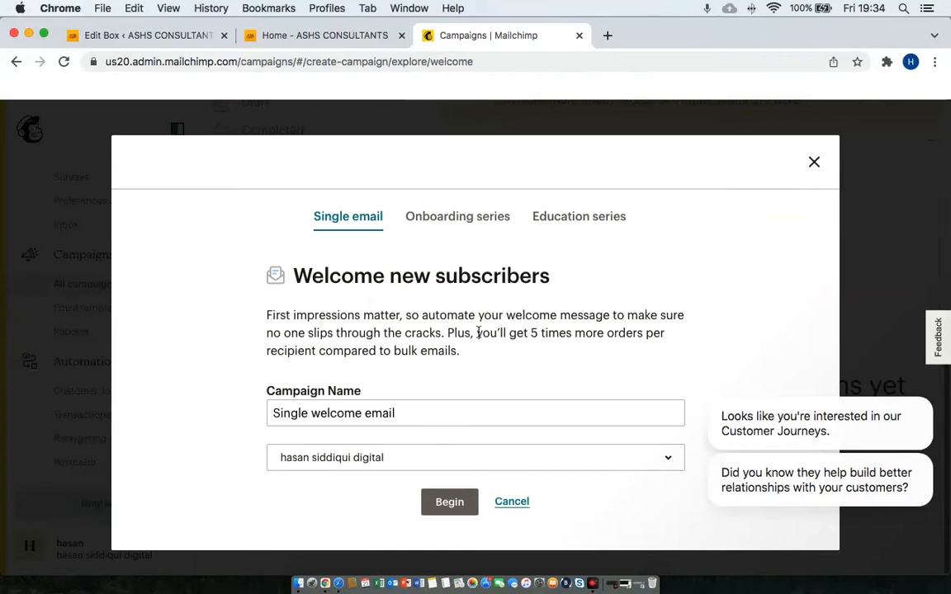
{"action": "left_click", "coordinate": [451, 413]}
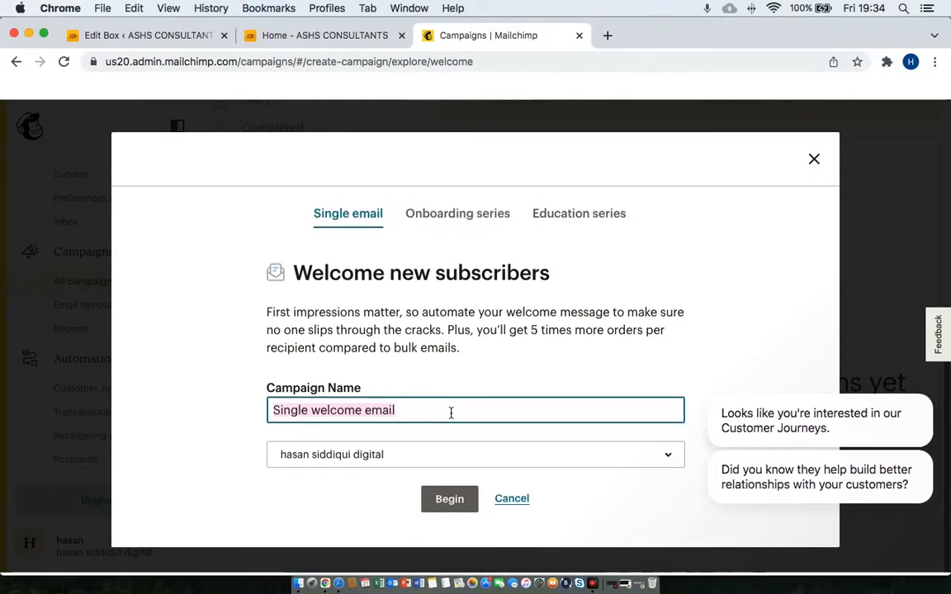
{"action": "left_click", "coordinate": [397, 462]}
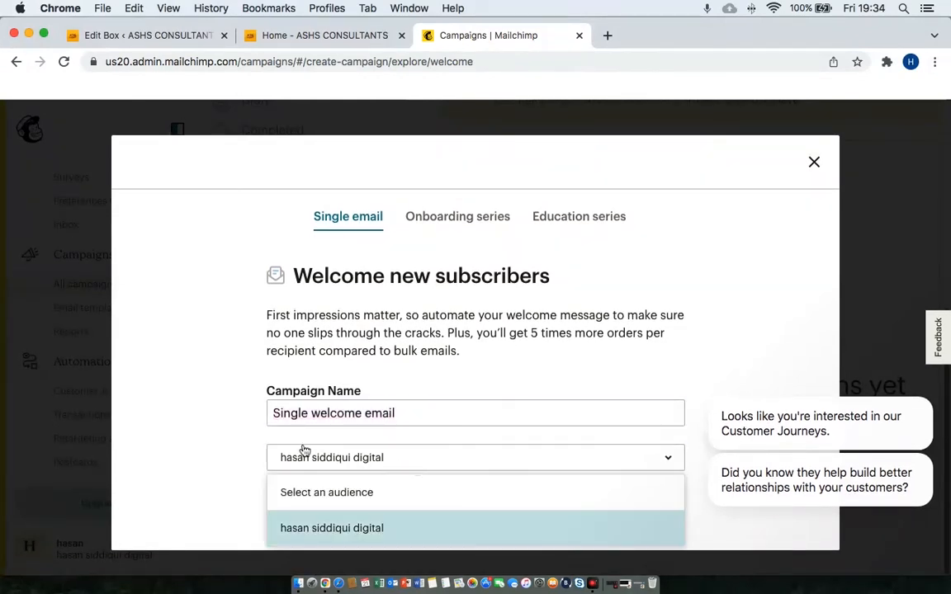
{"action": "left_click", "coordinate": [177, 451]}
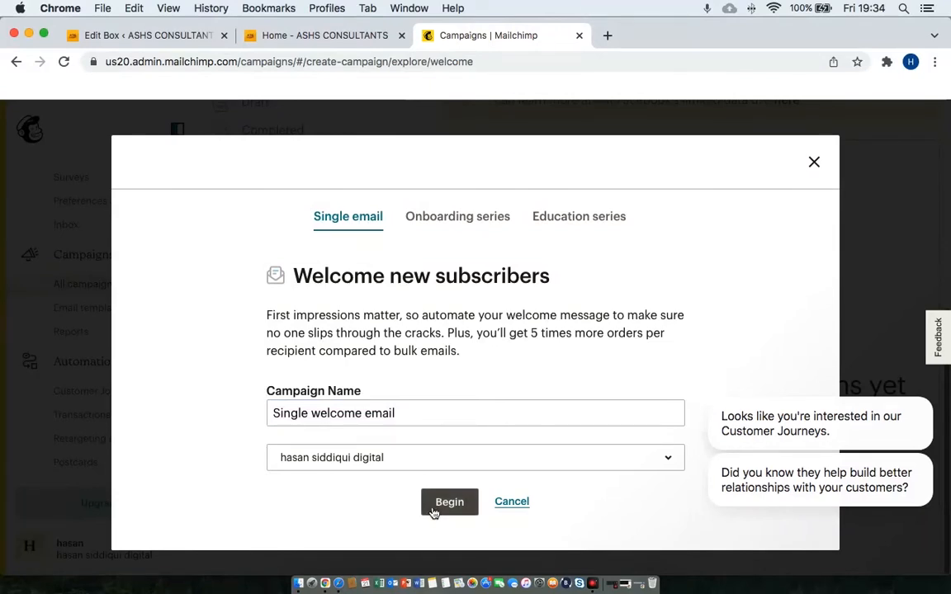
{"action": "left_click", "coordinate": [441, 468]}
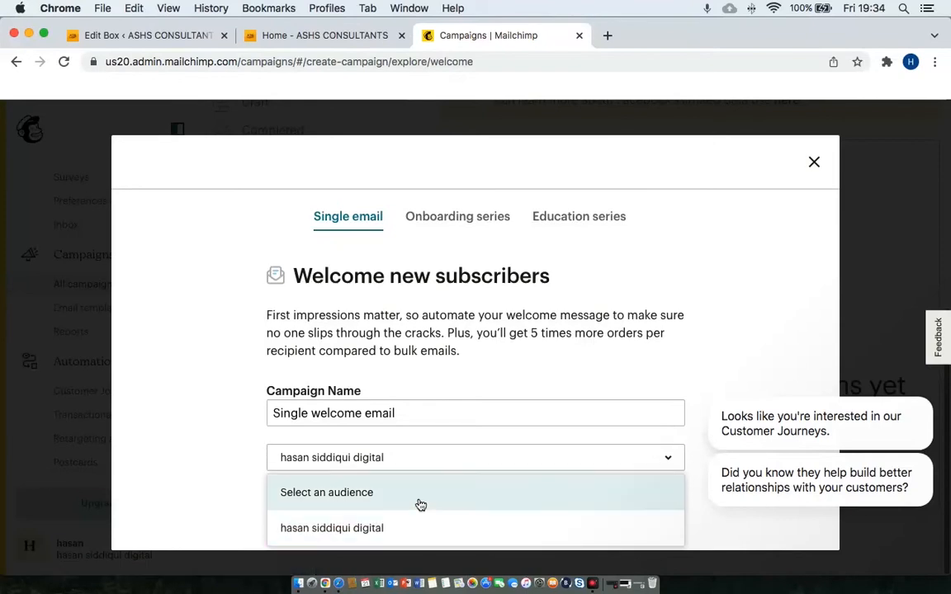
{"action": "left_click", "coordinate": [393, 491]}
{"action": "left_click", "coordinate": [412, 469]}
{"action": "left_click", "coordinate": [361, 528]}
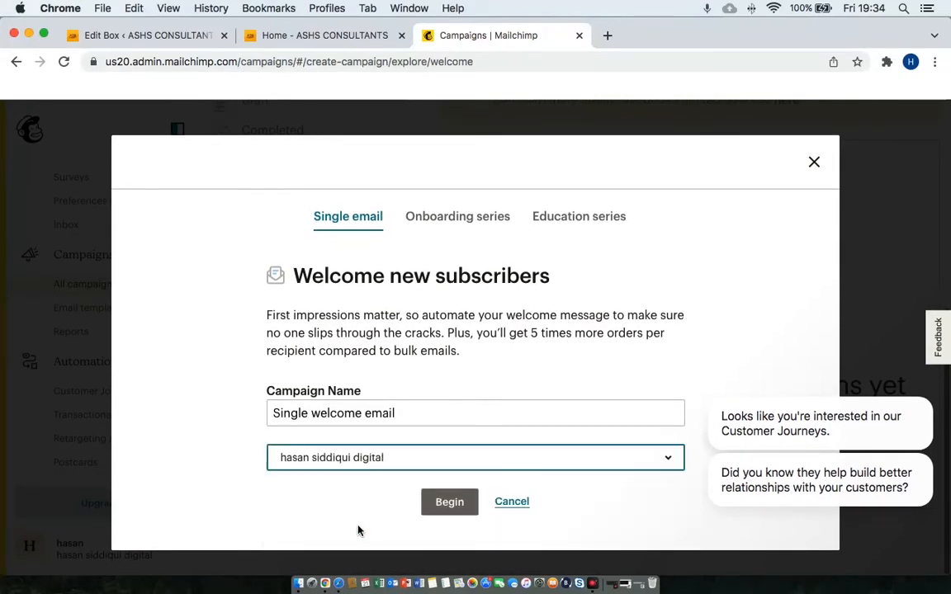
{"action": "left_click", "coordinate": [446, 506]}
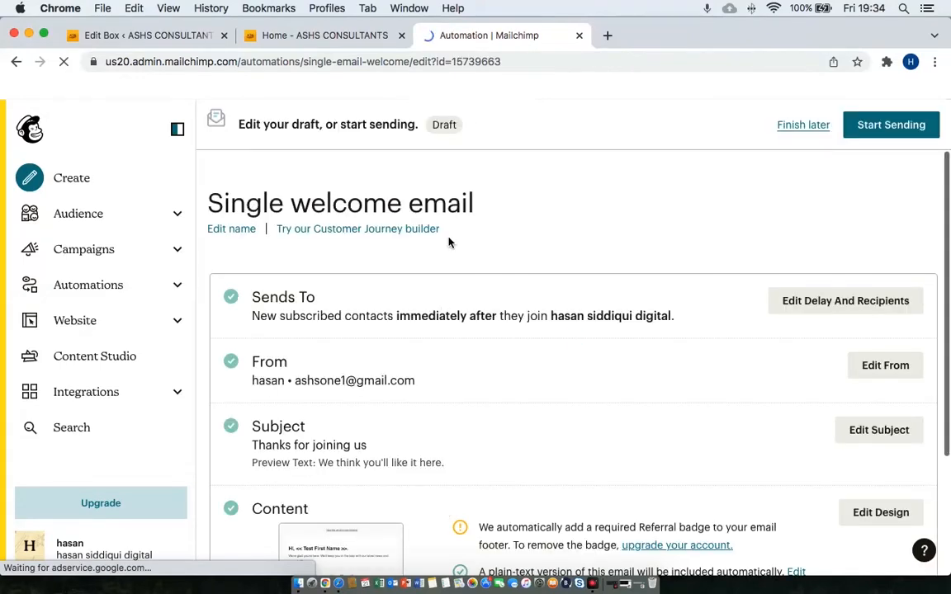
Keep the welcome email's delay at Immediately after contacts join, and save it.
{"action": "scroll", "coordinate": [407, 351], "scroll_direction": "down", "scroll_amount": 3}
{"action": "scroll", "coordinate": [405, 347], "scroll_direction": "up", "scroll_amount": 2}
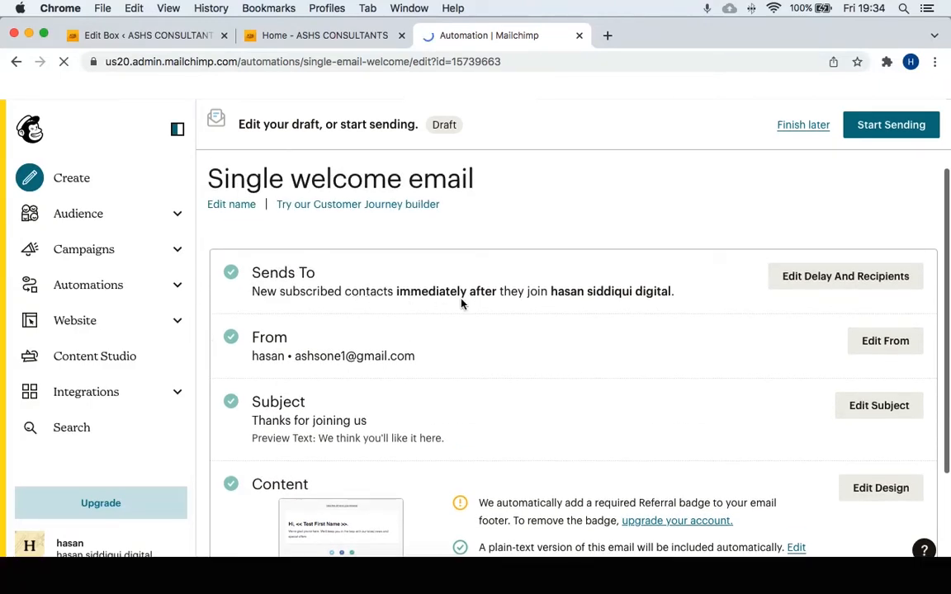
{"action": "left_click", "coordinate": [842, 277]}
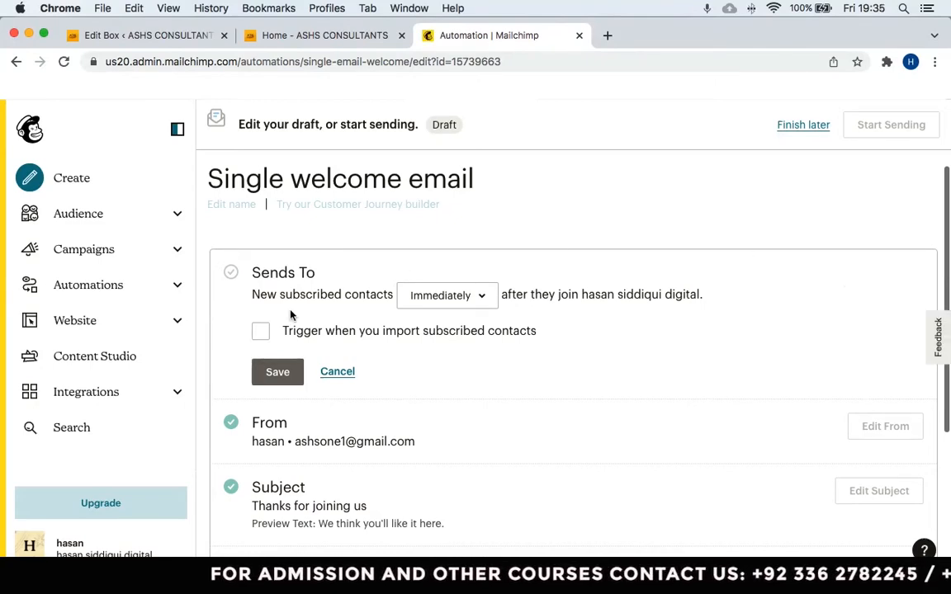
{"action": "left_click", "coordinate": [318, 37]}
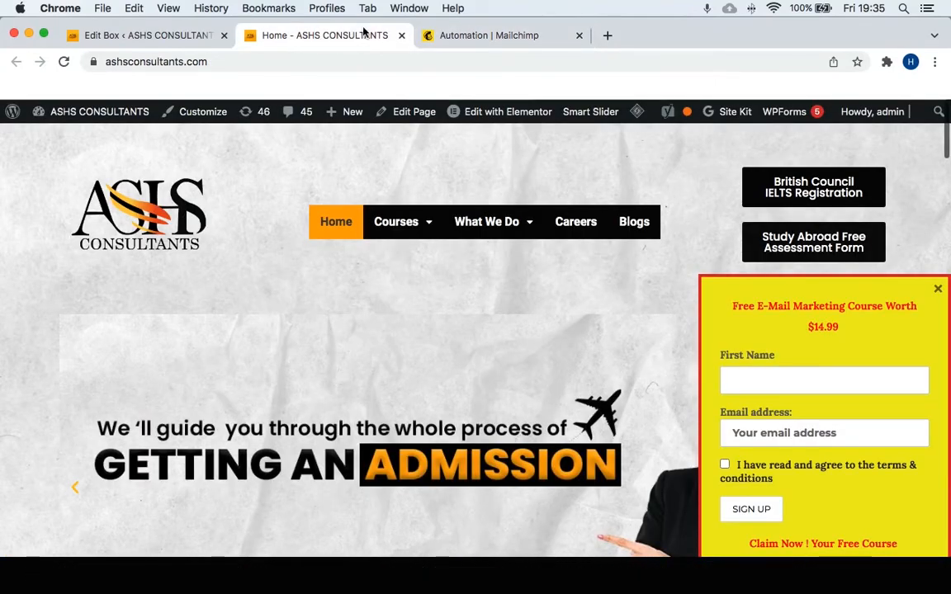
{"action": "left_click", "coordinate": [533, 37]}
{"action": "left_click", "coordinate": [279, 372]}
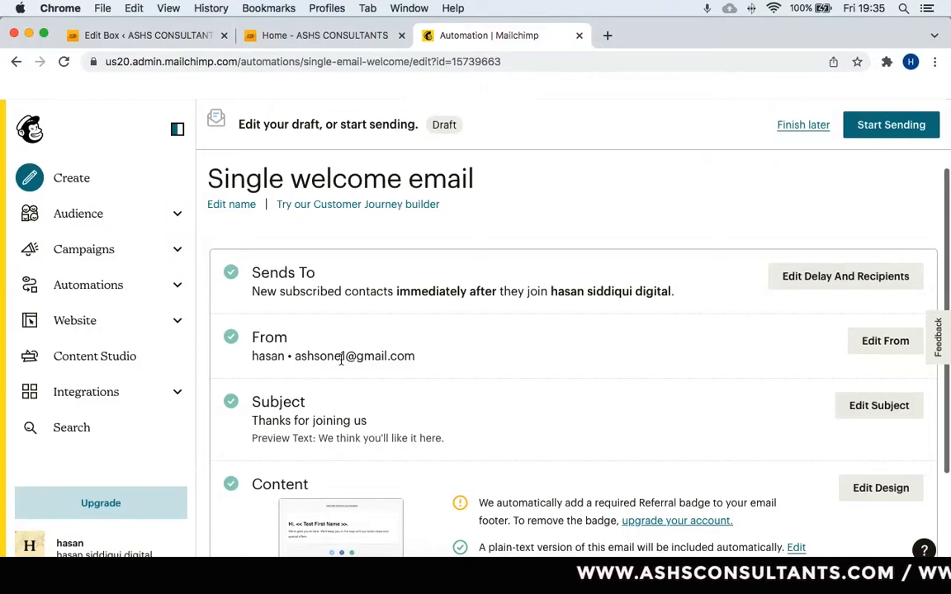
Save subject 'Free Email Marketing Course' with preview text 'Worth $14.99 free course'.
{"action": "left_click", "coordinate": [875, 409]}
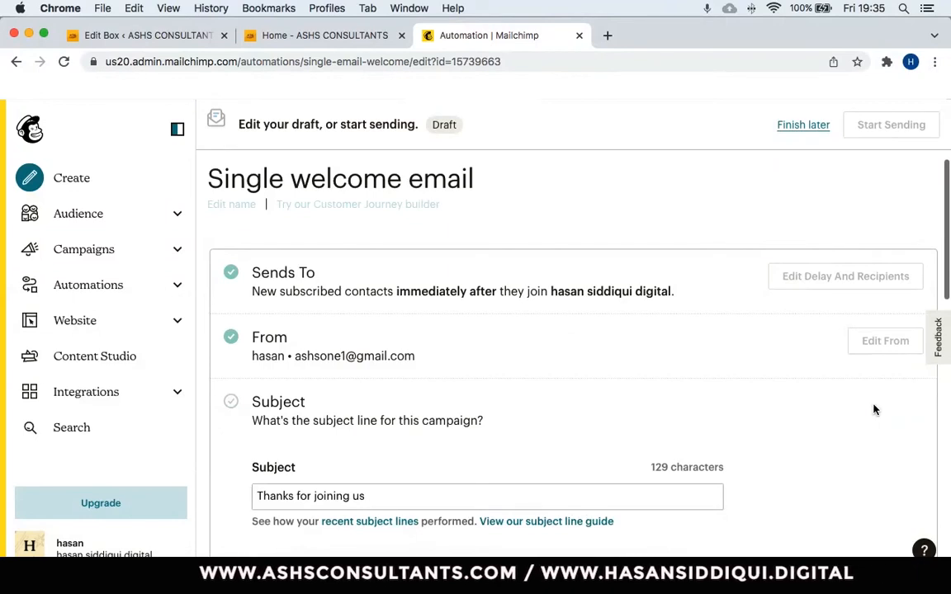
{"action": "left_click", "coordinate": [461, 495]}
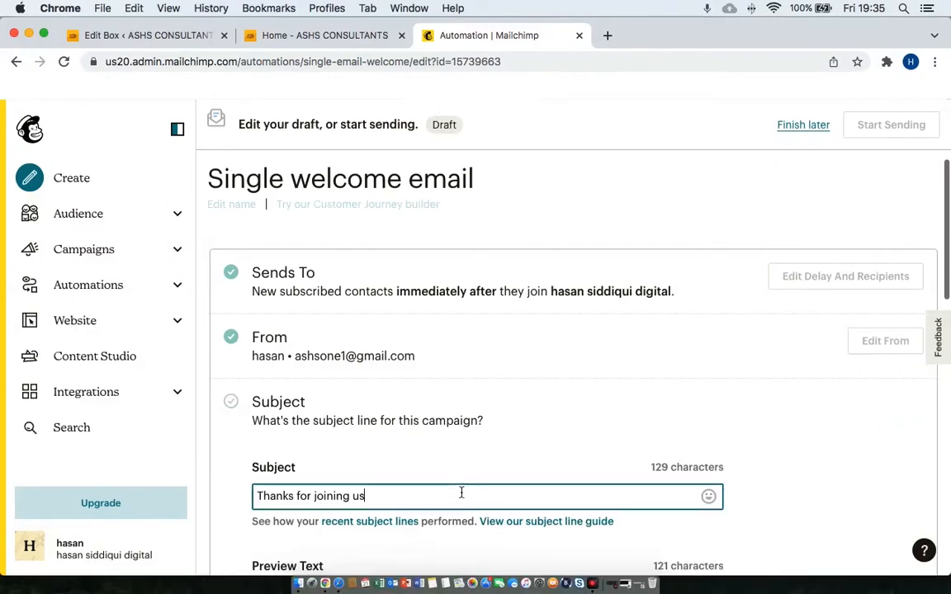
{"action": "key", "text": "super+a"}
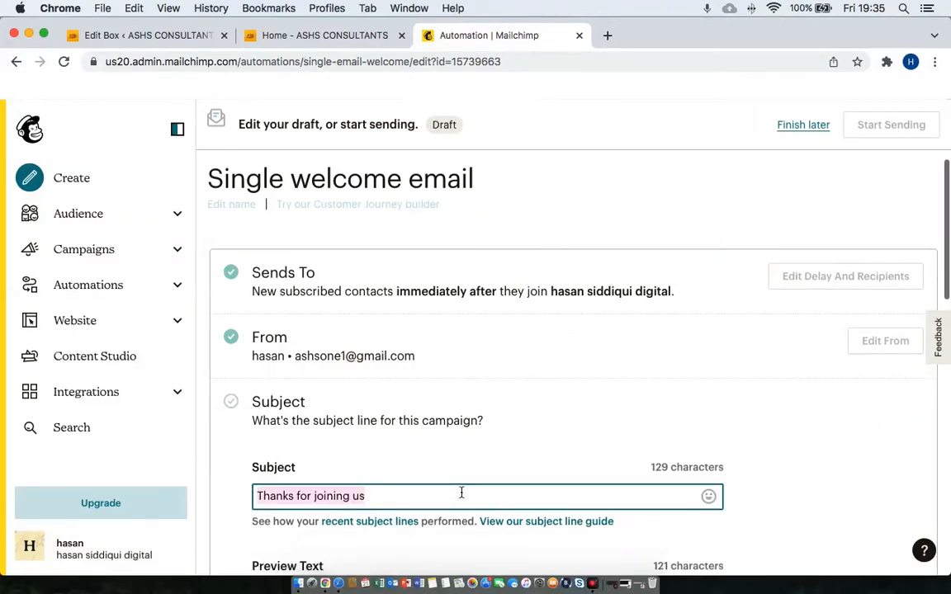
{"action": "type", "text": "Free Email Marketing Course"}
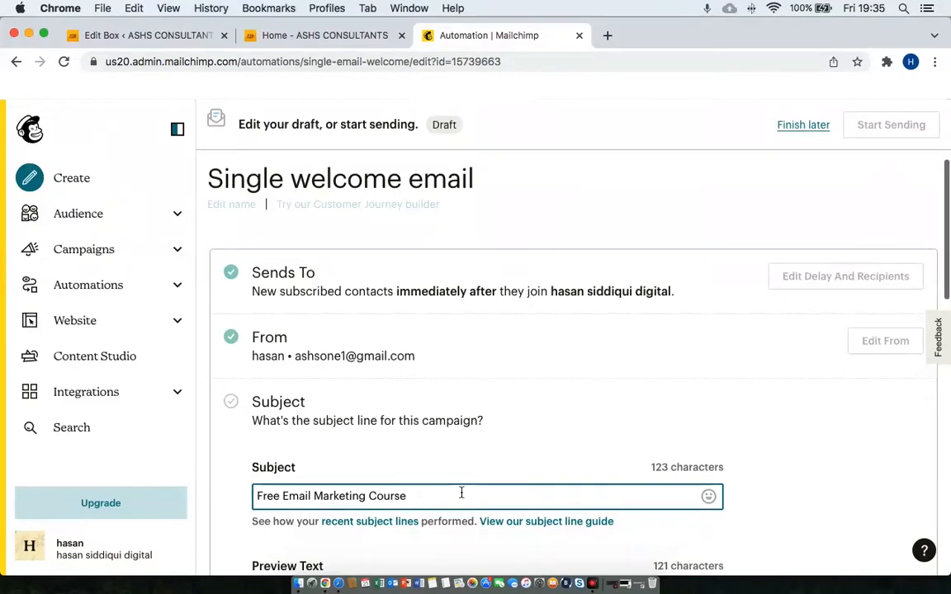
{"action": "scroll", "coordinate": [545, 396], "scroll_direction": "down", "scroll_amount": 3}
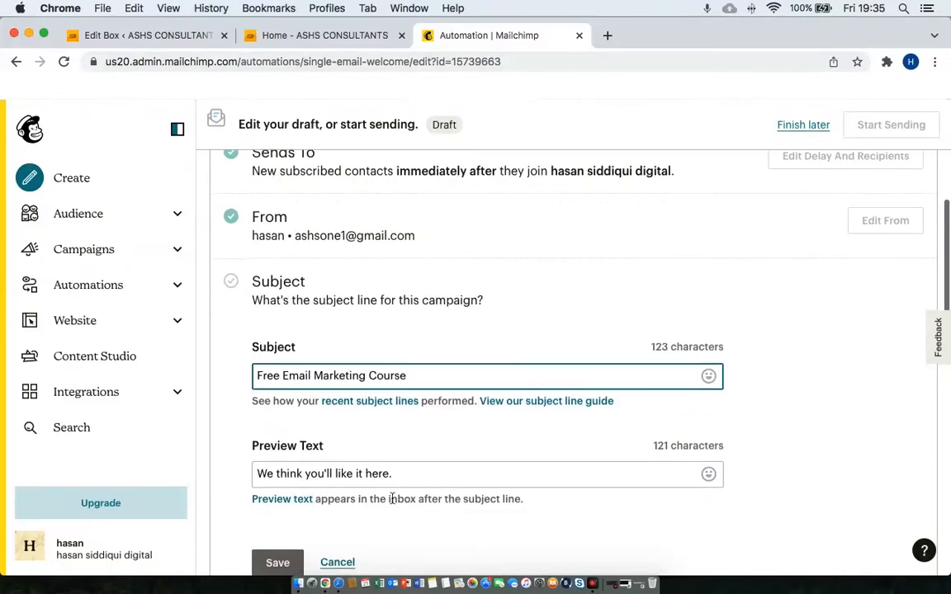
{"action": "triple_click", "coordinate": [431, 471]}
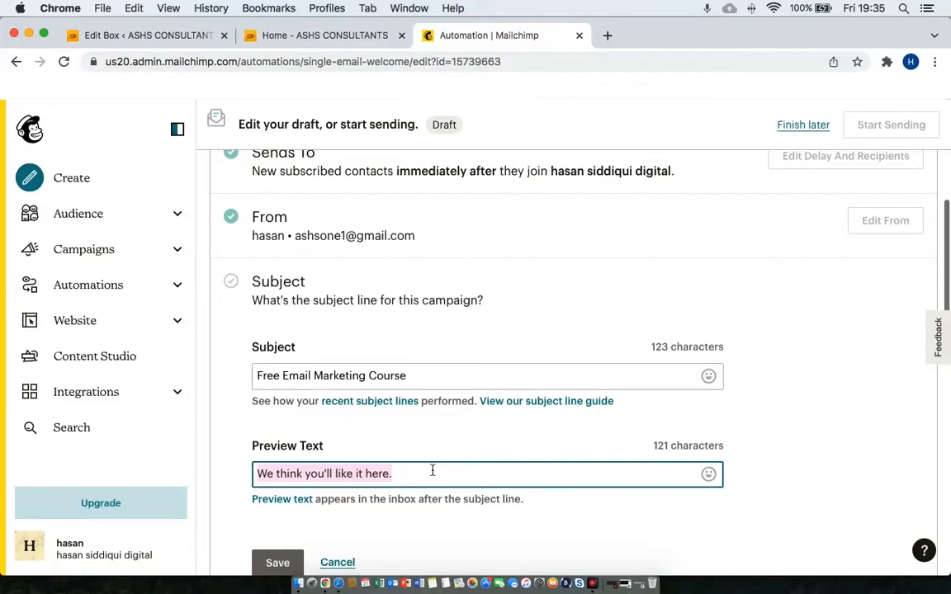
{"action": "type", "text": "Worth "}
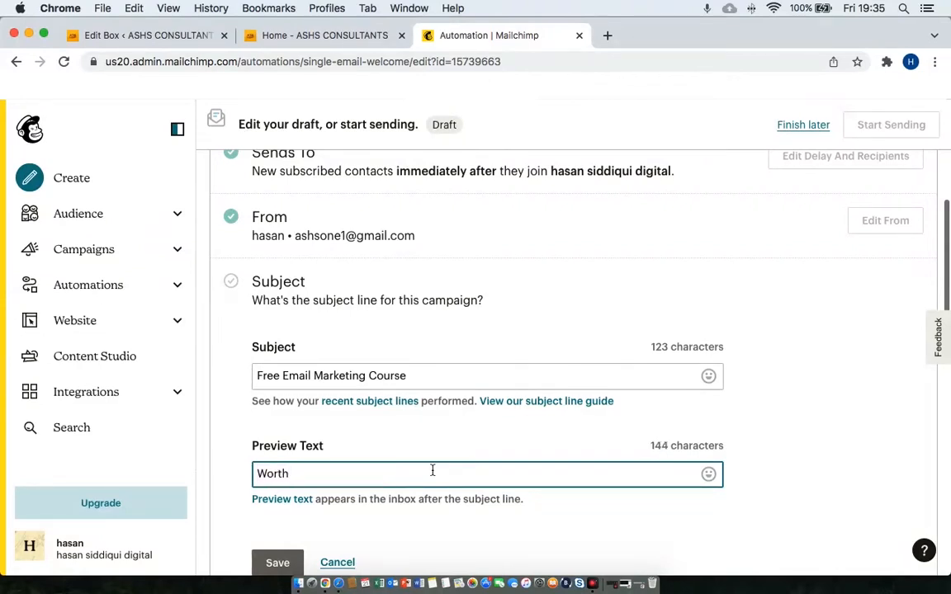
{"action": "type", "text": "$14.99 free ciurse"}
{"action": "key", "text": "BackSpace"}
{"action": "key", "text": "BackSpace"}
{"action": "key", "text": "BackSpace"}
{"action": "key", "text": "BackSpace"}
{"action": "type", "text": "ourse"}
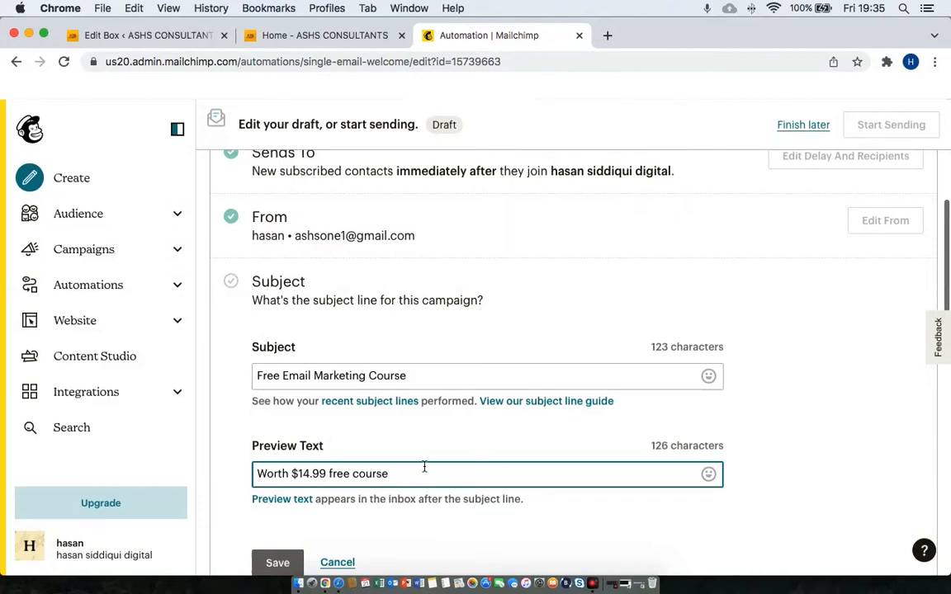
{"action": "scroll", "coordinate": [445, 437], "scroll_direction": "down", "scroll_amount": 2}
{"action": "left_click", "coordinate": [278, 500]}
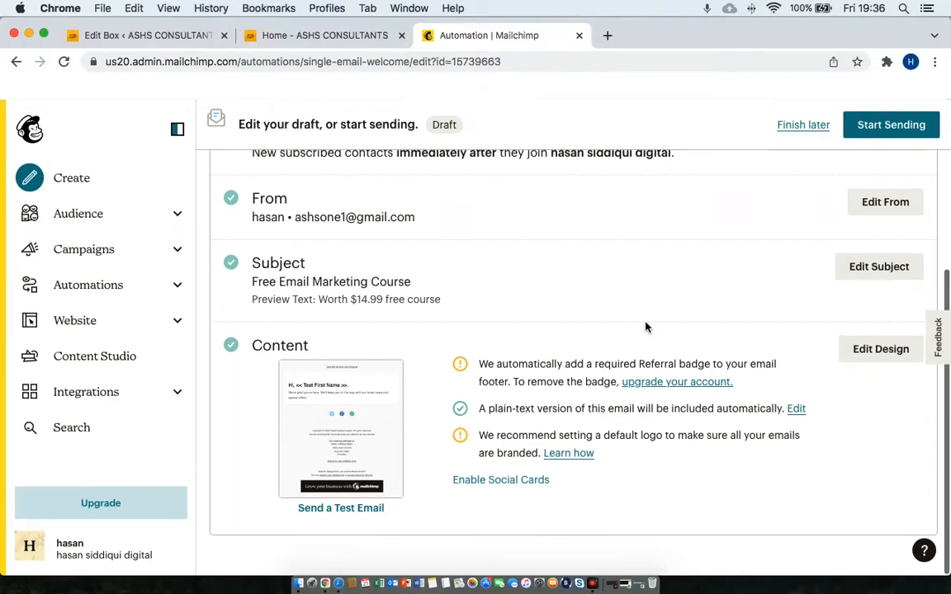
Pick the Simple Text basic layout for the welcome email and confirm the template change.
{"action": "left_click", "coordinate": [864, 350]}
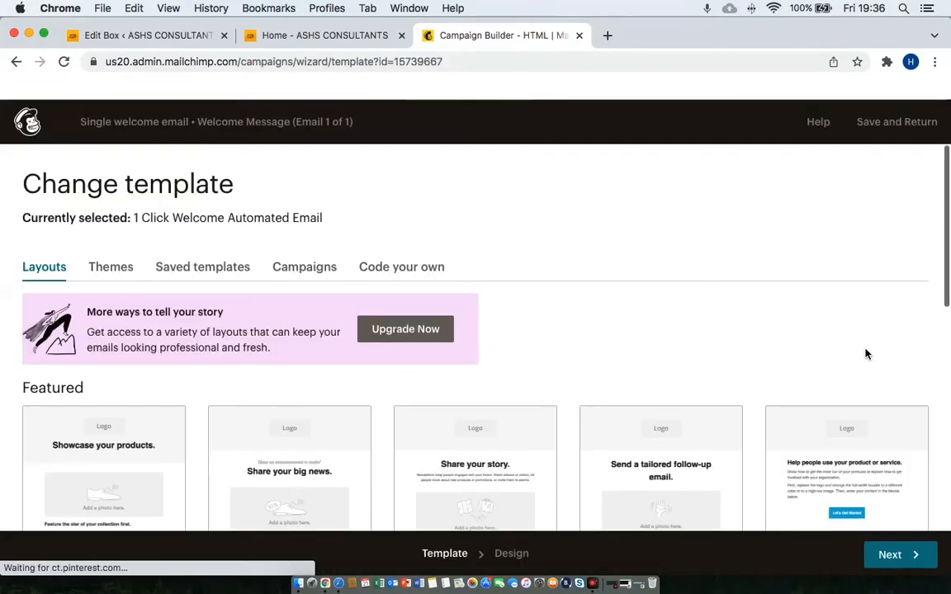
{"action": "scroll", "coordinate": [866, 353], "scroll_direction": "down", "scroll_amount": 2}
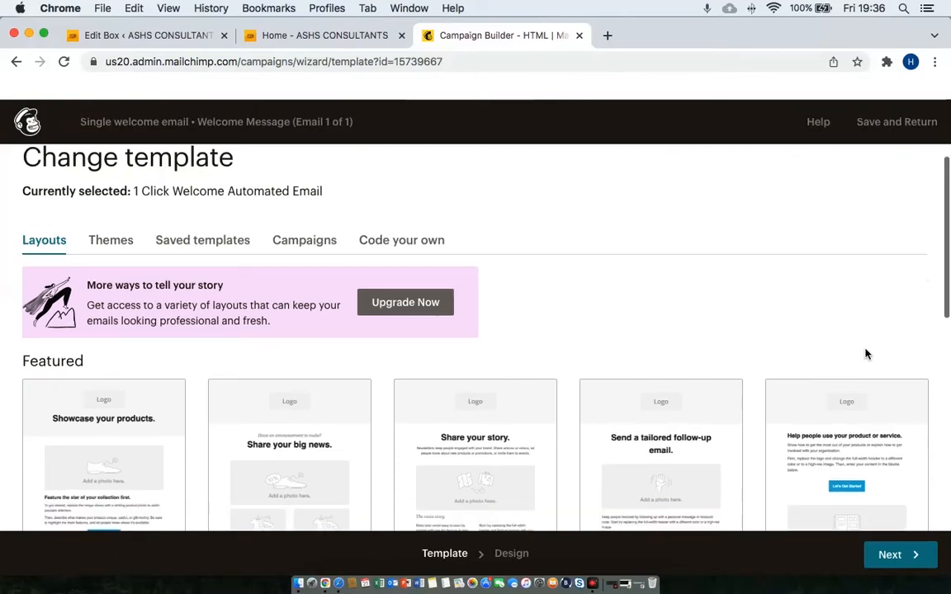
{"action": "scroll", "coordinate": [866, 353], "scroll_direction": "down", "scroll_amount": 5}
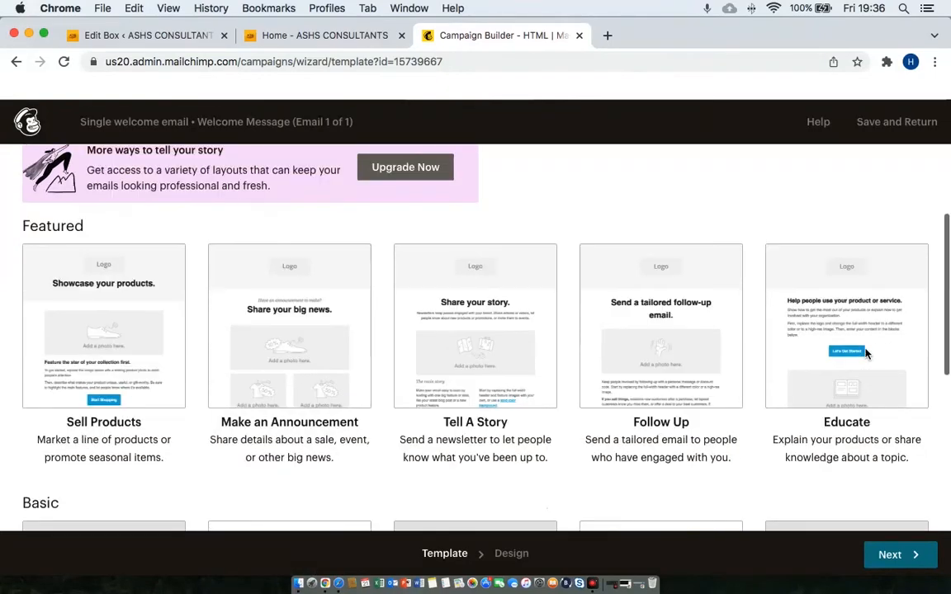
{"action": "scroll", "coordinate": [866, 353], "scroll_direction": "down", "scroll_amount": 3}
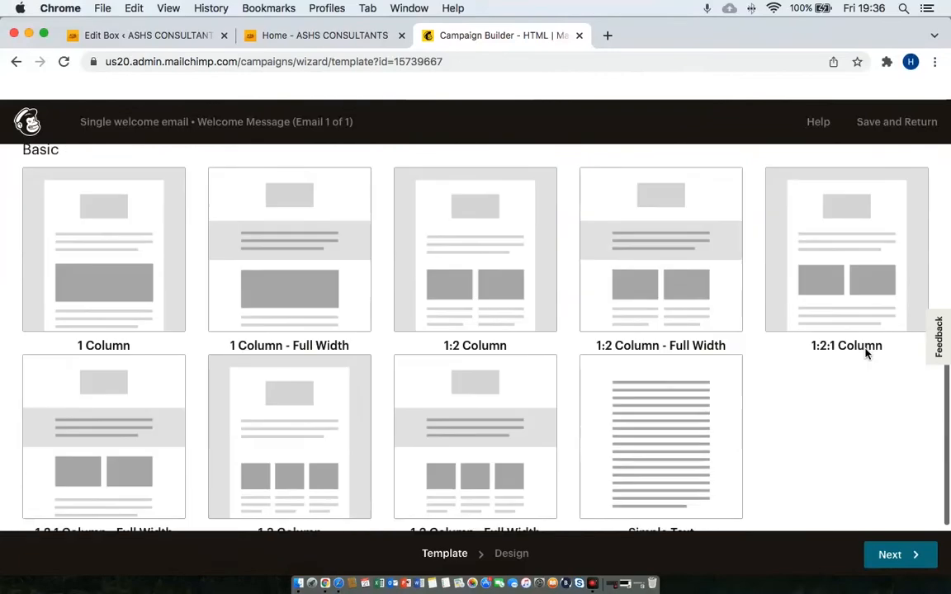
{"action": "scroll", "coordinate": [865, 353], "scroll_direction": "up", "scroll_amount": 5}
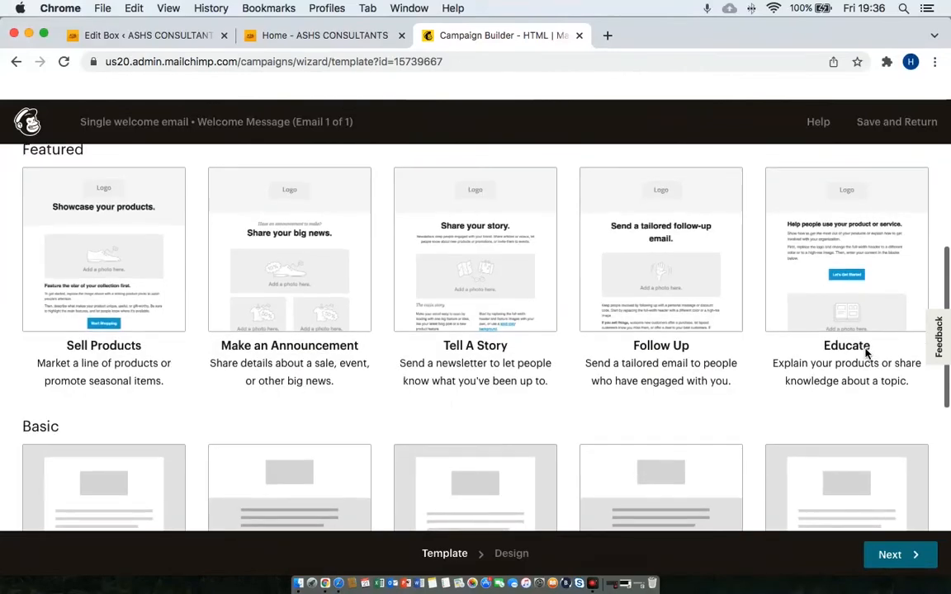
{"action": "scroll", "coordinate": [865, 353], "scroll_direction": "down", "scroll_amount": 1}
{"action": "scroll", "coordinate": [866, 353], "scroll_direction": "down", "scroll_amount": 5}
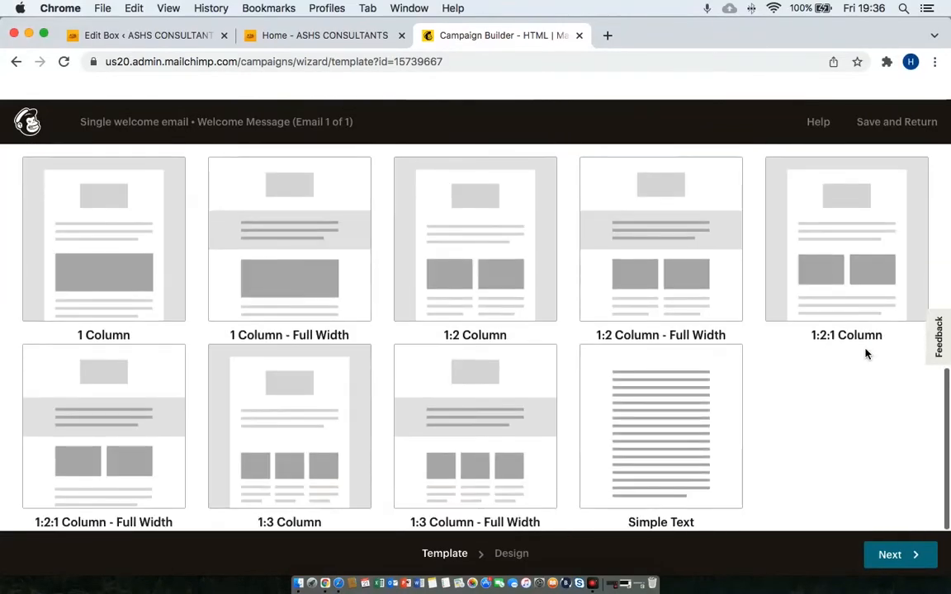
{"action": "left_click", "coordinate": [647, 446]}
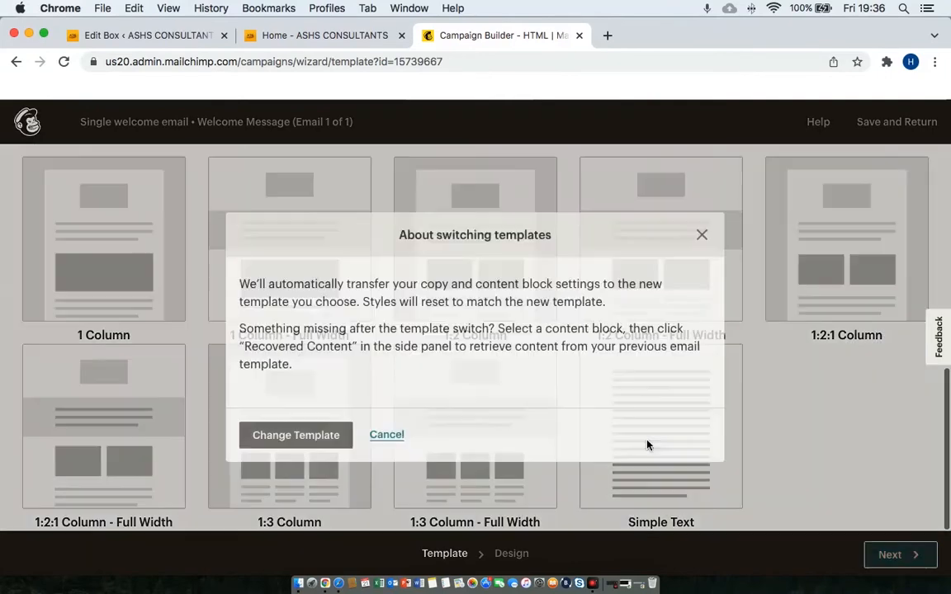
{"action": "left_click", "coordinate": [332, 432]}
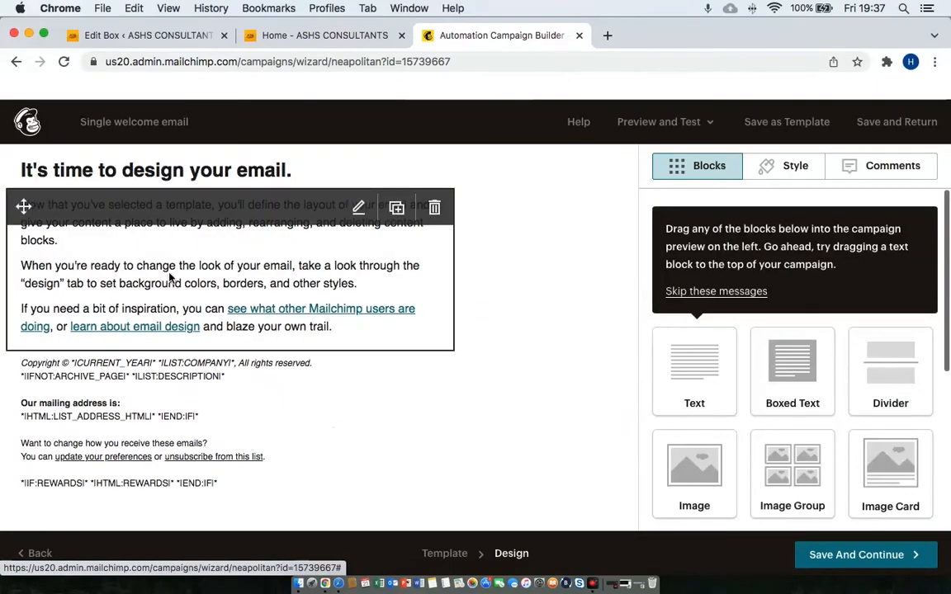
Delete all three placeholder paragraphs from the text block.
{"action": "left_click", "coordinate": [152, 176]}
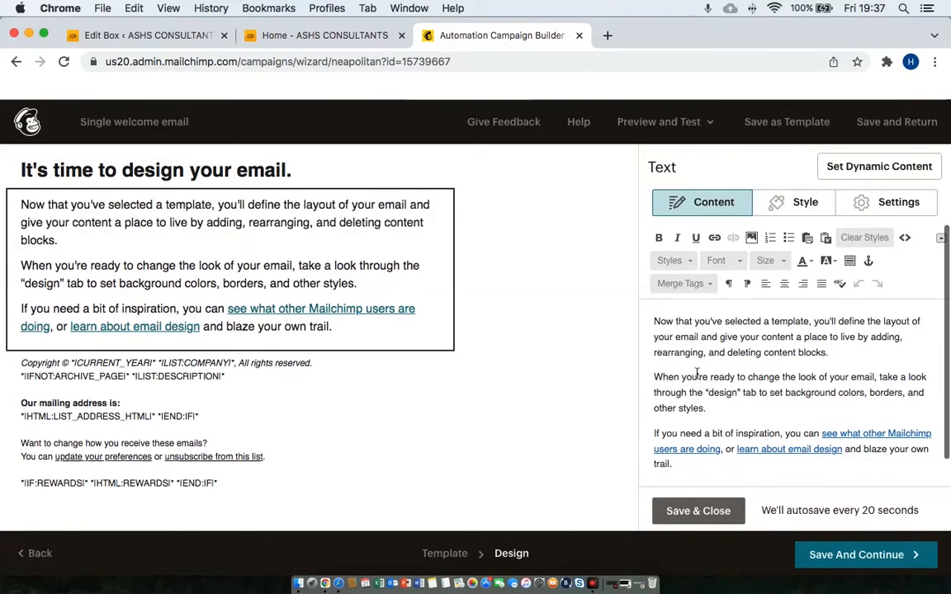
{"action": "left_click_drag", "start_coordinate": [655, 321], "coordinate": [727, 352]}
{"action": "left_click_drag", "start_coordinate": [673, 464], "coordinate": [648, 318]}
{"action": "key", "text": "BackSpace"}
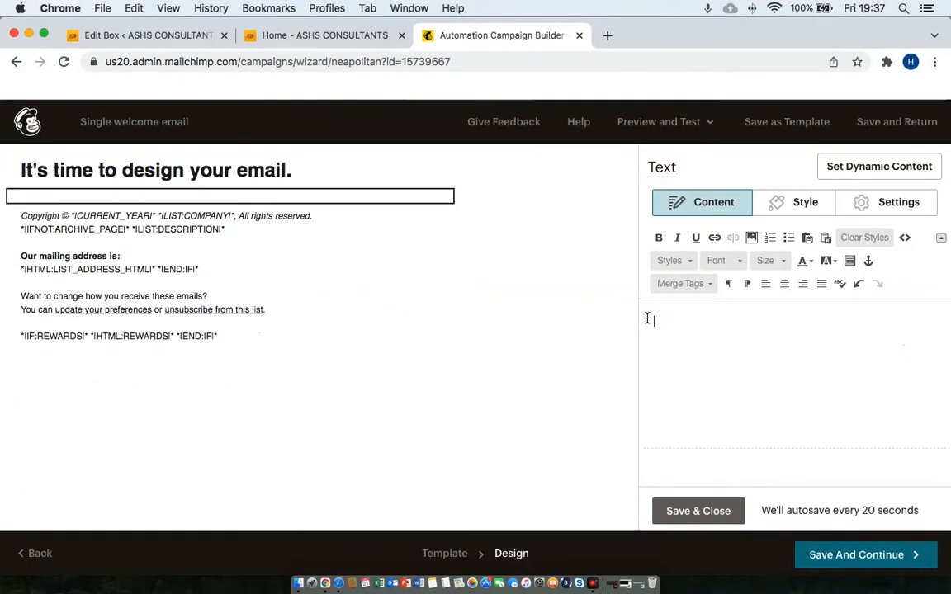
{"action": "left_click", "coordinate": [189, 313]}
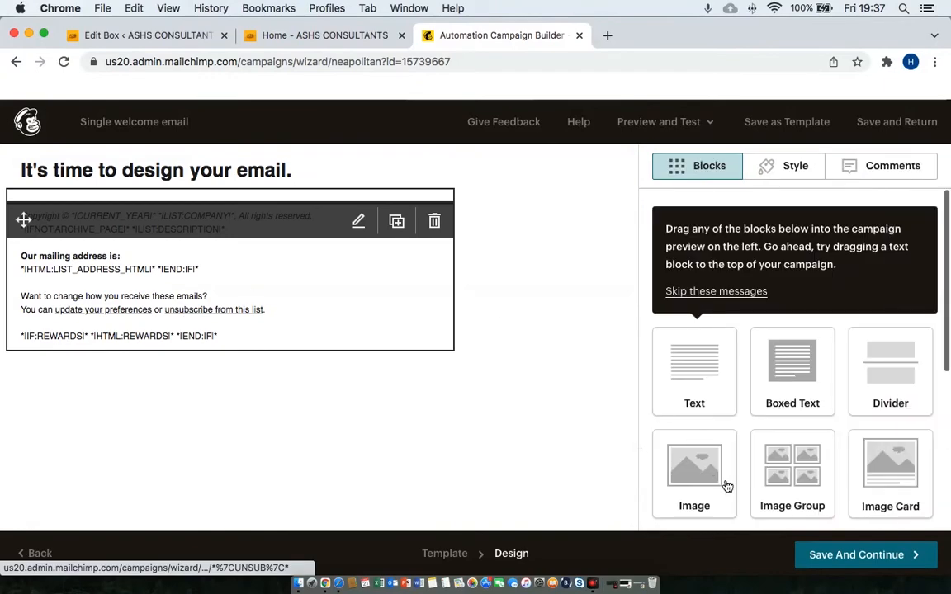
Delete the email's footer block.
{"action": "left_click", "coordinate": [287, 274]}
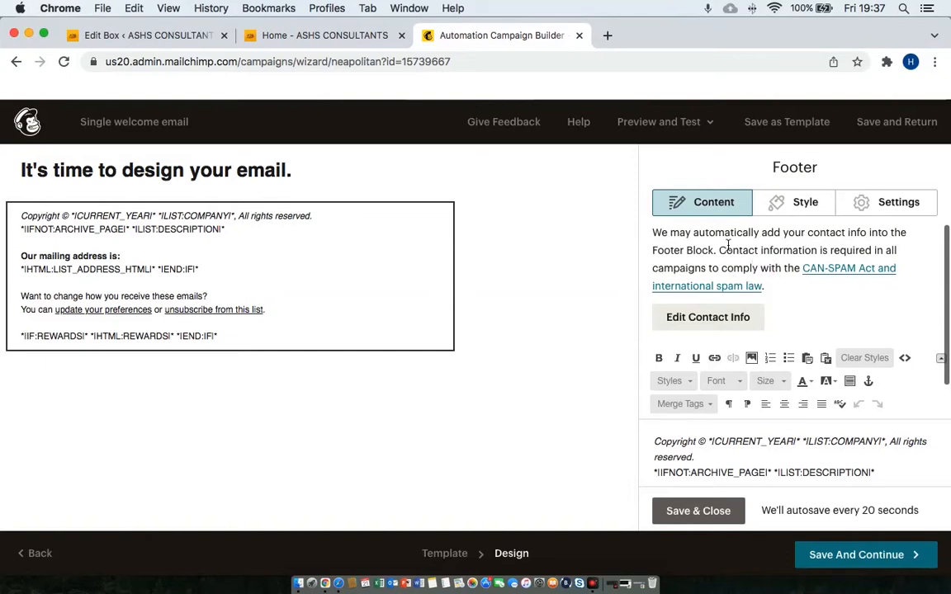
{"action": "scroll", "coordinate": [728, 244], "scroll_direction": "down", "scroll_amount": 2}
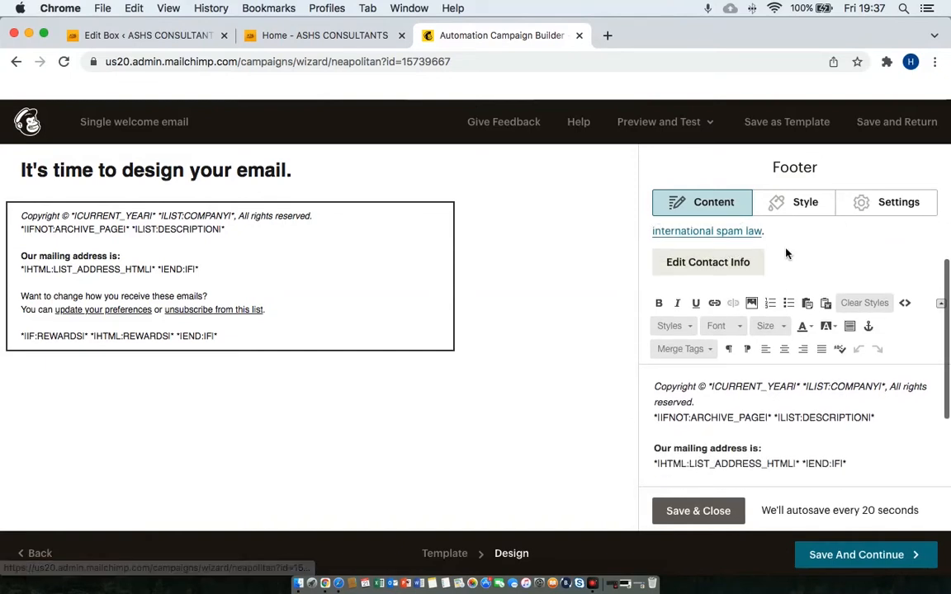
{"action": "scroll", "coordinate": [786, 254], "scroll_direction": "up", "scroll_amount": 2}
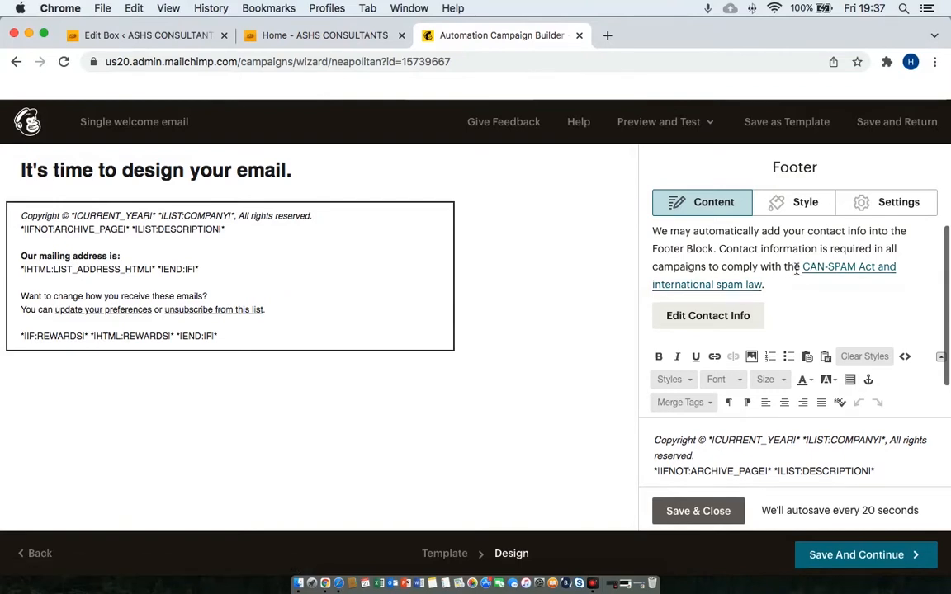
{"action": "scroll", "coordinate": [796, 268], "scroll_direction": "down", "scroll_amount": 1}
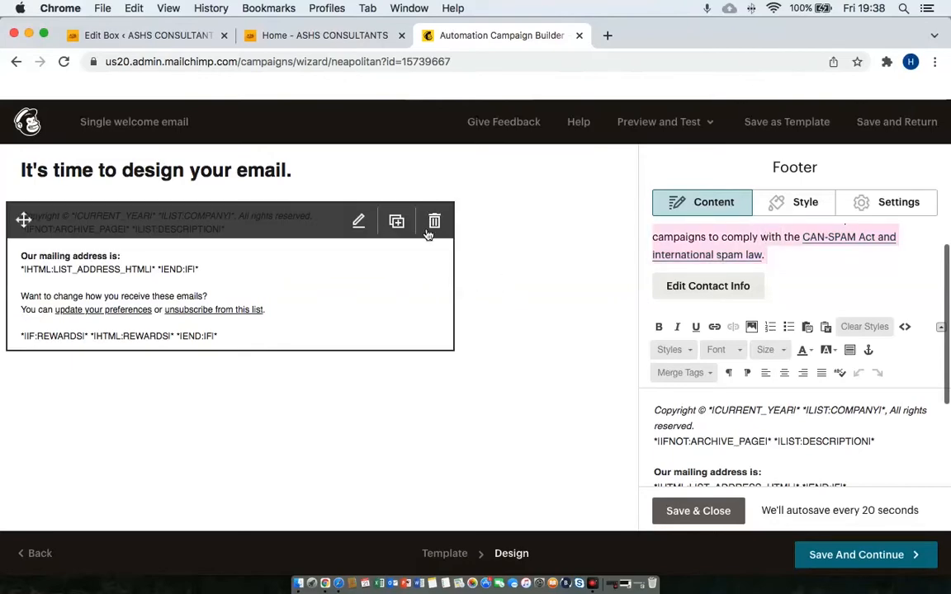
{"action": "left_click", "coordinate": [431, 225]}
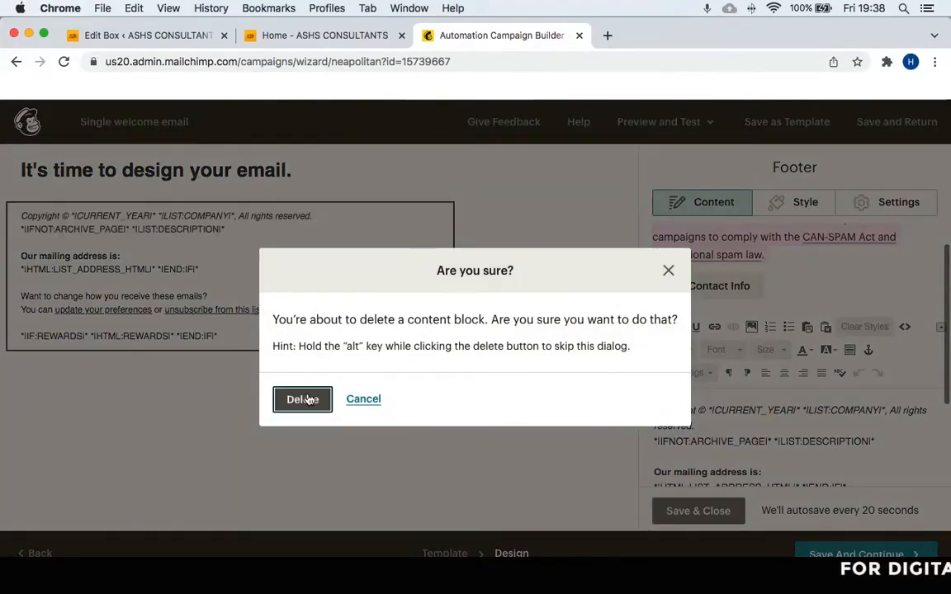
{"action": "left_click", "coordinate": [307, 399]}
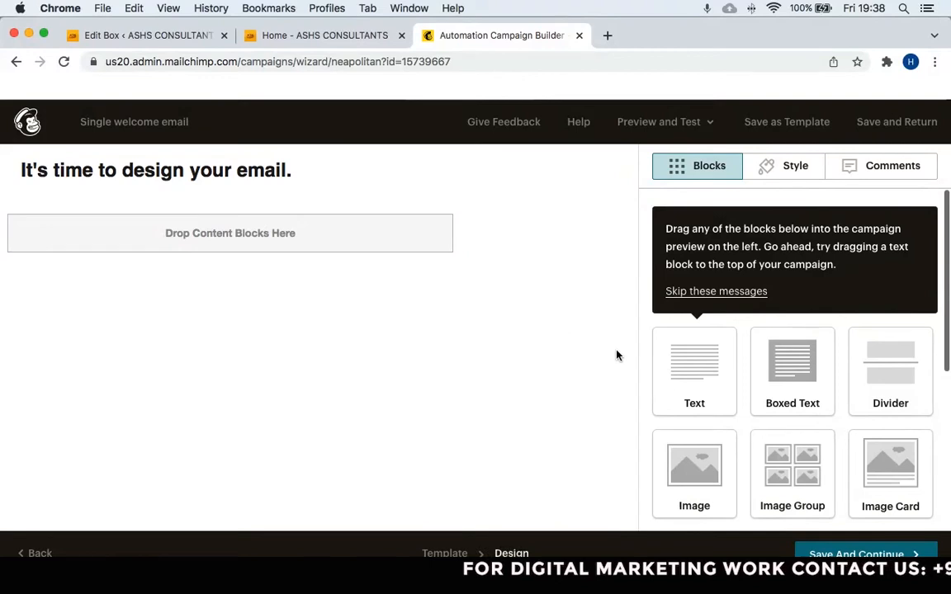
Add a text block saying 'Hi,' and thanking subscribers, pointing to the FREE email marketing course below.
{"action": "left_click_drag", "start_coordinate": [675, 374], "coordinate": [265, 264]}
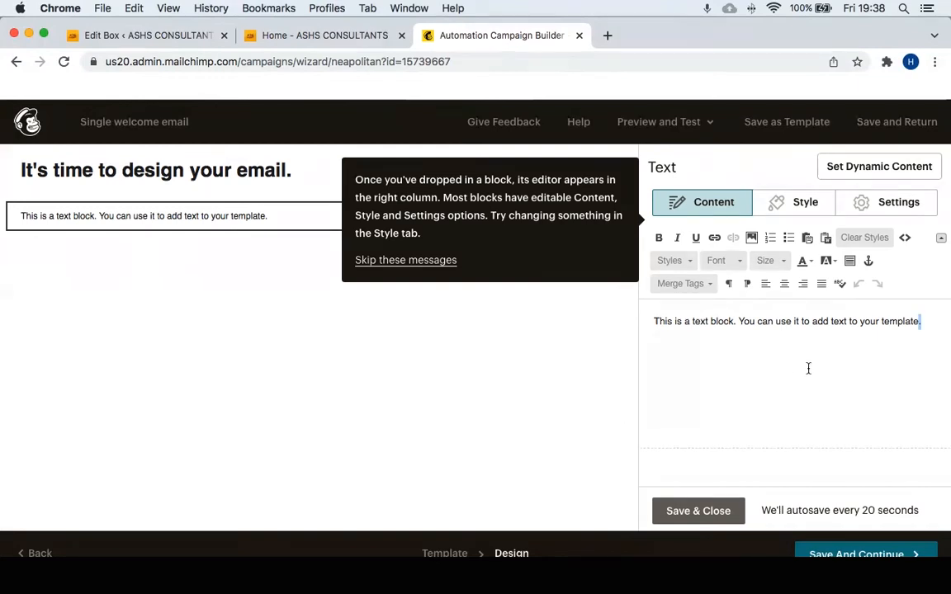
{"action": "key", "text": "super+a"}
{"action": "type", "text": "Hi"}
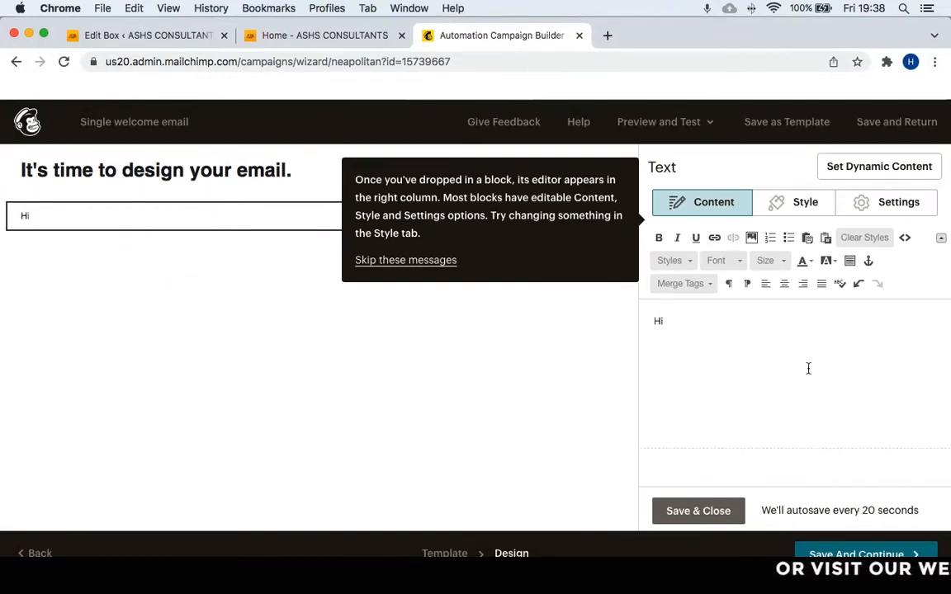
{"action": "type", "text": ","}
{"action": "key", "text": "Return"}
{"action": "type", "text": "Thankyou for your"}
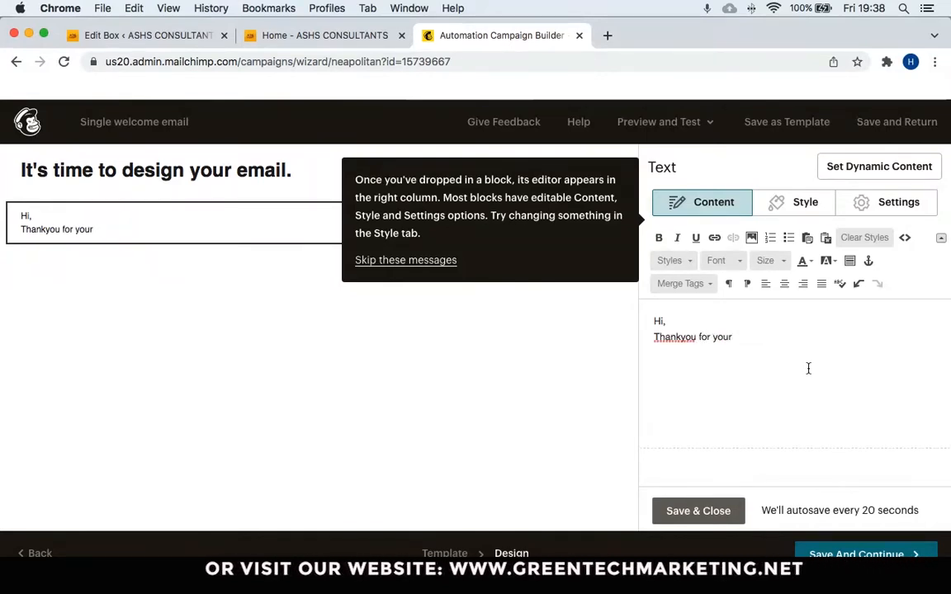
{"action": "type", "text": " Subscriber please find"}
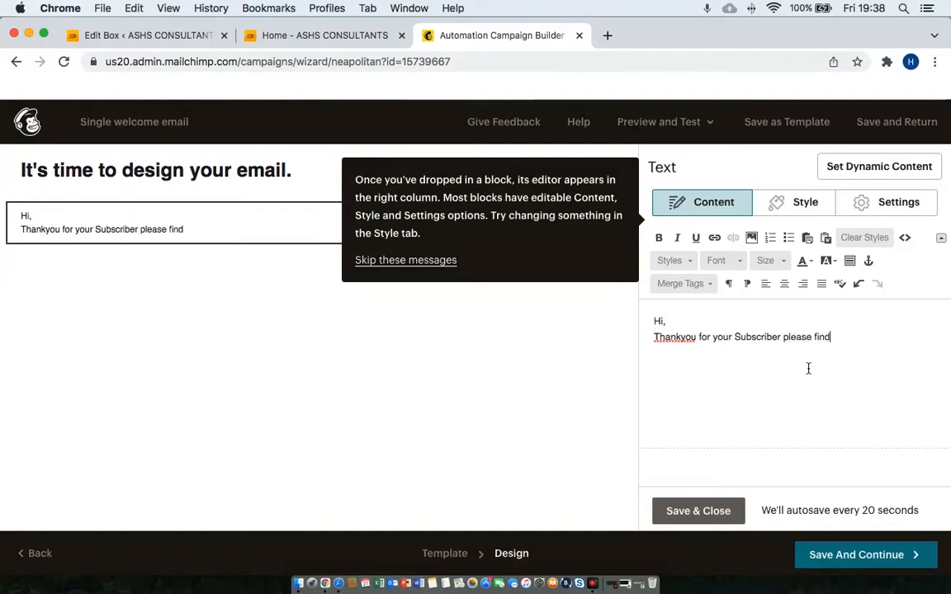
{"action": "type", "text": " FREE email marklet"}
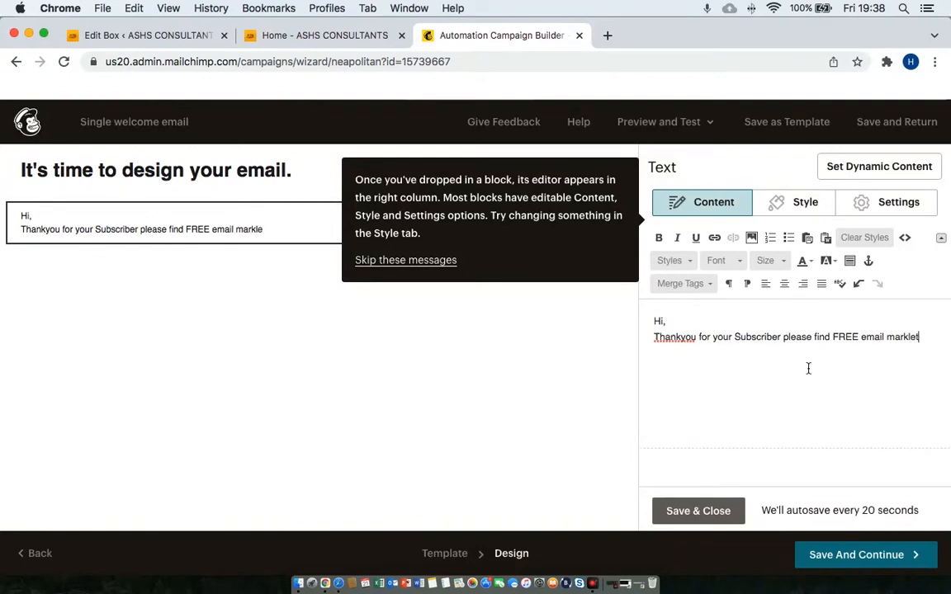
{"action": "key", "text": "BackSpace"}
{"action": "key", "text": "BackSpace"}
{"action": "key", "text": "BackSpace"}
{"action": "type", "text": "eting course "}
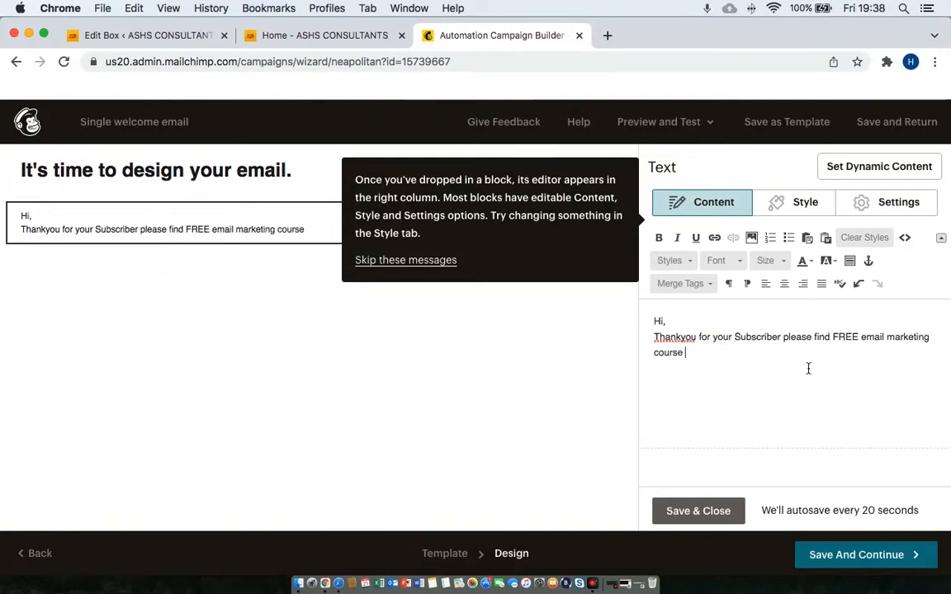
{"action": "type", "text": "Belo"}
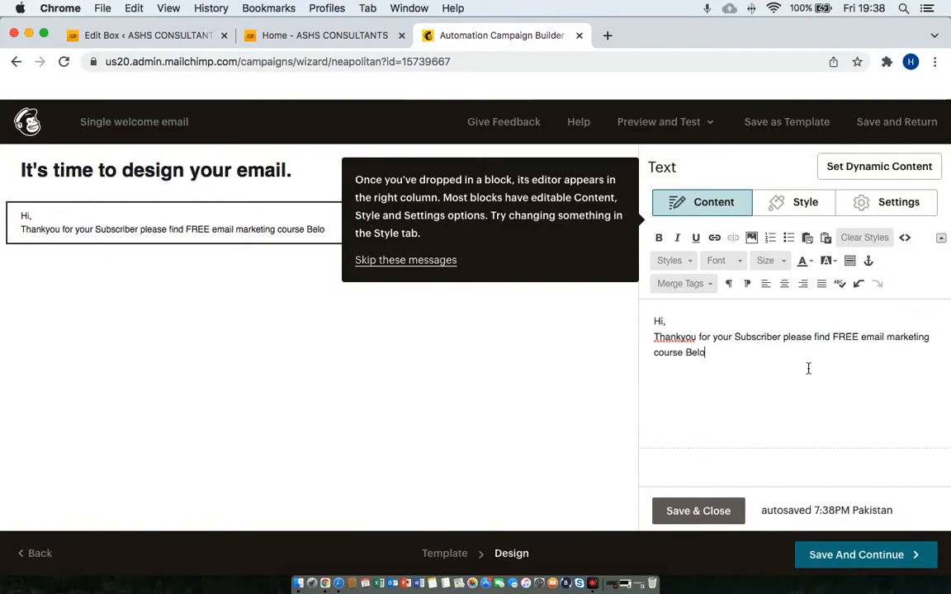
{"action": "type", "text": "w:"}
Add the line 'Free Email Marketing Course' underneath, correcting its typos, and select it.
{"action": "key", "text": "Return"}
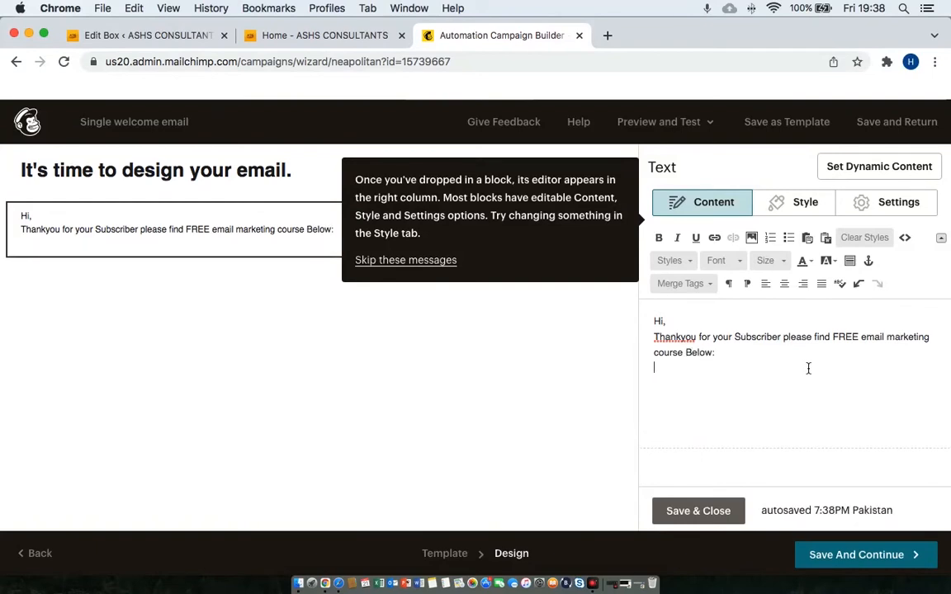
{"action": "type", "text": "Free Email Makrting"}
{"action": "key", "text": "BackSpace"}
{"action": "key", "text": "BackSpace"}
{"action": "key", "text": "BackSpace"}
{"action": "key", "text": "BackSpace"}
{"action": "type", "text": "etin"}
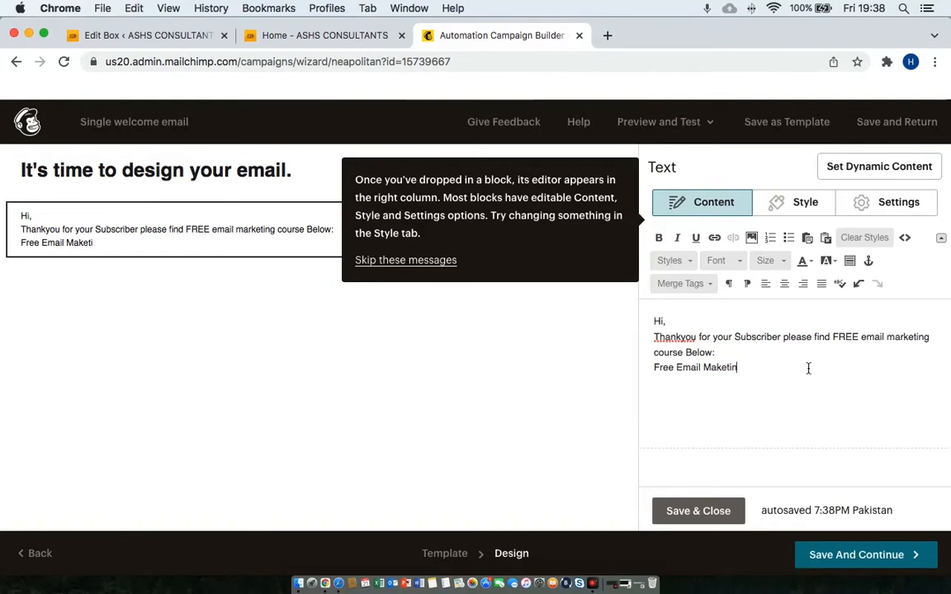
{"action": "type", "text": "g Course"}
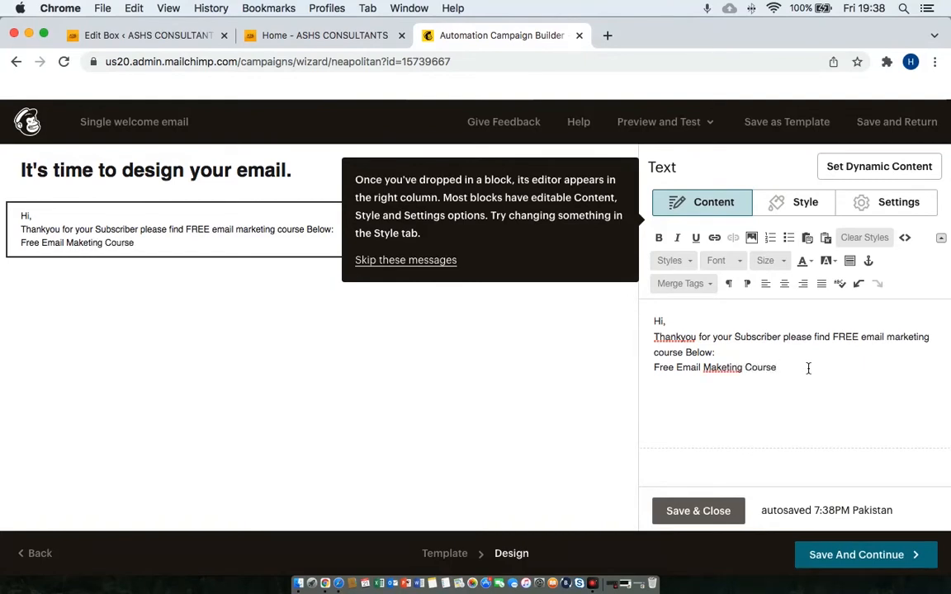
{"action": "left_click", "coordinate": [716, 368]}
{"action": "type", "text": "r"}
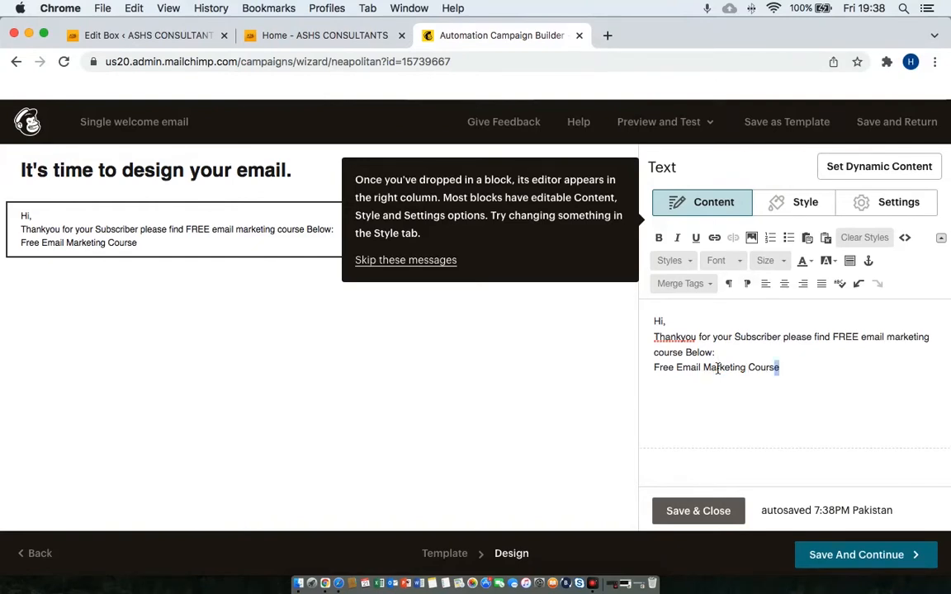
{"action": "key", "text": "shift+Left"}
{"action": "key", "text": "shift+Left"}
{"action": "key", "text": "shift+Left"}
{"action": "key", "text": "shift+Left"}
{"action": "key", "text": "shift+Left"}
{"action": "key", "text": "shift+Left"}
{"action": "key", "text": "shift+Left"}
{"action": "key", "text": "shift+Left"}
{"action": "key", "text": "shift+Left"}
{"action": "key", "text": "shift+Left"}
{"action": "key", "text": "shift+Left"}
{"action": "key", "text": "shift+Left"}
{"action": "key", "text": "shift+Left"}
{"action": "key", "text": "shift+Left"}
{"action": "key", "text": "shift+Left"}
{"action": "key", "text": "shift+Left"}
{"action": "key", "text": "shift+Left"}
{"action": "key", "text": "shift+Left"}
{"action": "key", "text": "shift+Left"}
{"action": "key", "text": "shift+Left"}
{"action": "key", "text": "shift+Left"}
{"action": "key", "text": "shift+Left"}
{"action": "key", "text": "shift+Left"}
{"action": "key", "text": "shift+Left"}
{"action": "key", "text": "shift+Left"}
{"action": "key", "text": "shift+Left"}
{"action": "key", "text": "shift+Left"}
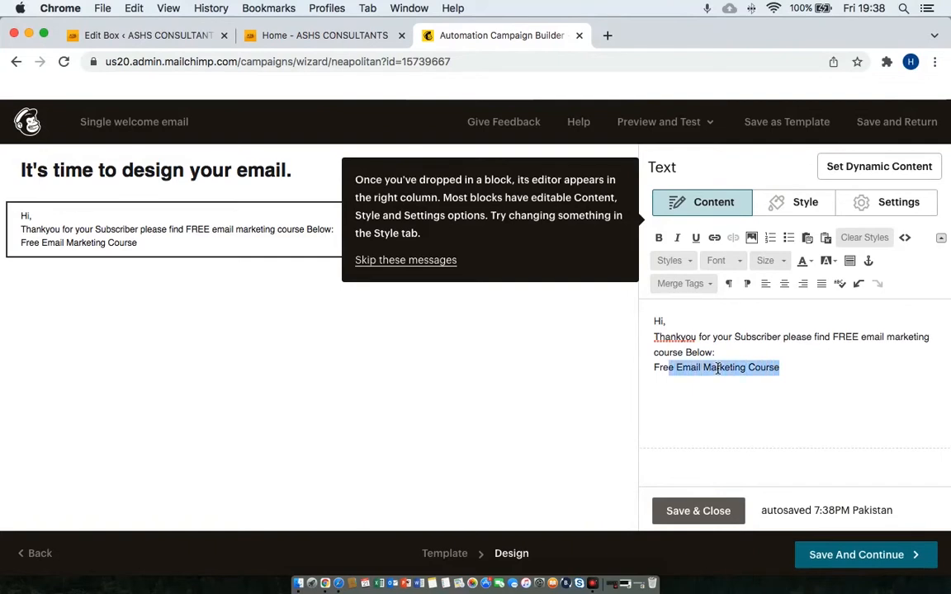
Make the course line bold and red.
{"action": "left_click", "coordinate": [658, 237]}
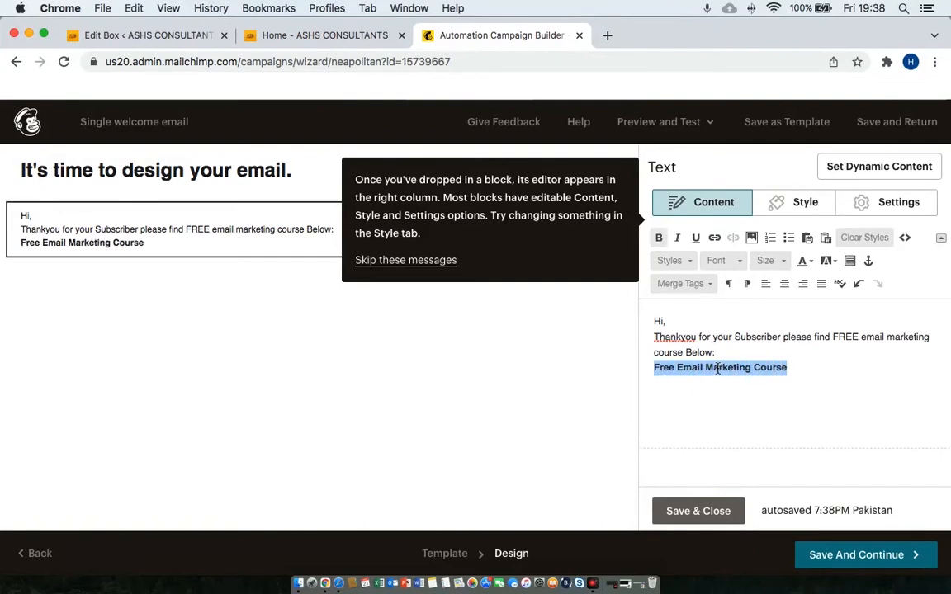
{"action": "left_click", "coordinate": [804, 261]}
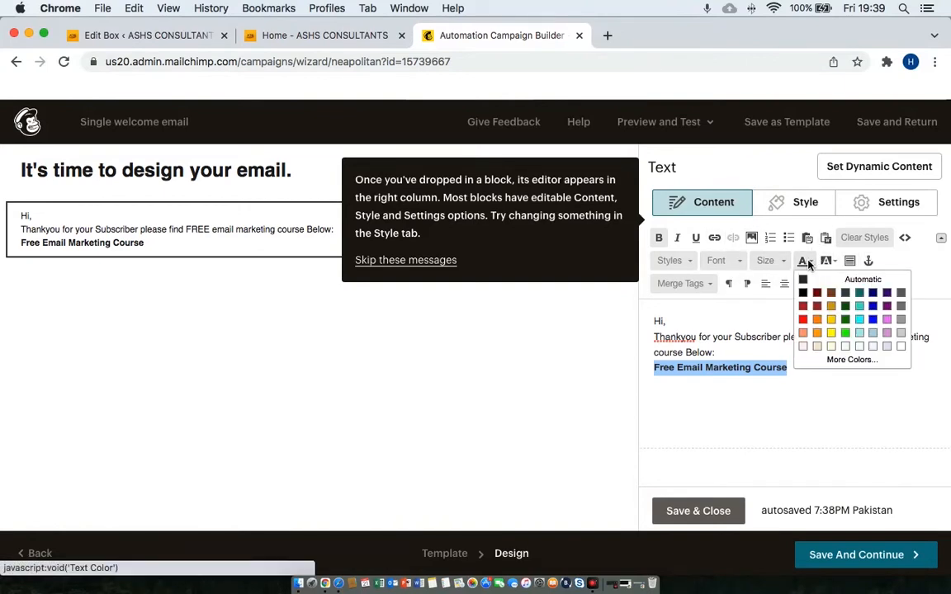
{"action": "left_click", "coordinate": [802, 318]}
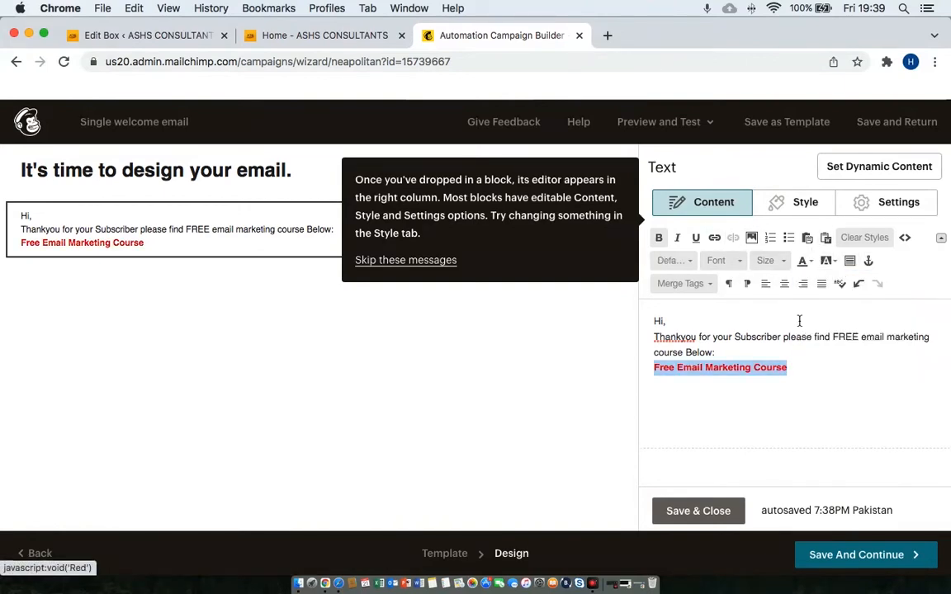
Link the course line to a File, bringing up the Content Studio.
{"action": "left_click", "coordinate": [716, 238]}
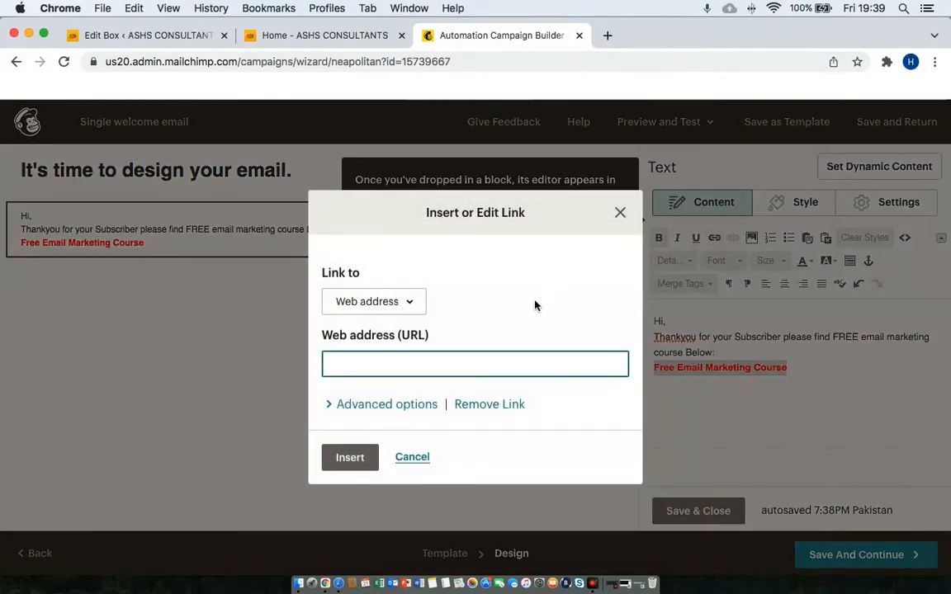
{"action": "type", "text": "www"}
{"action": "left_click", "coordinate": [402, 305]}
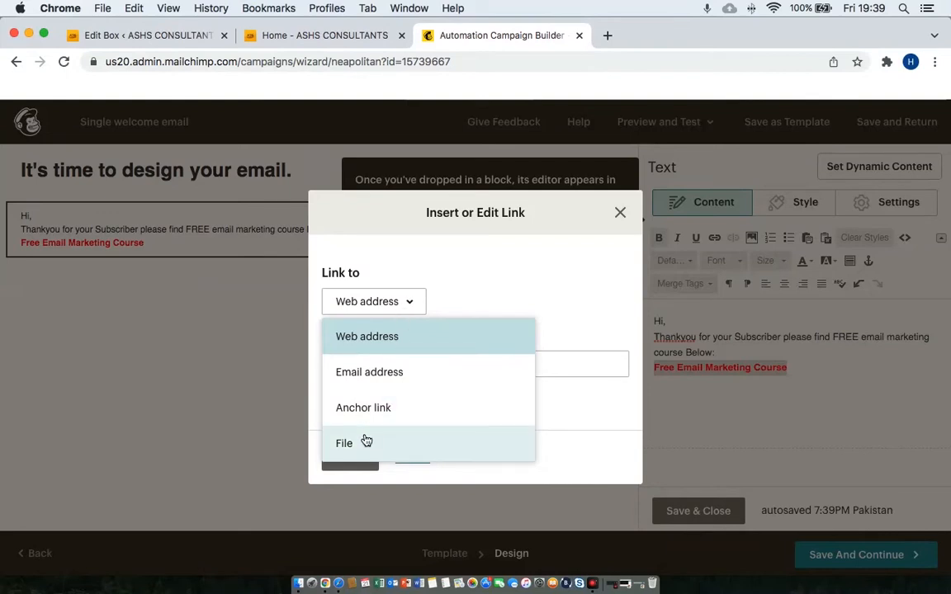
{"action": "left_click", "coordinate": [366, 441]}
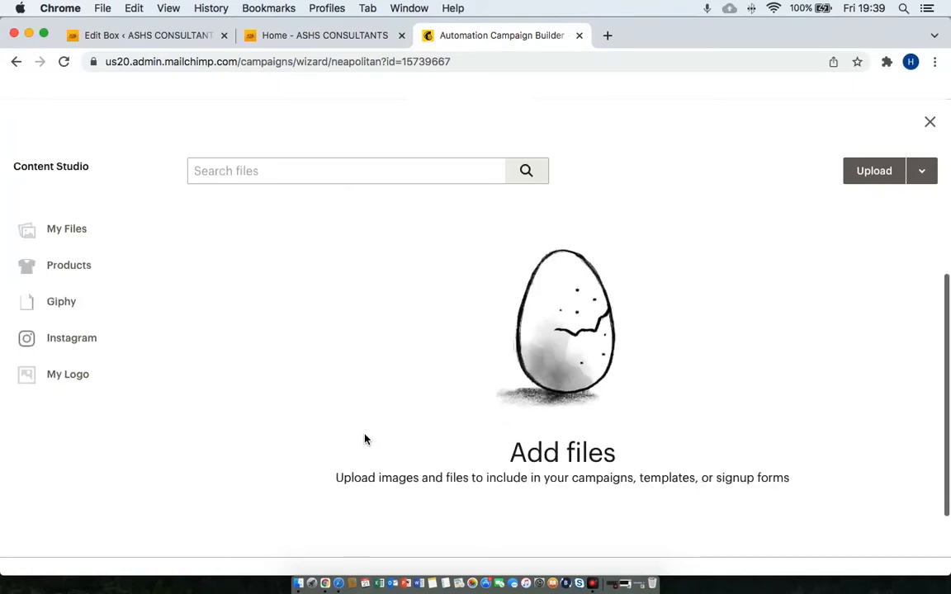
Go back to the template step and continue to the email design.
{"action": "left_click", "coordinate": [16, 61]}
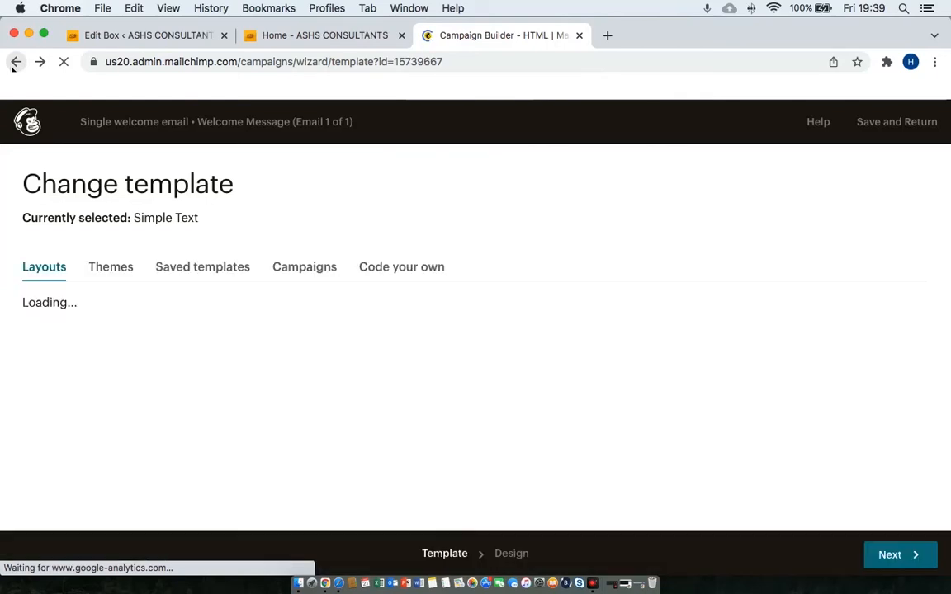
{"action": "scroll", "coordinate": [395, 418], "scroll_direction": "down", "scroll_amount": 10}
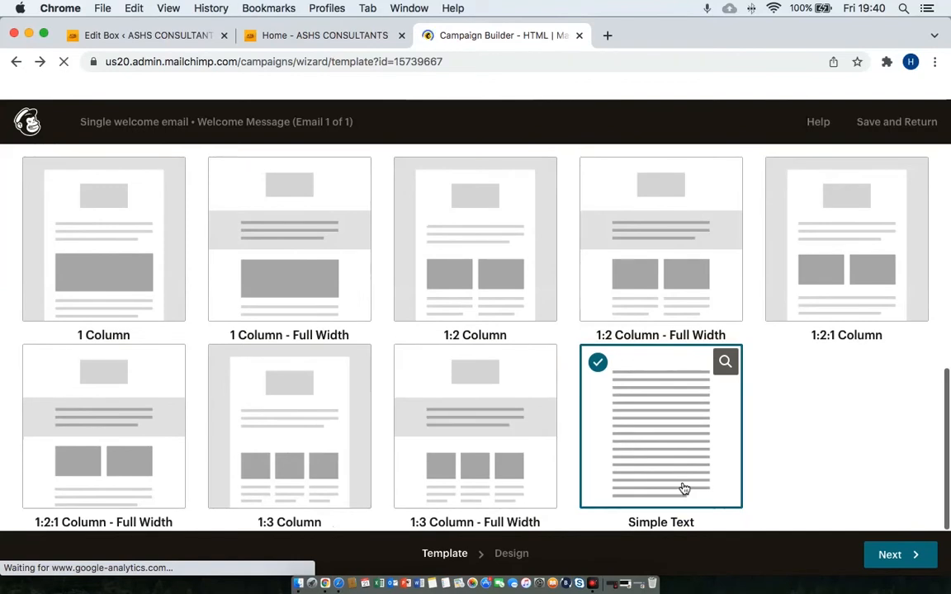
{"action": "left_click", "coordinate": [913, 555]}
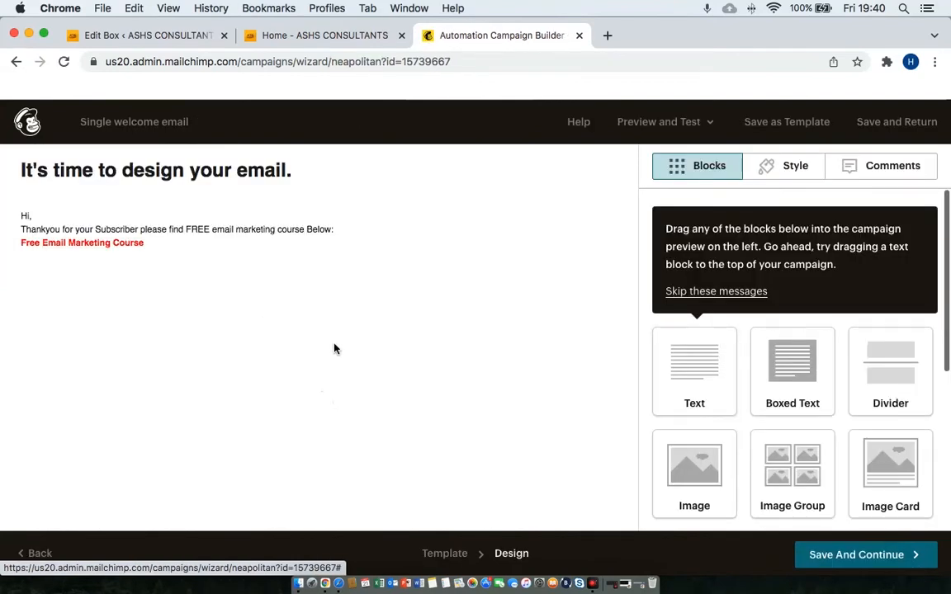
Add the 'Regards' sign-off with the sender's name to the message text and save the design.
{"action": "mouse_move", "coordinate": [178, 232]}
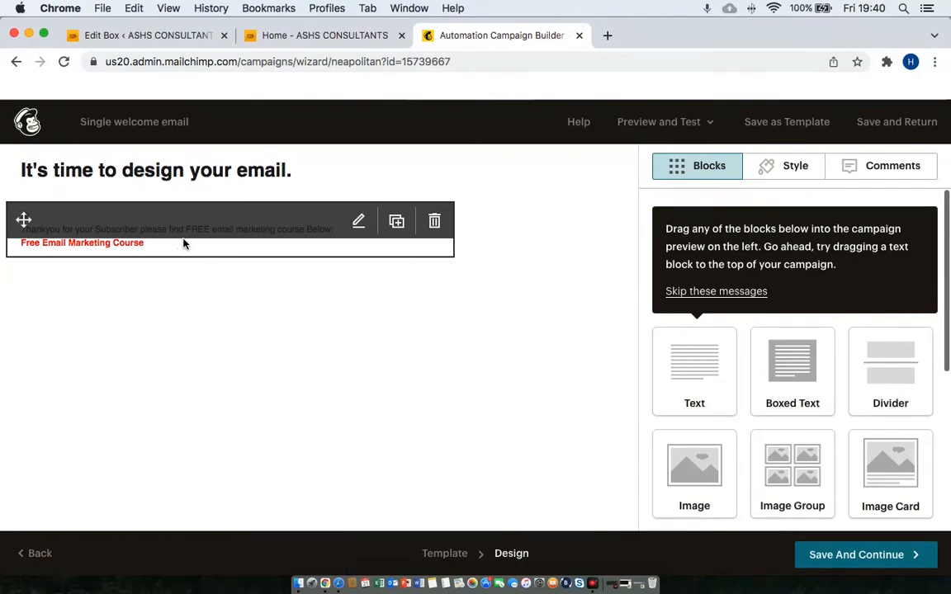
{"action": "left_click", "coordinate": [359, 223]}
{"action": "type", "text": "Regards"}
{"action": "key", "text": "Return"}
{"action": "type", "text": "Hasan S"}
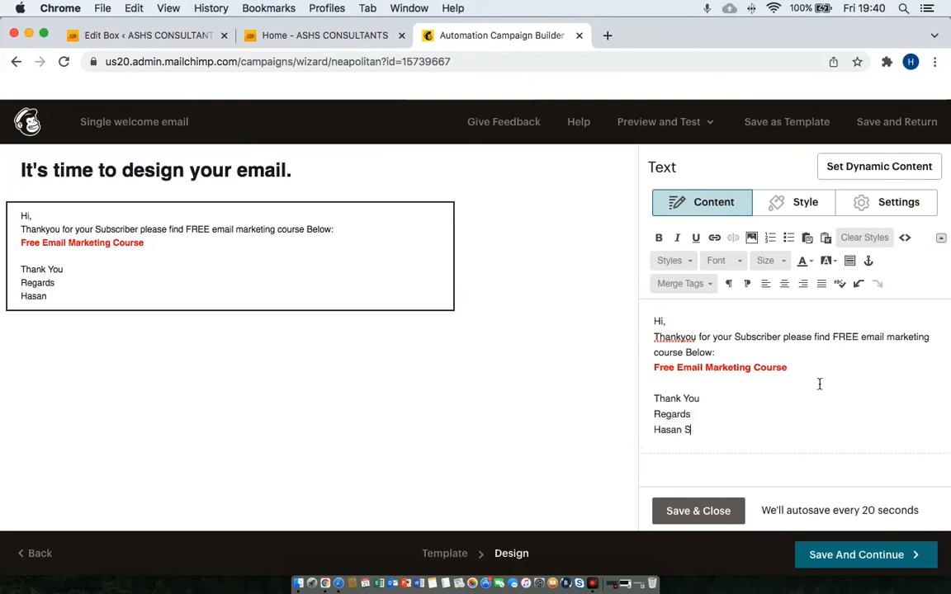
{"action": "type", "text": "iddiqui"}
{"action": "key", "text": "BackSpace"}
{"action": "key", "text": "BackSpace"}
{"action": "type", "text": "iqui"}
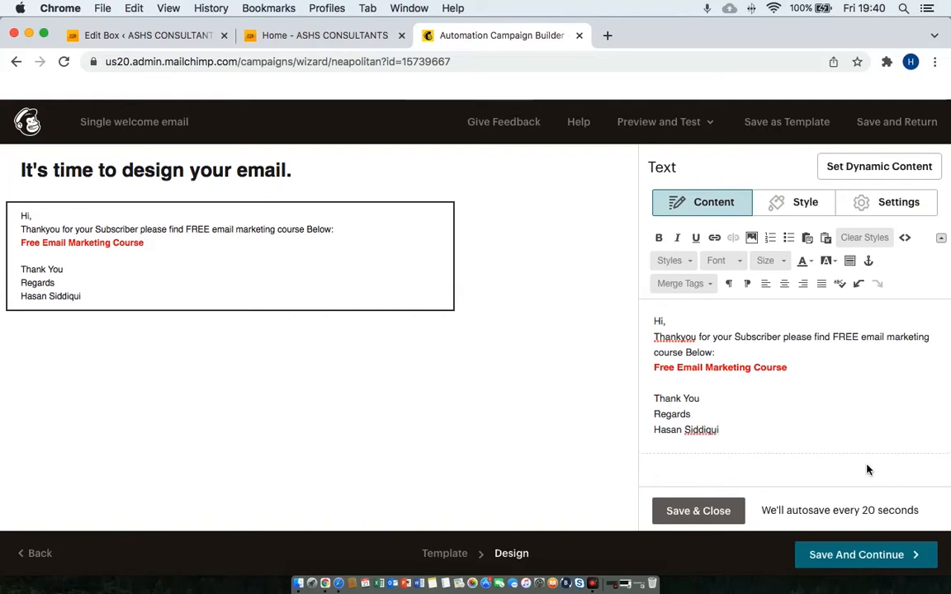
{"action": "left_click", "coordinate": [691, 512]}
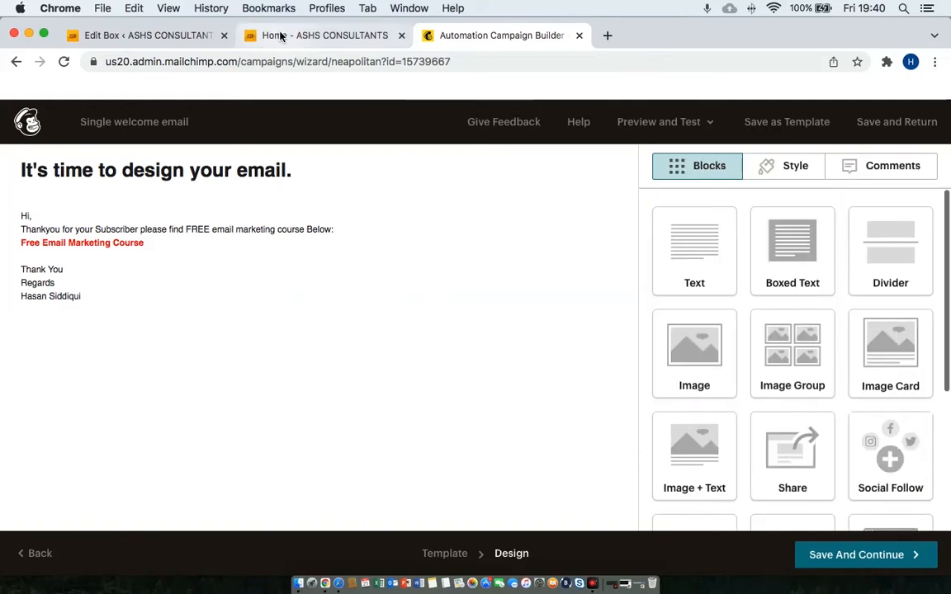
{"action": "left_click", "coordinate": [863, 570]}
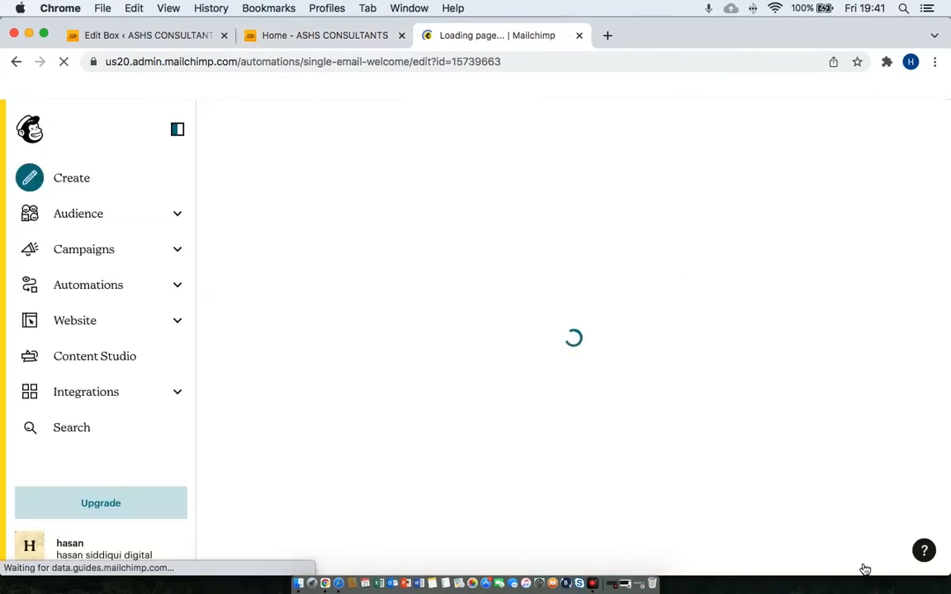
Try the ASHS Consultants popup's first name field and terms checkbox, then return to Mailchimp.
{"action": "left_click", "coordinate": [349, 45]}
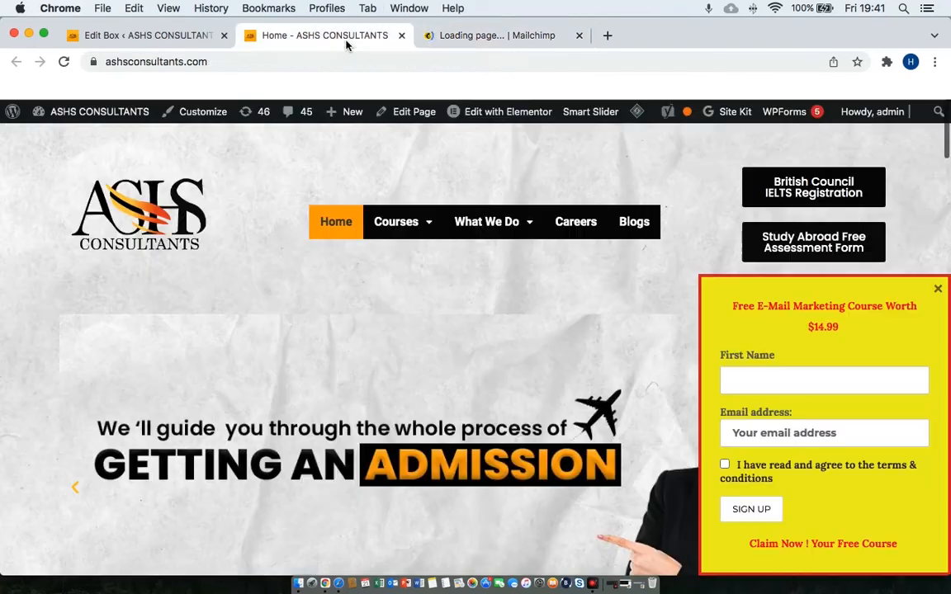
{"action": "left_click", "coordinate": [789, 381]}
{"action": "left_click", "coordinate": [829, 475]}
{"action": "left_click", "coordinate": [519, 38]}
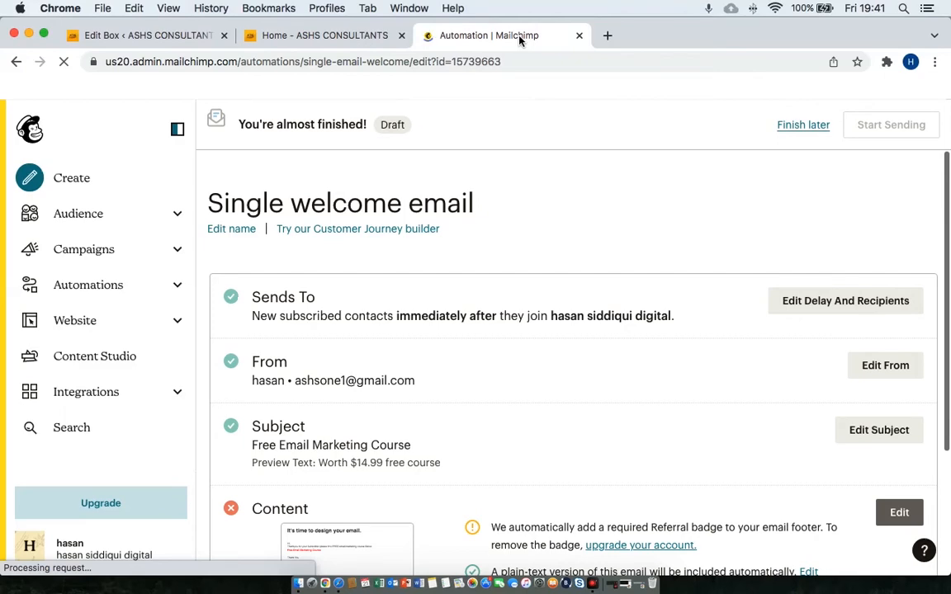
Review the automation summary and leave it as a draft with Finish later.
{"action": "scroll", "coordinate": [637, 433], "scroll_direction": "down", "scroll_amount": 2}
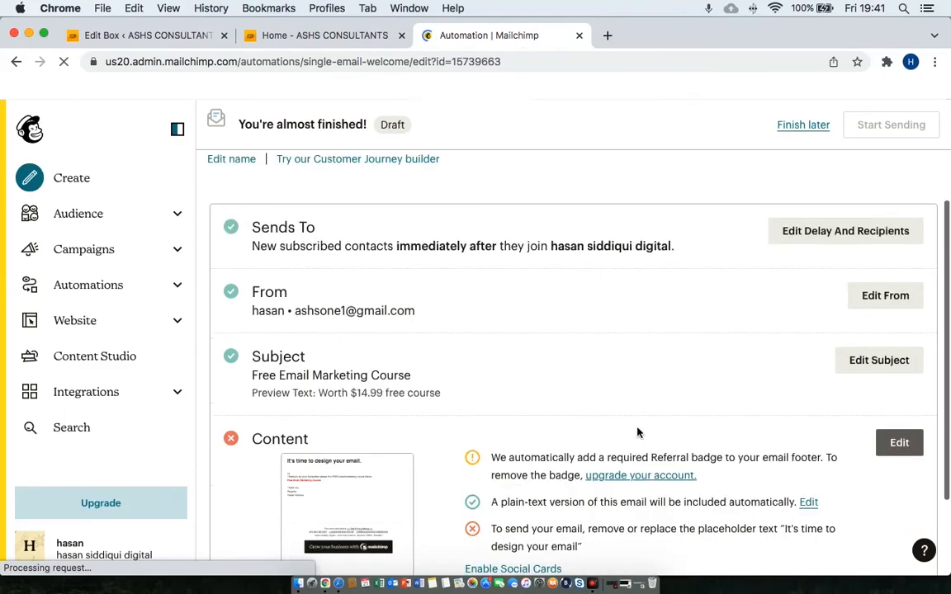
{"action": "scroll", "coordinate": [637, 431], "scroll_direction": "down", "scroll_amount": 3}
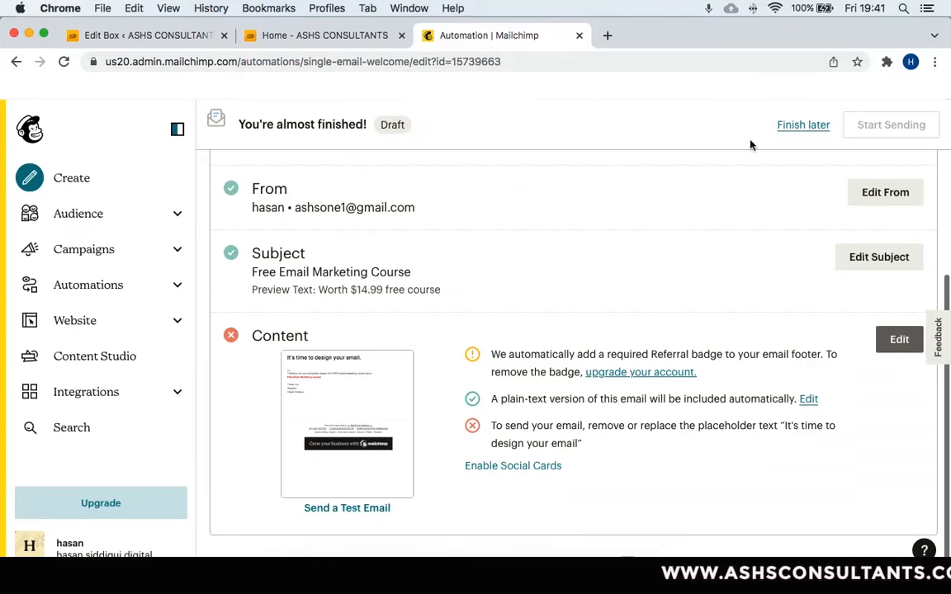
{"action": "left_click", "coordinate": [787, 124]}
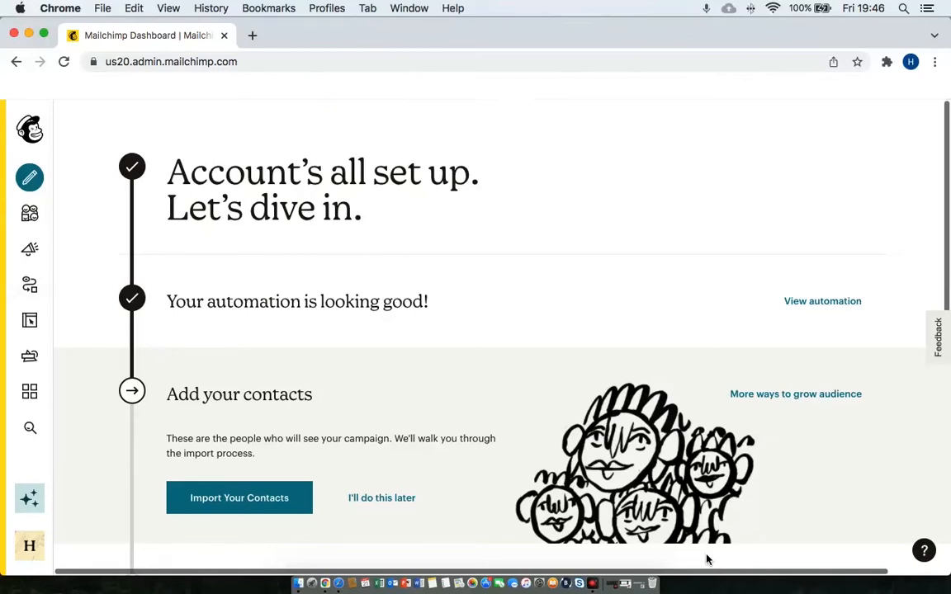
Expand the Audience section in the sidebar and open the audience dashboard.
{"action": "mouse_move", "coordinate": [6, 229]}
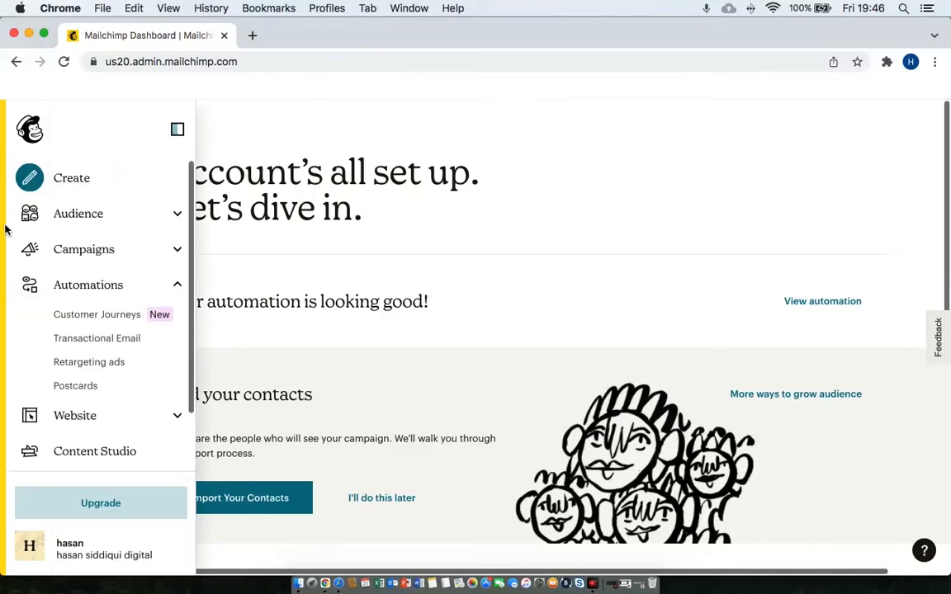
{"action": "left_click", "coordinate": [93, 222]}
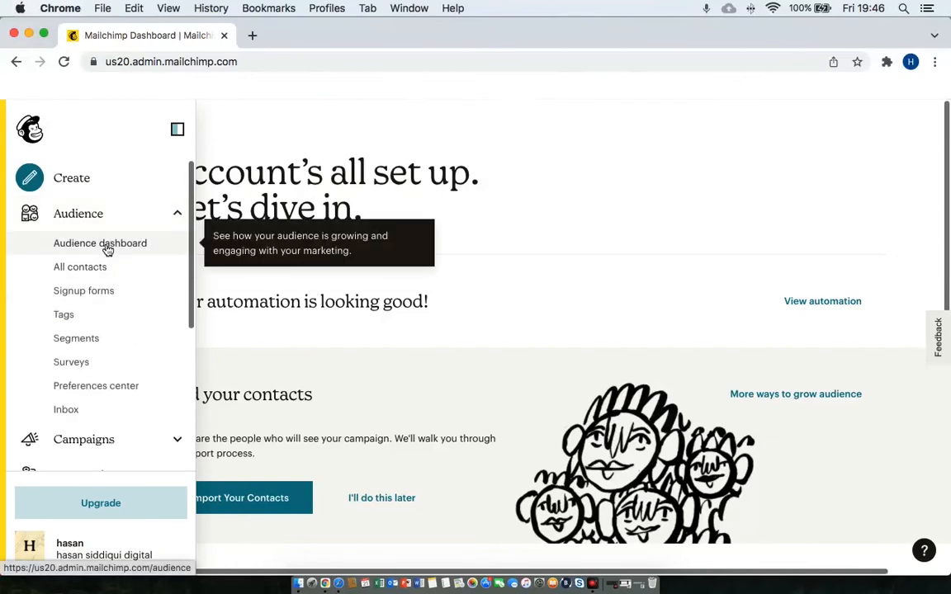
{"action": "left_click", "coordinate": [107, 247]}
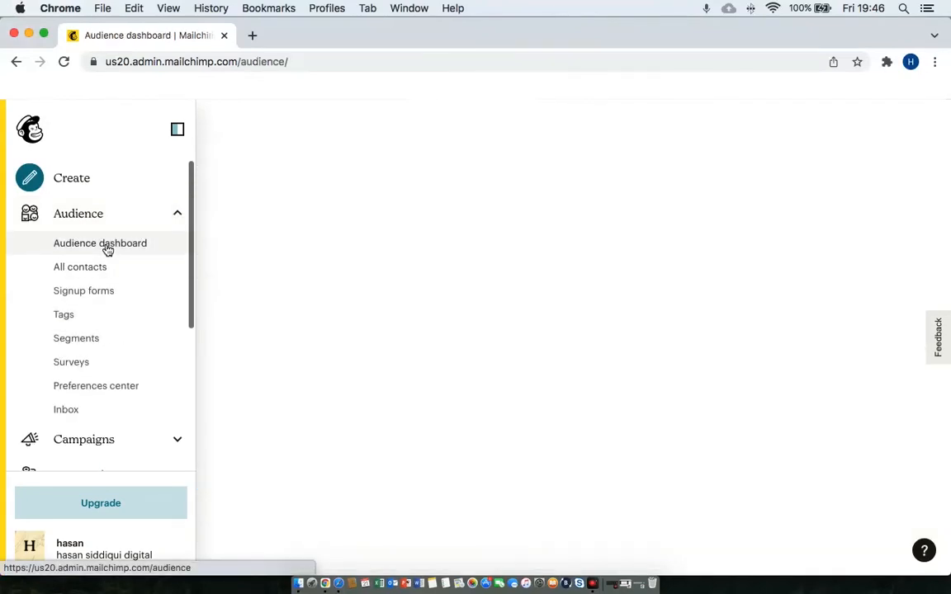
{"action": "scroll", "coordinate": [589, 397], "scroll_direction": "down", "scroll_amount": 5}
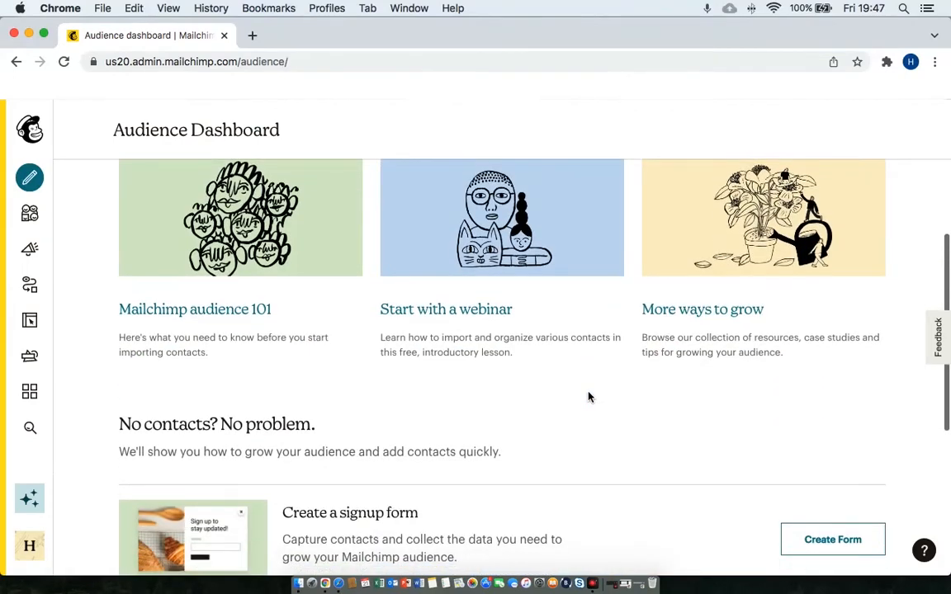
{"action": "scroll", "coordinate": [589, 397], "scroll_direction": "down", "scroll_amount": 5}
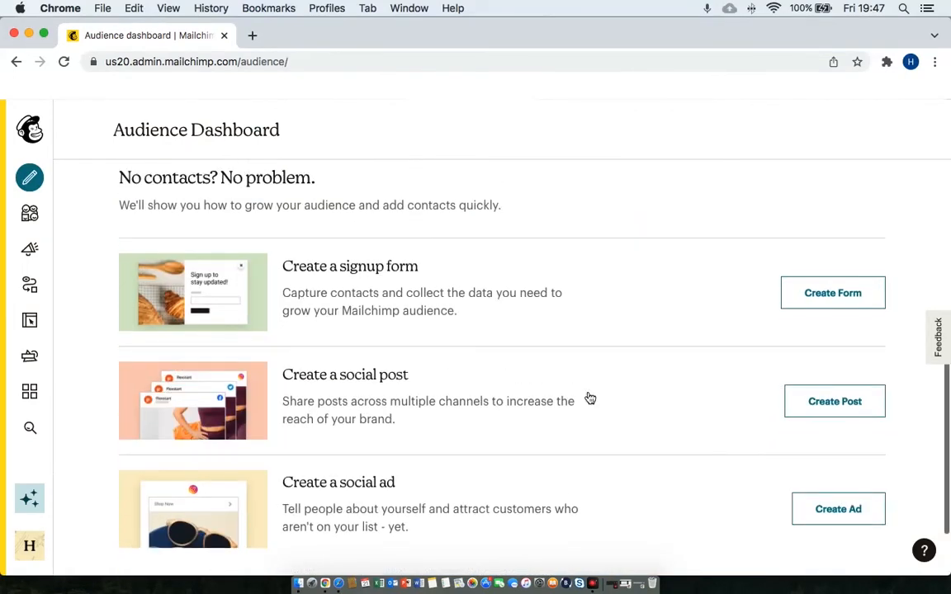
{"action": "scroll", "coordinate": [590, 399], "scroll_direction": "up", "scroll_amount": 10}
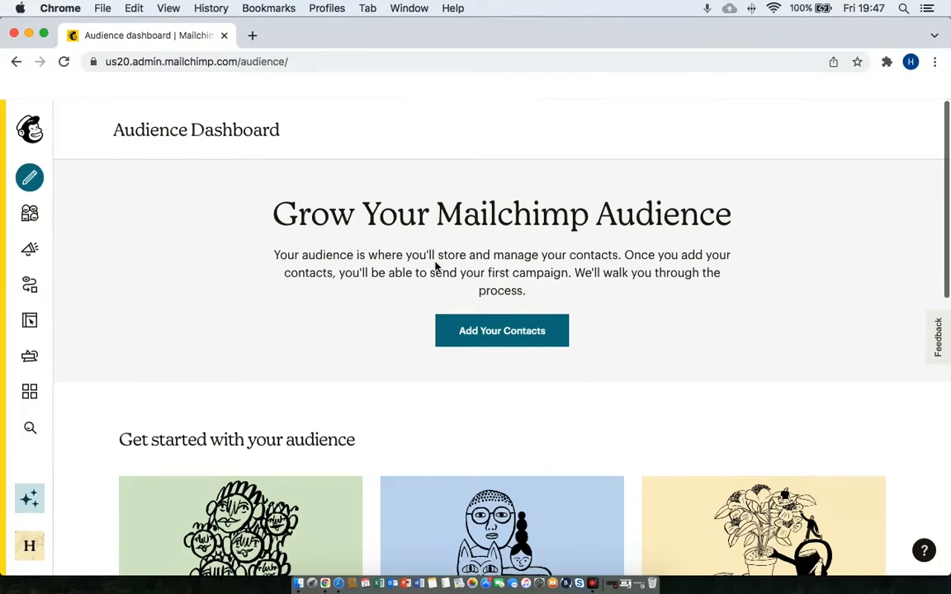
Open All contacts and show the Add contacts options.
{"action": "mouse_move", "coordinate": [37, 213]}
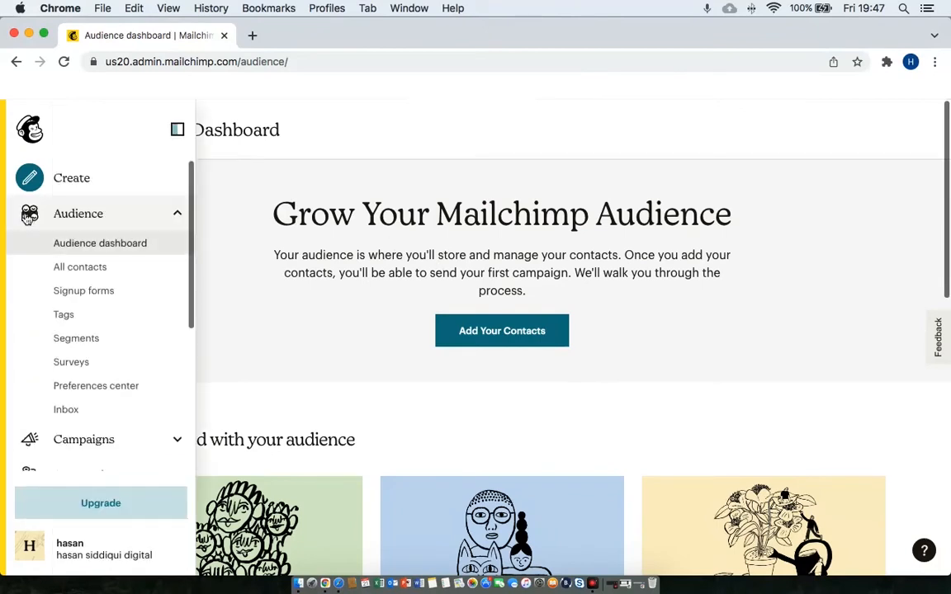
{"action": "left_click", "coordinate": [111, 275]}
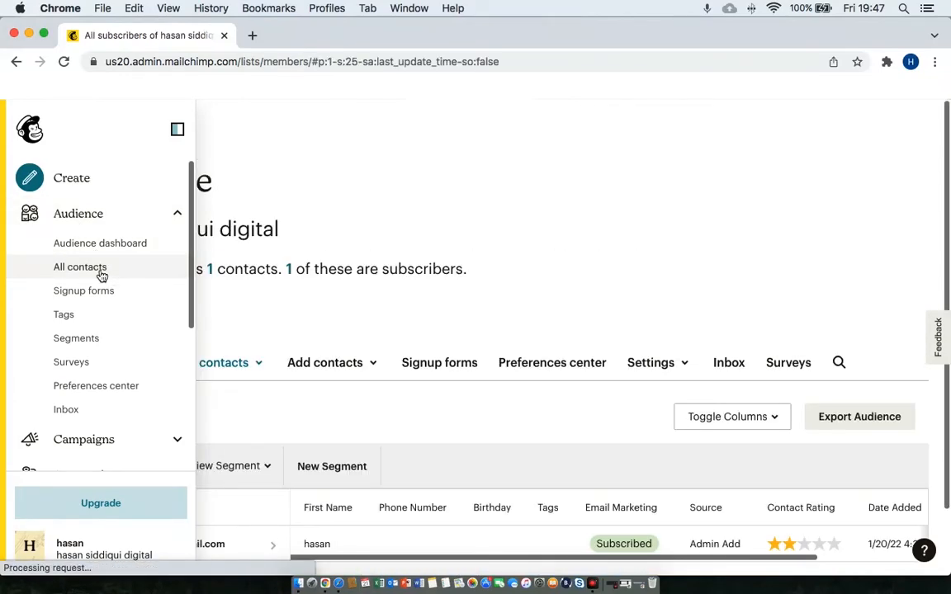
{"action": "scroll", "coordinate": [247, 368], "scroll_direction": "left", "scroll_amount": 5}
{"action": "scroll", "coordinate": [247, 368], "scroll_direction": "left", "scroll_amount": 5}
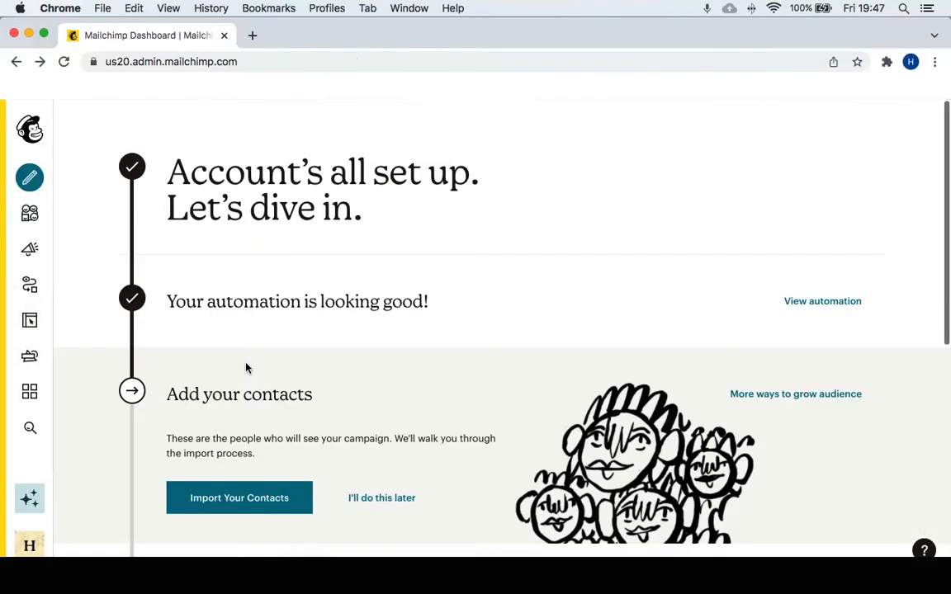
{"action": "scroll", "coordinate": [245, 368], "scroll_direction": "down", "scroll_amount": 3}
{"action": "scroll", "coordinate": [246, 368], "scroll_direction": "up", "scroll_amount": 2}
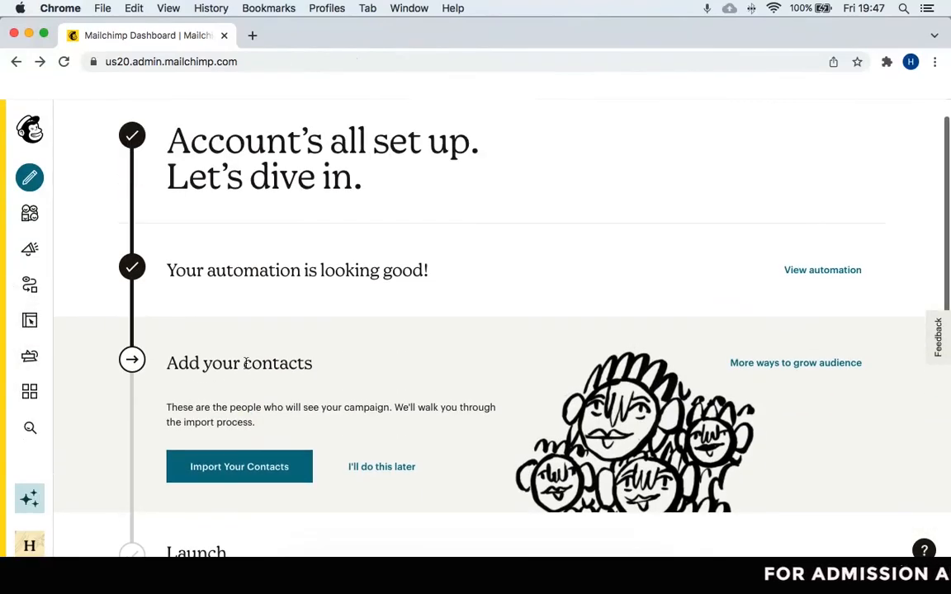
{"action": "mouse_move", "coordinate": [36, 242]}
{"action": "left_click", "coordinate": [80, 266]}
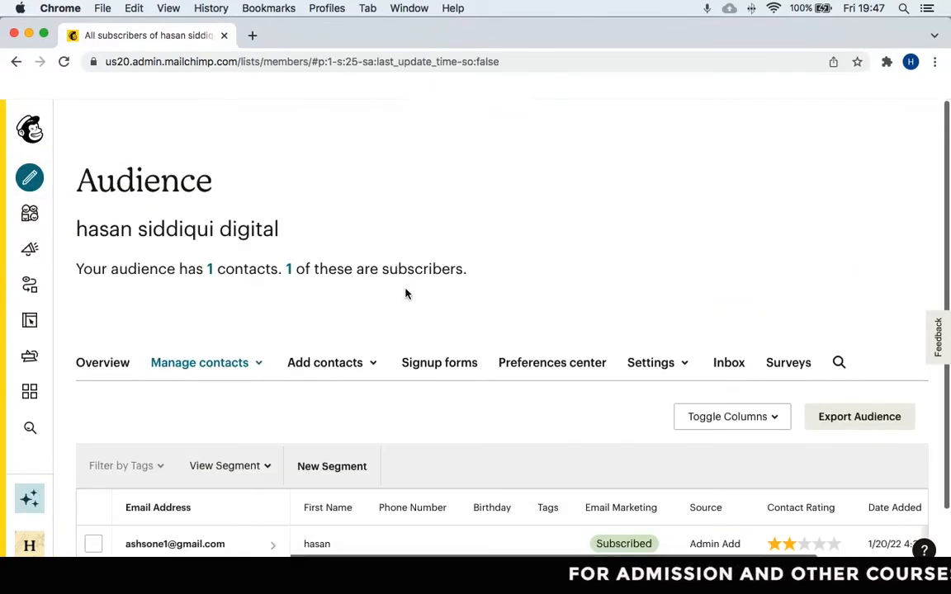
{"action": "scroll", "coordinate": [405, 293], "scroll_direction": "down", "scroll_amount": 1}
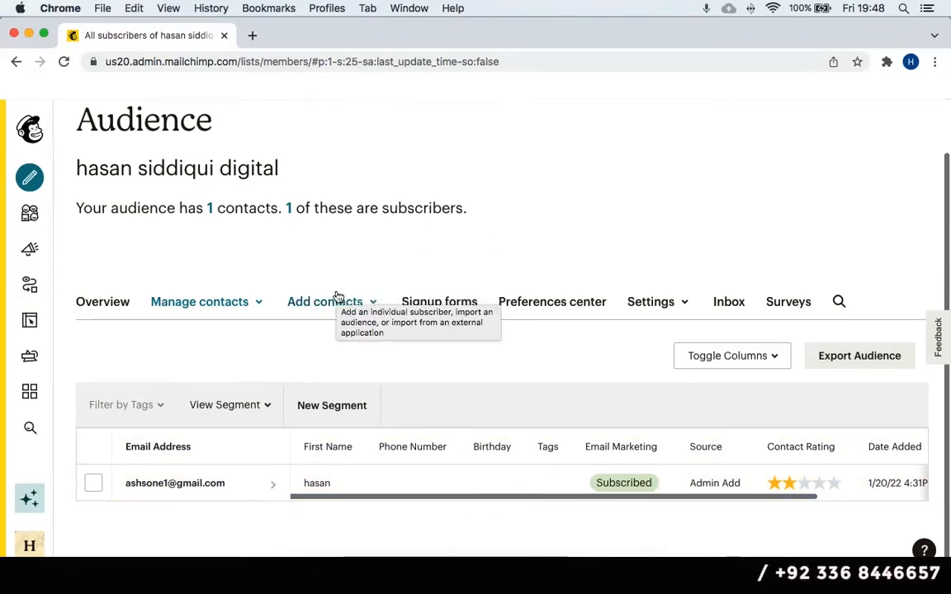
{"action": "scroll", "coordinate": [432, 247], "scroll_direction": "up", "scroll_amount": 1}
{"action": "scroll", "coordinate": [432, 246], "scroll_direction": "up", "scroll_amount": 1}
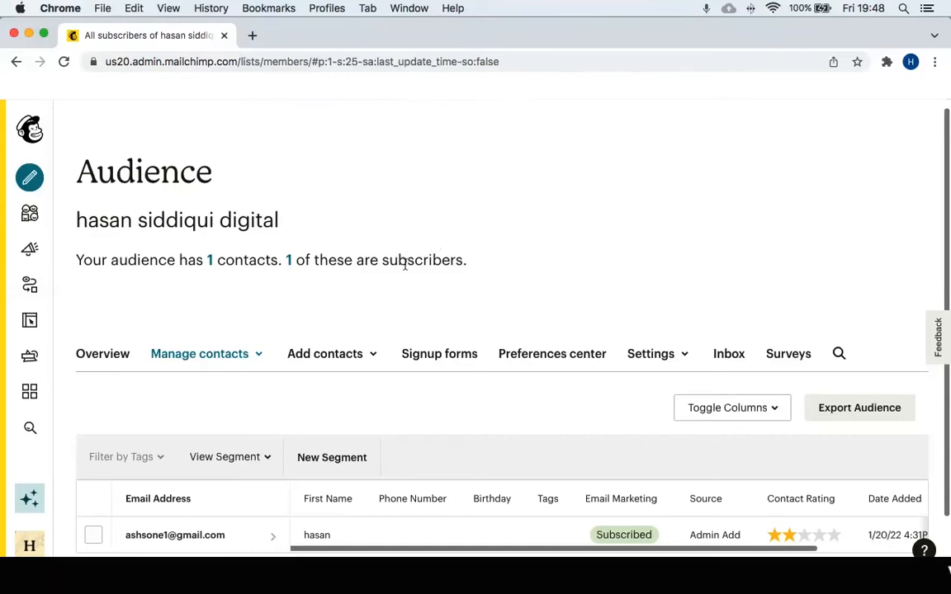
{"action": "left_click", "coordinate": [376, 355]}
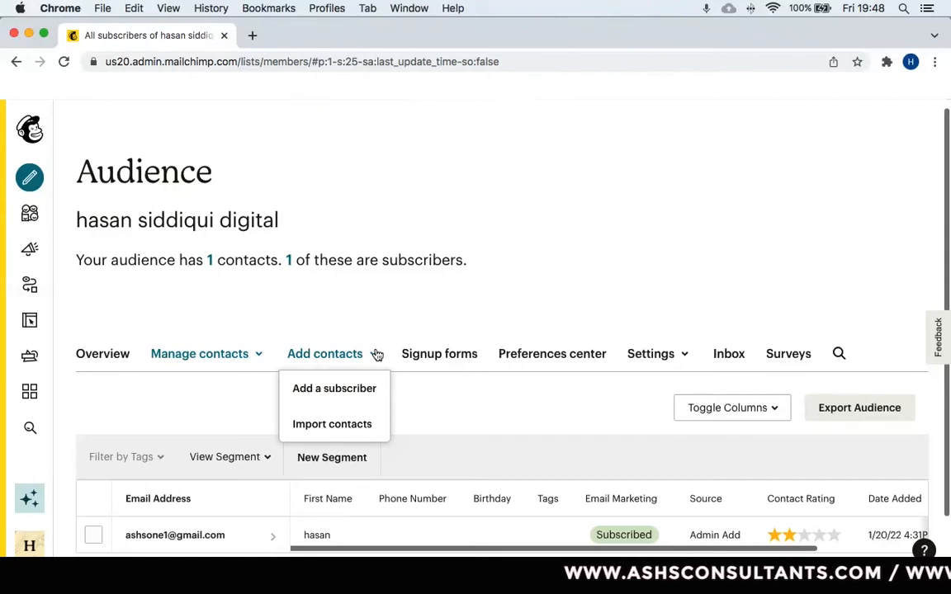
Import contacts by uploading leads (17).csv, then continue to the Organize step.
{"action": "left_click", "coordinate": [359, 433]}
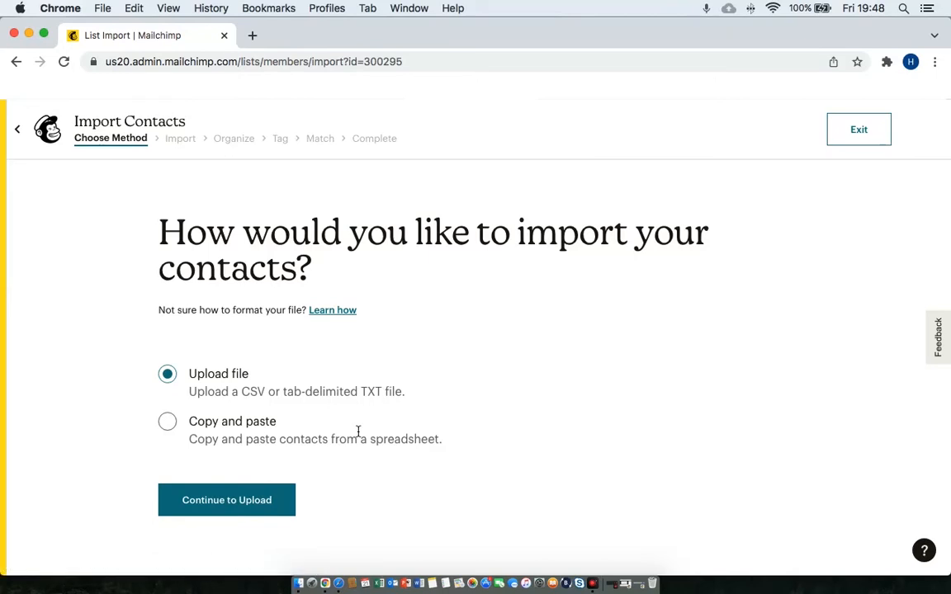
{"action": "left_click", "coordinate": [206, 508]}
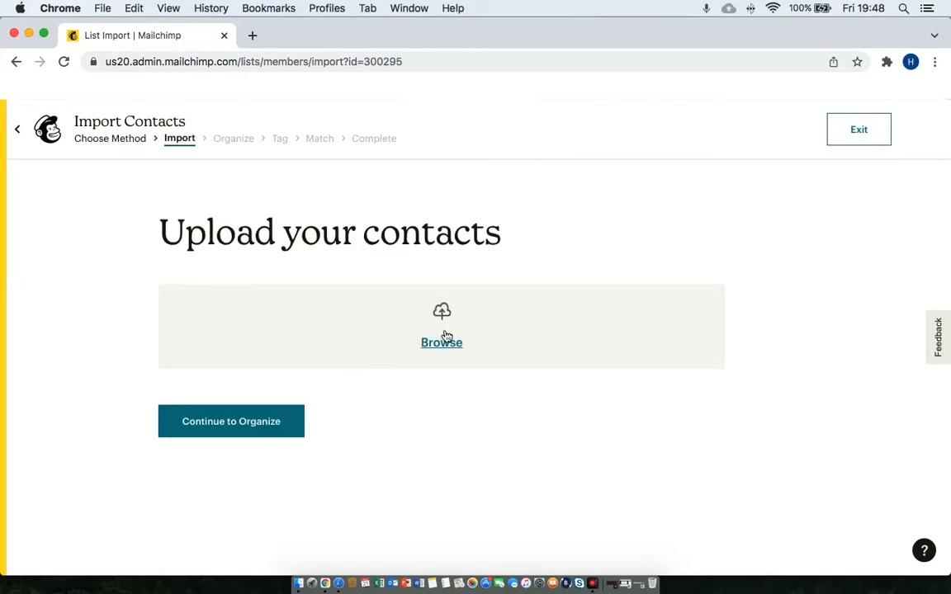
{"action": "left_click", "coordinate": [435, 354]}
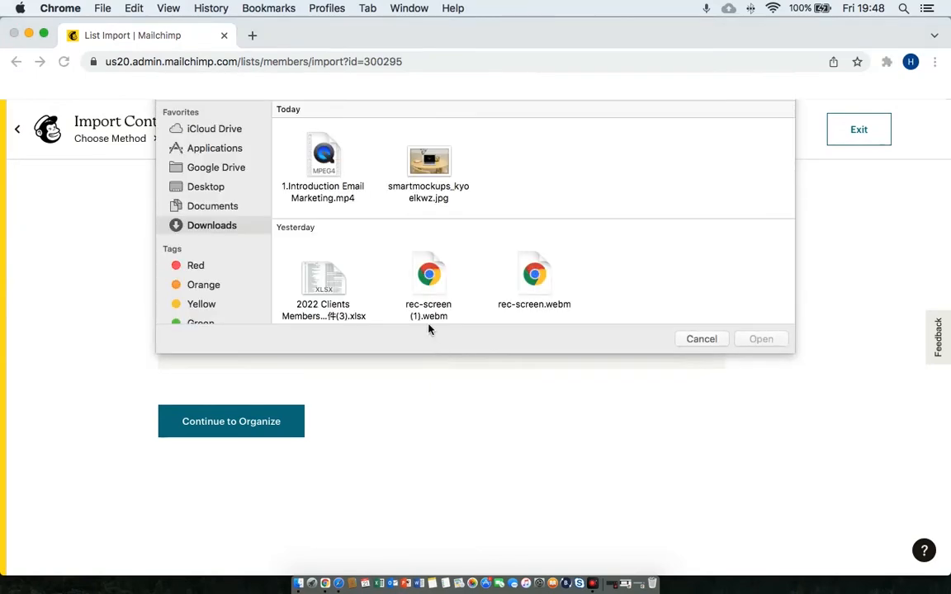
{"action": "scroll", "coordinate": [427, 275], "scroll_direction": "down", "scroll_amount": 3}
{"action": "scroll", "coordinate": [426, 275], "scroll_direction": "down", "scroll_amount": 5}
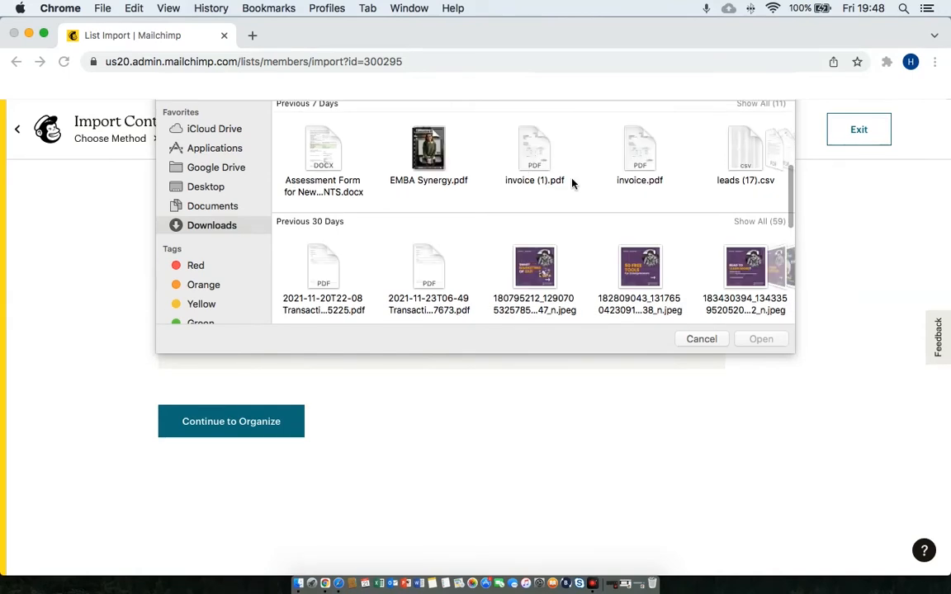
{"action": "scroll", "coordinate": [633, 175], "scroll_direction": "right", "scroll_amount": 5}
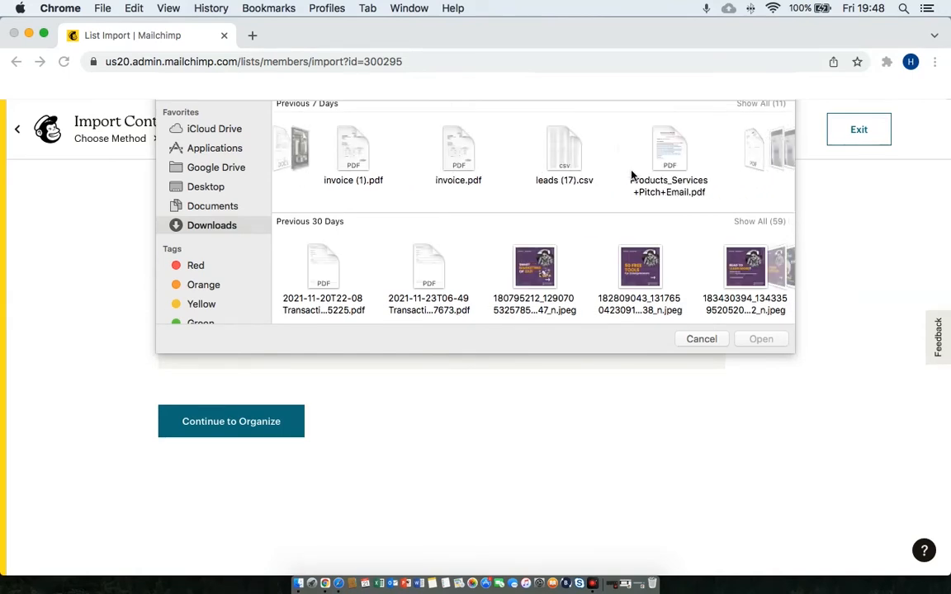
{"action": "left_click", "coordinate": [541, 166]}
{"action": "double_click", "coordinate": [541, 166]}
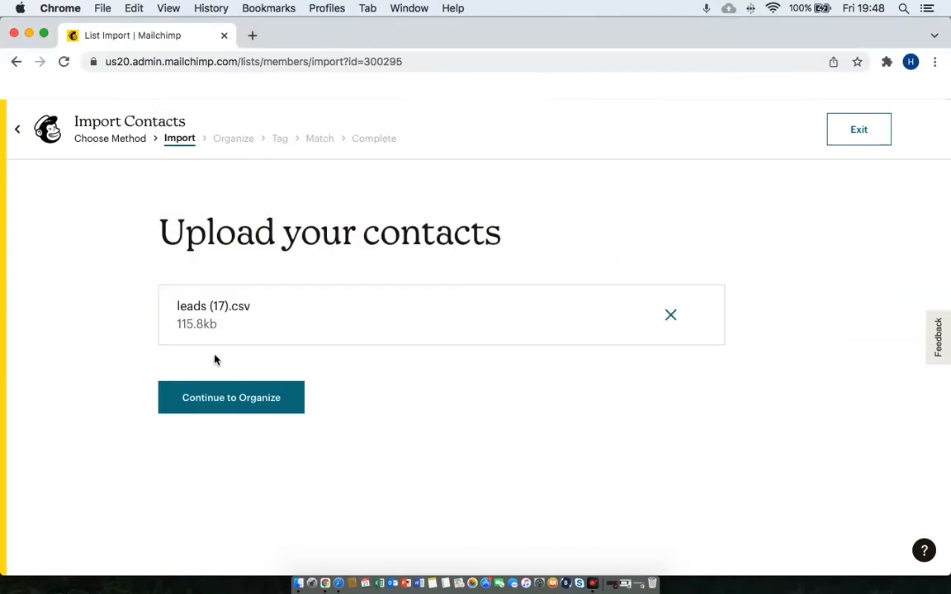
{"action": "left_click", "coordinate": [208, 400]}
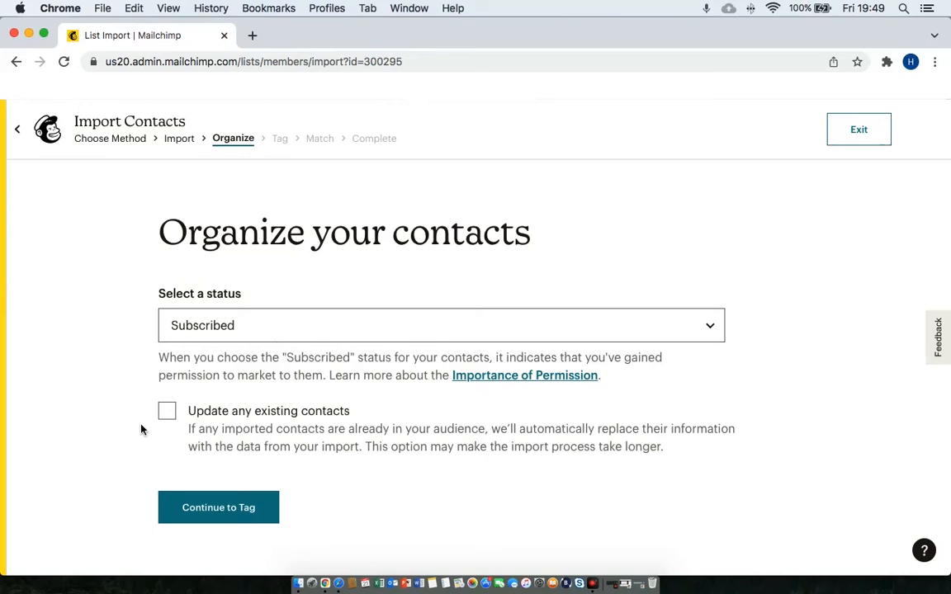
Keep the contacts Subscribed, drop the 2021 tag, and continue to column matching.
{"action": "left_click", "coordinate": [708, 326]}
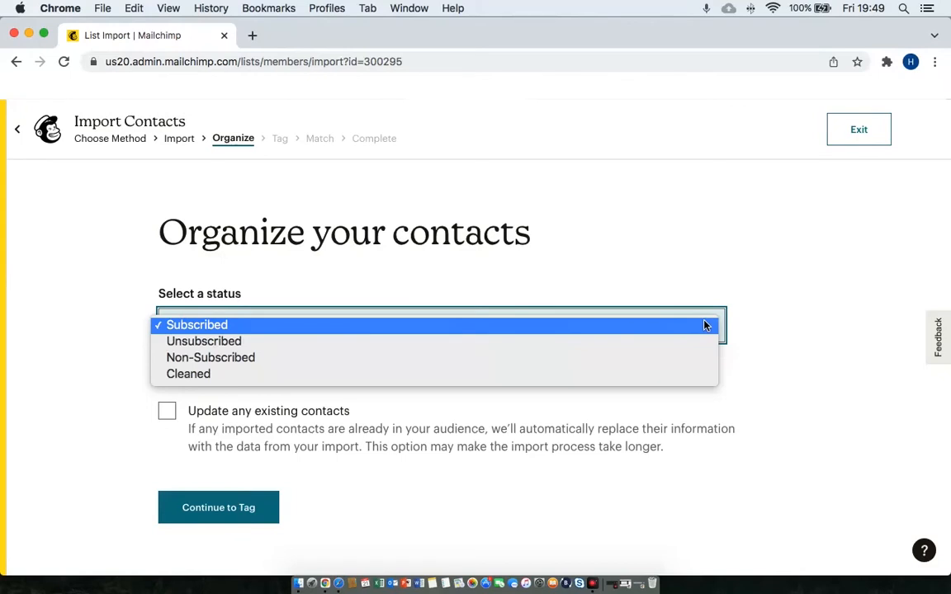
{"action": "left_click", "coordinate": [705, 325]}
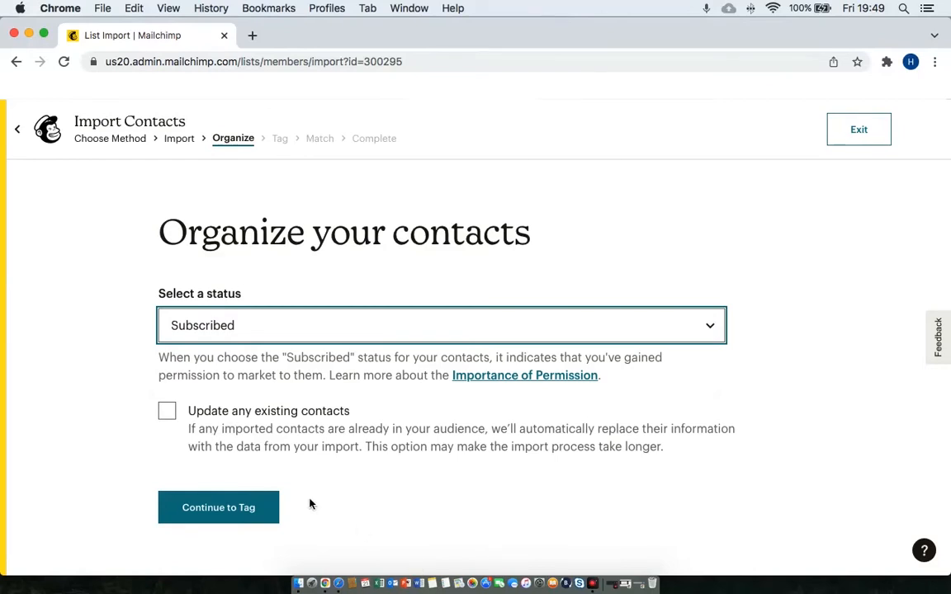
{"action": "left_click", "coordinate": [237, 502]}
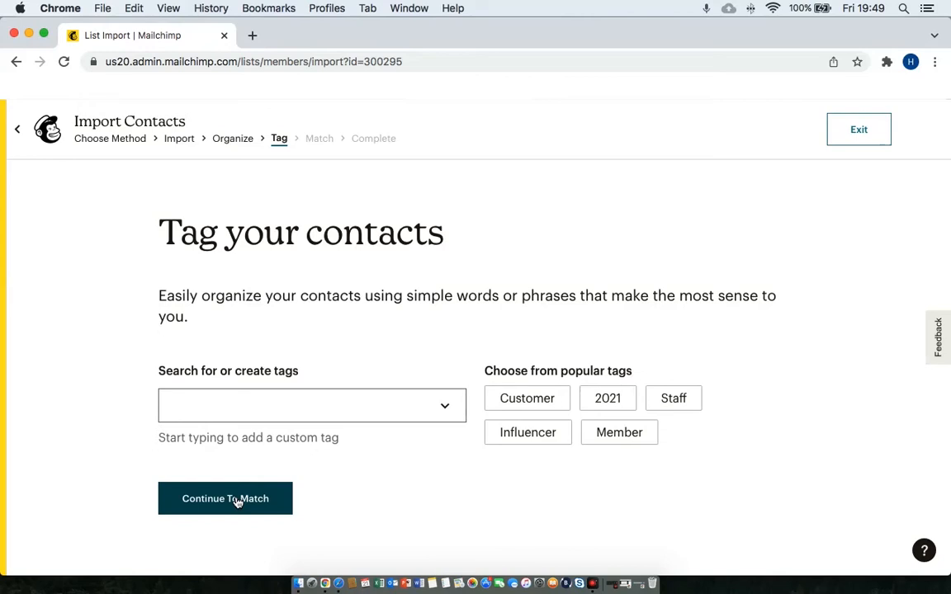
{"action": "left_click", "coordinate": [593, 401]}
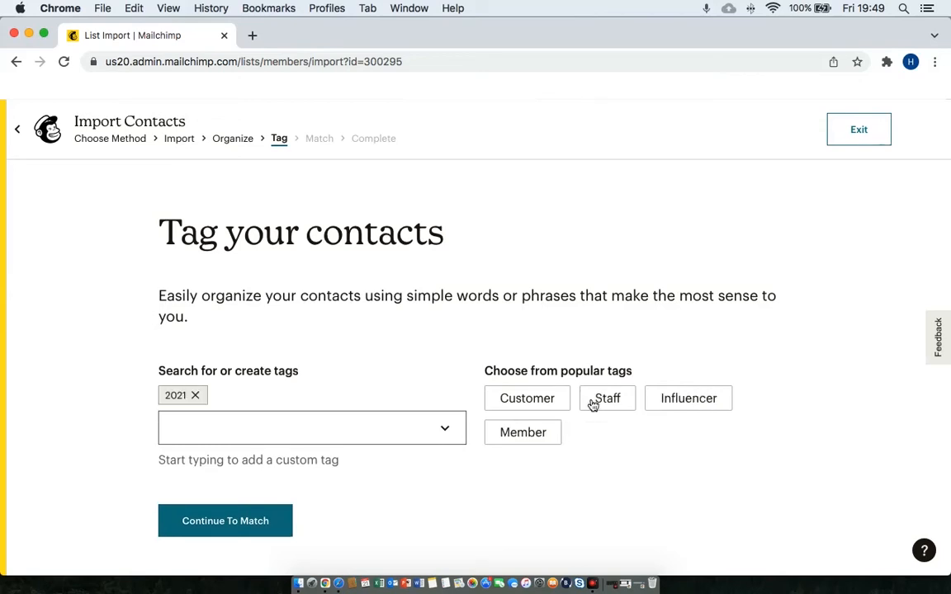
{"action": "left_click", "coordinate": [194, 394]}
{"action": "left_click", "coordinate": [235, 505]}
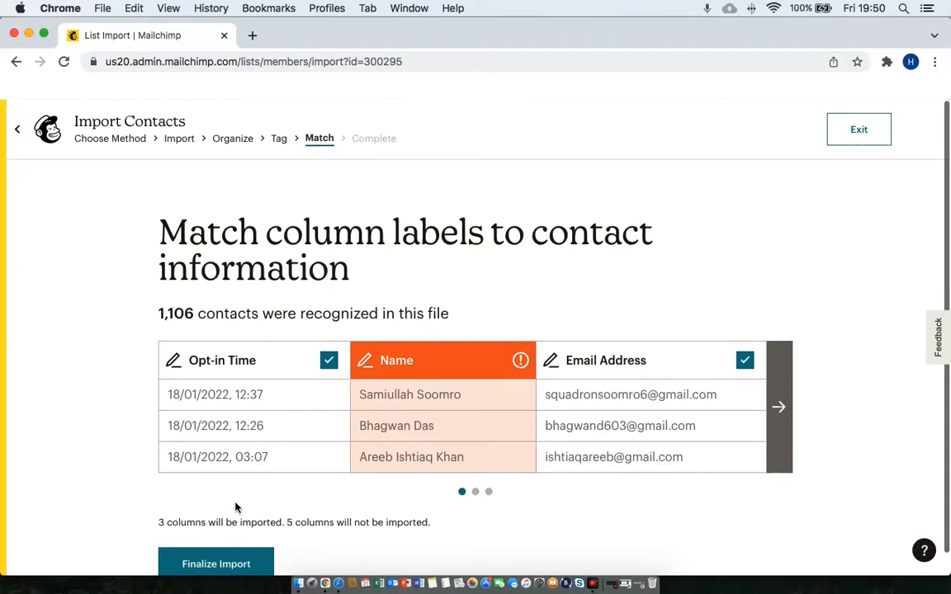
Finalize and complete the import of 1,106 contacts, then visit the audience dashboard.
{"action": "scroll", "coordinate": [235, 508], "scroll_direction": "down", "scroll_amount": 1}
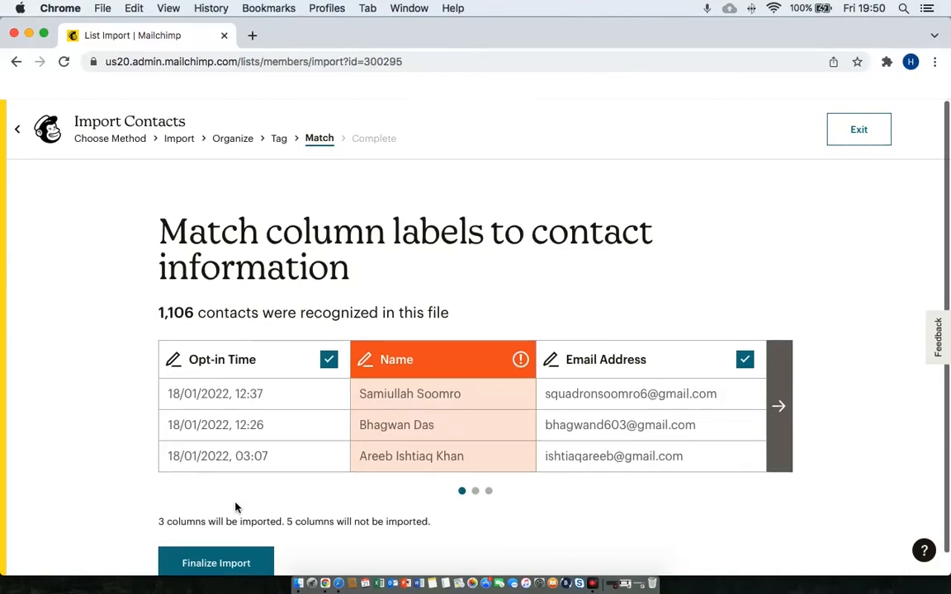
{"action": "scroll", "coordinate": [235, 505], "scroll_direction": "down", "scroll_amount": 1}
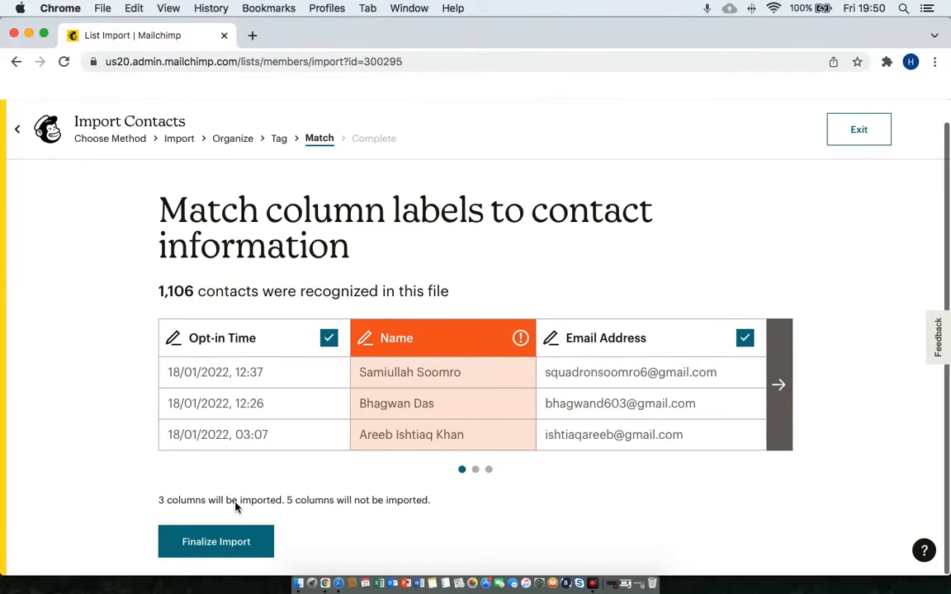
{"action": "left_click", "coordinate": [231, 548]}
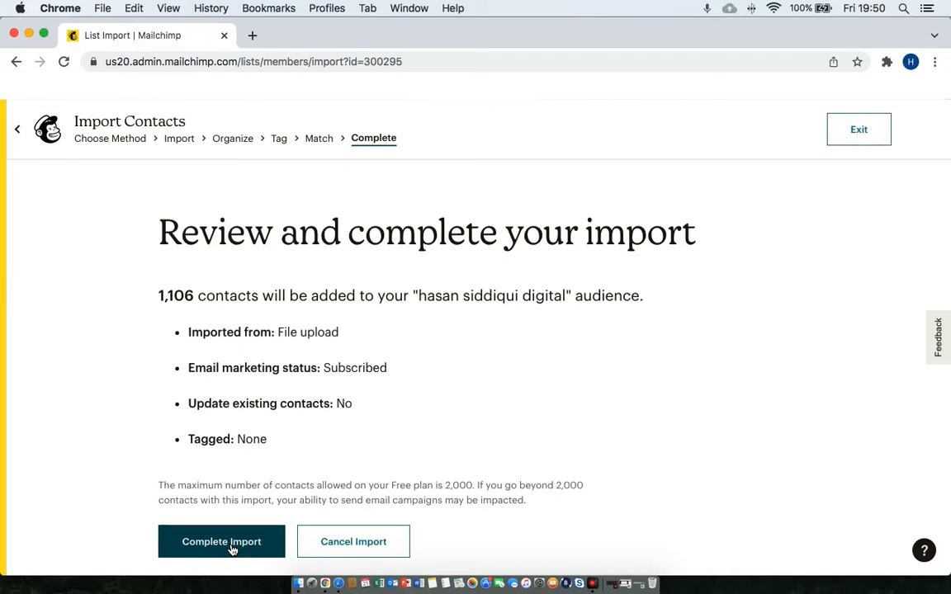
{"action": "left_click", "coordinate": [232, 550]}
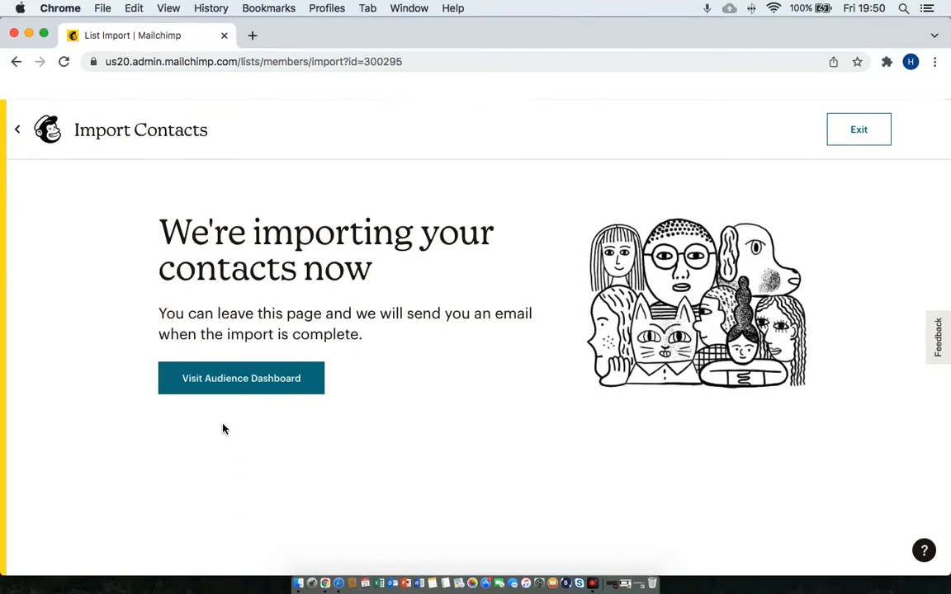
{"action": "left_click", "coordinate": [223, 391]}
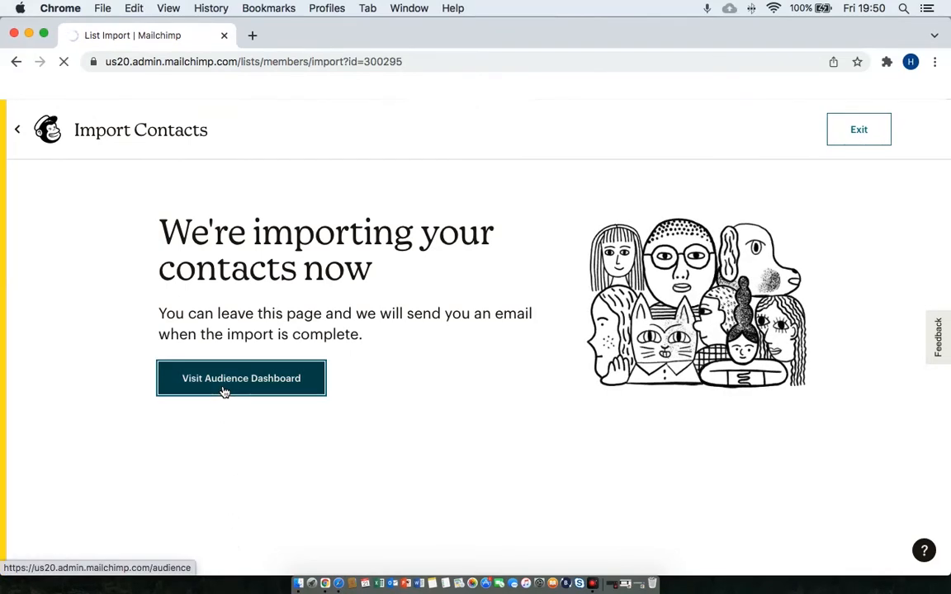
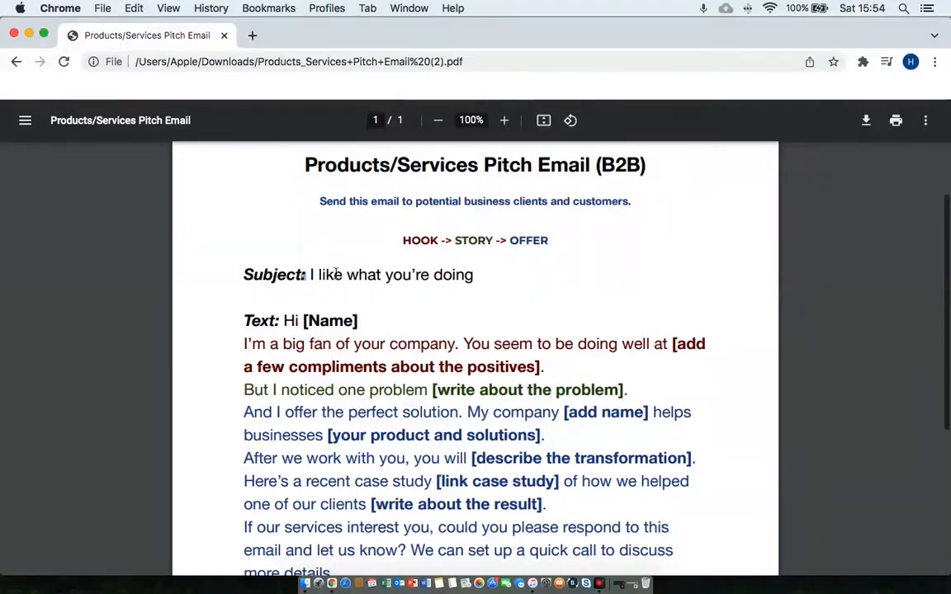
Highlight the subject line 'I like what you're doing' in the pitch template, then clear the selection.
{"action": "left_click_drag", "start_coordinate": [308, 275], "coordinate": [403, 276]}
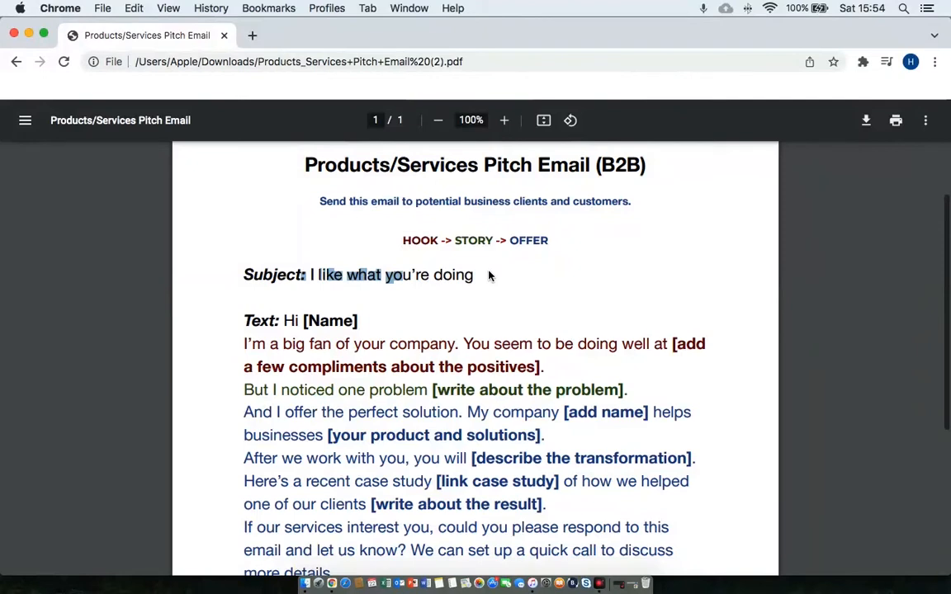
{"action": "left_click", "coordinate": [488, 275]}
Scroll down the pitch email template to its request to reply and set up a quick call.
{"action": "scroll", "coordinate": [490, 323], "scroll_direction": "down", "scroll_amount": 1}
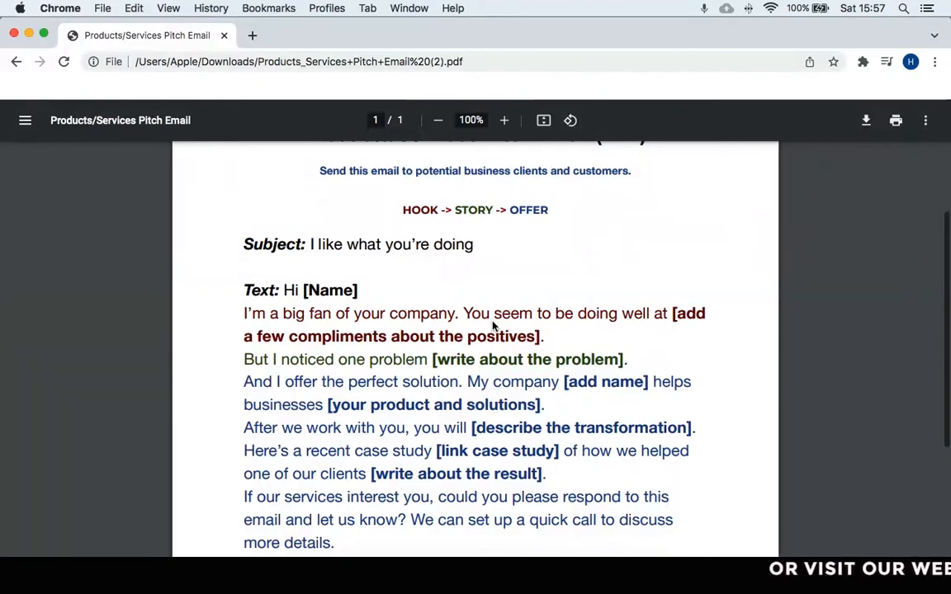
Scroll down to the 'Thank you,' and '[Your signature]' closing lines, then back up.
{"action": "scroll", "coordinate": [537, 428], "scroll_direction": "down", "scroll_amount": 3}
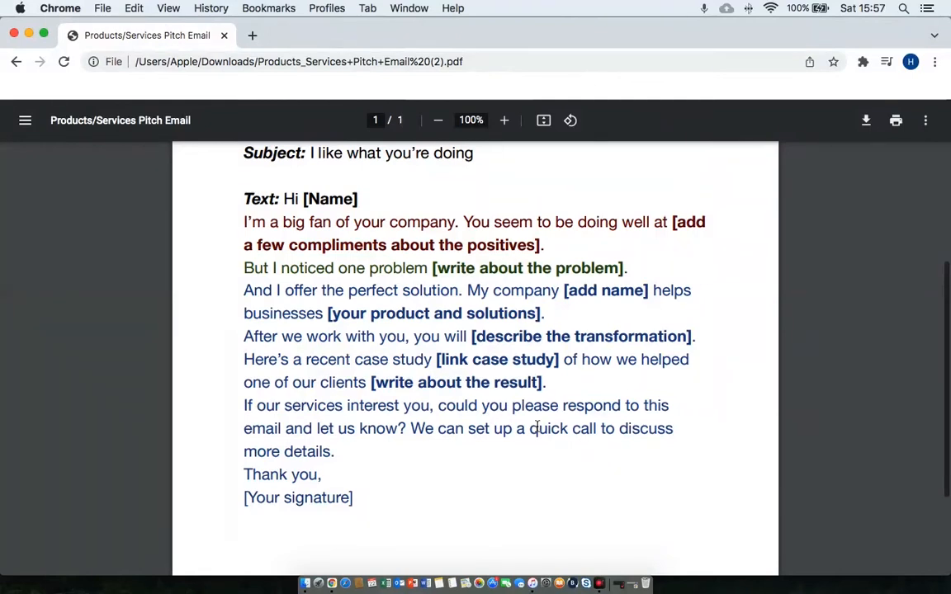
{"action": "scroll", "coordinate": [534, 427], "scroll_direction": "up", "scroll_amount": 3}
Scroll through the Product Launch Email template's hook, story and offer text.
{"action": "scroll", "coordinate": [537, 426], "scroll_direction": "down", "scroll_amount": 1}
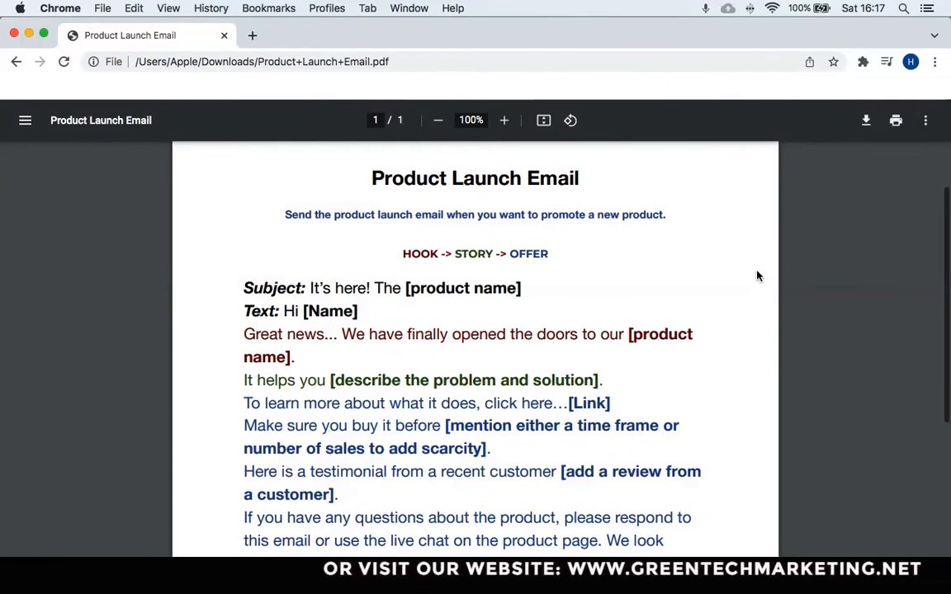
Scroll down the Testimonial/Review Request Email template, subject 'Could you do us a small favor?'.
{"action": "scroll", "coordinate": [758, 276], "scroll_direction": "down", "scroll_amount": 2}
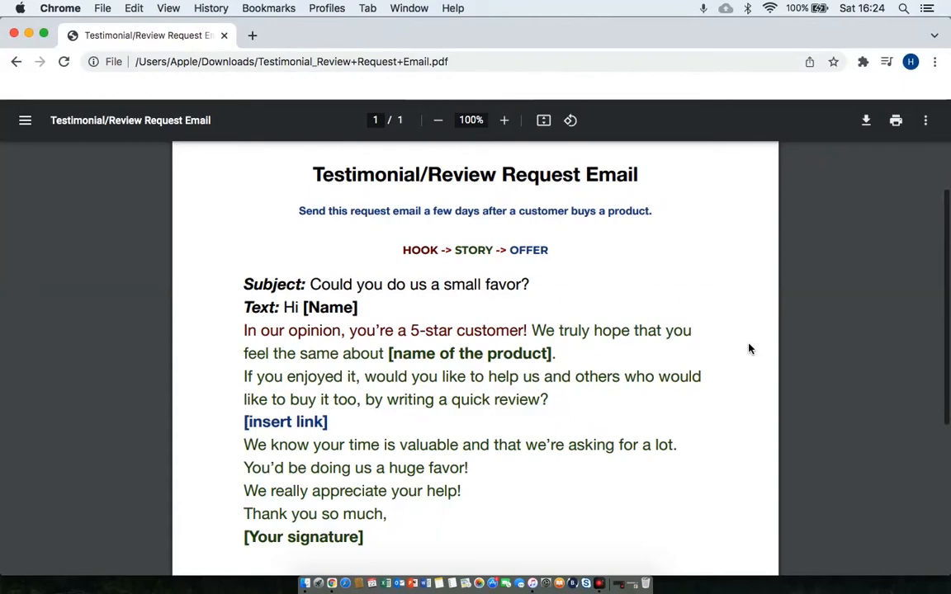
Scroll the review request template to its 'Thank you so much,' closing, then open Chrome's extensions list.
{"action": "scroll", "coordinate": [748, 349], "scroll_direction": "down", "scroll_amount": 4}
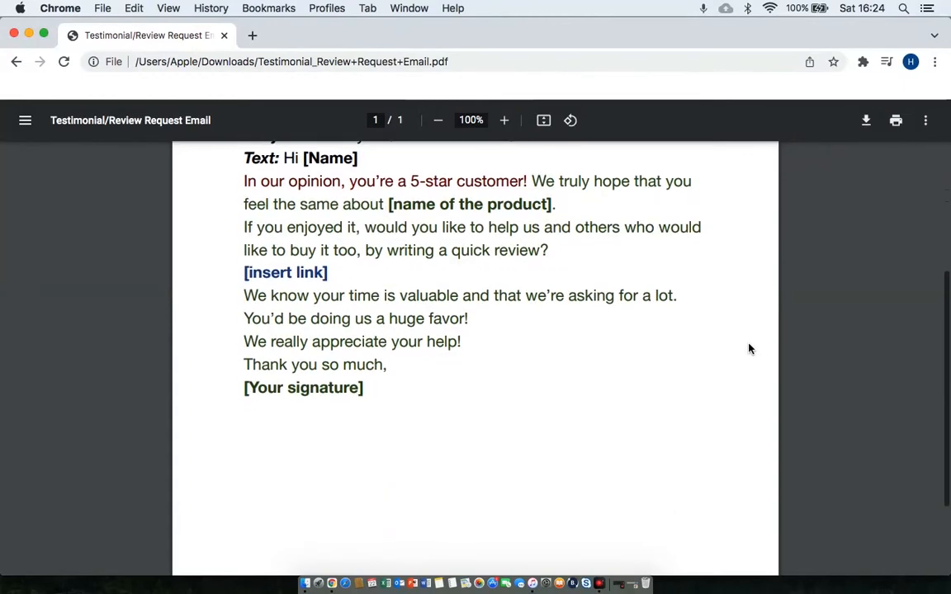
{"action": "scroll", "coordinate": [748, 349], "scroll_direction": "up", "scroll_amount": 2}
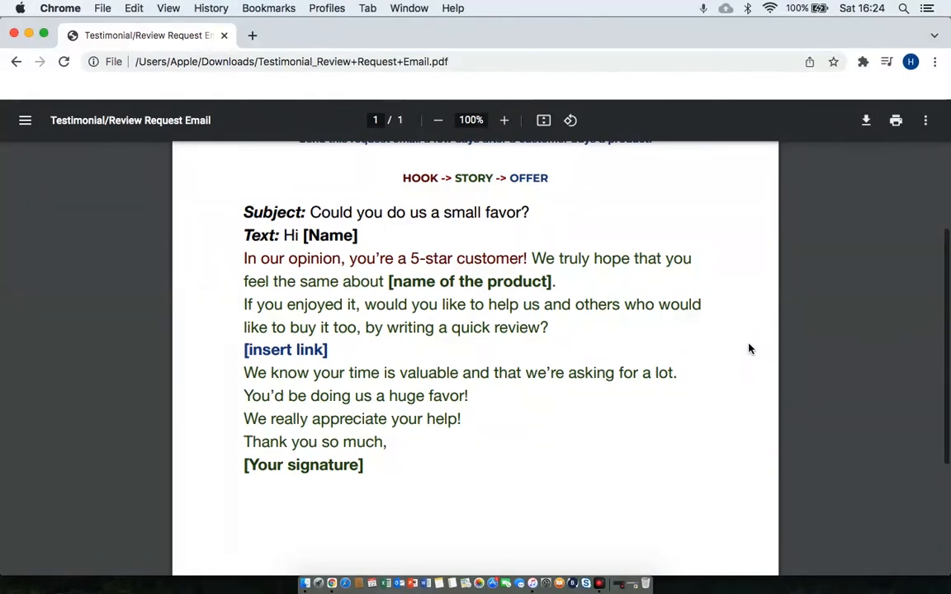
{"action": "left_click", "coordinate": [863, 61]}
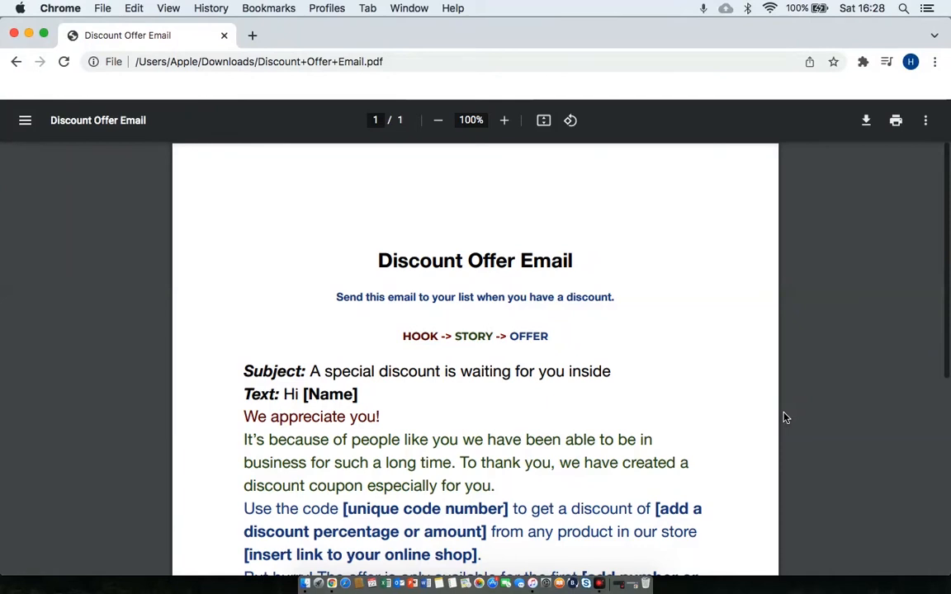
Scroll down through the Discount Offer Email template and back up.
{"action": "scroll", "coordinate": [636, 360], "scroll_direction": "down", "scroll_amount": 2}
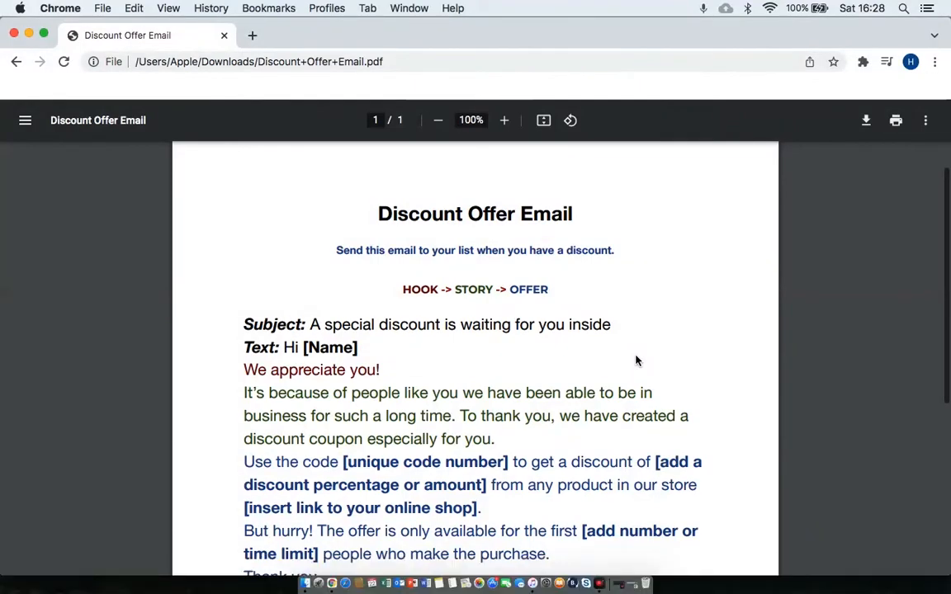
{"action": "scroll", "coordinate": [636, 359], "scroll_direction": "down", "scroll_amount": 2}
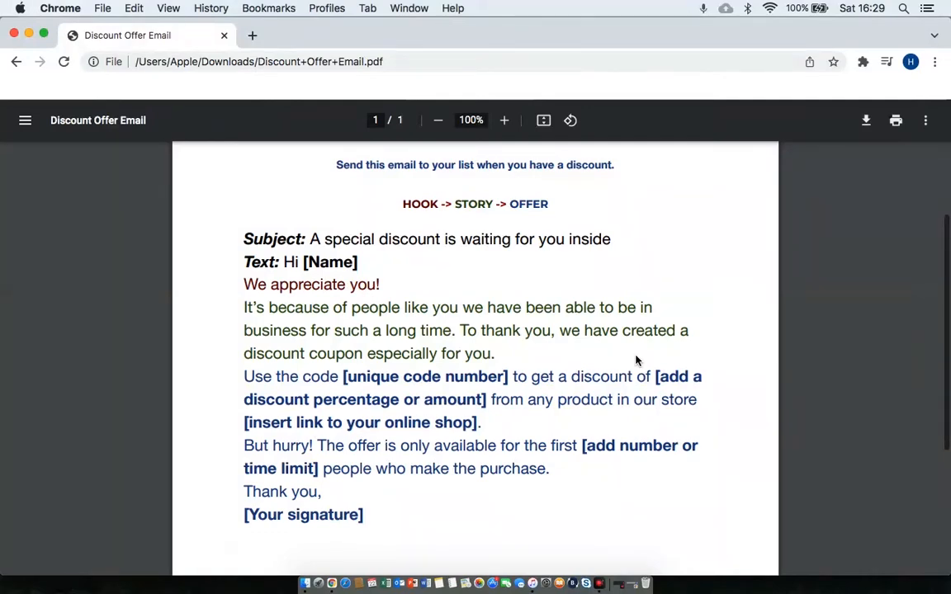
{"action": "scroll", "coordinate": [635, 360], "scroll_direction": "up", "scroll_amount": 3}
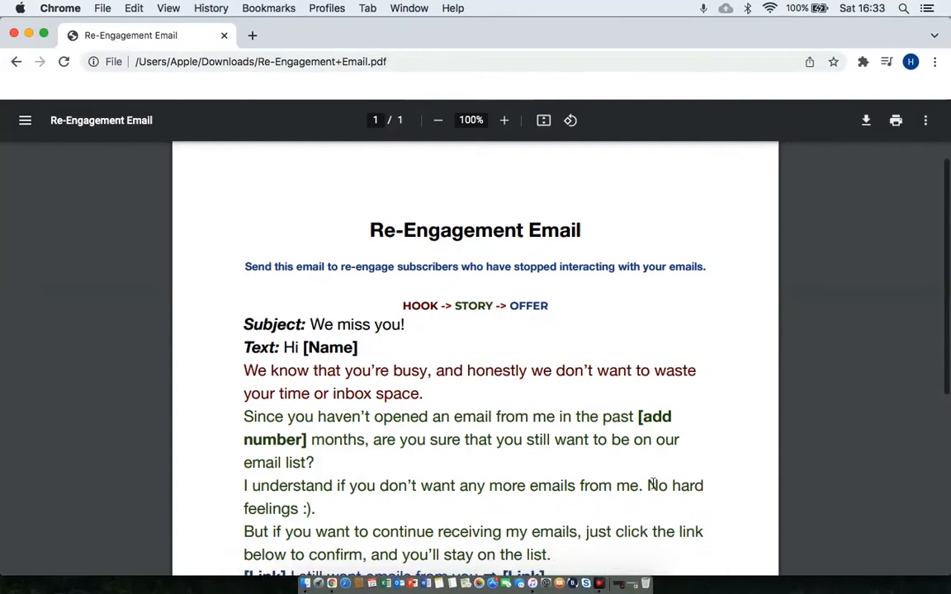
{"action": "scroll", "coordinate": [652, 484], "scroll_direction": "down", "scroll_amount": 2}
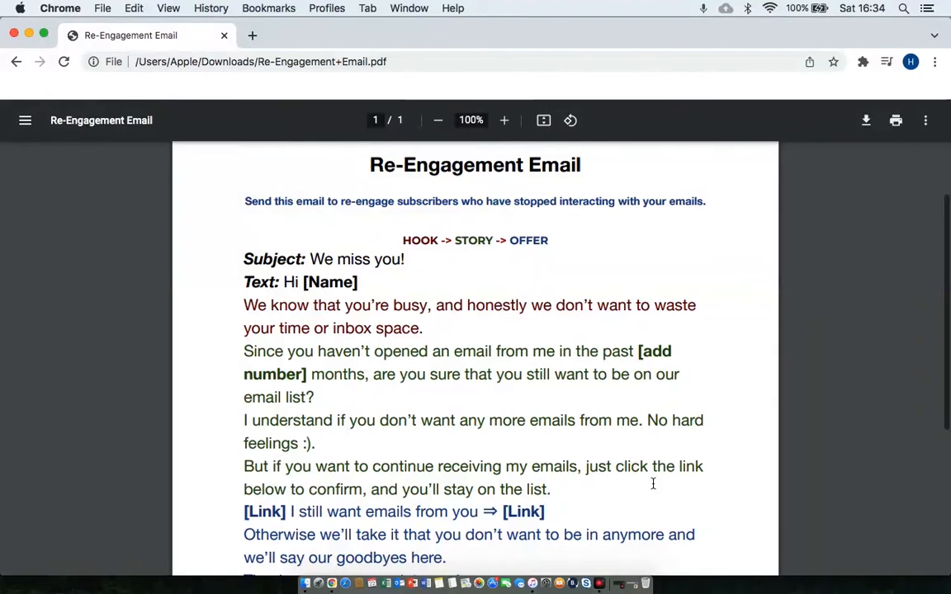
{"action": "scroll", "coordinate": [651, 483], "scroll_direction": "down", "scroll_amount": 1}
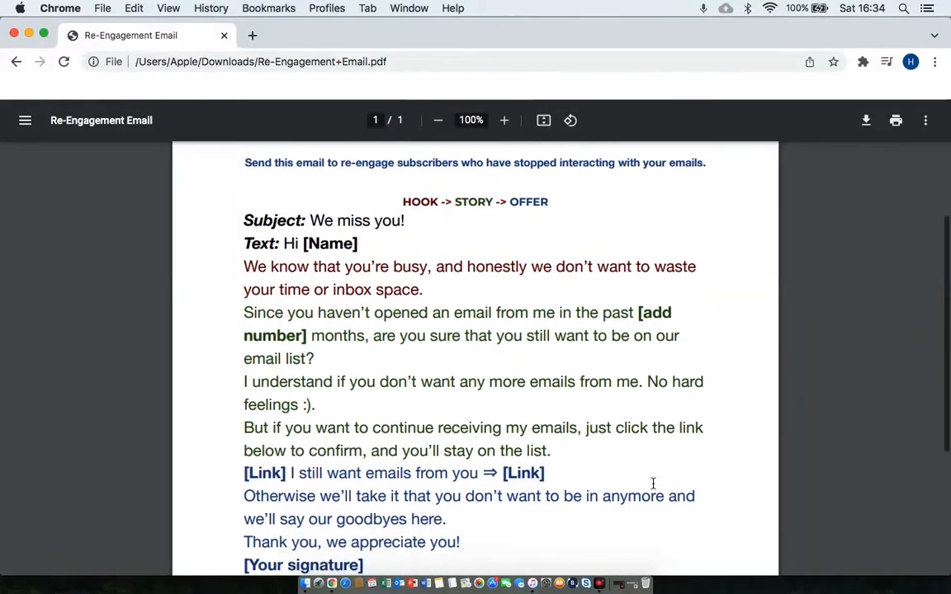
{"action": "scroll", "coordinate": [652, 483], "scroll_direction": "down", "scroll_amount": 1}
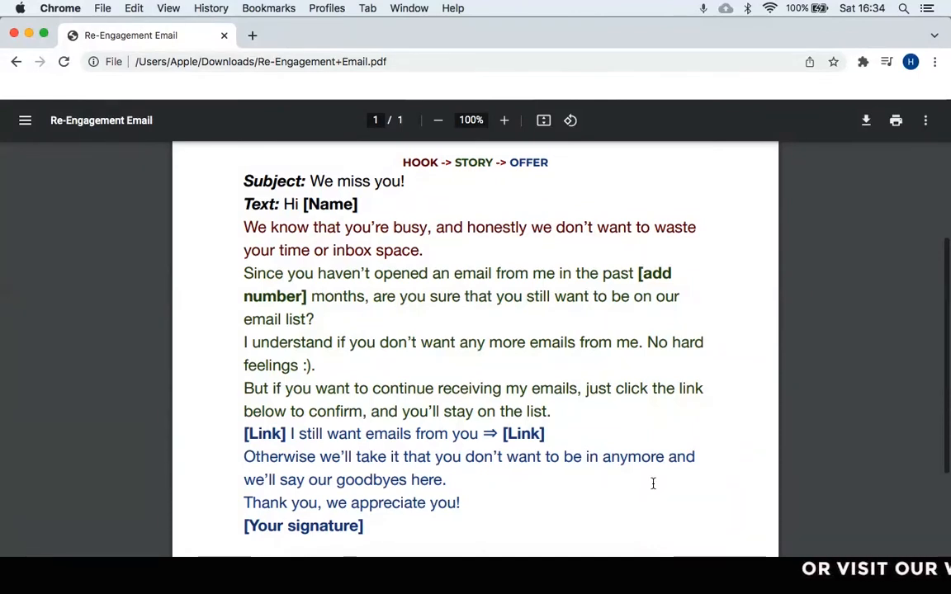
{"action": "scroll", "coordinate": [651, 484], "scroll_direction": "up", "scroll_amount": 2}
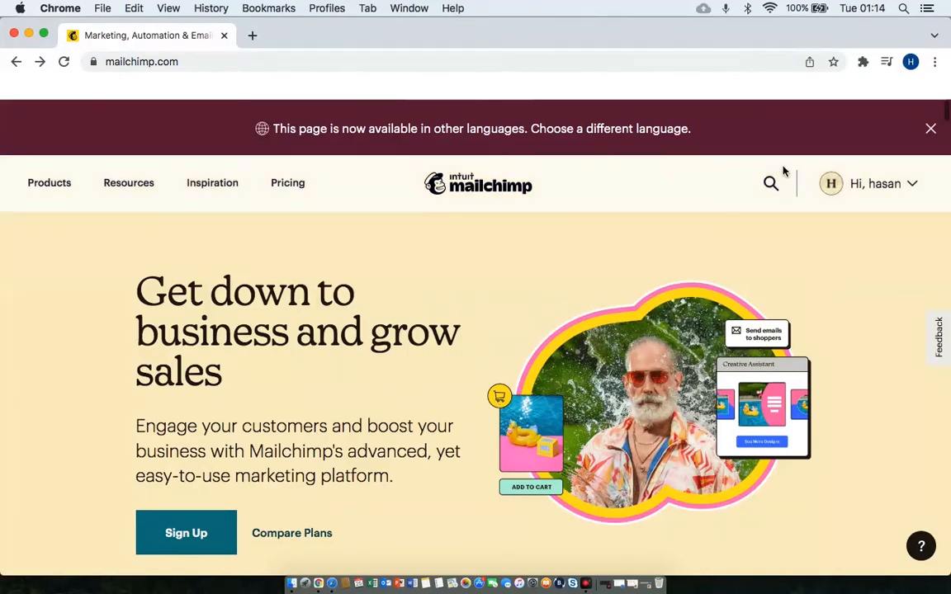
From the account dashboard, create a Regular email campaign named 'test 1'.
{"action": "left_click", "coordinate": [912, 185]}
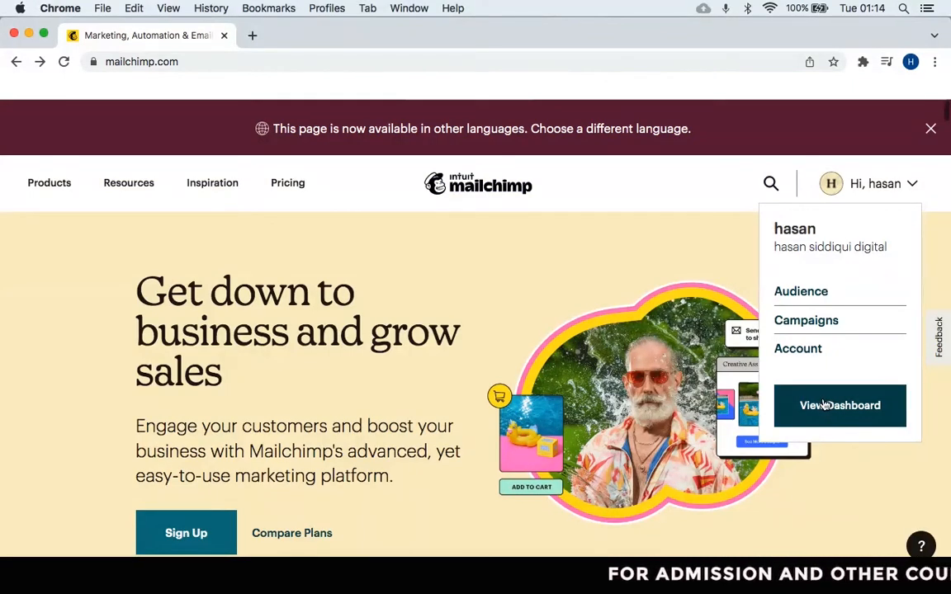
{"action": "left_click", "coordinate": [826, 404]}
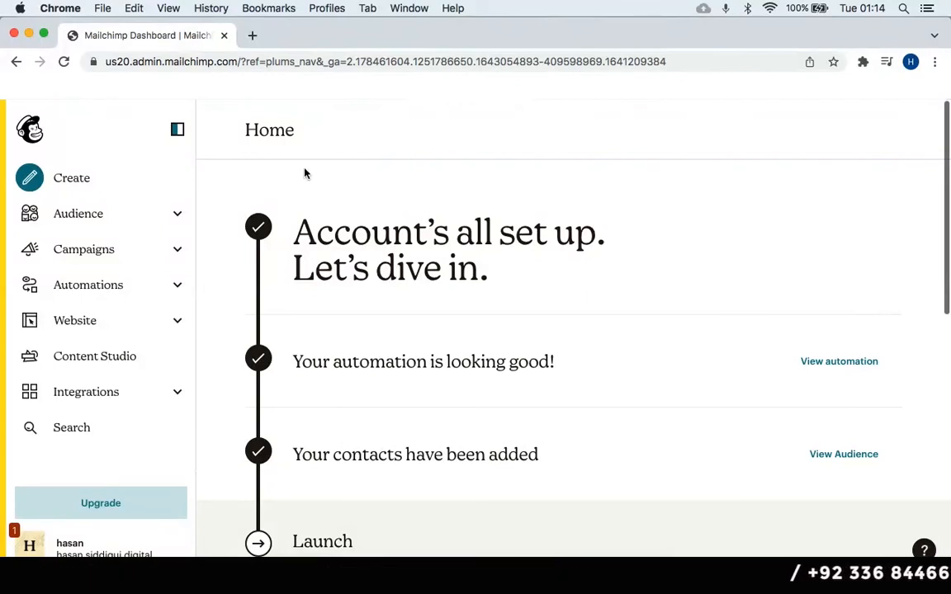
{"action": "left_click", "coordinate": [72, 178]}
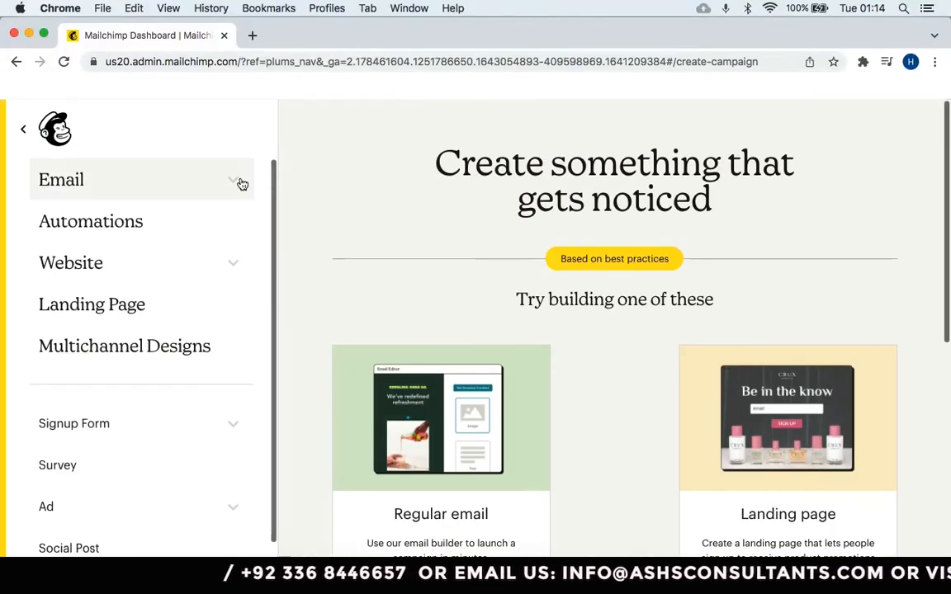
{"action": "left_click", "coordinate": [239, 185]}
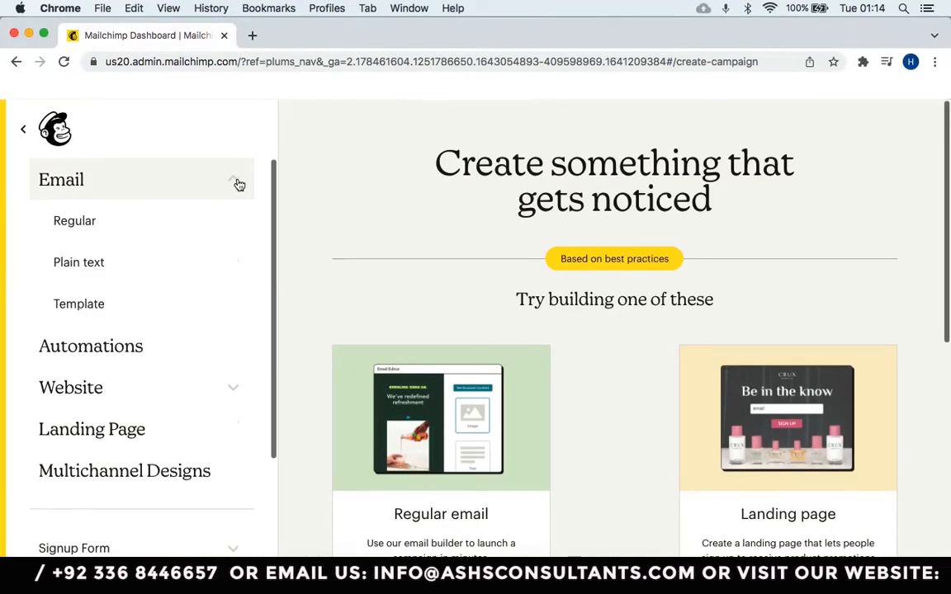
{"action": "left_click", "coordinate": [98, 224]}
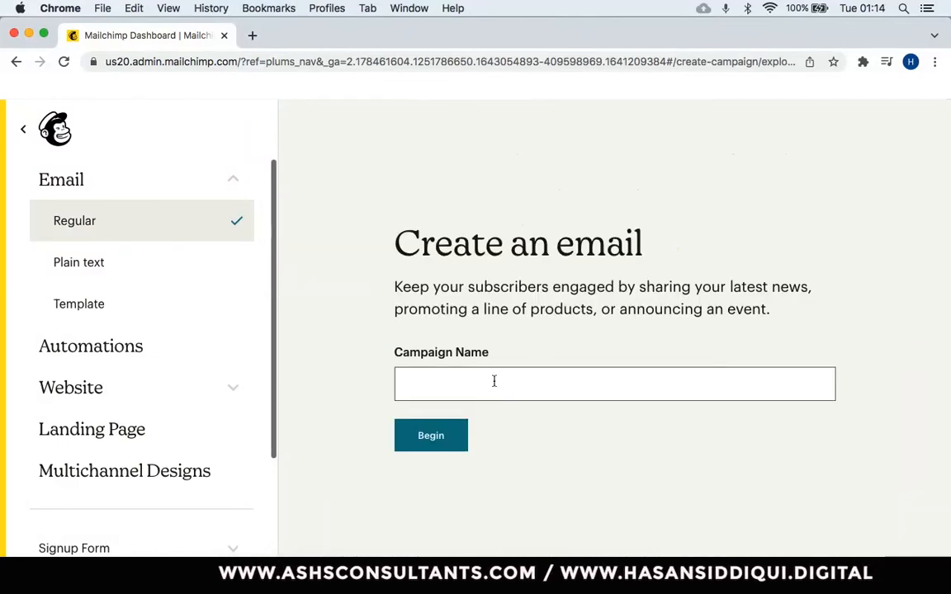
{"action": "left_click", "coordinate": [497, 384]}
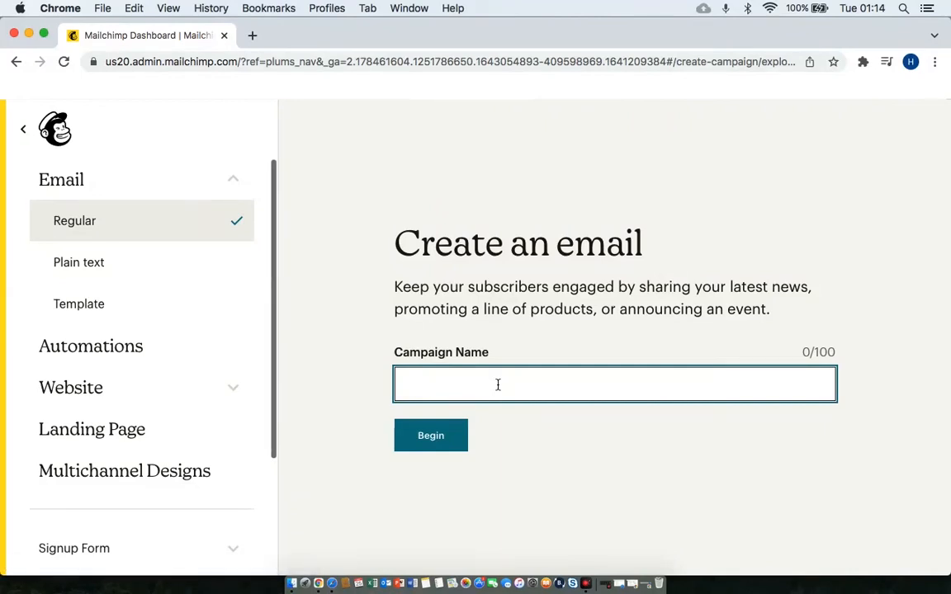
{"action": "type", "text": "test 1"}
{"action": "left_click", "coordinate": [417, 435]}
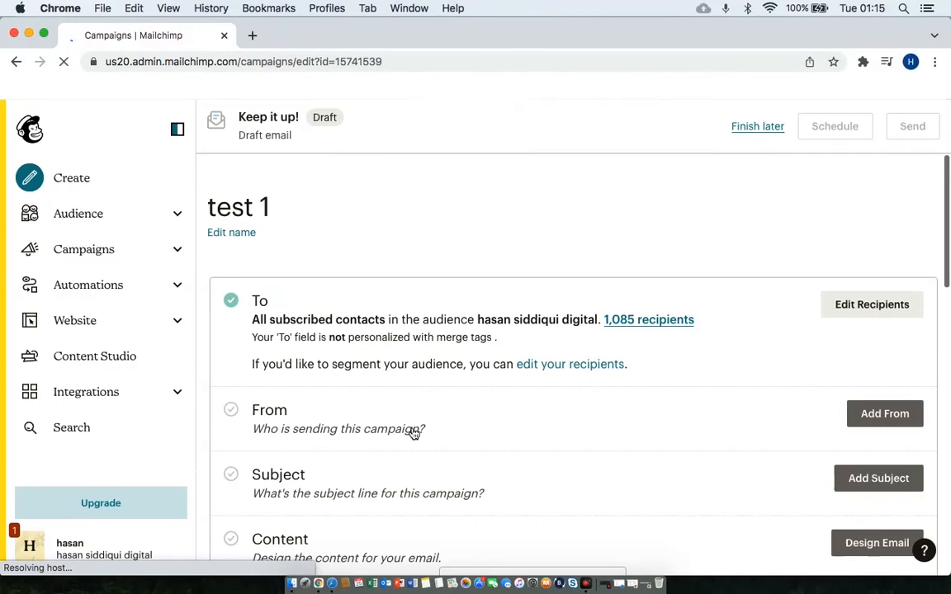
{"action": "scroll", "coordinate": [412, 432], "scroll_direction": "down", "scroll_amount": 2}
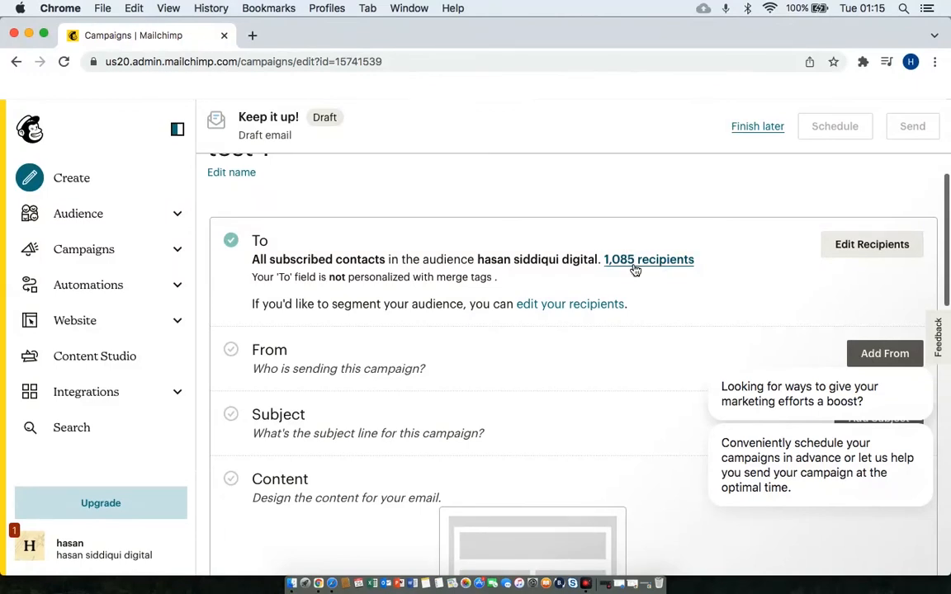
Edit the campaign recipients, reselecting the existing audience with all subscribers.
{"action": "left_click", "coordinate": [865, 246]}
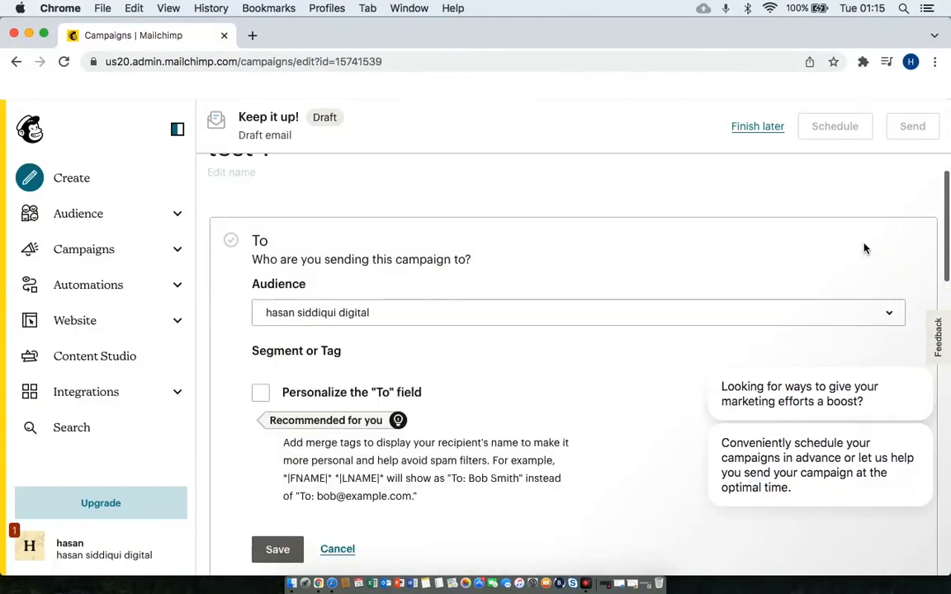
{"action": "left_click", "coordinate": [796, 320]}
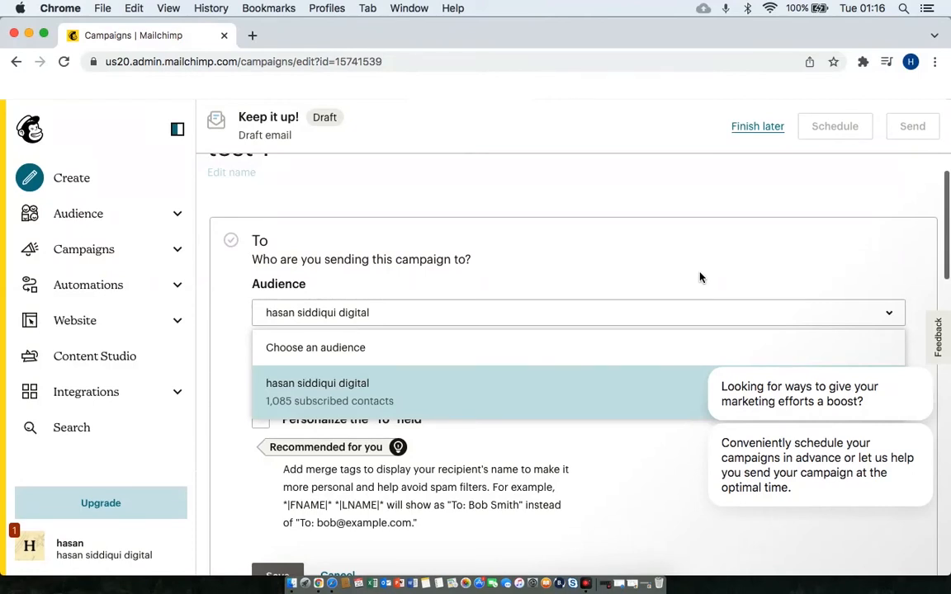
{"action": "left_click", "coordinate": [373, 401]}
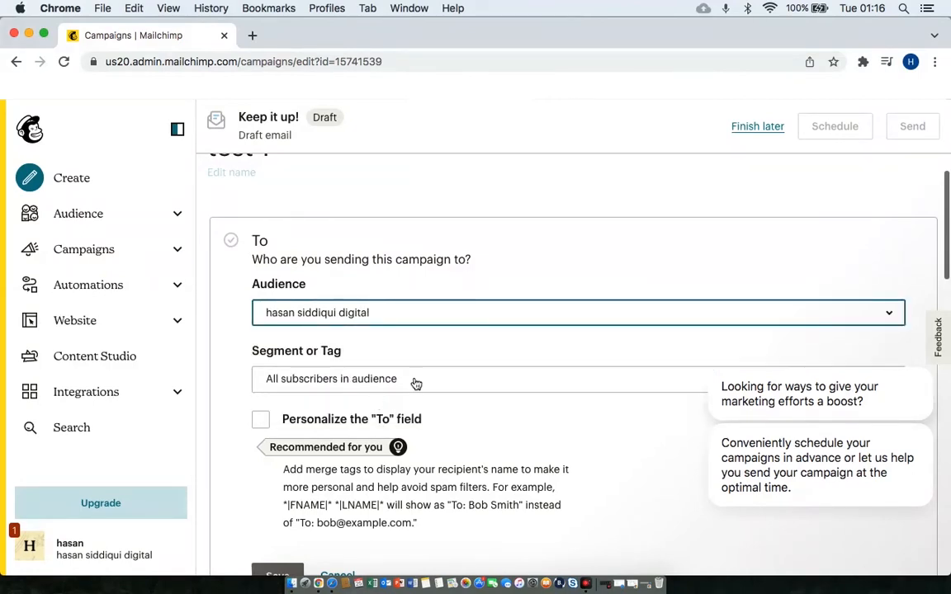
{"action": "scroll", "coordinate": [601, 416], "scroll_direction": "down", "scroll_amount": 2}
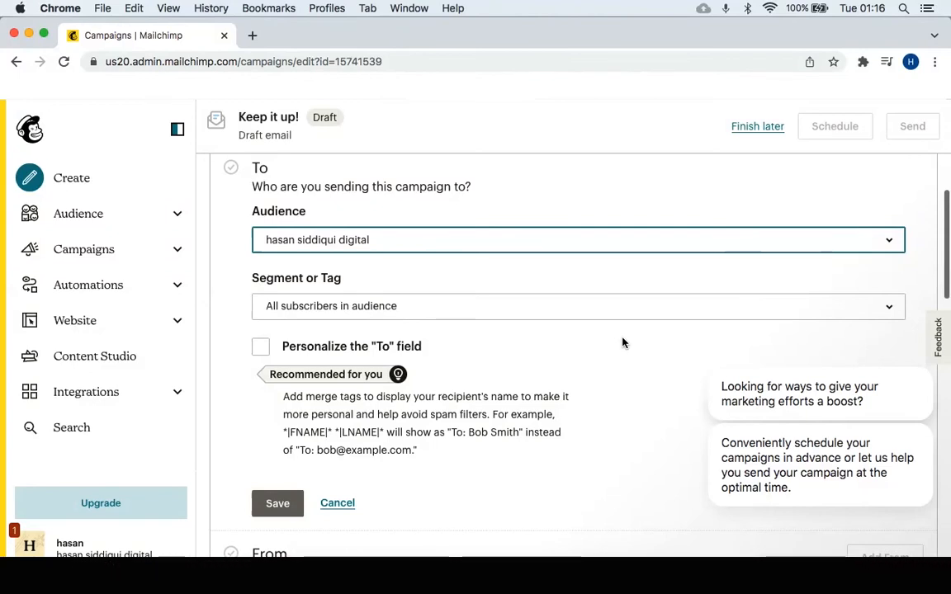
Personalize the To field with the *|FNAME|* merge tag and save the recipients.
{"action": "left_click", "coordinate": [261, 349]}
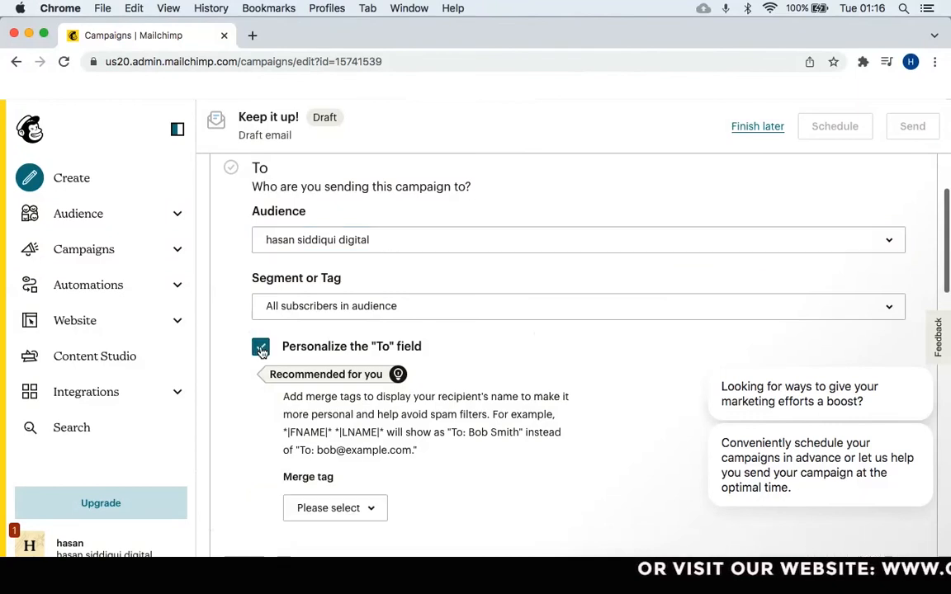
{"action": "scroll", "coordinate": [443, 393], "scroll_direction": "down", "scroll_amount": 2}
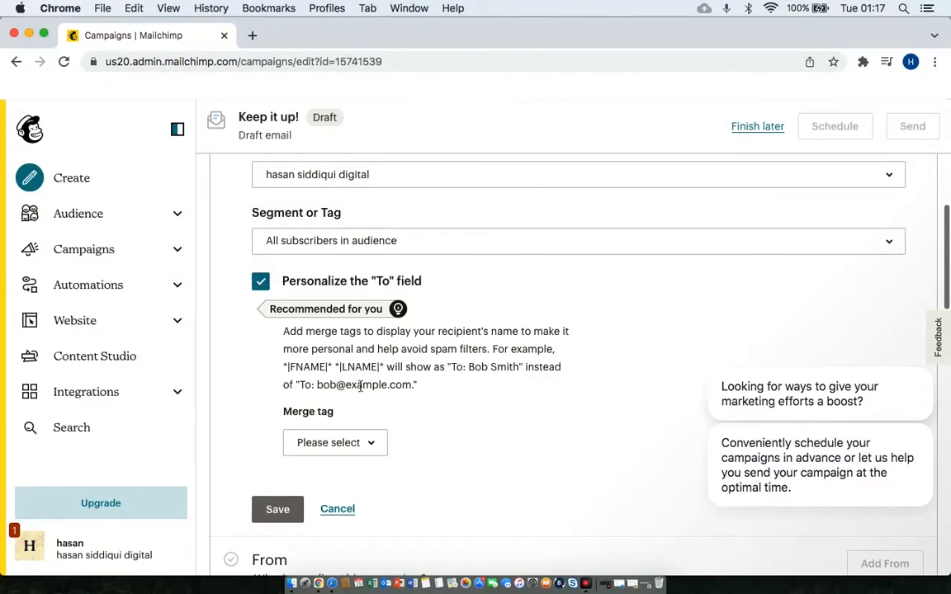
{"action": "left_click", "coordinate": [381, 442]}
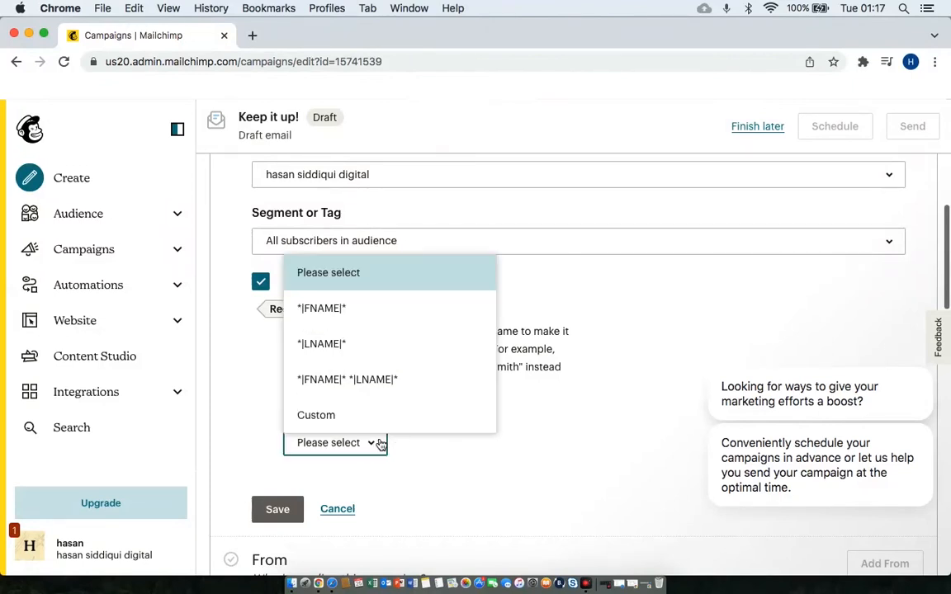
{"action": "left_click", "coordinate": [352, 326]}
{"action": "scroll", "coordinate": [494, 447], "scroll_direction": "down", "scroll_amount": 2}
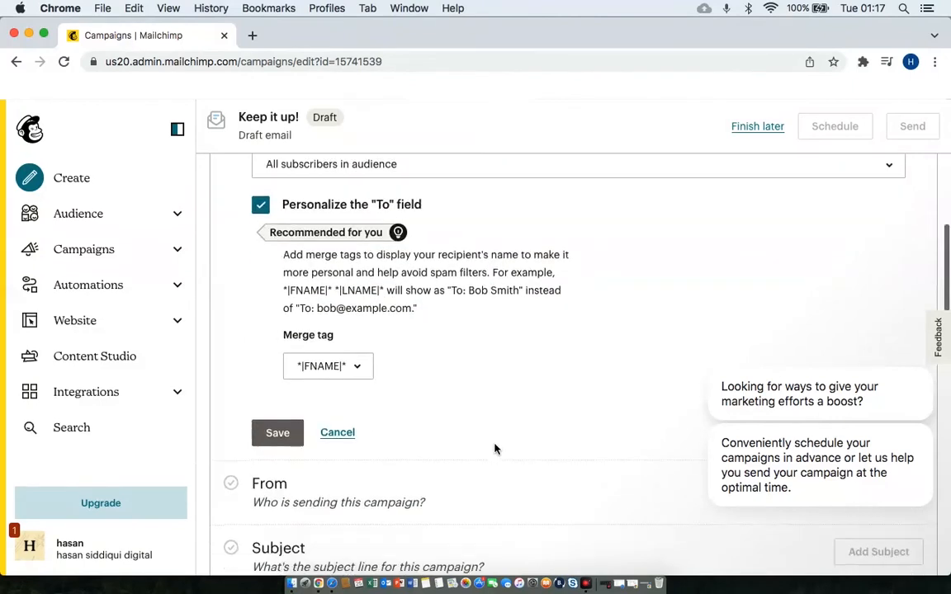
{"action": "left_click", "coordinate": [299, 433]}
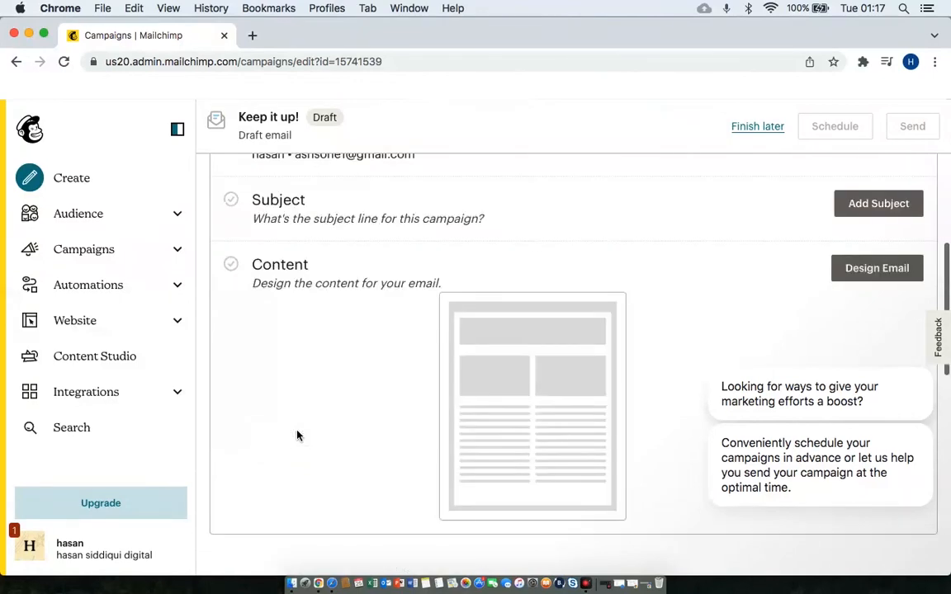
Open the 'test 1' campaign's From section to edit the sender name and email.
{"action": "scroll", "coordinate": [297, 436], "scroll_direction": "up", "scroll_amount": 5}
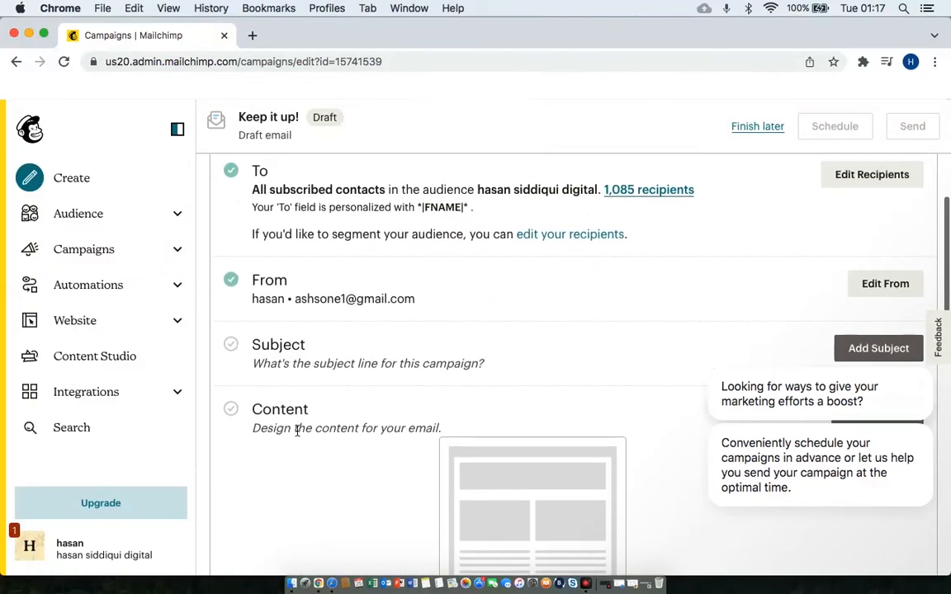
{"action": "scroll", "coordinate": [346, 346], "scroll_direction": "down", "scroll_amount": 2}
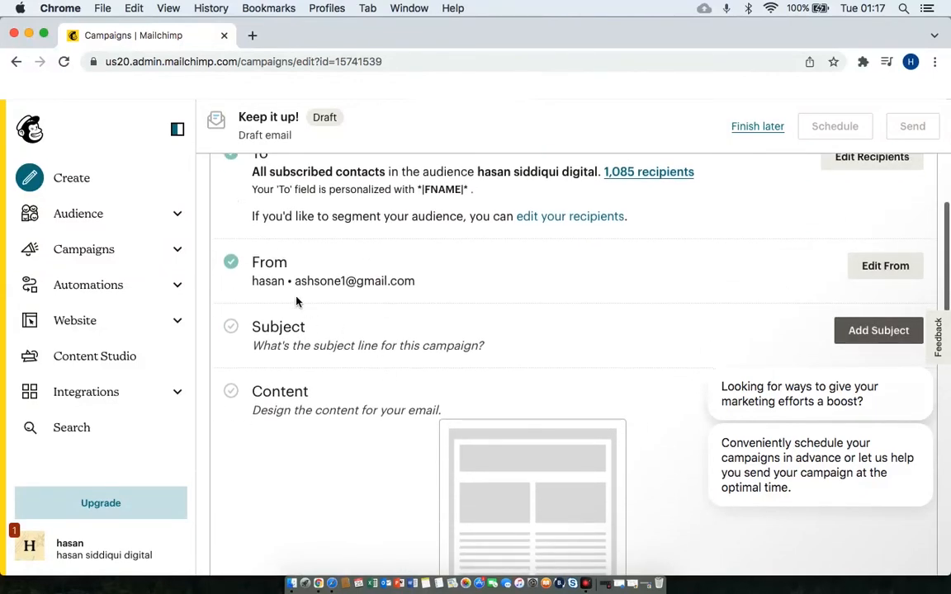
{"action": "left_click", "coordinate": [873, 274]}
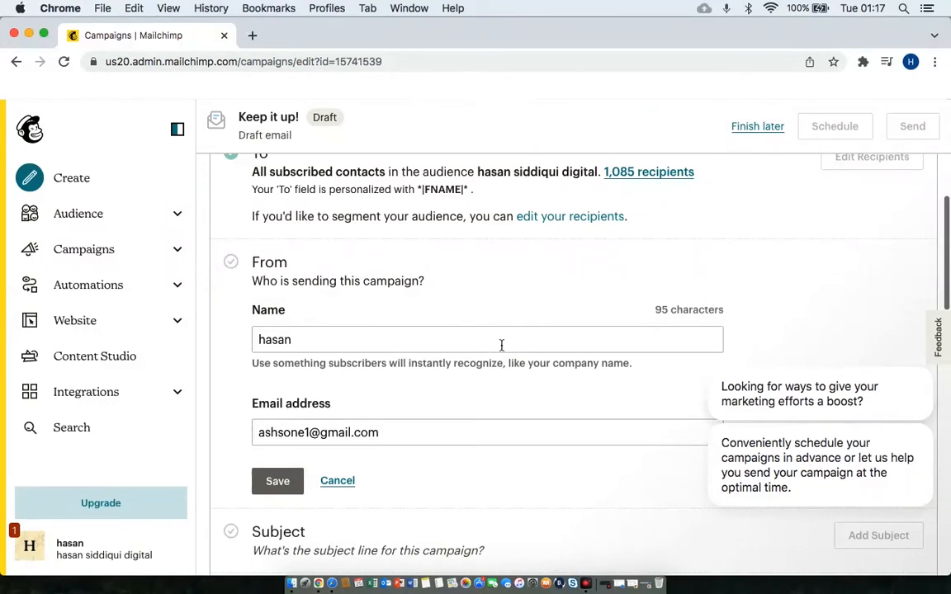
Replace the sender's first name with their full name and save the From details.
{"action": "left_click", "coordinate": [501, 345]}
{"action": "key", "text": "BackSpace"}
{"action": "key", "text": "BackSpace"}
{"action": "key", "text": "BackSpace"}
{"action": "key", "text": "BackSpace"}
{"action": "key", "text": "BackSpace"}
{"action": "type", "text": "hasan siddiqui"}
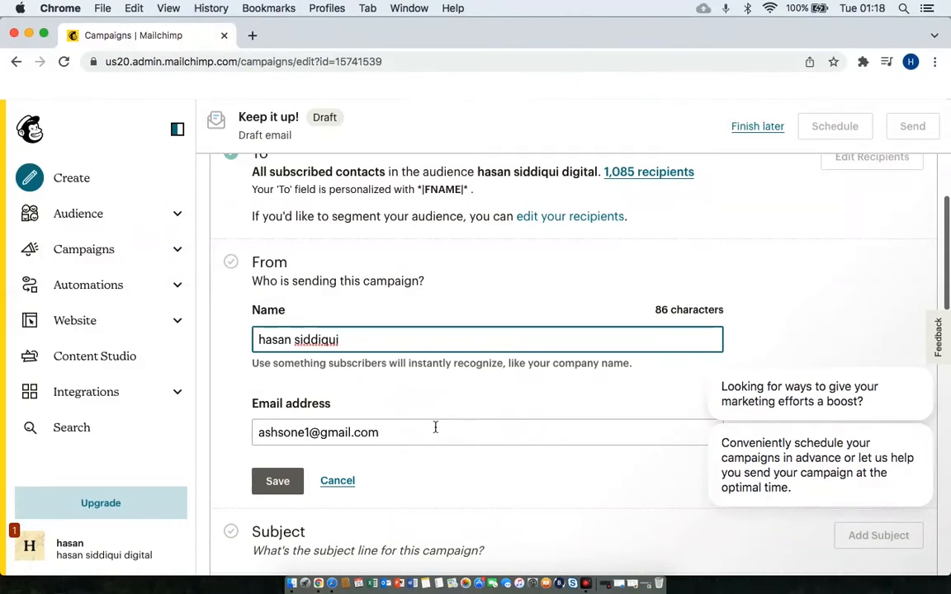
{"action": "left_click", "coordinate": [281, 481]}
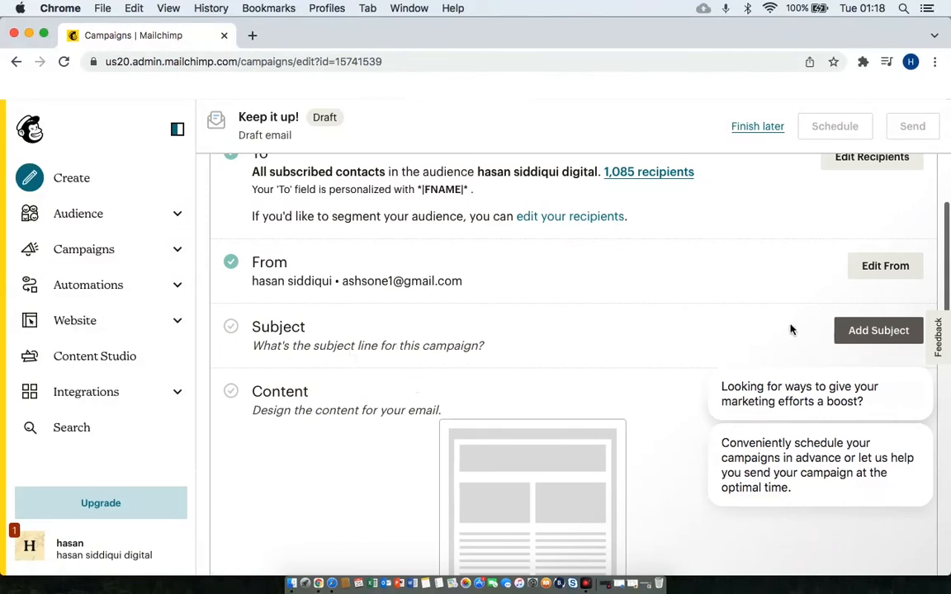
Enter 'Free Email Marketing course' as the campaign's subject line.
{"action": "left_click", "coordinate": [859, 331]}
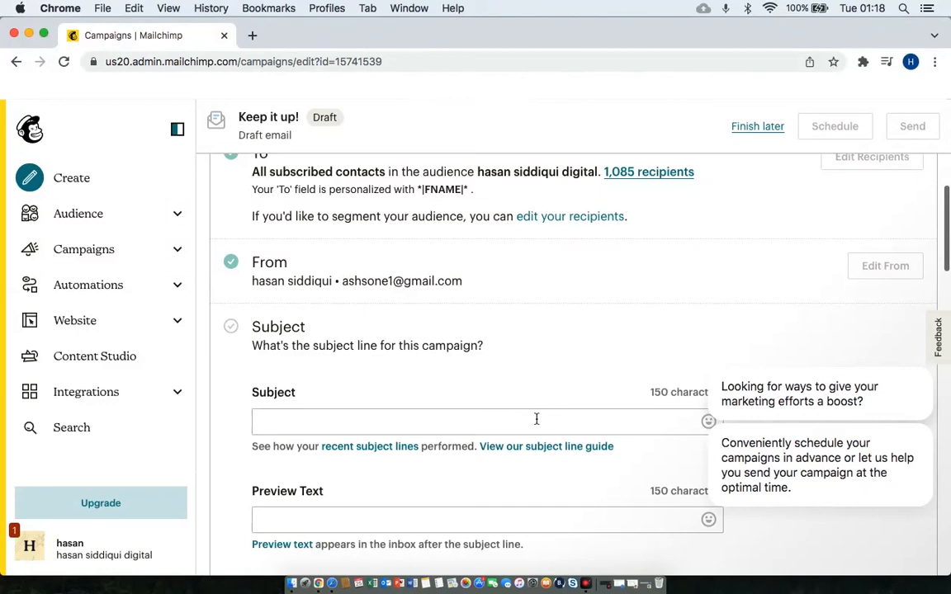
{"action": "left_click", "coordinate": [537, 420]}
{"action": "type", "text": "Freee"}
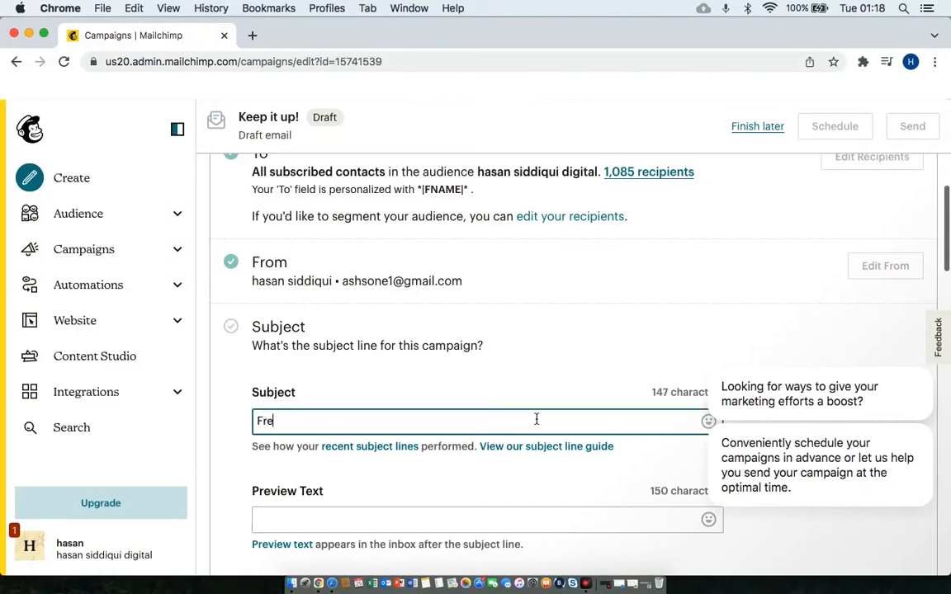
{"action": "key", "text": "BackSpace"}
{"action": "key", "text": "BackSpace"}
{"action": "type", "text": "Email Market"}
{"action": "key", "text": "BackSpace"}
{"action": "key", "text": "BackSpace"}
{"action": "type", "text": "eti"}
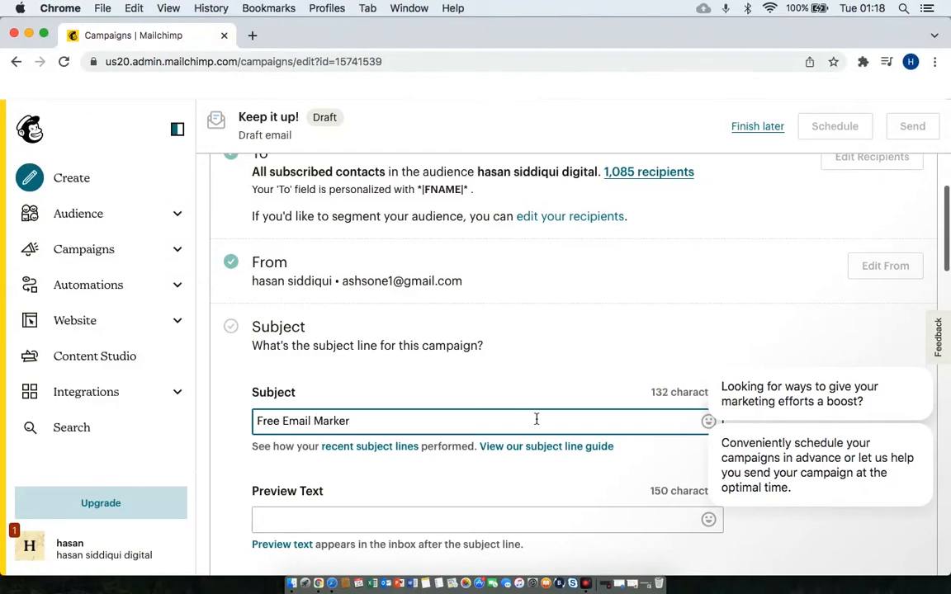
{"action": "type", "text": "ng course"}
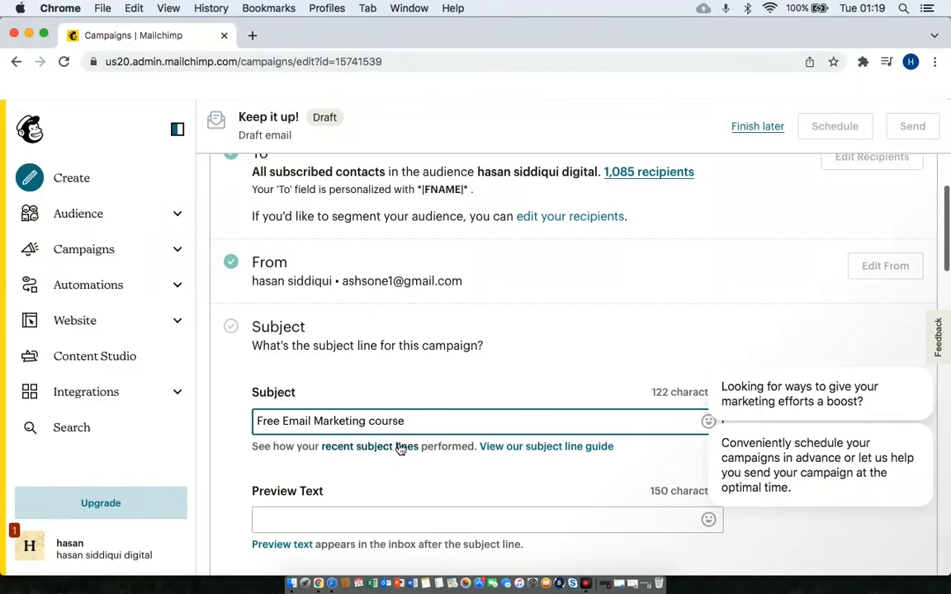
{"action": "scroll", "coordinate": [407, 482], "scroll_direction": "down", "scroll_amount": 2}
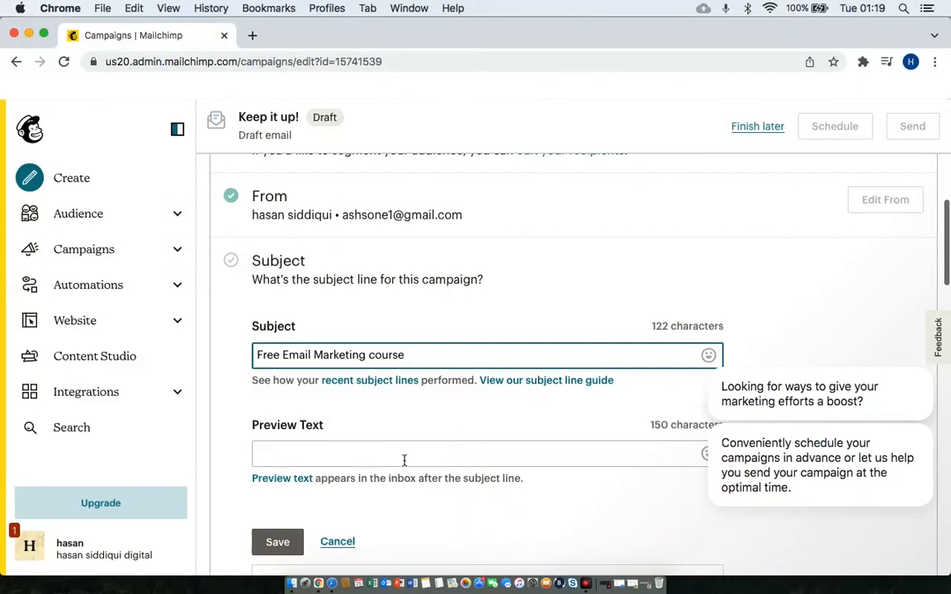
Paste '$50 off on email marketing course start Now' as preview text and save the subject.
{"action": "left_click", "coordinate": [403, 454]}
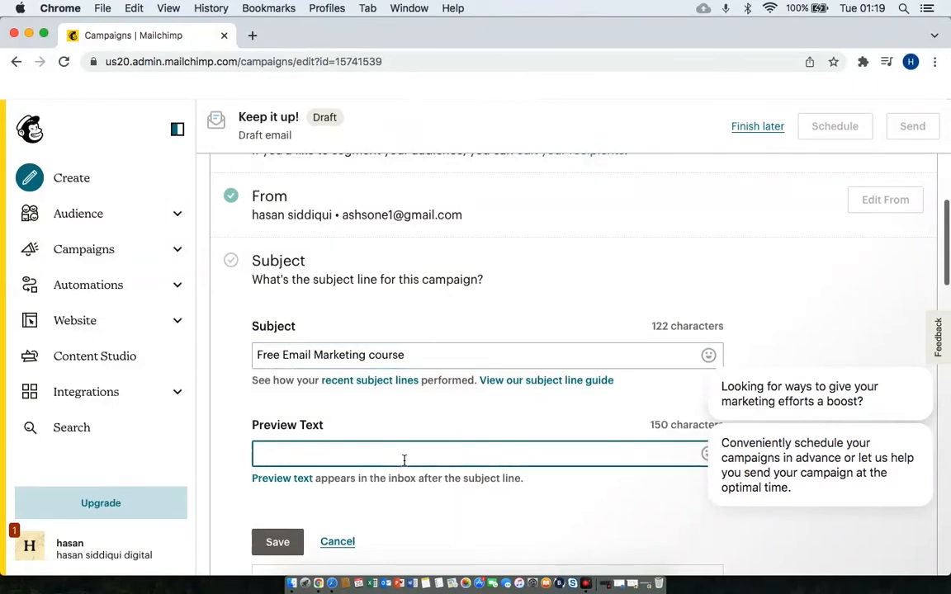
{"action": "type", "text": "$50 off on email marketing course start Now"}
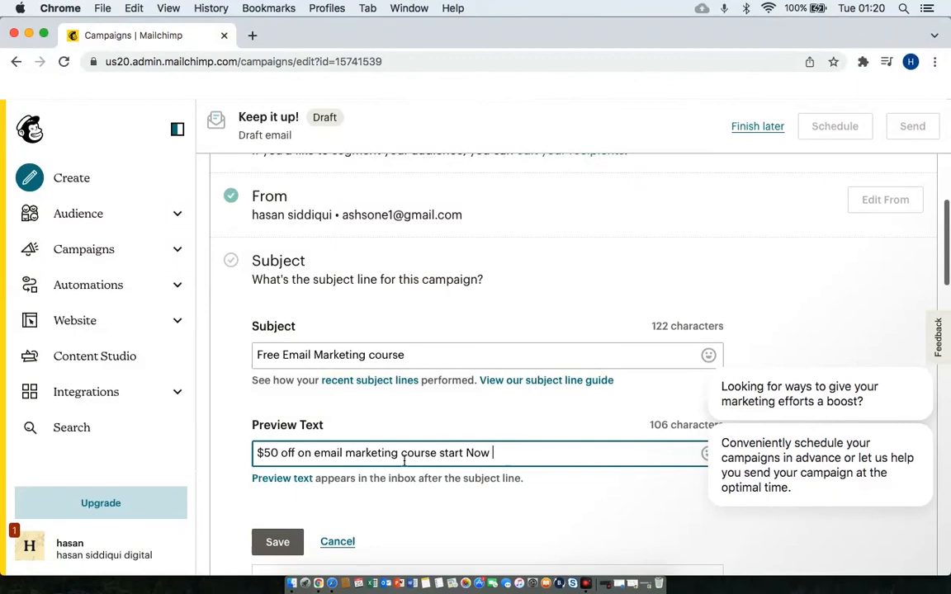
{"action": "scroll", "coordinate": [403, 463], "scroll_direction": "down", "scroll_amount": 2}
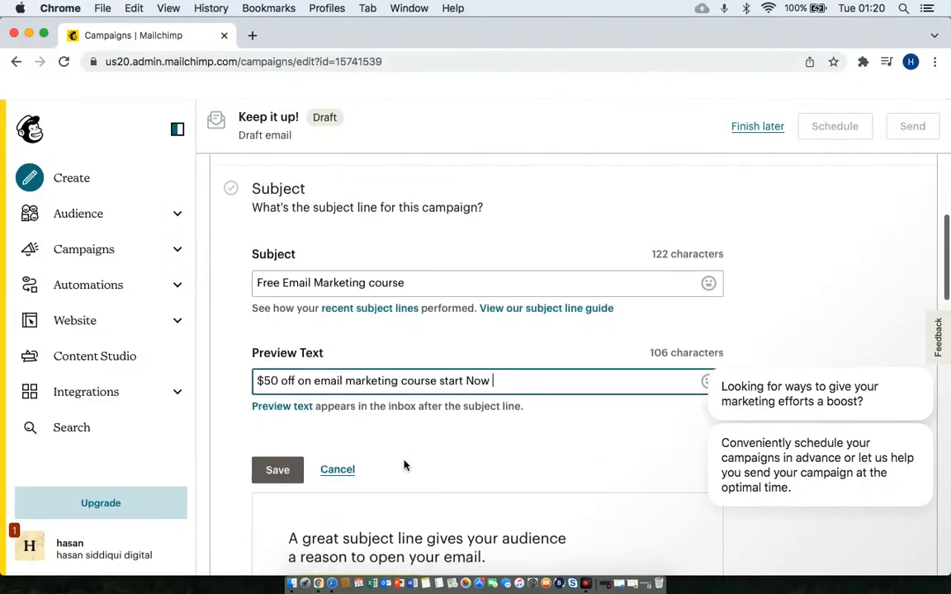
{"action": "left_click", "coordinate": [265, 476]}
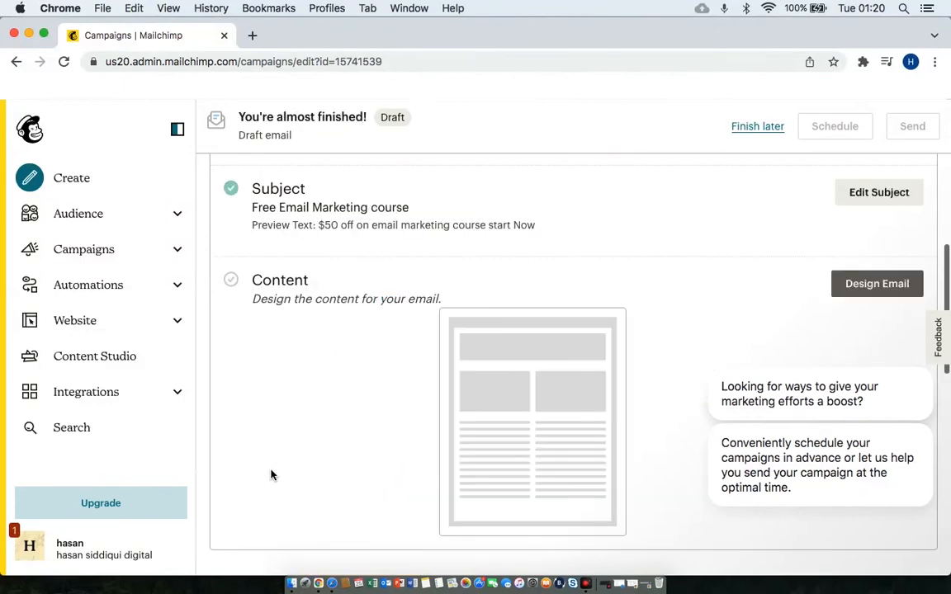
{"action": "scroll", "coordinate": [430, 418], "scroll_direction": "up", "scroll_amount": 5}
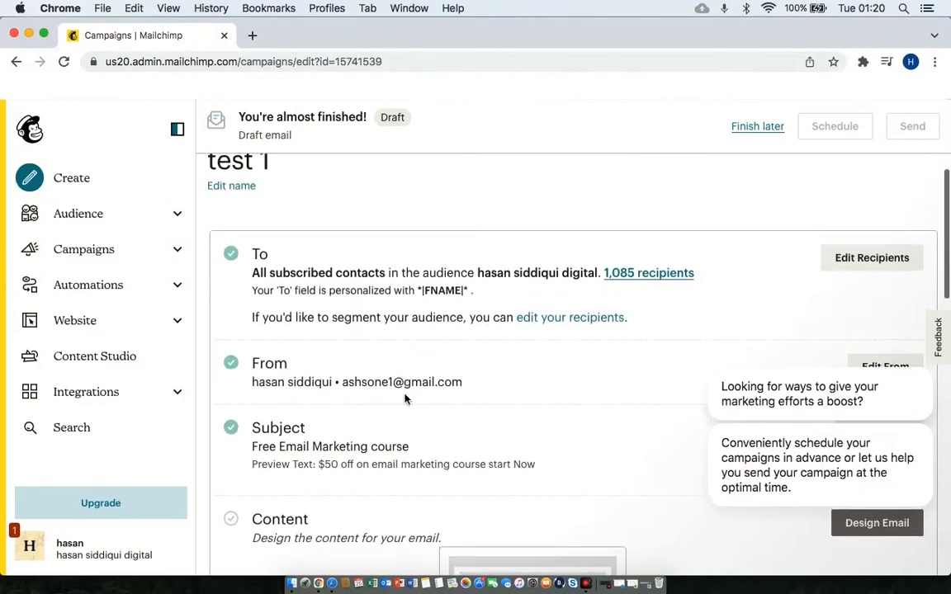
{"action": "scroll", "coordinate": [330, 440], "scroll_direction": "down", "scroll_amount": 4}
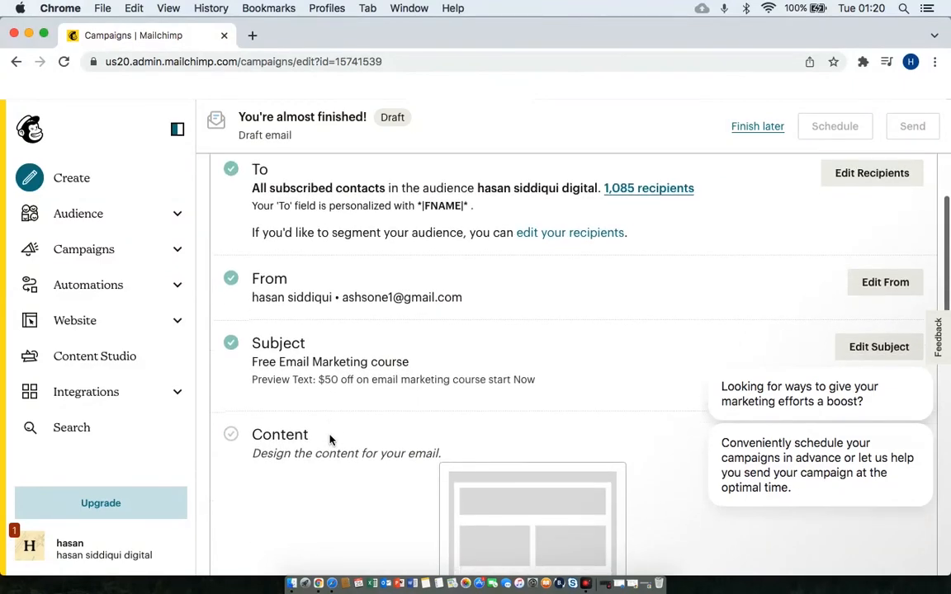
{"action": "scroll", "coordinate": [330, 440], "scroll_direction": "down", "scroll_amount": 2}
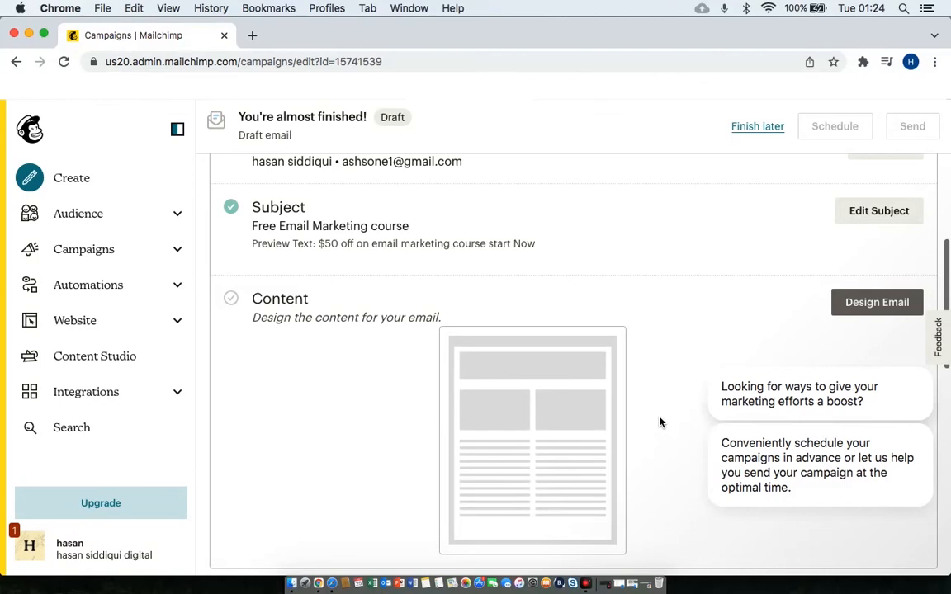
{"action": "scroll", "coordinate": [660, 420], "scroll_direction": "down", "scroll_amount": 1}
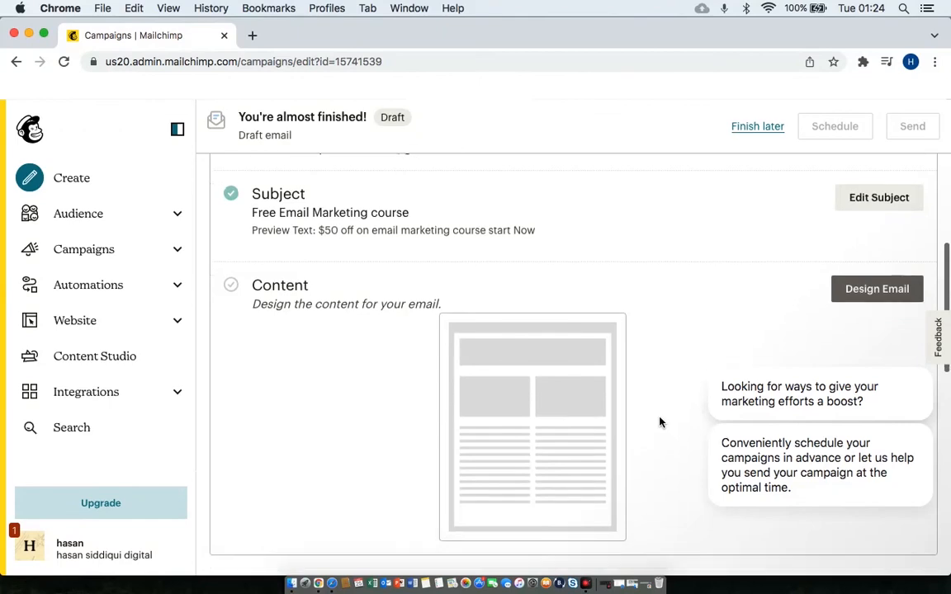
Start designing the email content with the Classic Builder.
{"action": "left_click", "coordinate": [864, 300]}
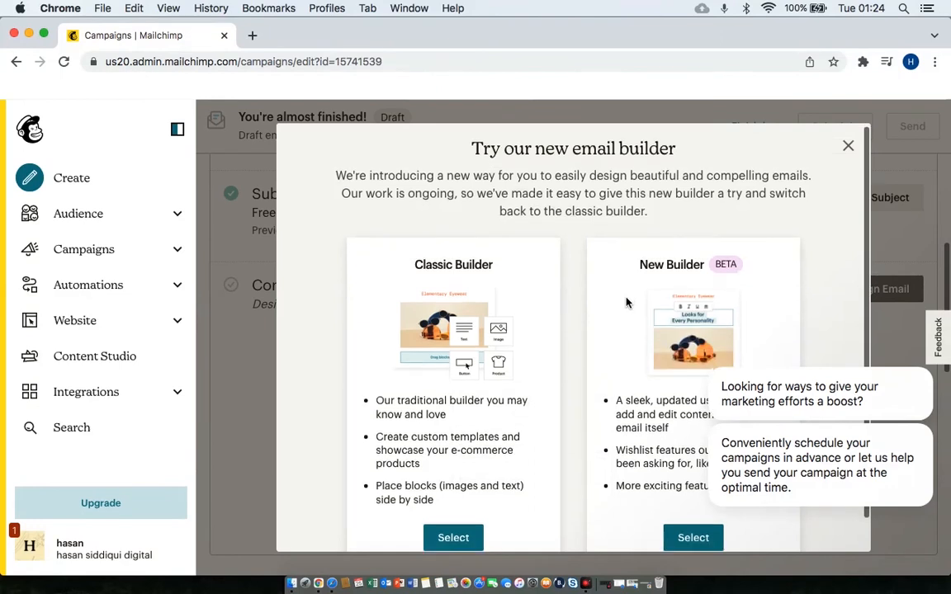
{"action": "scroll", "coordinate": [625, 303], "scroll_direction": "down", "scroll_amount": 2}
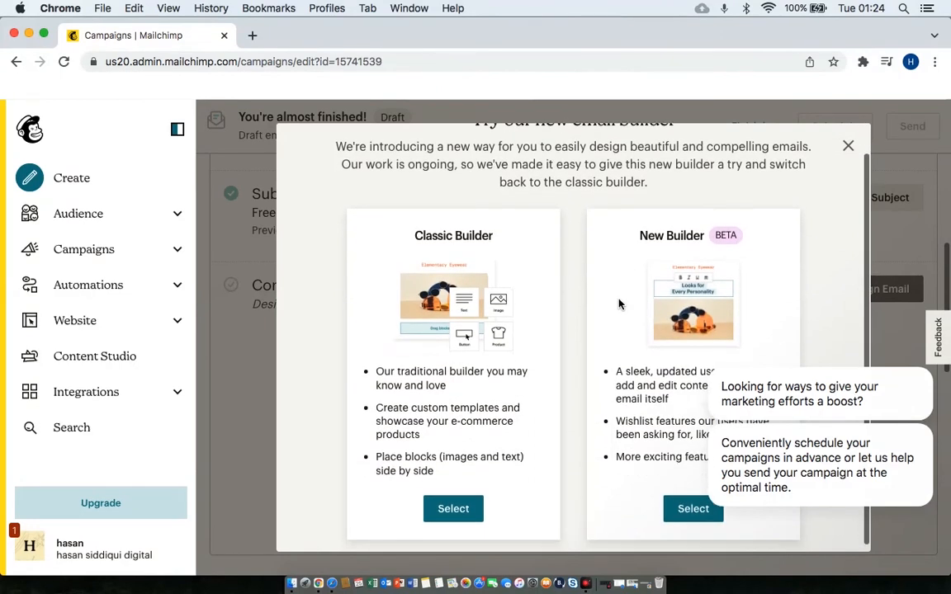
{"action": "left_click", "coordinate": [456, 508]}
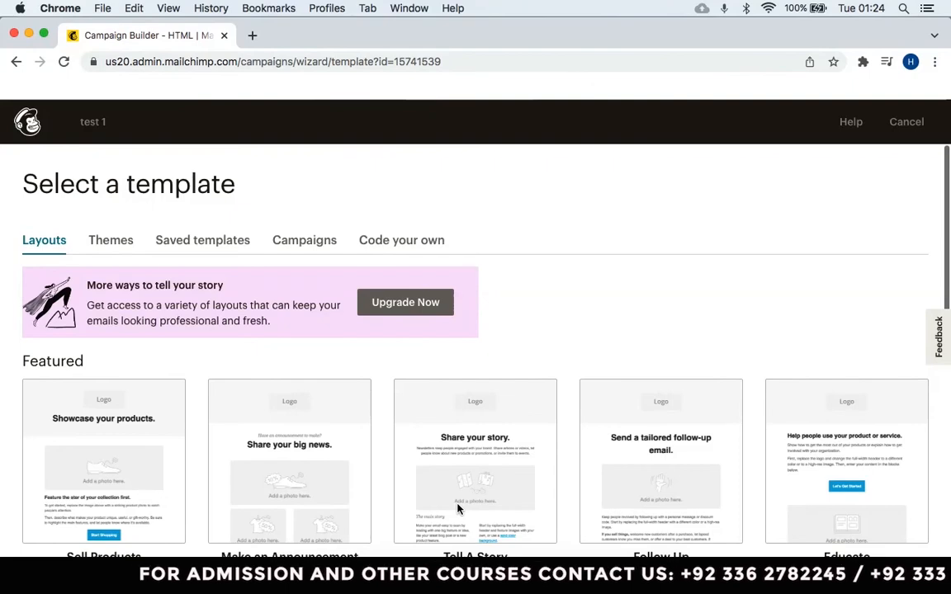
{"action": "scroll", "coordinate": [330, 396], "scroll_direction": "down", "scroll_amount": 5}
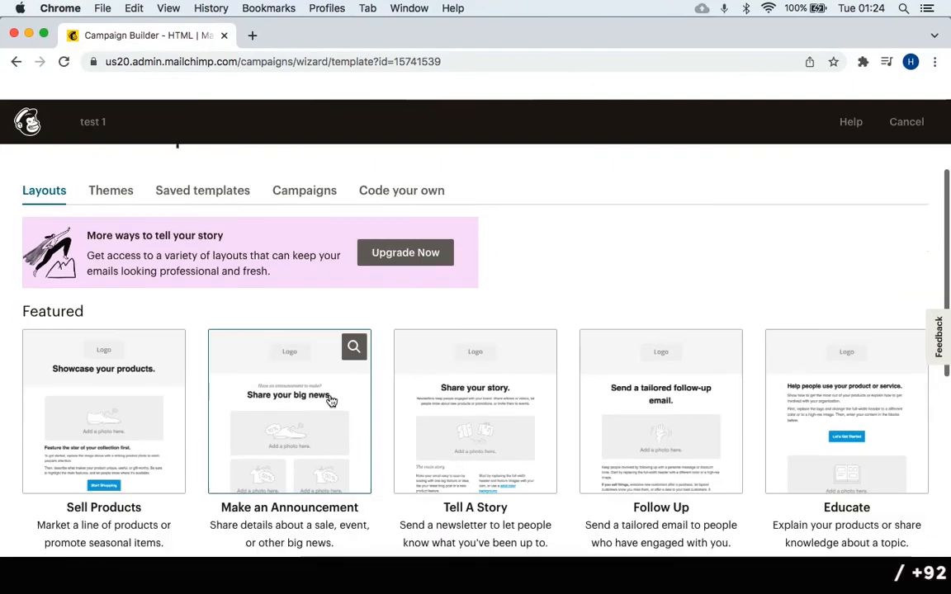
{"action": "scroll", "coordinate": [289, 400], "scroll_direction": "up", "scroll_amount": 5}
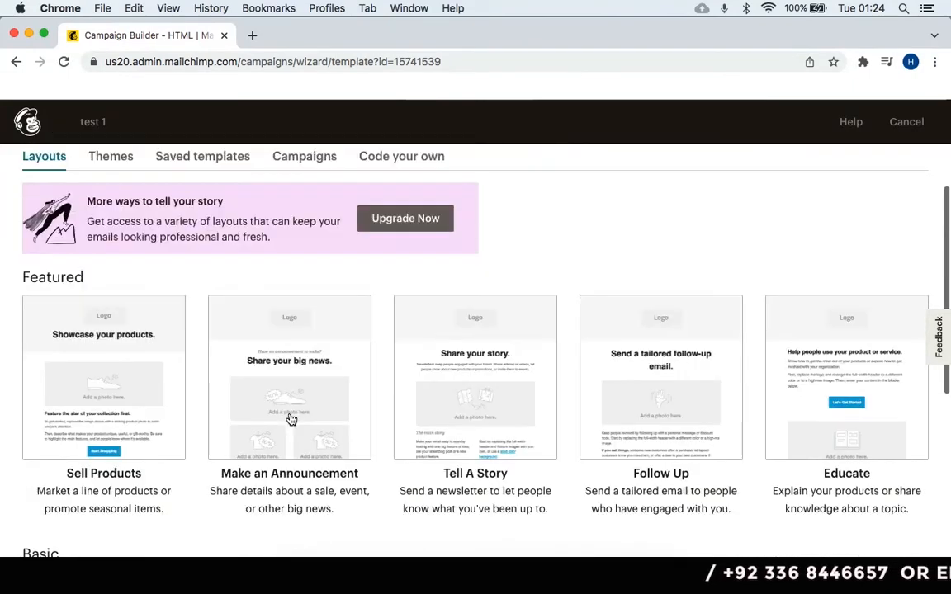
{"action": "scroll", "coordinate": [353, 396], "scroll_direction": "down", "scroll_amount": 5}
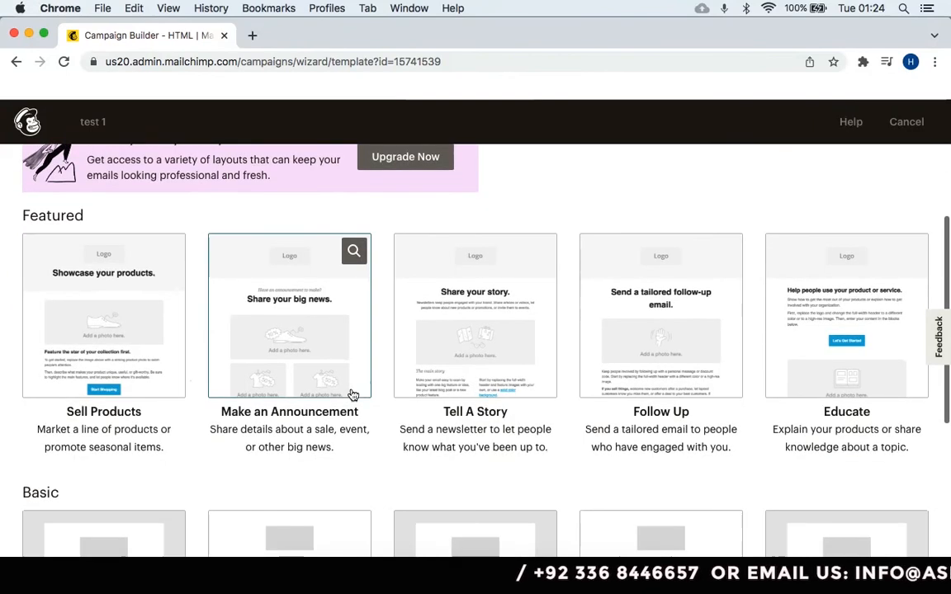
{"action": "scroll", "coordinate": [353, 396], "scroll_direction": "up", "scroll_amount": 5}
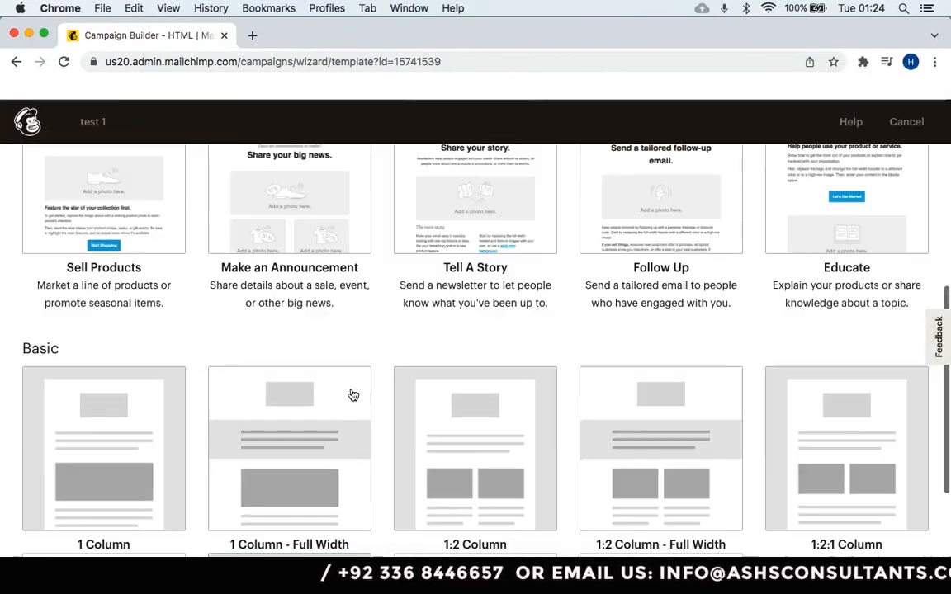
{"action": "left_click", "coordinate": [110, 245]}
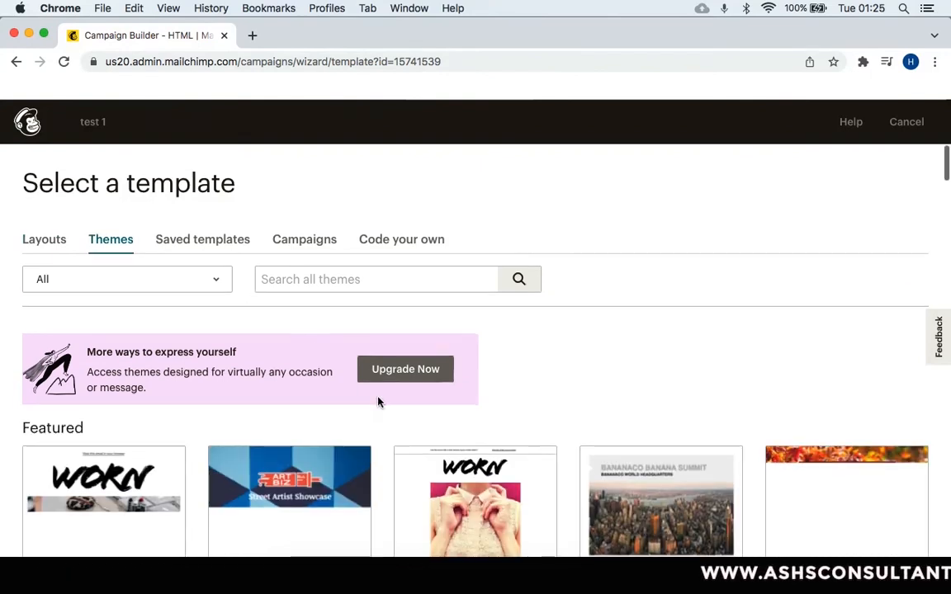
{"action": "scroll", "coordinate": [380, 401], "scroll_direction": "down", "scroll_amount": 3}
{"action": "scroll", "coordinate": [378, 402], "scroll_direction": "down", "scroll_amount": 3}
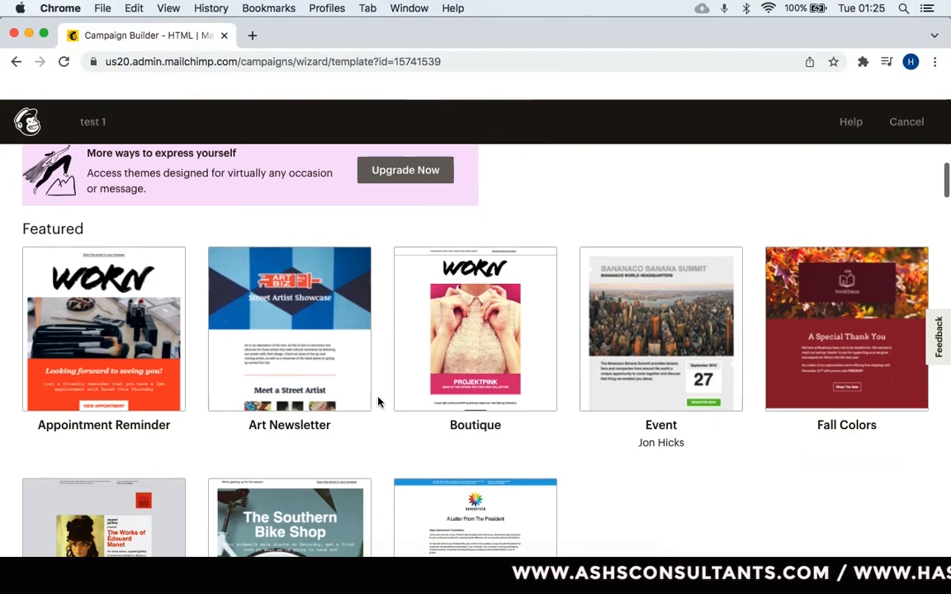
{"action": "scroll", "coordinate": [378, 402], "scroll_direction": "down", "scroll_amount": 5}
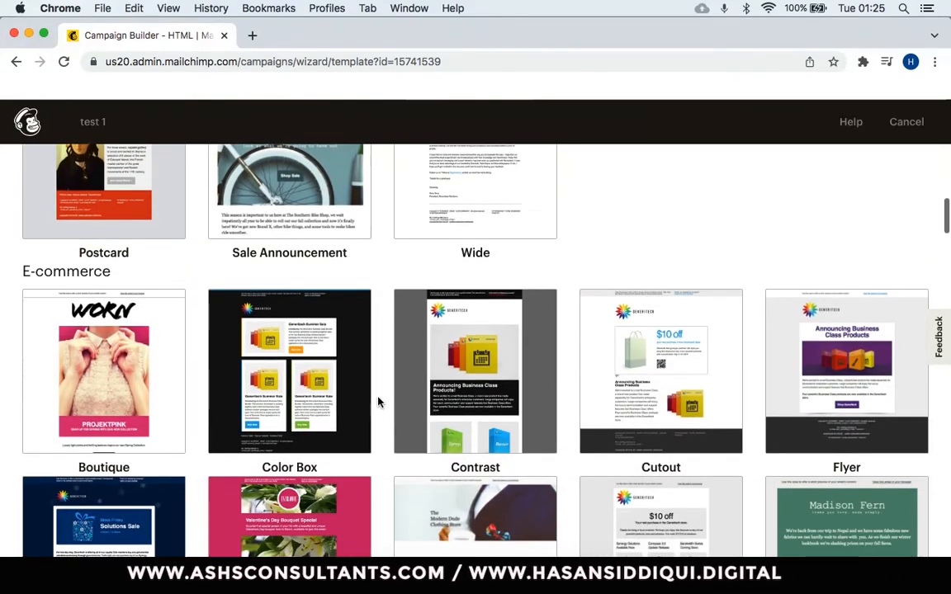
{"action": "scroll", "coordinate": [378, 402], "scroll_direction": "down", "scroll_amount": 3}
{"action": "scroll", "coordinate": [378, 402], "scroll_direction": "down", "scroll_amount": 6}
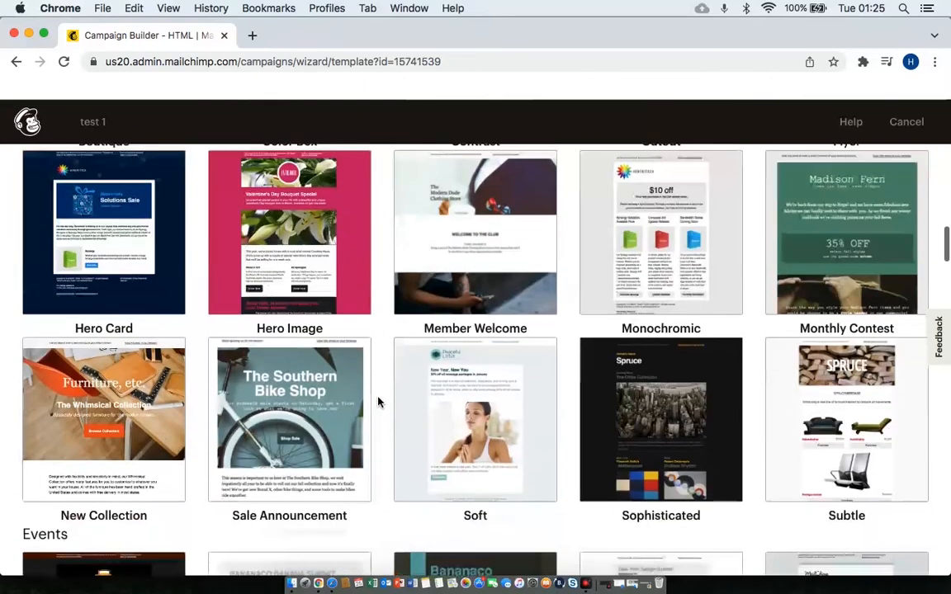
{"action": "scroll", "coordinate": [435, 393], "scroll_direction": "down", "scroll_amount": 10}
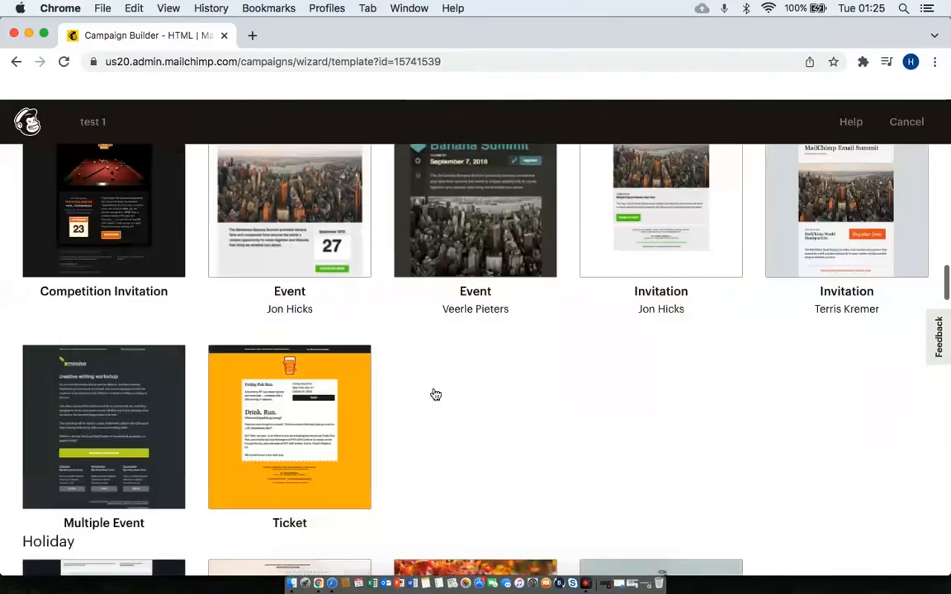
{"action": "scroll", "coordinate": [435, 394], "scroll_direction": "up", "scroll_amount": 20}
{"action": "scroll", "coordinate": [434, 394], "scroll_direction": "up", "scroll_amount": 3}
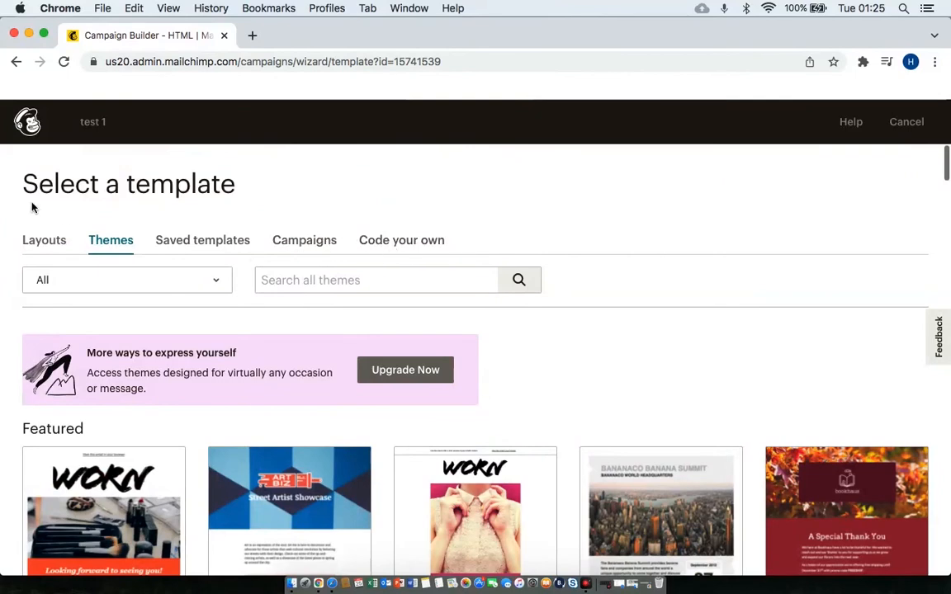
{"action": "left_click", "coordinate": [44, 244]}
Start the 'test 1' email from the 1 Column - Full Width basic layout.
{"action": "scroll", "coordinate": [355, 413], "scroll_direction": "down", "scroll_amount": 5}
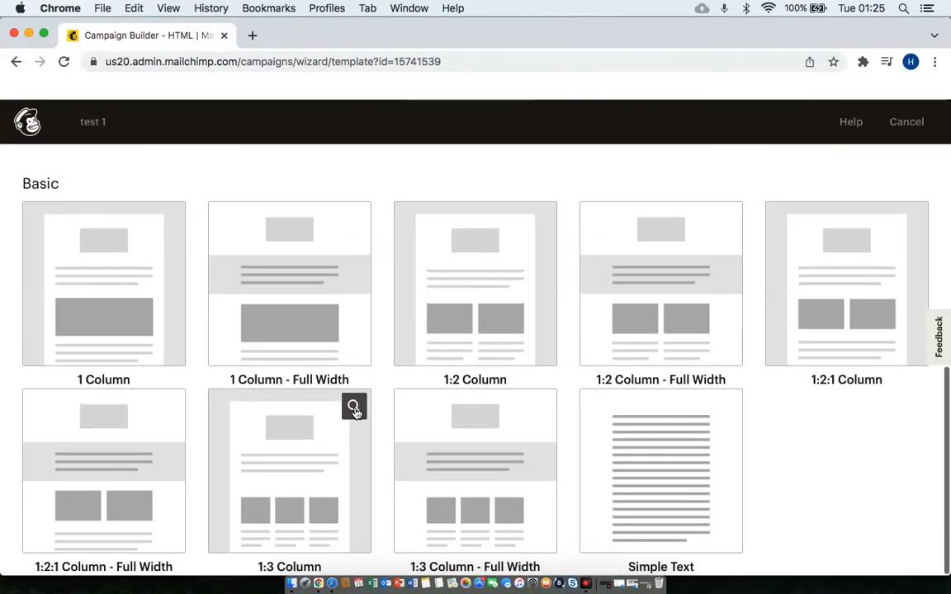
{"action": "scroll", "coordinate": [856, 470], "scroll_direction": "up", "scroll_amount": 2}
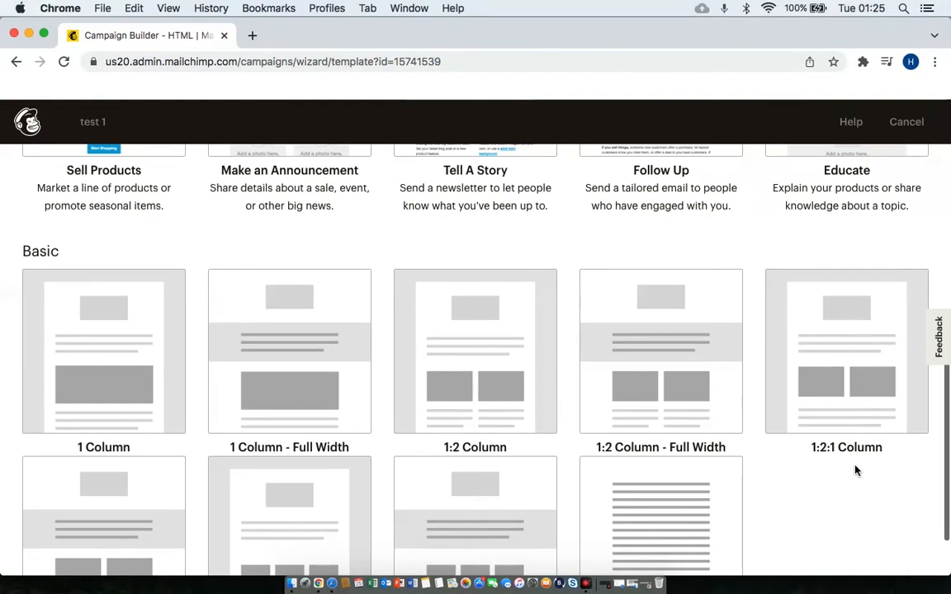
{"action": "scroll", "coordinate": [856, 470], "scroll_direction": "down", "scroll_amount": 2}
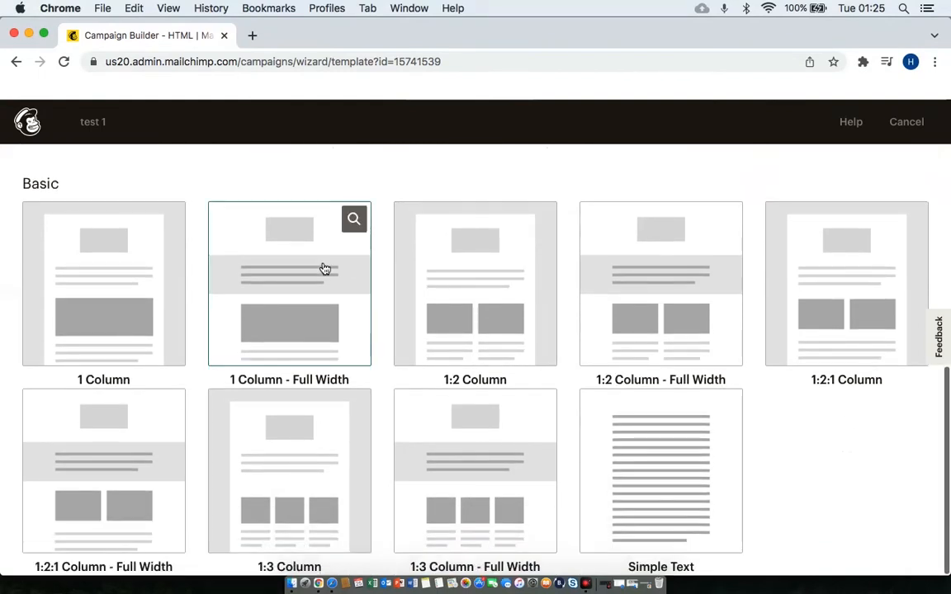
{"action": "left_click", "coordinate": [284, 318]}
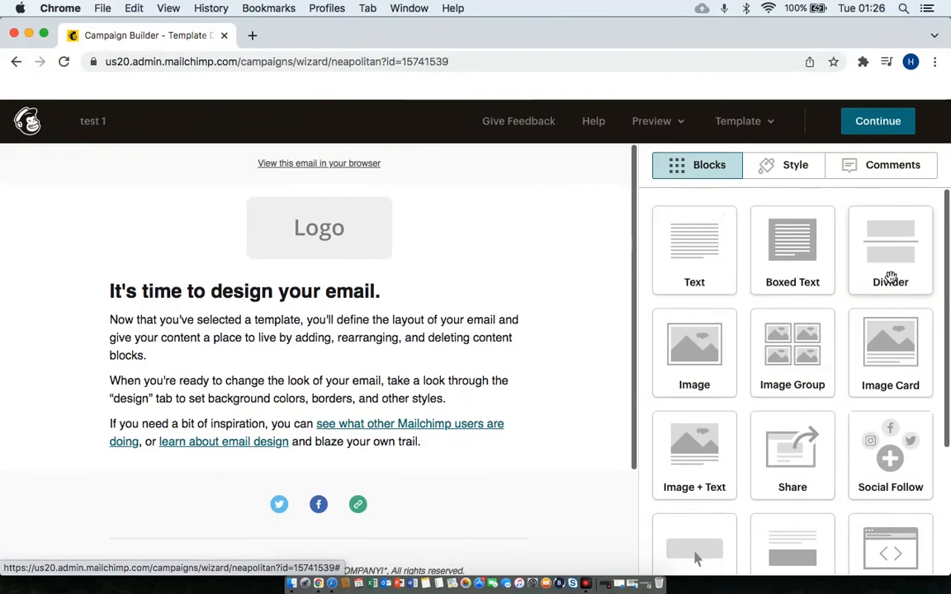
{"action": "scroll", "coordinate": [798, 365], "scroll_direction": "down", "scroll_amount": 2}
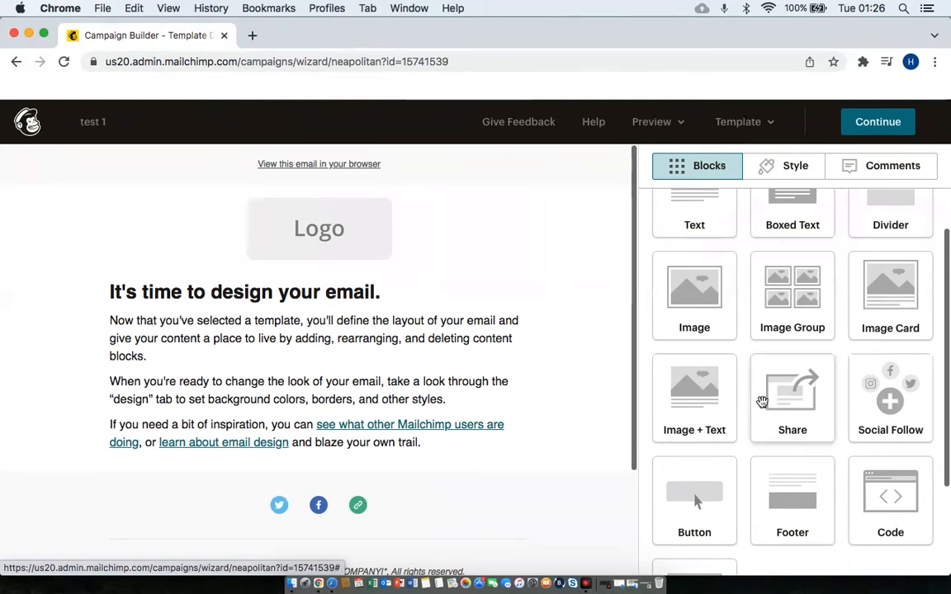
{"action": "scroll", "coordinate": [761, 401], "scroll_direction": "down", "scroll_amount": 2}
{"action": "scroll", "coordinate": [762, 401], "scroll_direction": "down", "scroll_amount": 2}
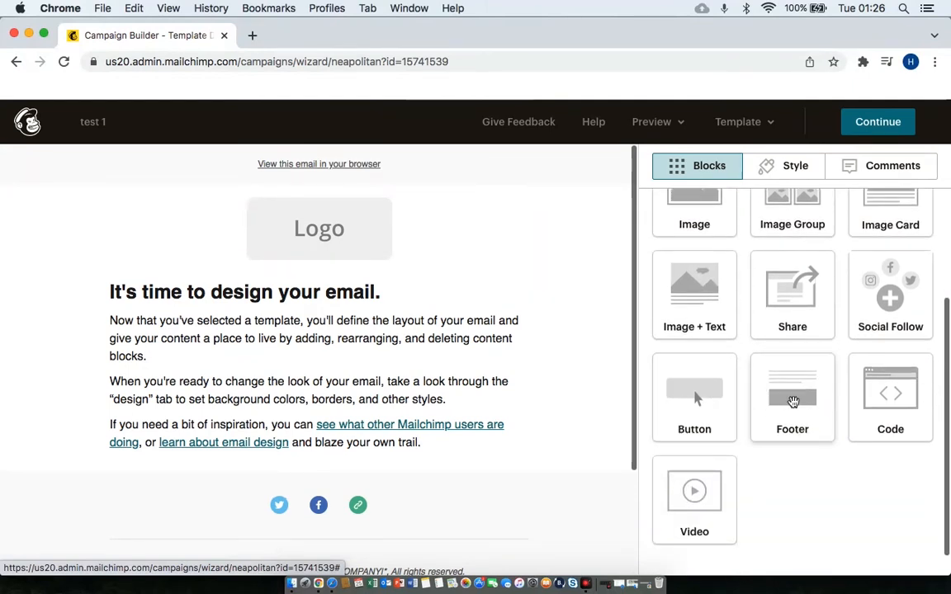
{"action": "scroll", "coordinate": [760, 296], "scroll_direction": "up", "scroll_amount": 3}
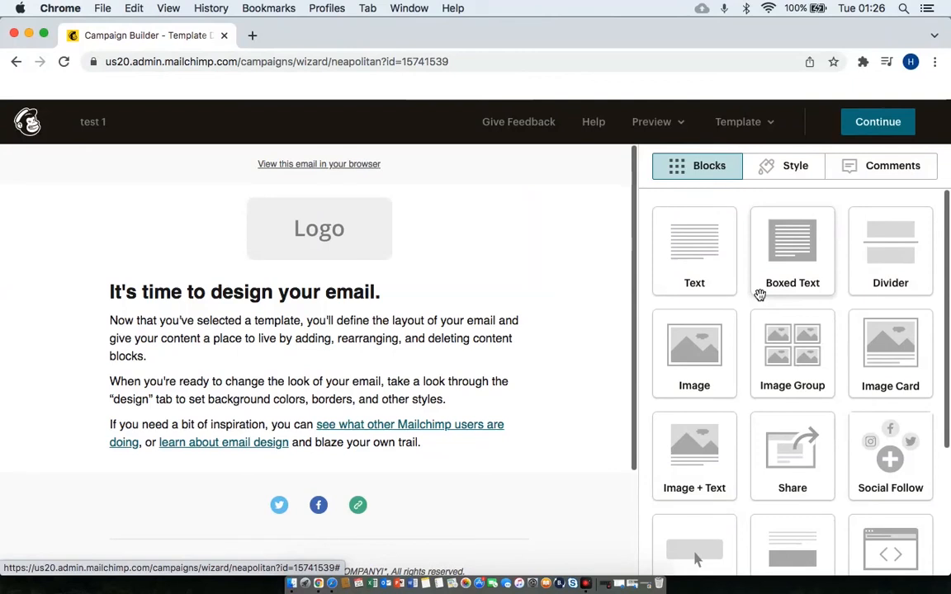
{"action": "mouse_move", "coordinate": [343, 250]}
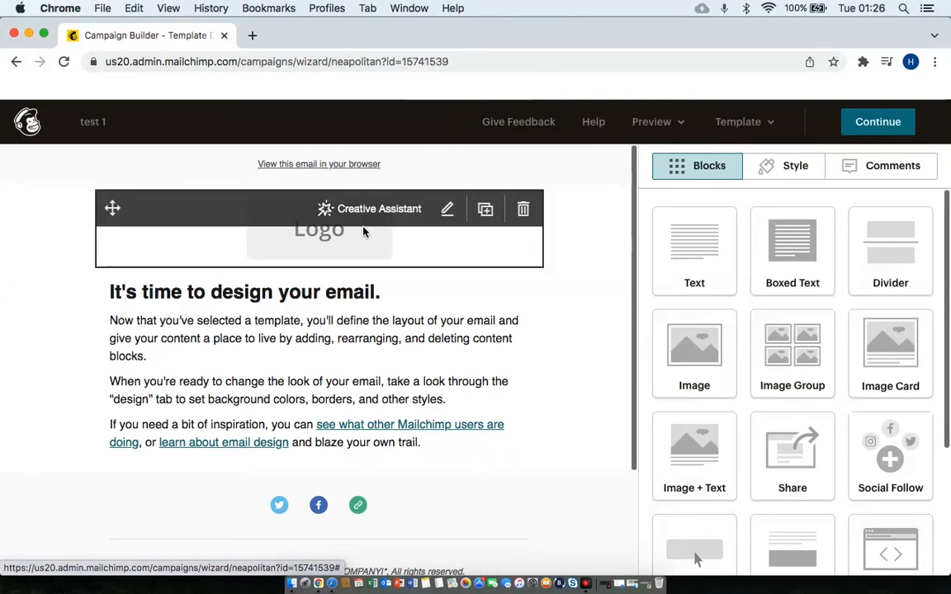
Open Content Studio from the Logo block's Replace option and start a file upload.
{"action": "left_click", "coordinate": [320, 252]}
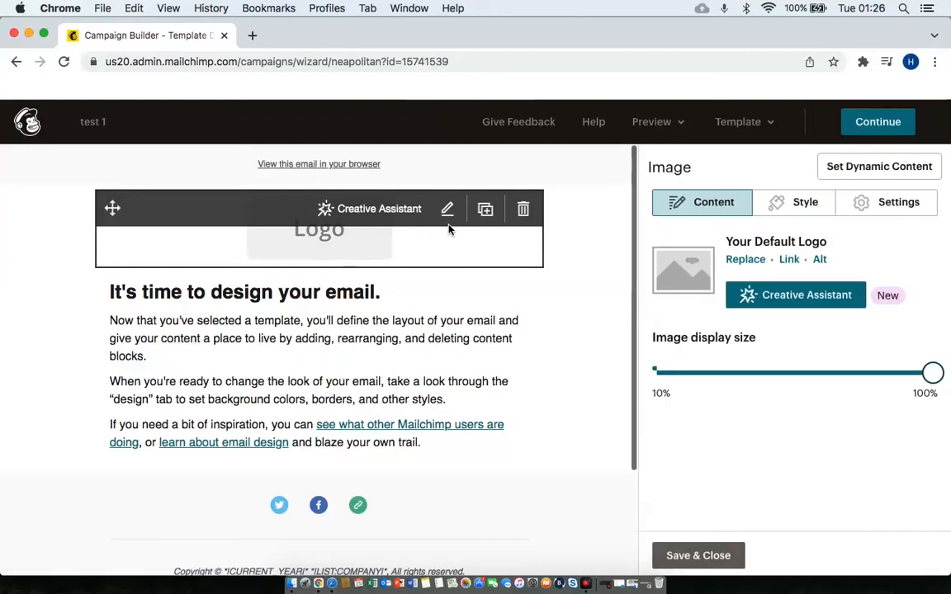
{"action": "left_click", "coordinate": [733, 265]}
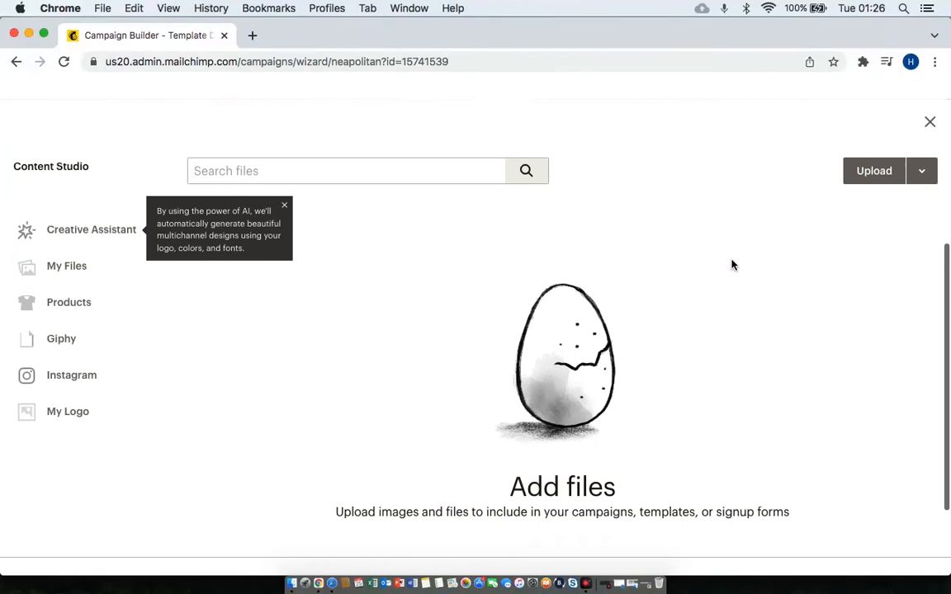
{"action": "left_click", "coordinate": [874, 171]}
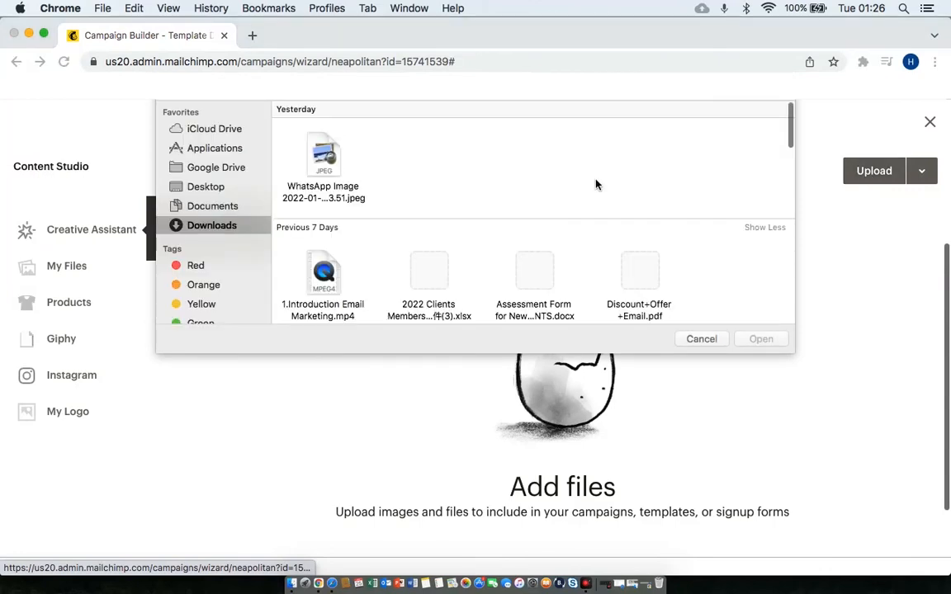
Find ASHS-LOGO.png in the Downloads folder and upload it.
{"action": "scroll", "coordinate": [530, 277], "scroll_direction": "down", "scroll_amount": 3}
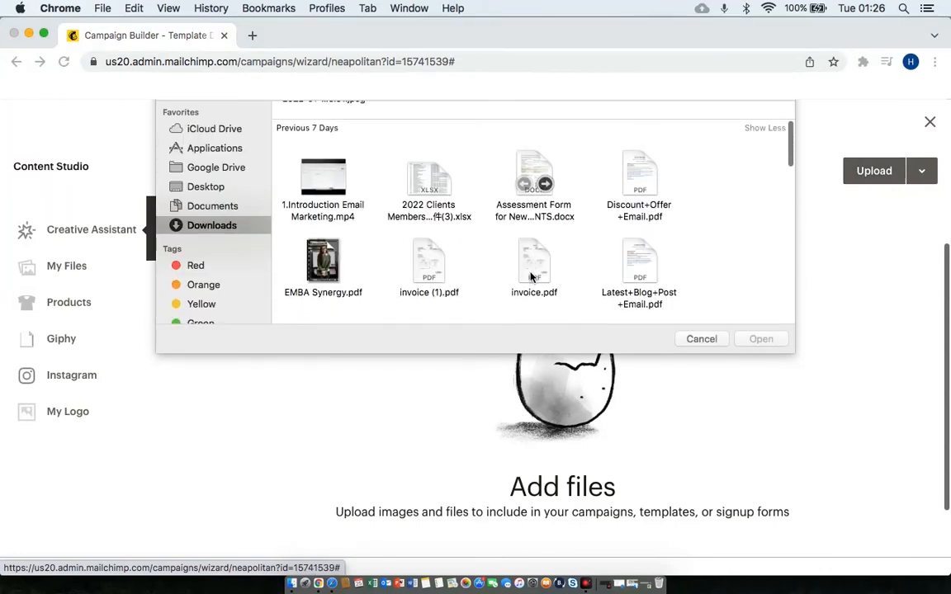
{"action": "scroll", "coordinate": [530, 277], "scroll_direction": "up", "scroll_amount": 3}
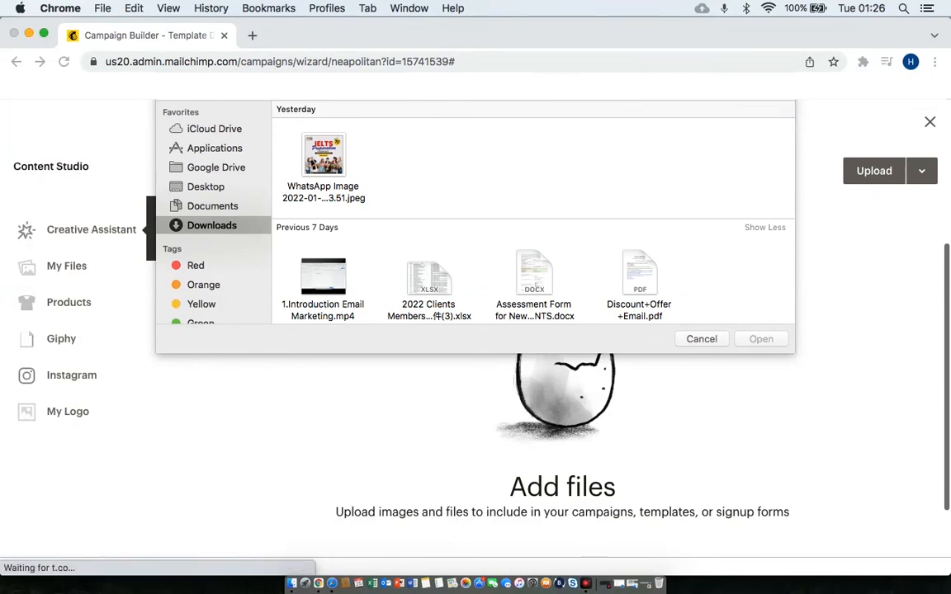
{"action": "type", "text": "l"}
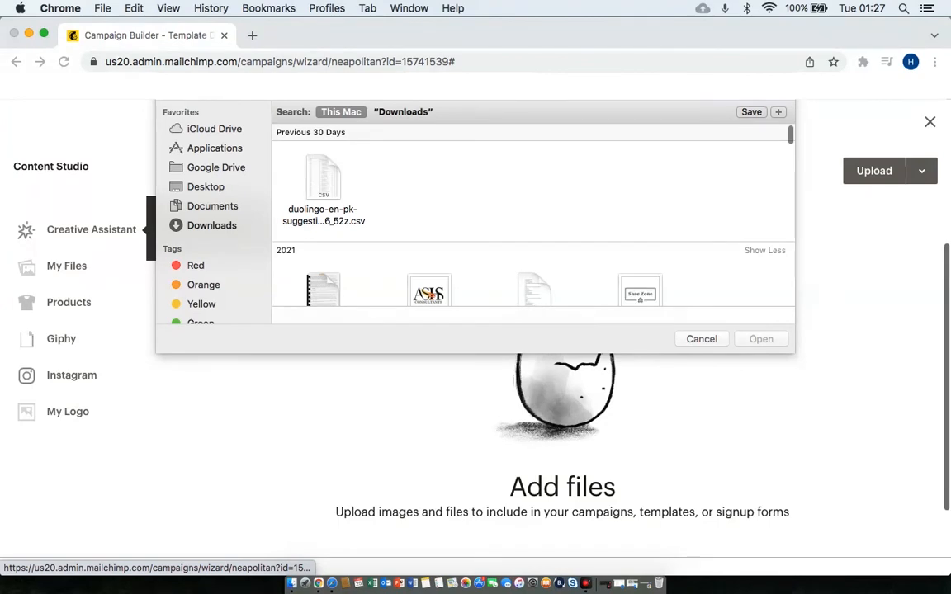
{"action": "scroll", "coordinate": [489, 246], "scroll_direction": "down", "scroll_amount": 2}
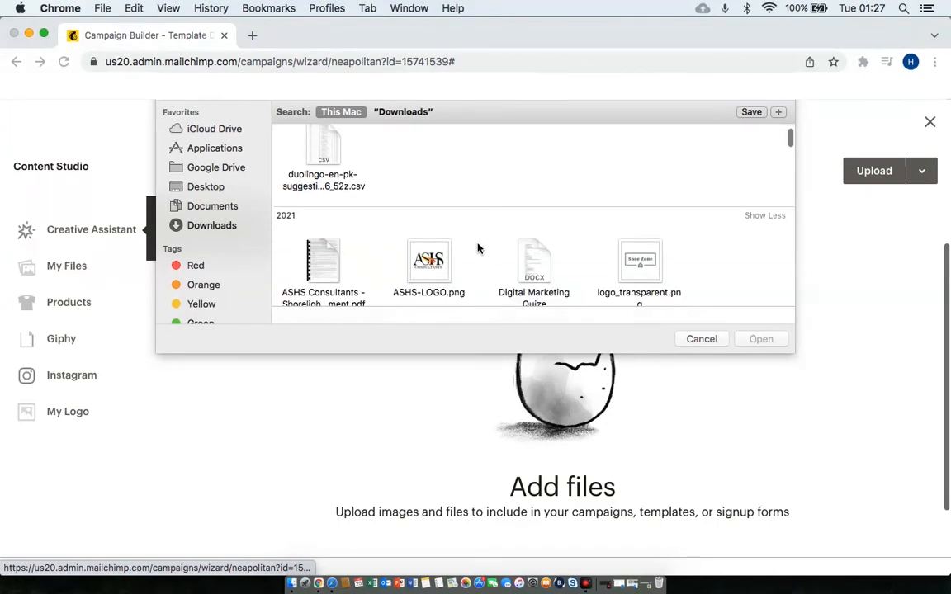
{"action": "left_click", "coordinate": [429, 262]}
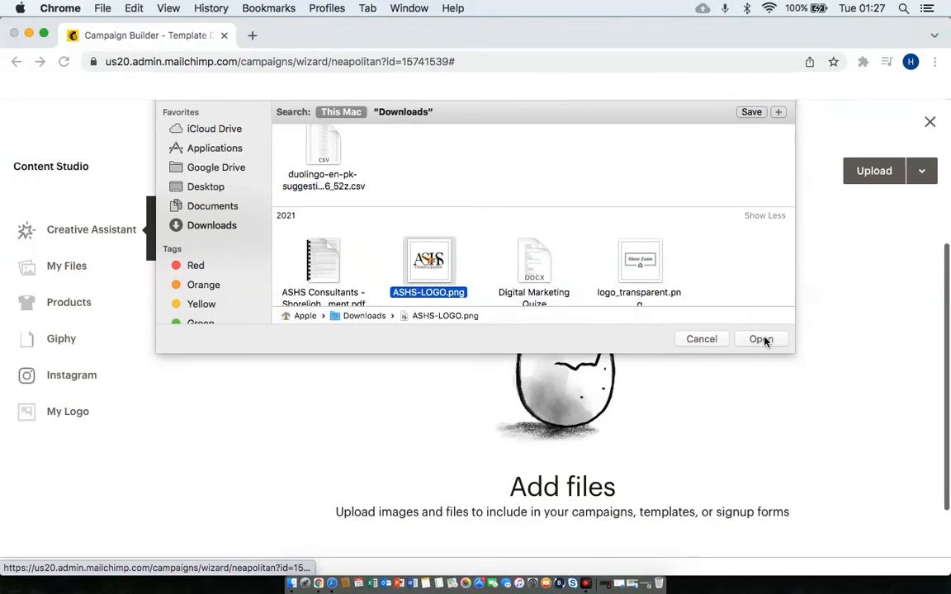
{"action": "left_click", "coordinate": [761, 338]}
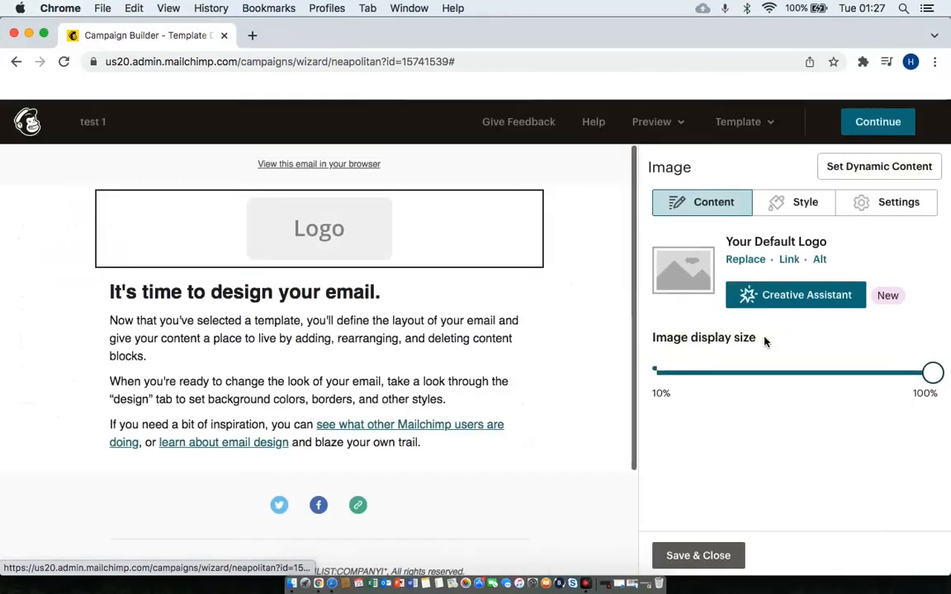
Shrink the ASHS logo's display size to roughly 20% with the size slider.
{"action": "scroll", "coordinate": [601, 462], "scroll_direction": "down", "scroll_amount": 3}
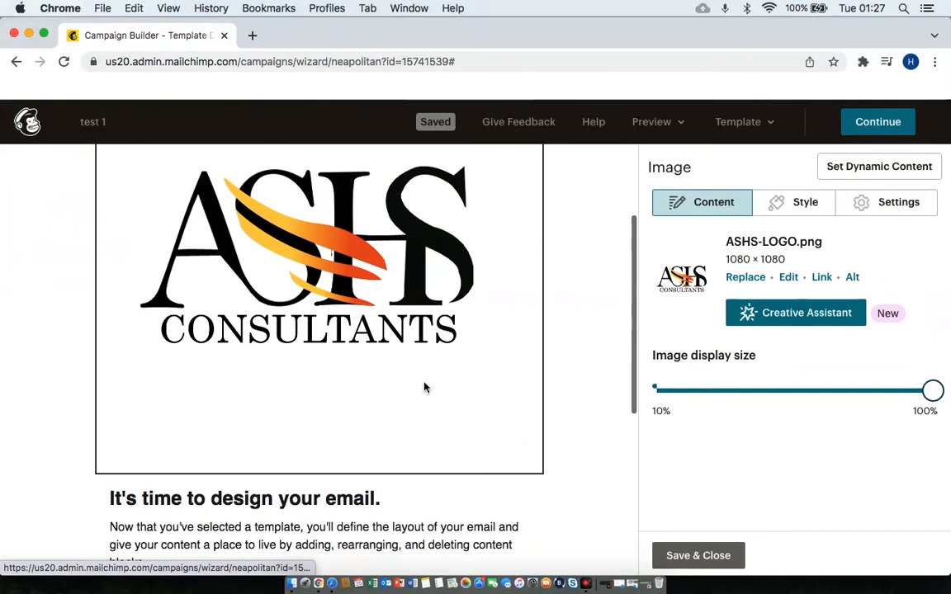
{"action": "left_click_drag", "start_coordinate": [933, 391], "coordinate": [747, 392]}
{"action": "scroll", "coordinate": [590, 336], "scroll_direction": "up", "scroll_amount": 2}
{"action": "scroll", "coordinate": [590, 337], "scroll_direction": "up", "scroll_amount": 1}
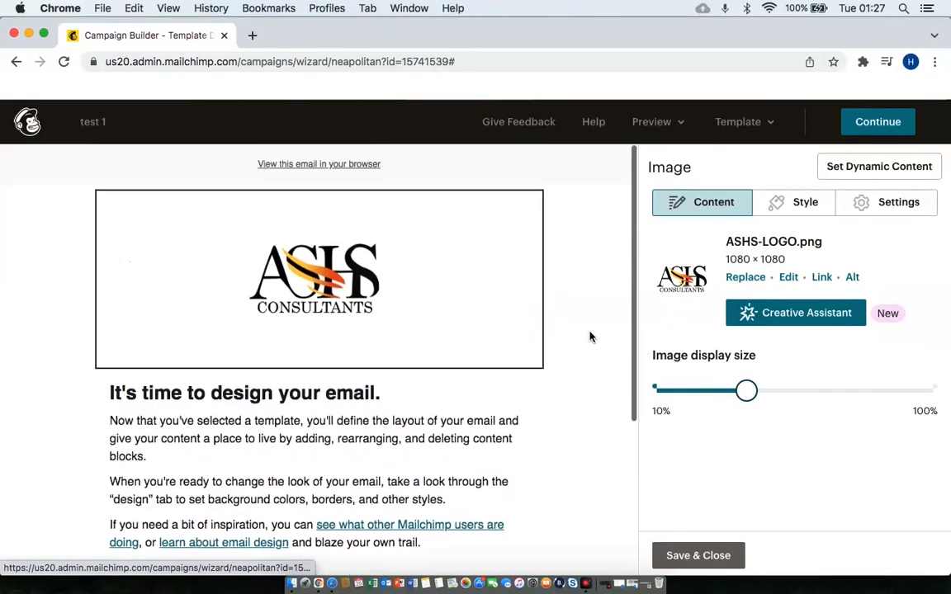
{"action": "mouse_move", "coordinate": [280, 238]}
{"action": "left_click_drag", "start_coordinate": [720, 384], "coordinate": [701, 396]}
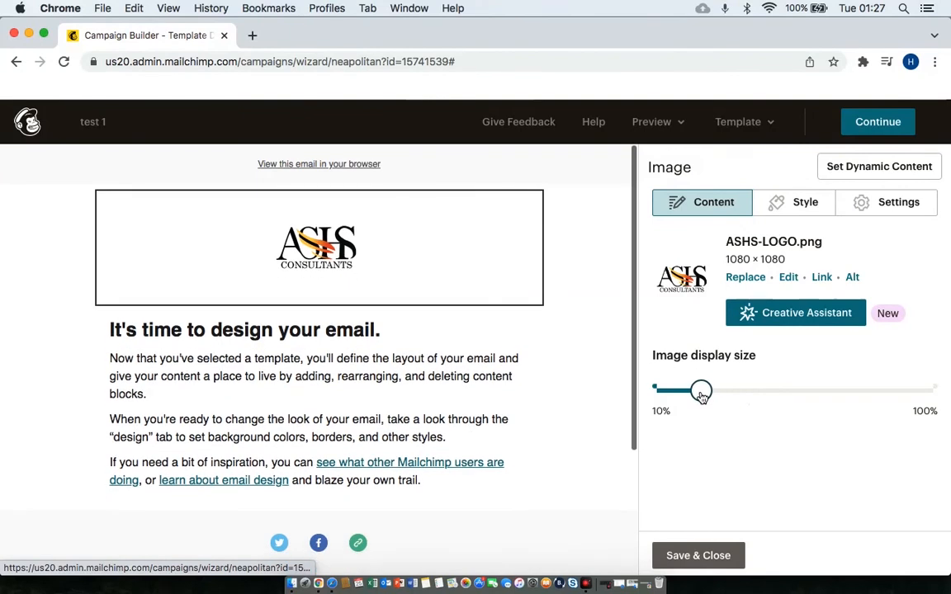
Keep the logo's image border set to None.
{"action": "left_click", "coordinate": [804, 207]}
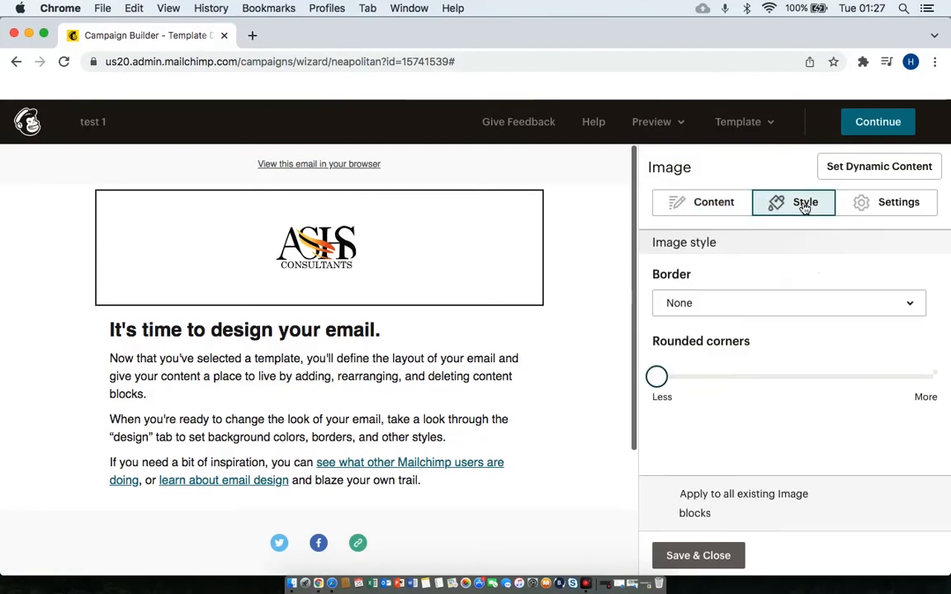
{"action": "left_click", "coordinate": [860, 307]}
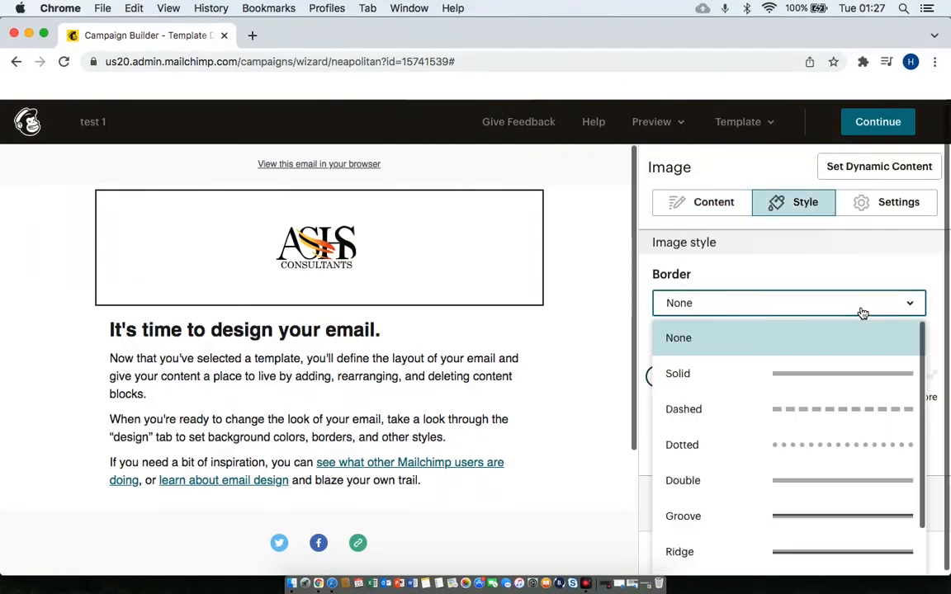
{"action": "left_click", "coordinate": [818, 267]}
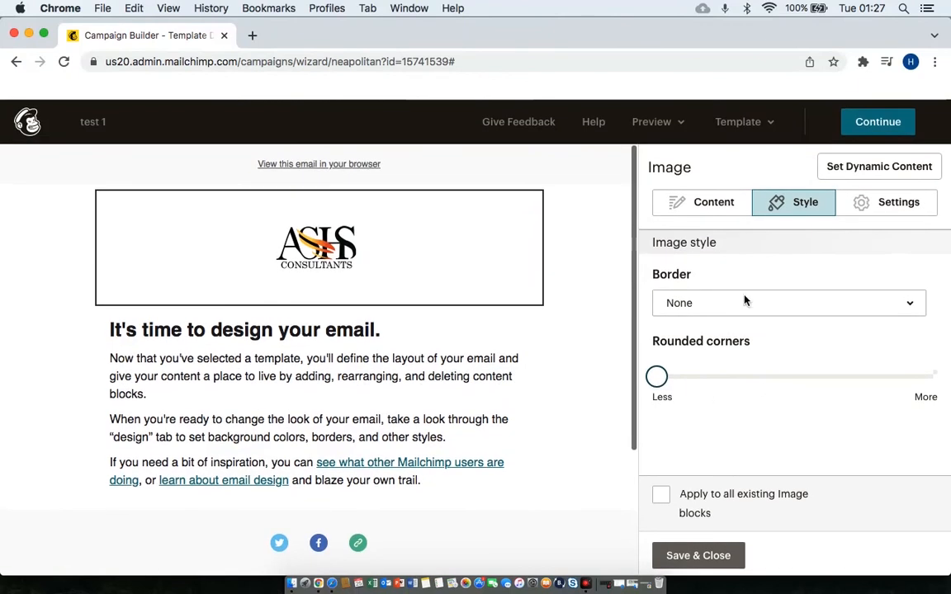
Left-align the logo in the email header and save the image block.
{"action": "left_click", "coordinate": [867, 206]}
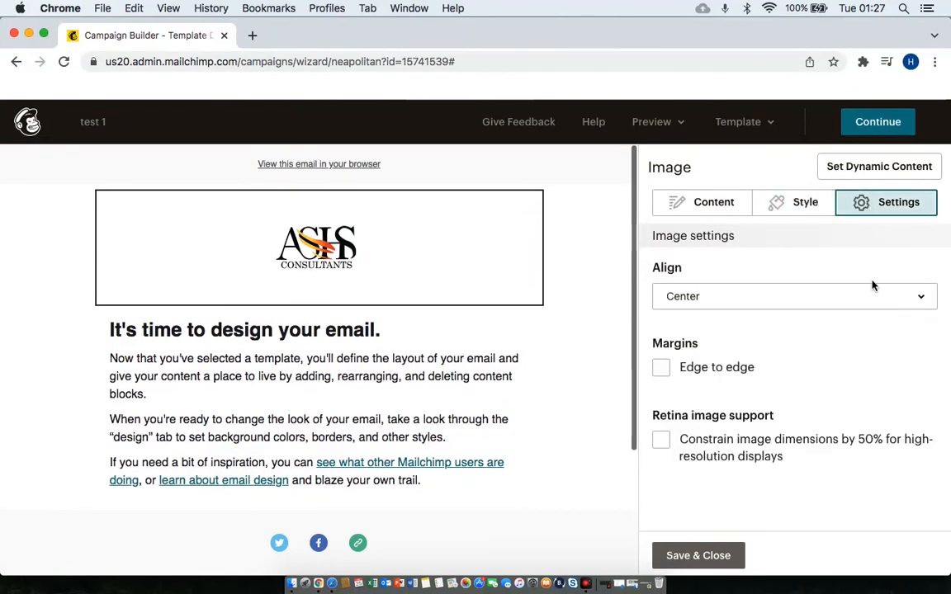
{"action": "left_click", "coordinate": [905, 307]}
{"action": "left_click", "coordinate": [710, 330]}
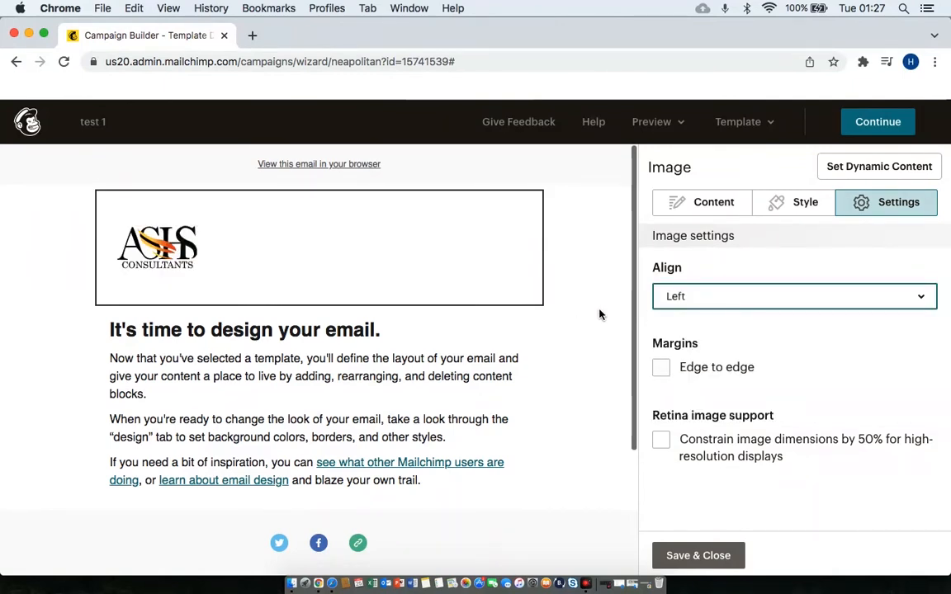
{"action": "scroll", "coordinate": [600, 314], "scroll_direction": "down", "scroll_amount": 2}
{"action": "mouse_move", "coordinate": [308, 270]}
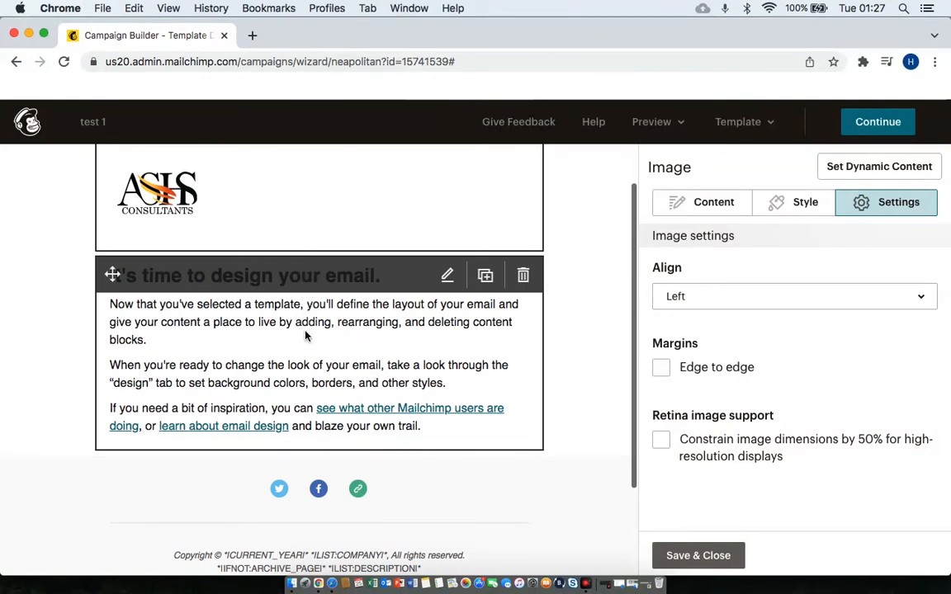
{"action": "left_click", "coordinate": [698, 555]}
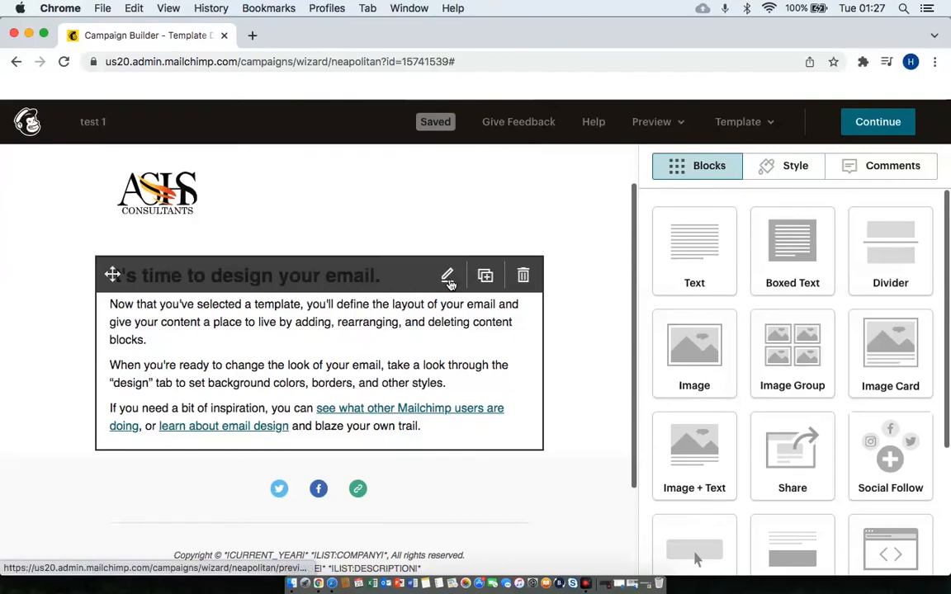
Replace the 'It's time to design your email.' heading with 'Free Email Marketing Course'.
{"action": "left_click", "coordinate": [448, 276]}
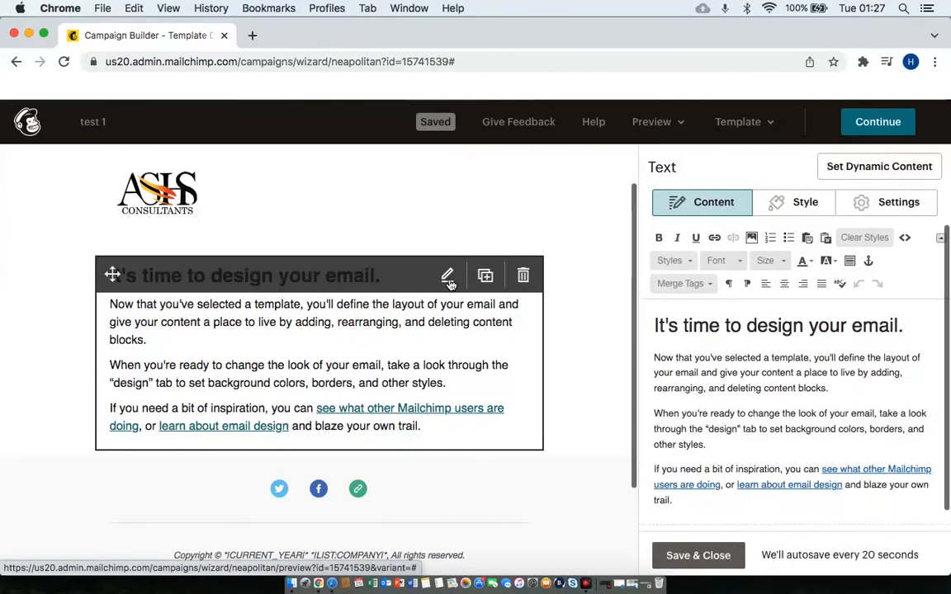
{"action": "double_click", "coordinate": [746, 327]}
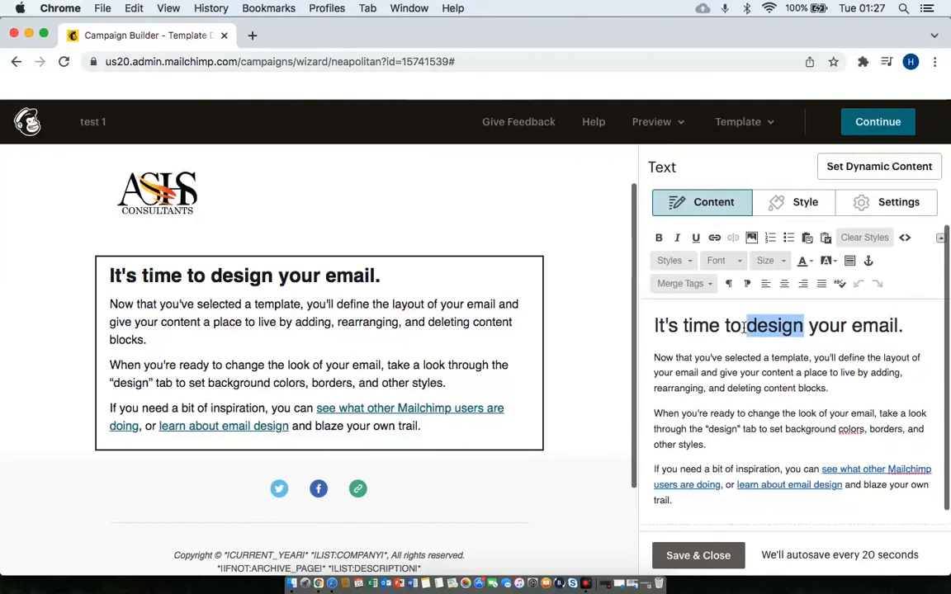
{"action": "triple_click", "coordinate": [744, 328]}
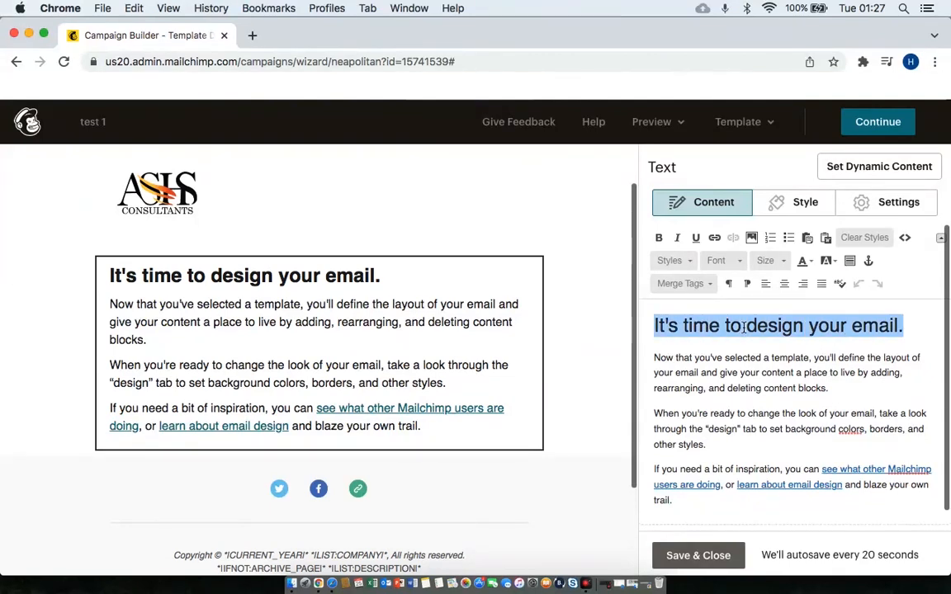
{"action": "type", "text": "Free"}
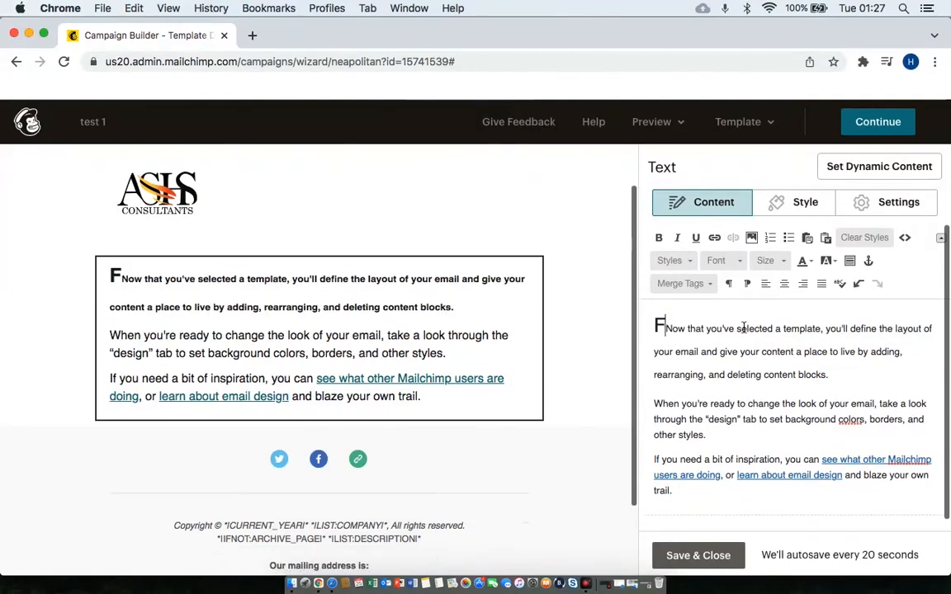
{"action": "type", "text": " Emai"}
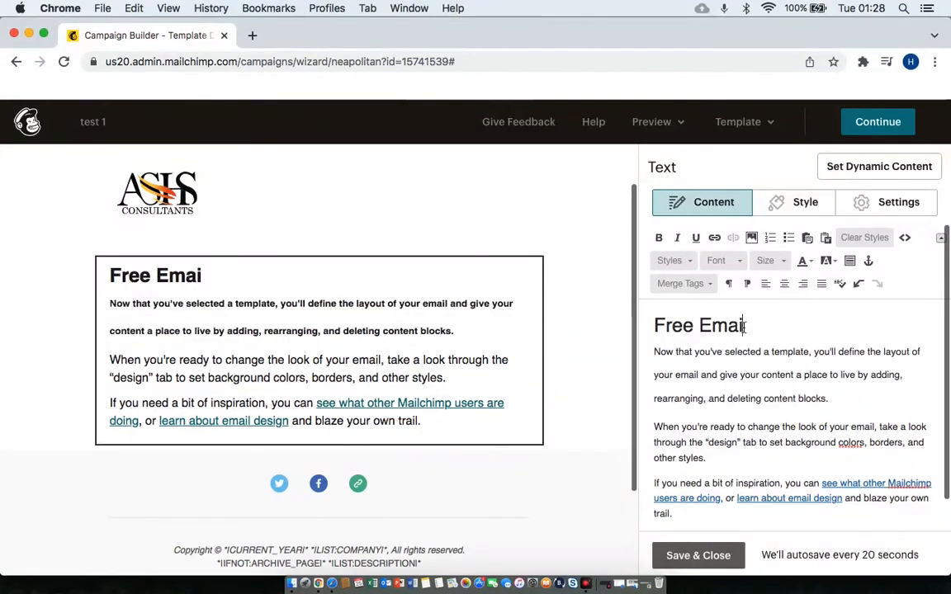
{"action": "type", "text": "l Marketing Course"}
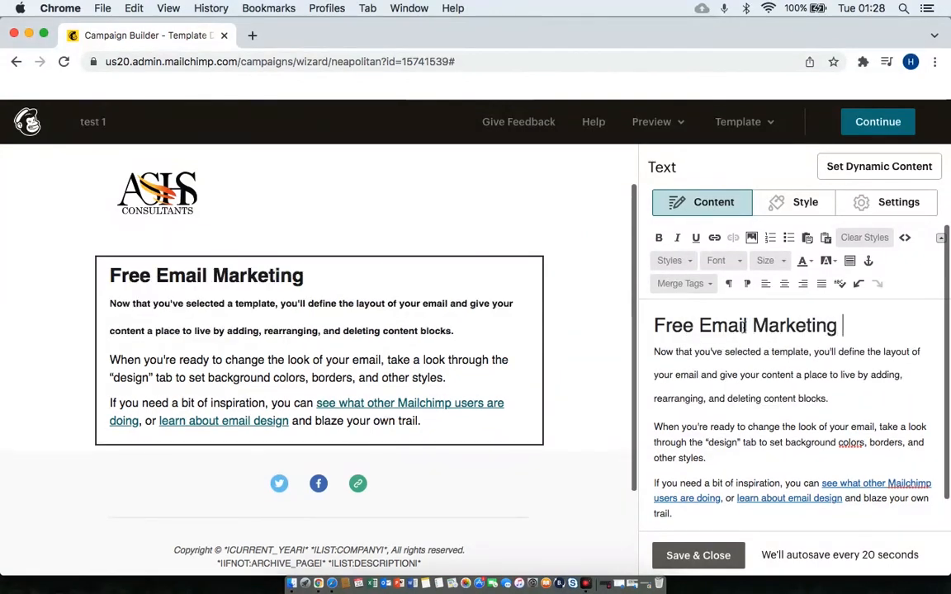
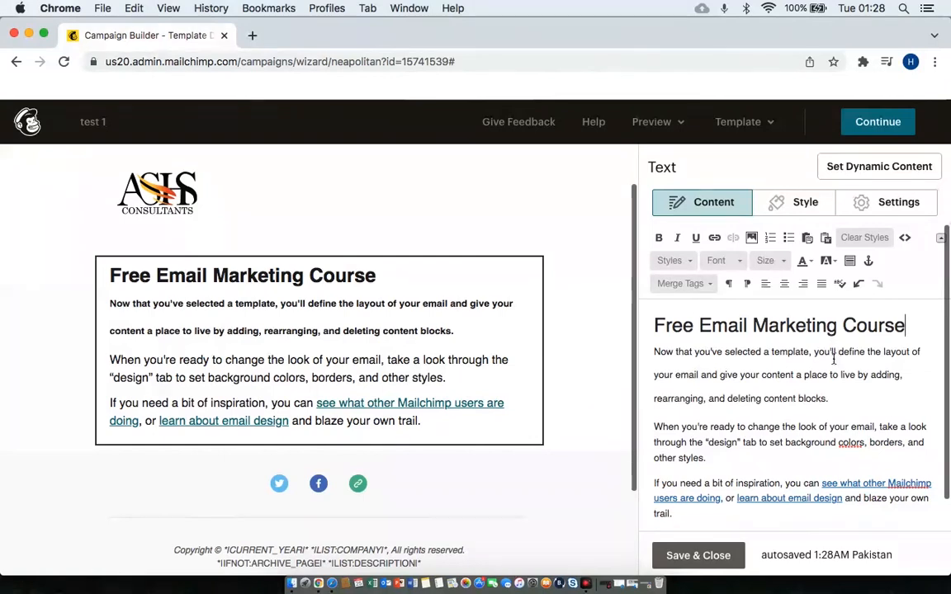
Drop a new empty Image block between the logo and the course heading.
{"action": "scroll", "coordinate": [811, 446], "scroll_direction": "down", "scroll_amount": 1}
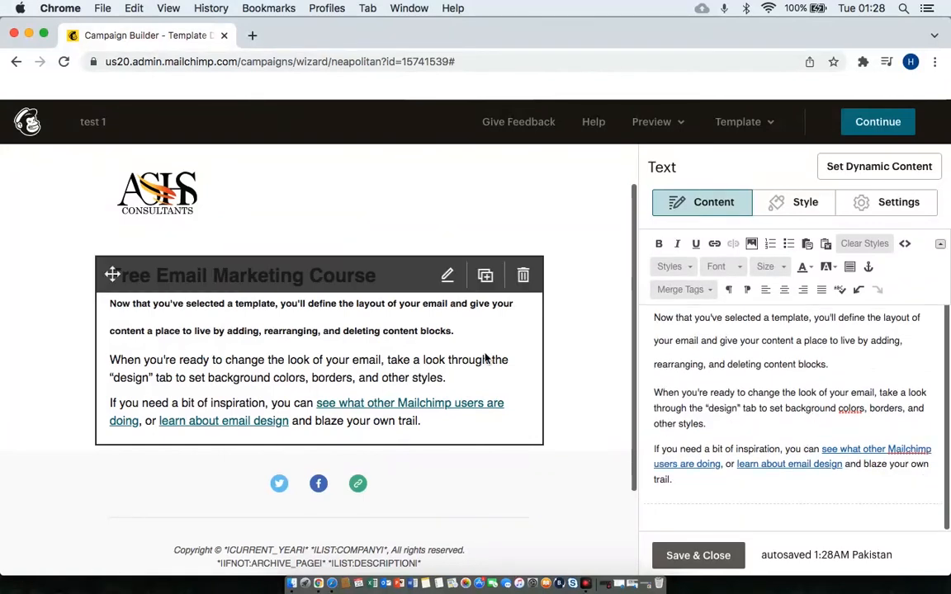
{"action": "scroll", "coordinate": [584, 388], "scroll_direction": "up", "scroll_amount": 2}
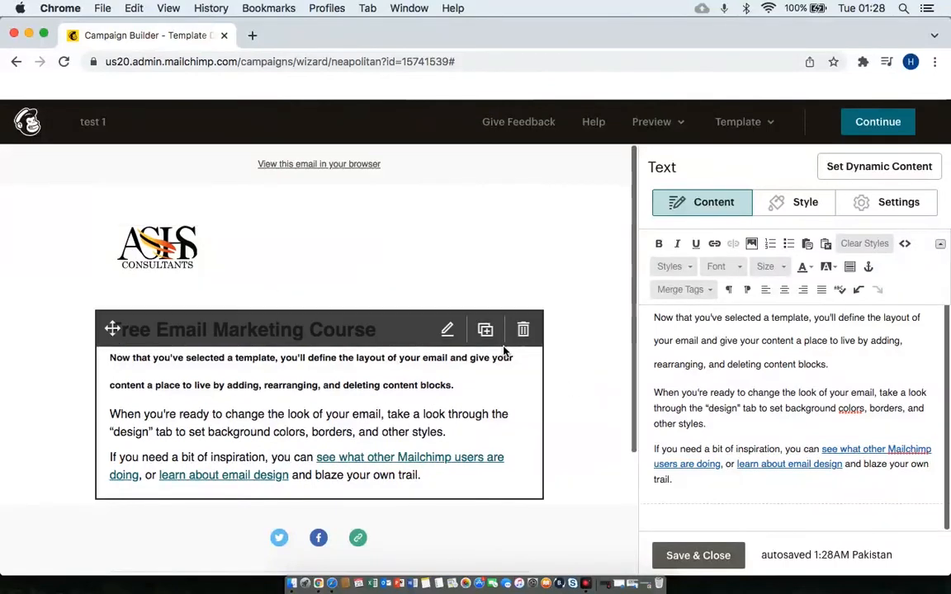
{"action": "scroll", "coordinate": [606, 396], "scroll_direction": "down", "scroll_amount": 2}
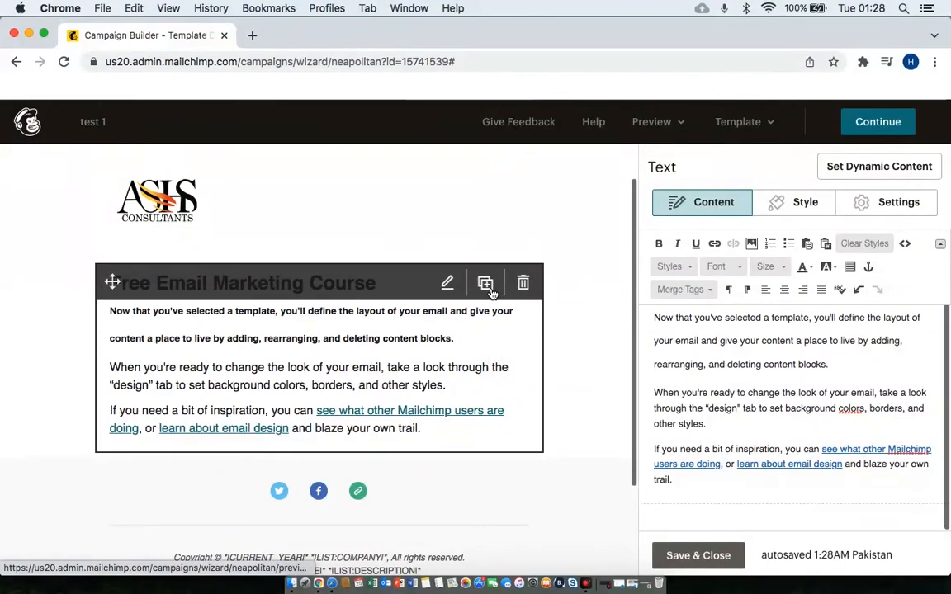
{"action": "left_click", "coordinate": [487, 286]}
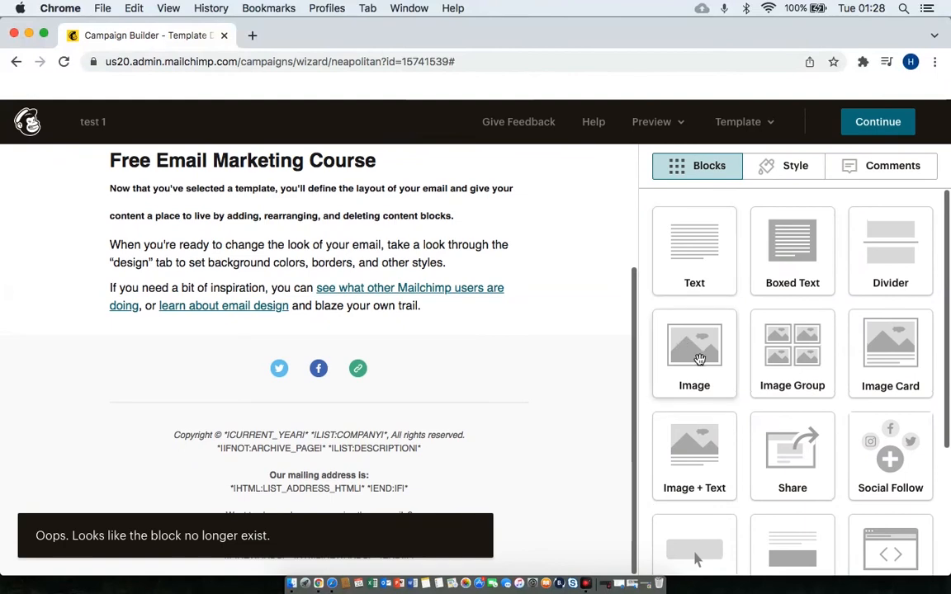
{"action": "scroll", "coordinate": [424, 257], "scroll_direction": "up", "scroll_amount": 3}
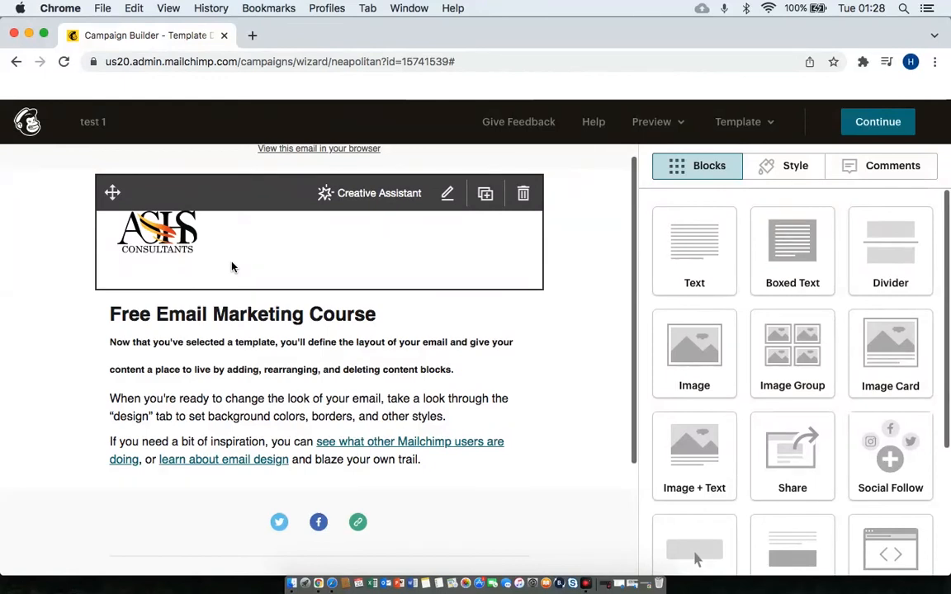
{"action": "left_click_drag", "start_coordinate": [690, 346], "coordinate": [335, 276]}
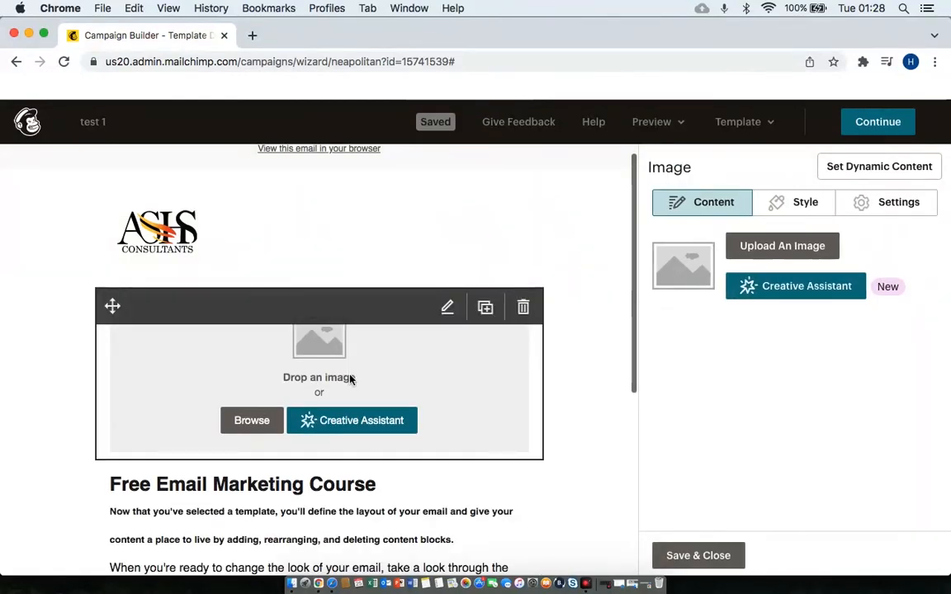
Upload smartmockups_kyoelkwz.jpg from Downloads into the new image block and save it.
{"action": "left_click", "coordinate": [811, 246]}
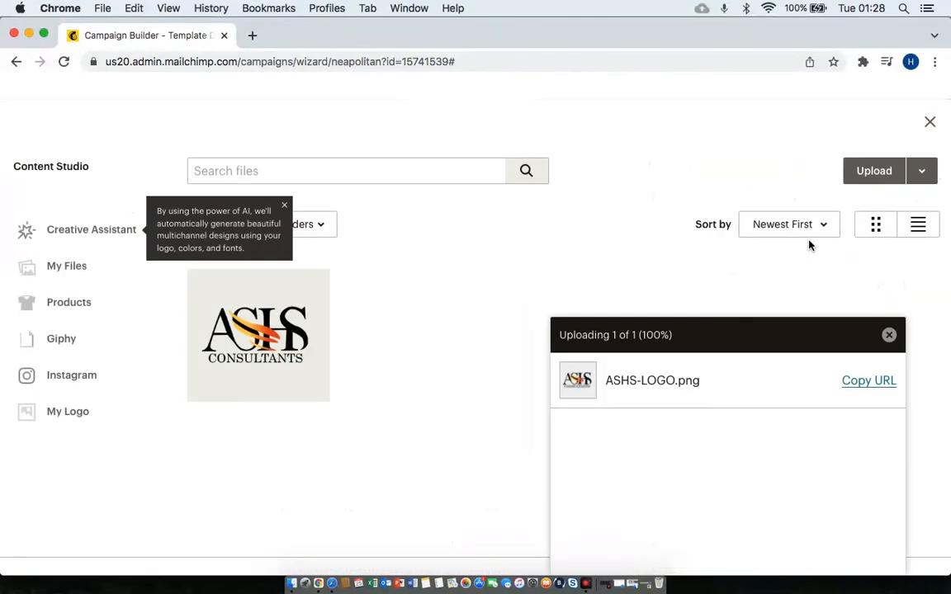
{"action": "left_click", "coordinate": [868, 171]}
{"action": "scroll", "coordinate": [590, 241], "scroll_direction": "down", "scroll_amount": 10}
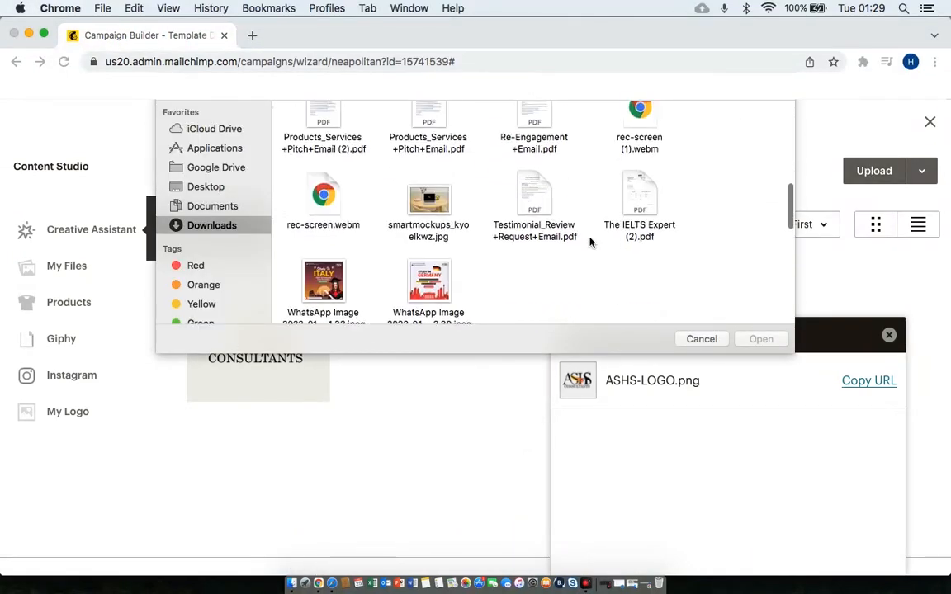
{"action": "scroll", "coordinate": [590, 242], "scroll_direction": "down", "scroll_amount": 5}
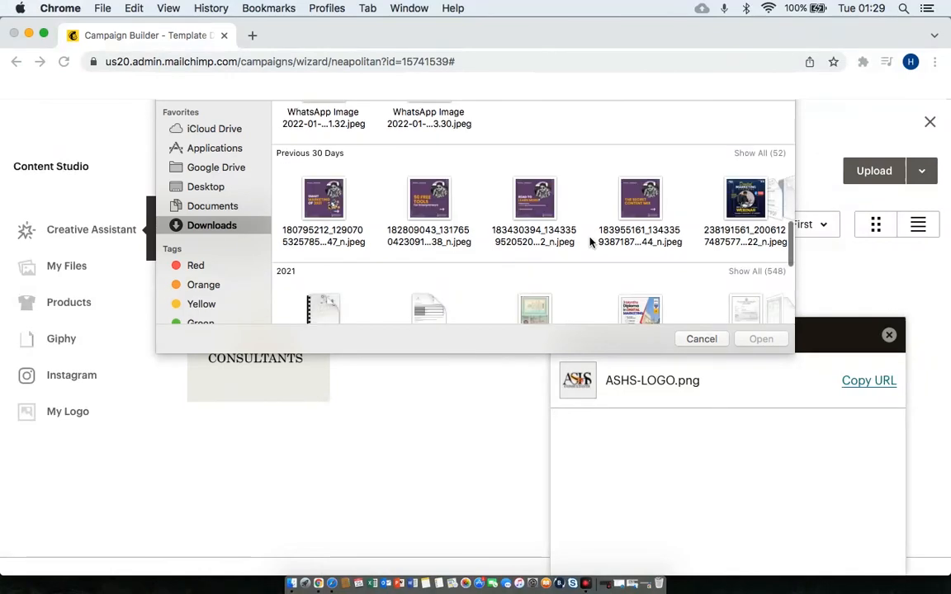
{"action": "scroll", "coordinate": [590, 241], "scroll_direction": "down", "scroll_amount": 5}
{"action": "left_click", "coordinate": [429, 219]}
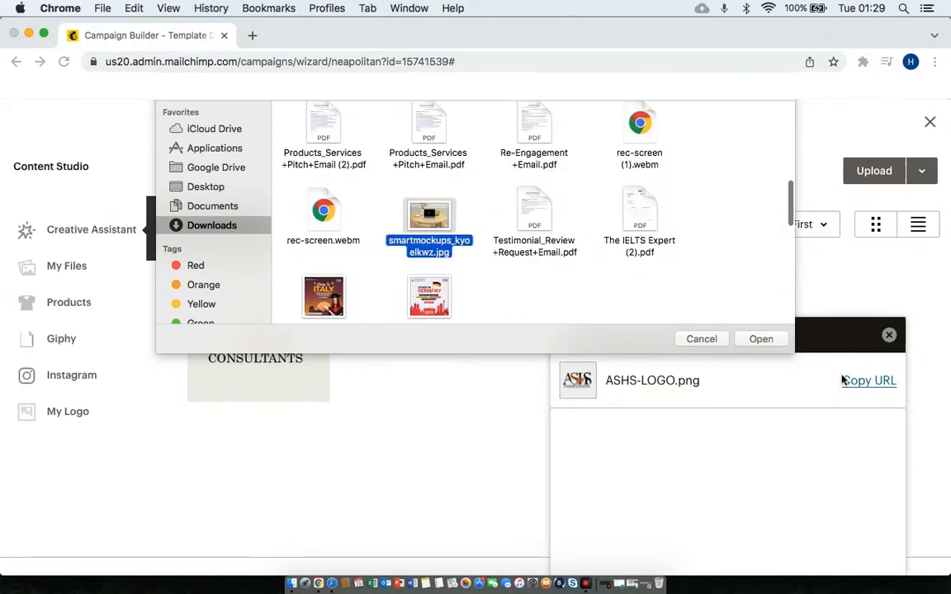
{"action": "left_click", "coordinate": [774, 340]}
{"action": "scroll", "coordinate": [577, 453], "scroll_direction": "down", "scroll_amount": 3}
{"action": "scroll", "coordinate": [585, 414], "scroll_direction": "up", "scroll_amount": 1}
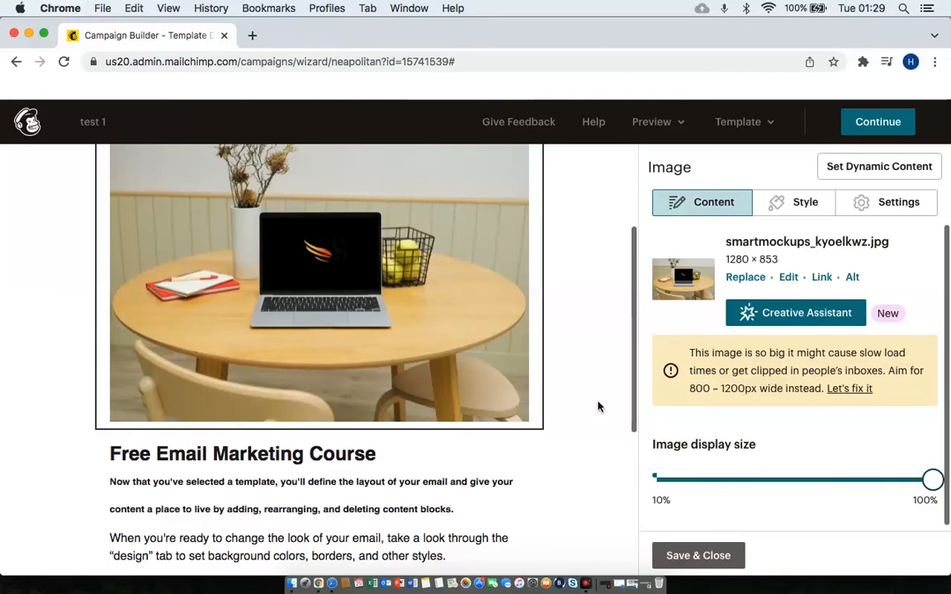
{"action": "scroll", "coordinate": [598, 406], "scroll_direction": "up", "scroll_amount": 4}
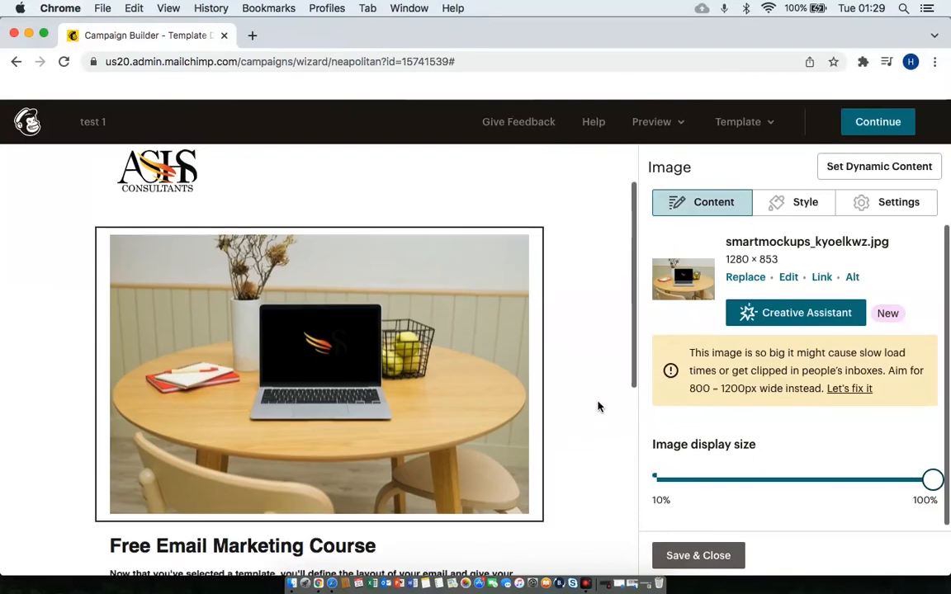
{"action": "scroll", "coordinate": [598, 406], "scroll_direction": "down", "scroll_amount": 4}
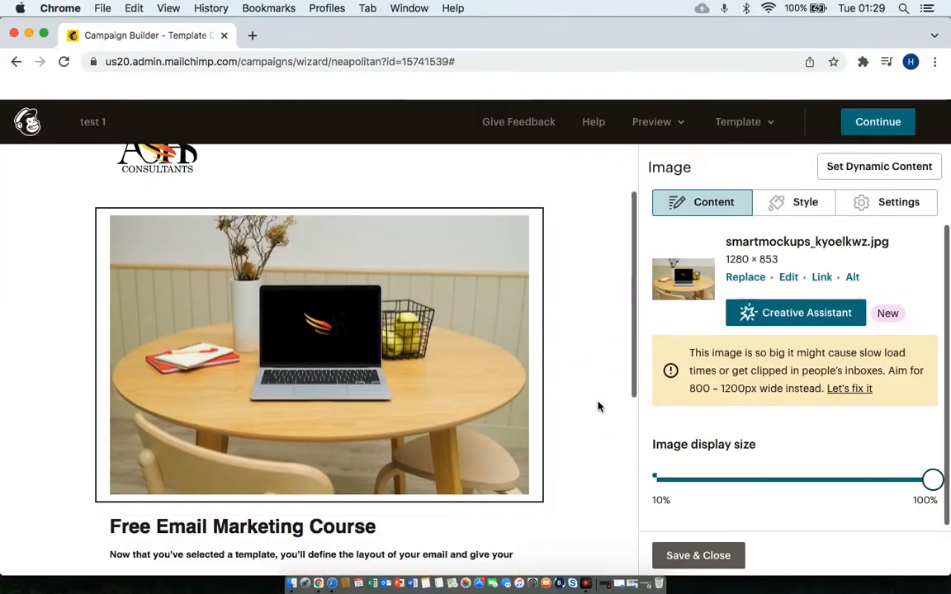
{"action": "scroll", "coordinate": [598, 406], "scroll_direction": "down", "scroll_amount": 3}
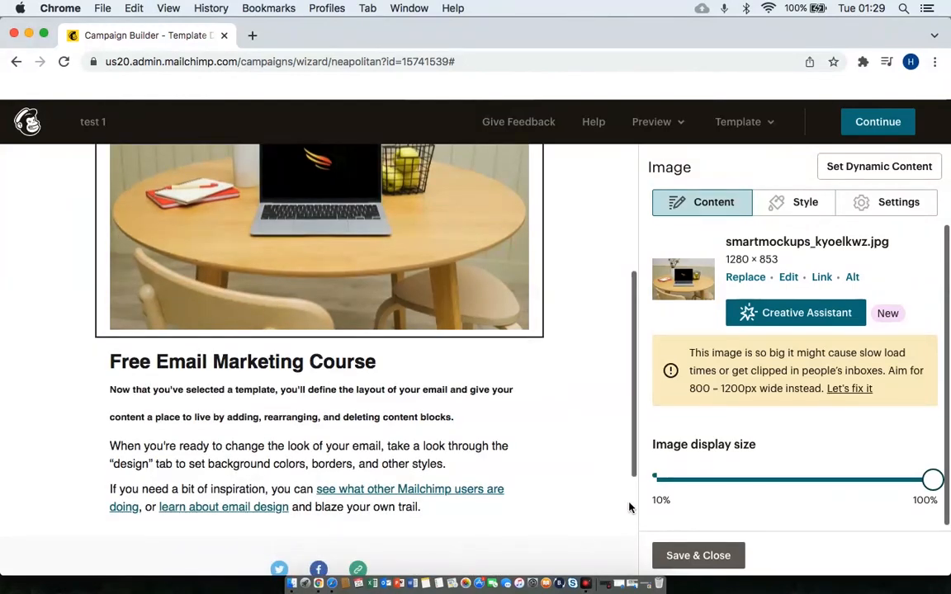
{"action": "left_click", "coordinate": [690, 557]}
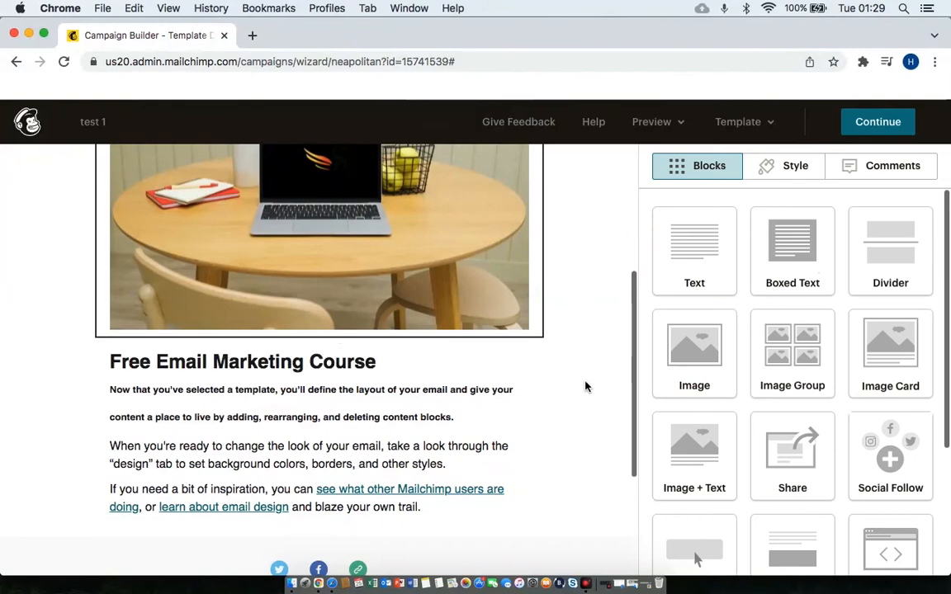
Add a 'Buy Now' button block beneath the laptop photo, linking to a web address.
{"action": "scroll", "coordinate": [823, 456], "scroll_direction": "down", "scroll_amount": 5}
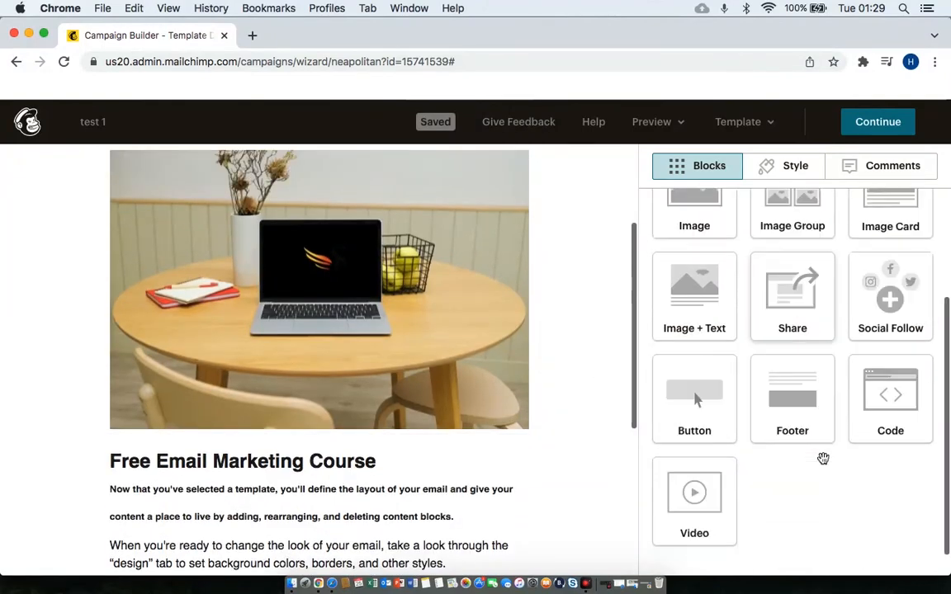
{"action": "left_click_drag", "start_coordinate": [696, 375], "coordinate": [403, 360]}
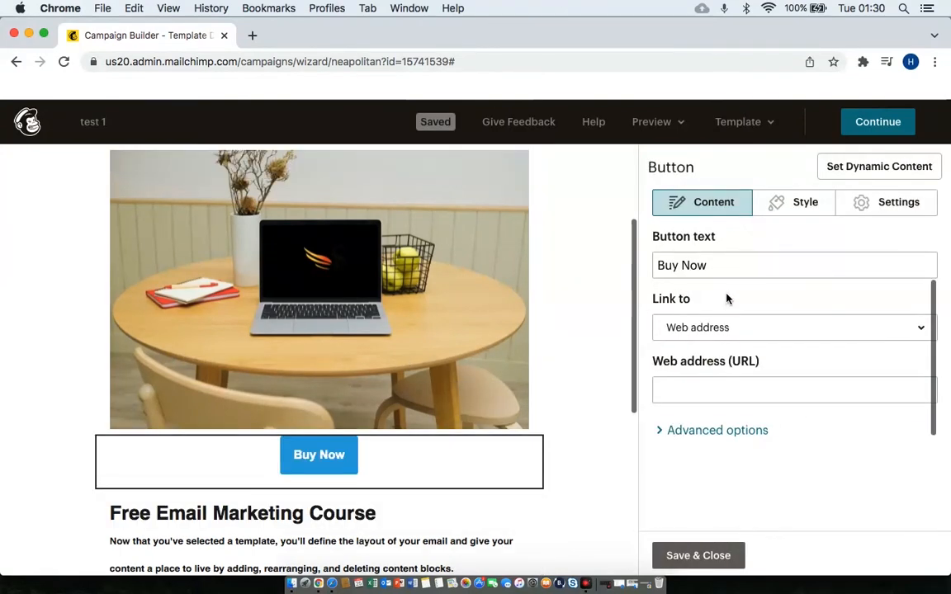
{"action": "triple_click", "coordinate": [725, 263]}
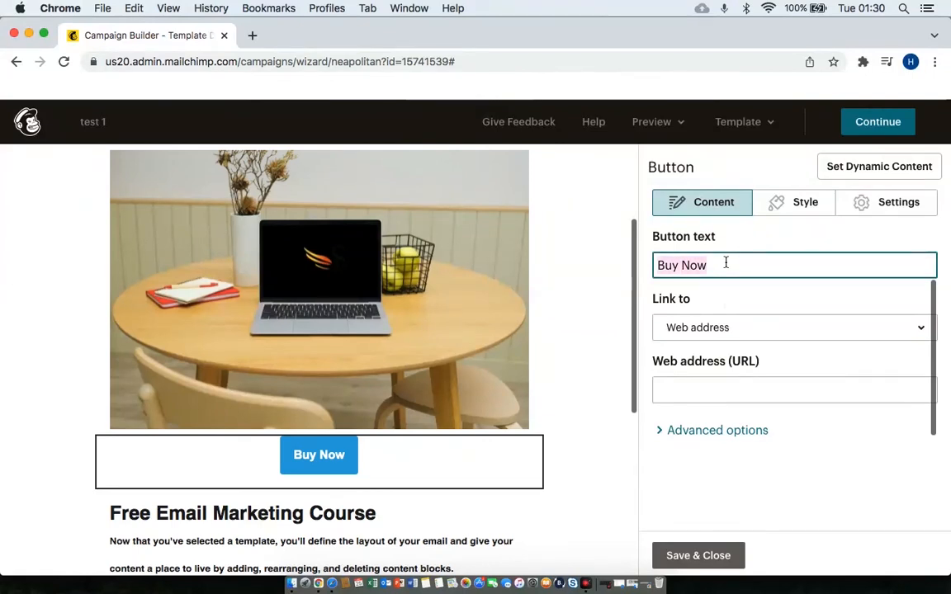
{"action": "left_click", "coordinate": [821, 330]}
{"action": "left_click", "coordinate": [820, 331]}
{"action": "left_click", "coordinate": [820, 331]}
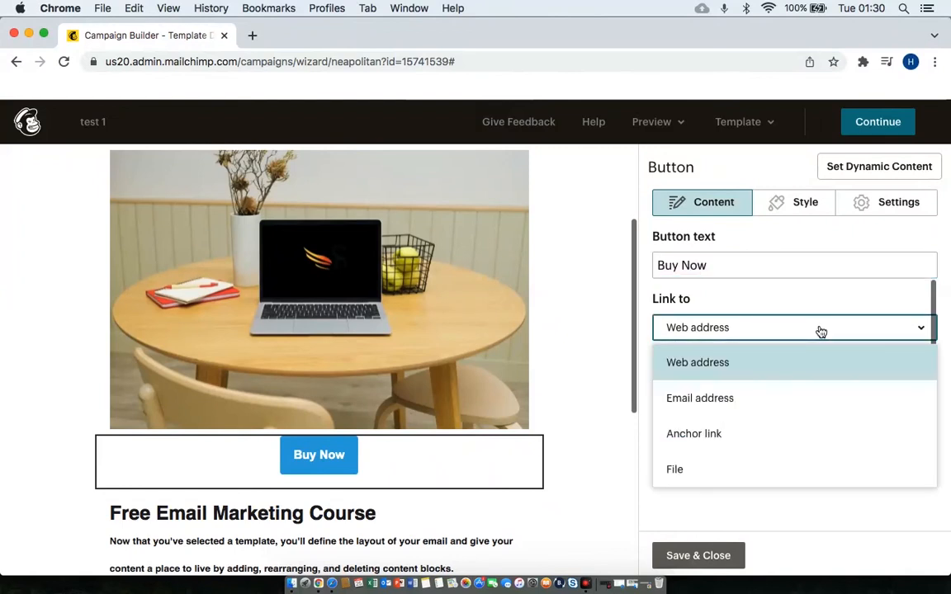
{"action": "left_click", "coordinate": [821, 331]}
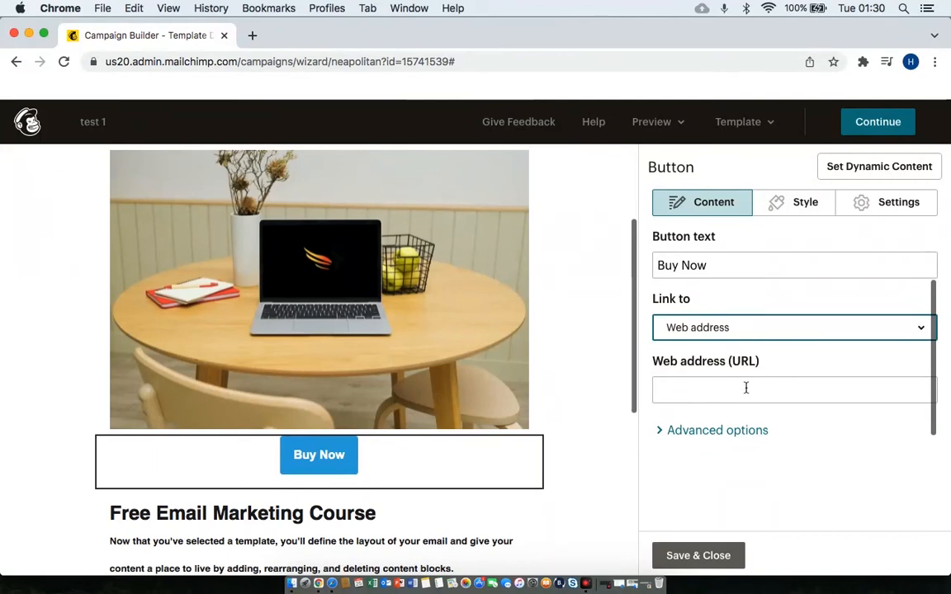
{"action": "left_click", "coordinate": [776, 204]}
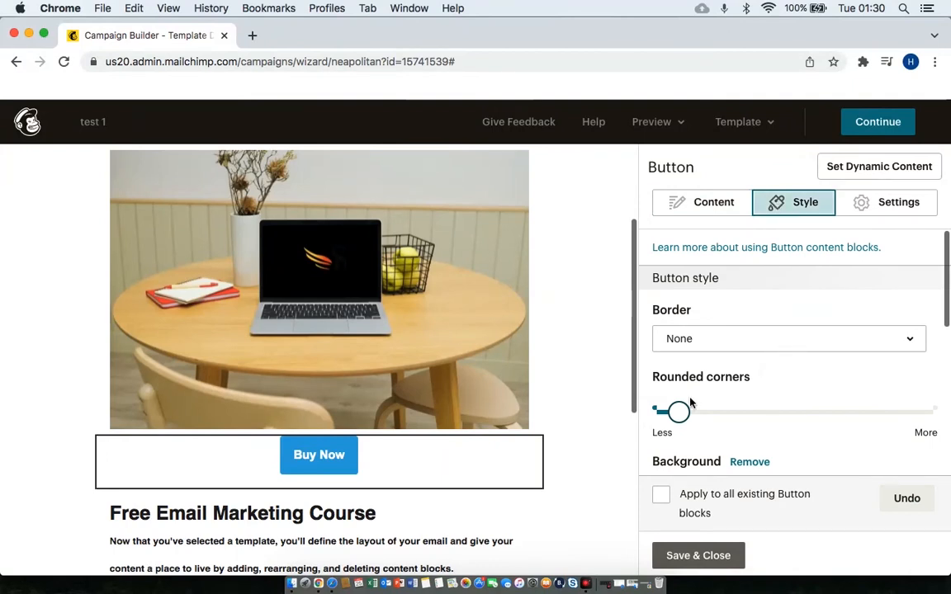
Round the Buy Now button's corners more and check its spacing options.
{"action": "left_click_drag", "start_coordinate": [680, 410], "coordinate": [713, 411]}
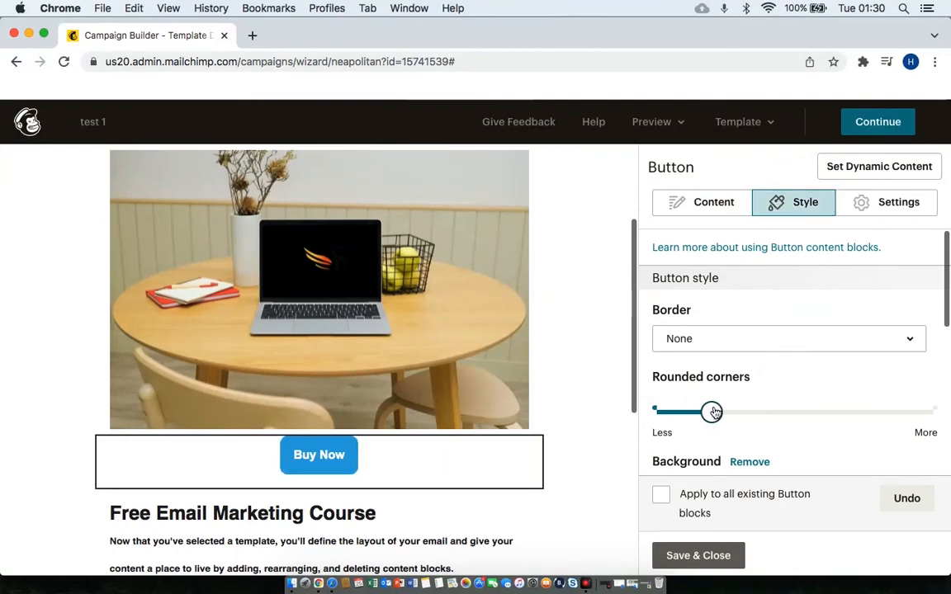
{"action": "scroll", "coordinate": [776, 431], "scroll_direction": "down", "scroll_amount": 3}
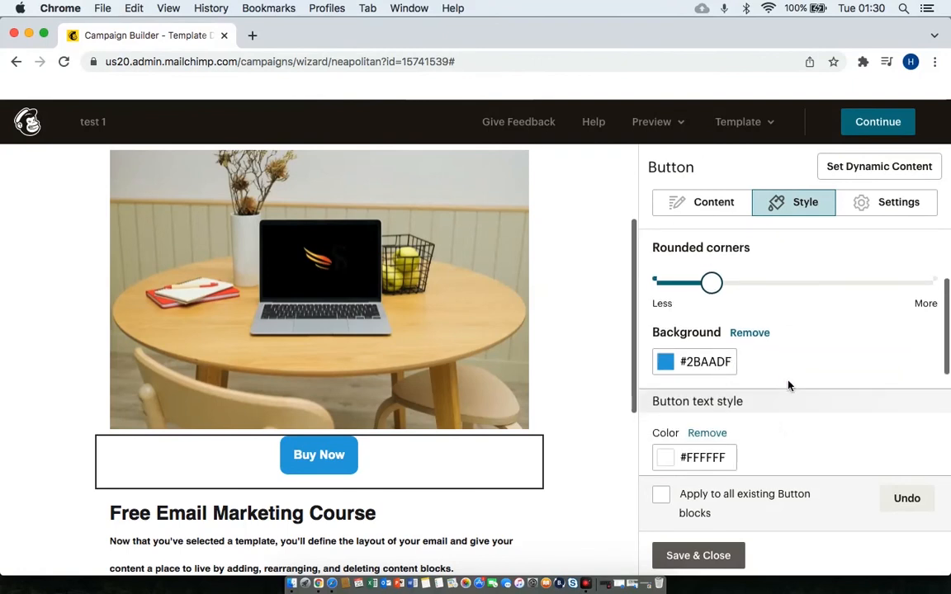
{"action": "scroll", "coordinate": [788, 385], "scroll_direction": "down", "scroll_amount": 5}
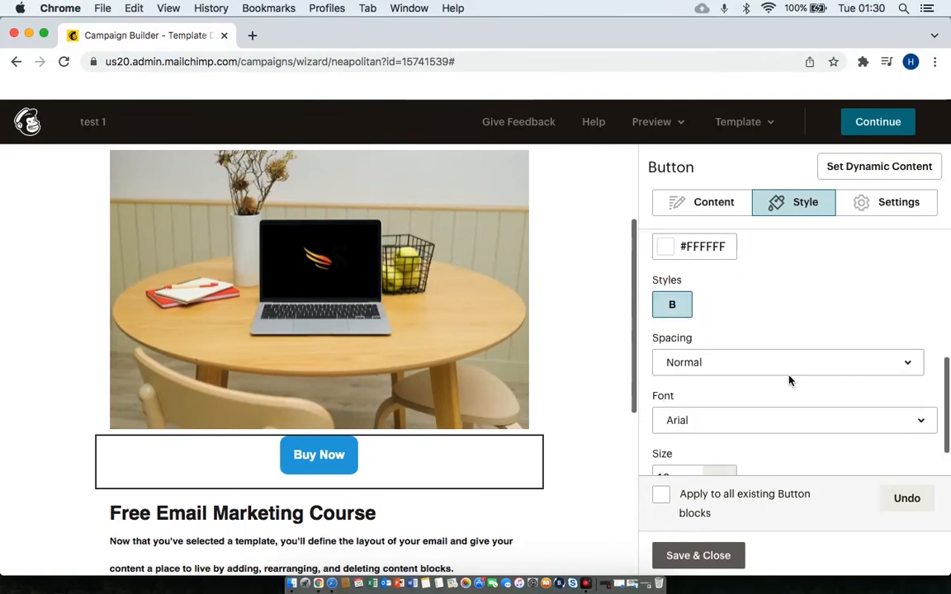
{"action": "left_click", "coordinate": [821, 364]}
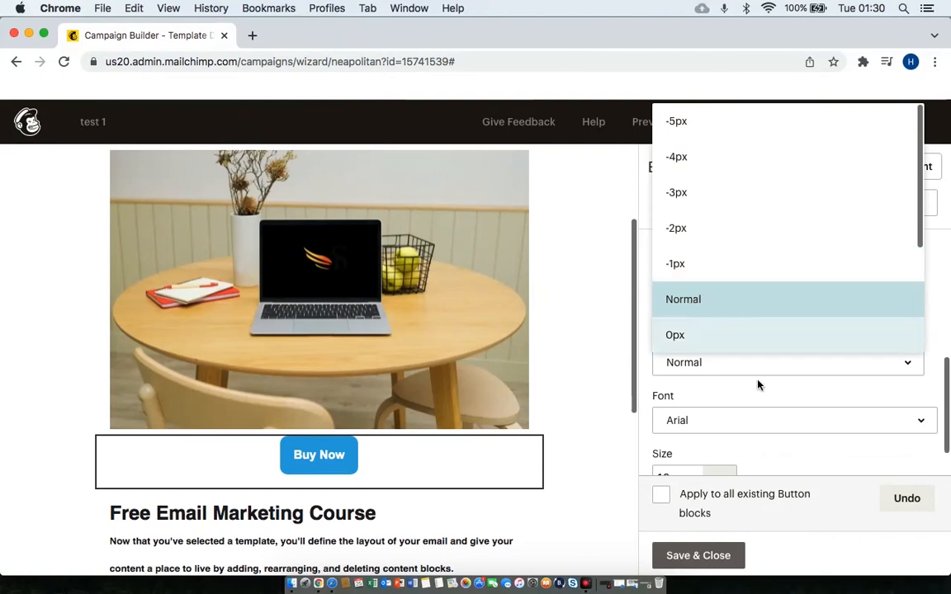
Set the Buy Now button text size to 36px.
{"action": "scroll", "coordinate": [757, 385], "scroll_direction": "down", "scroll_amount": 3}
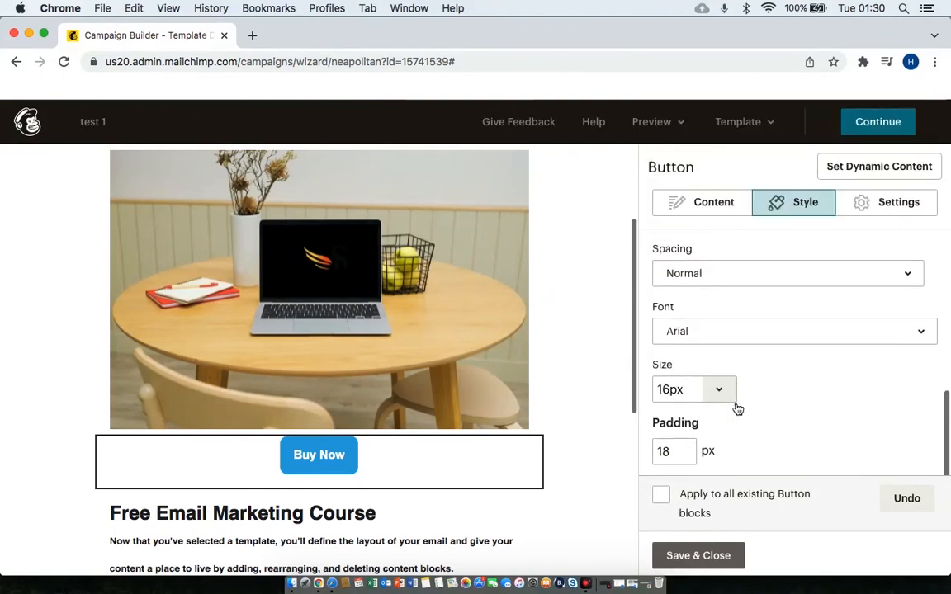
{"action": "left_click", "coordinate": [719, 390]}
{"action": "left_click", "coordinate": [710, 363]}
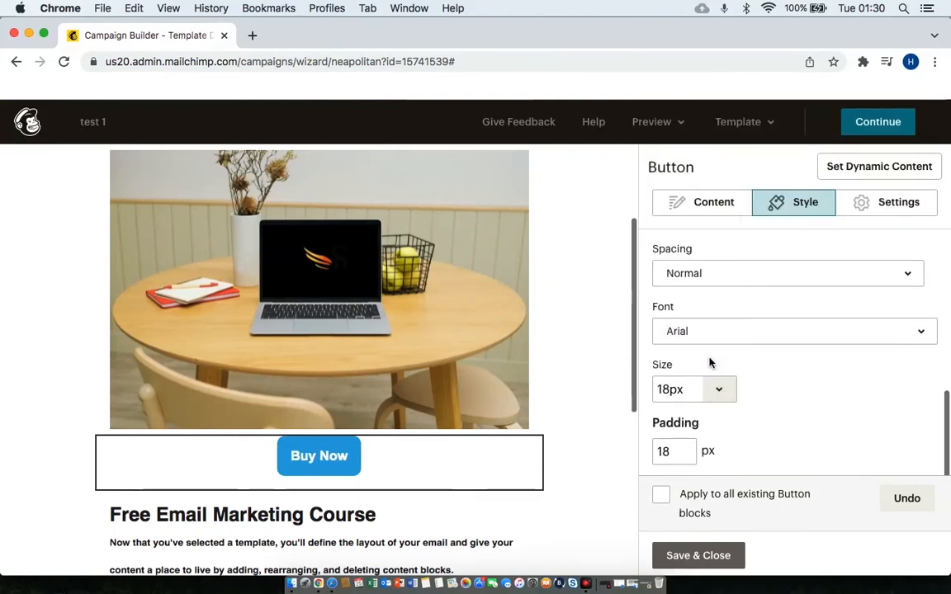
{"action": "left_click", "coordinate": [718, 390]}
{"action": "scroll", "coordinate": [710, 328], "scroll_direction": "down", "scroll_amount": 3}
{"action": "scroll", "coordinate": [711, 330], "scroll_direction": "down", "scroll_amount": 1}
{"action": "left_click", "coordinate": [698, 337]}
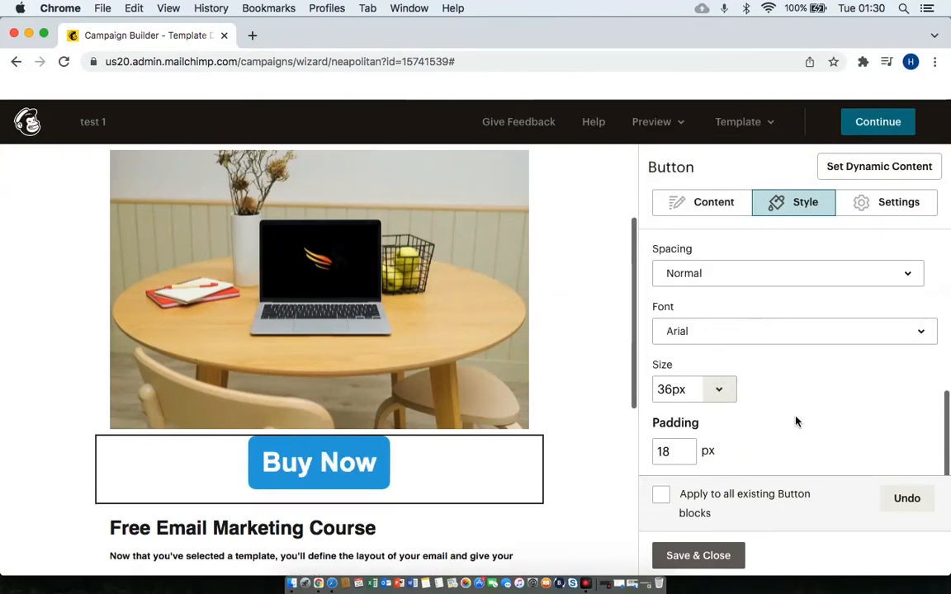
{"action": "scroll", "coordinate": [796, 421], "scroll_direction": "down", "scroll_amount": 1}
{"action": "scroll", "coordinate": [795, 420], "scroll_direction": "up", "scroll_amount": 10}
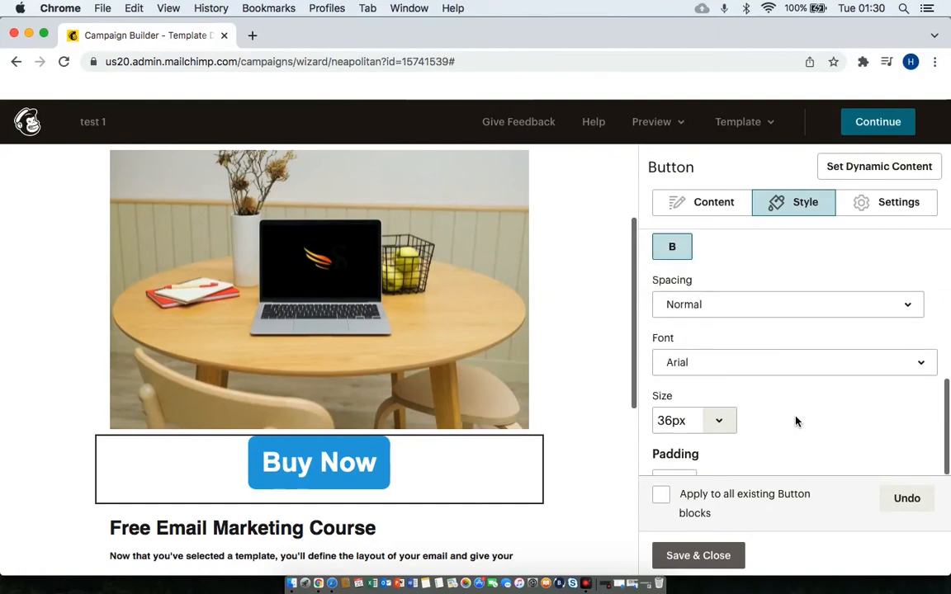
{"action": "scroll", "coordinate": [796, 421], "scroll_direction": "up", "scroll_amount": 5}
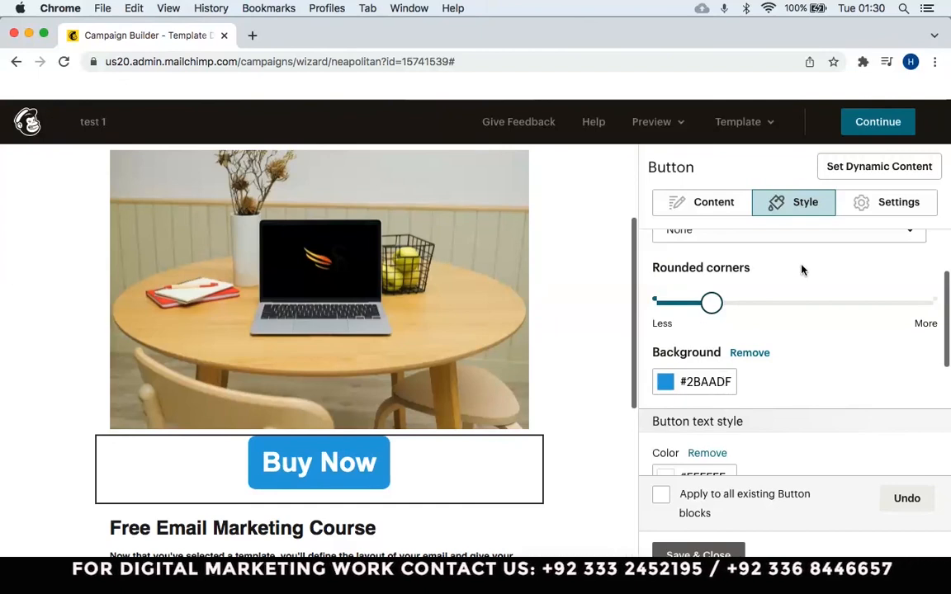
Keep the Buy Now button center-aligned and set its width to Full width.
{"action": "left_click", "coordinate": [862, 207]}
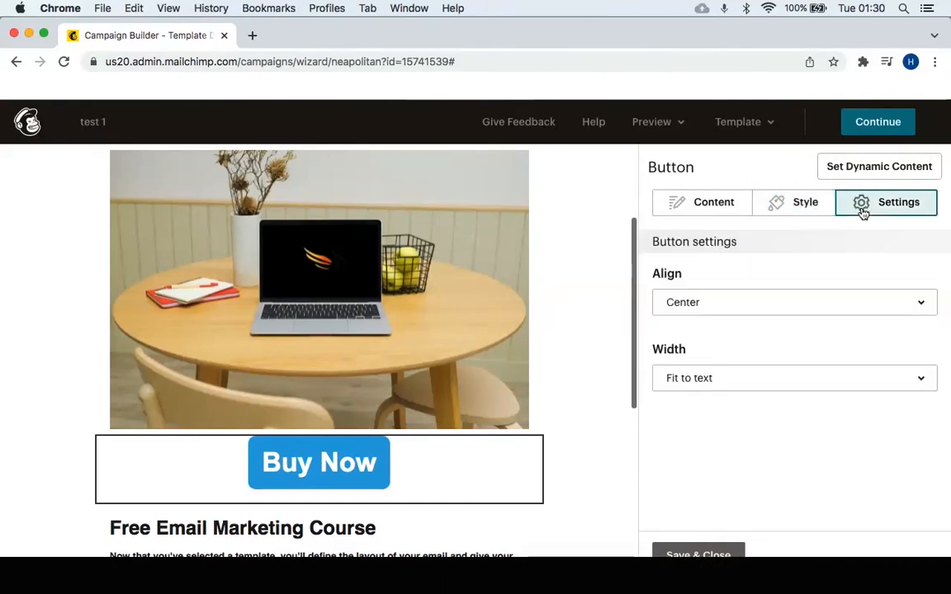
{"action": "left_click", "coordinate": [904, 307]}
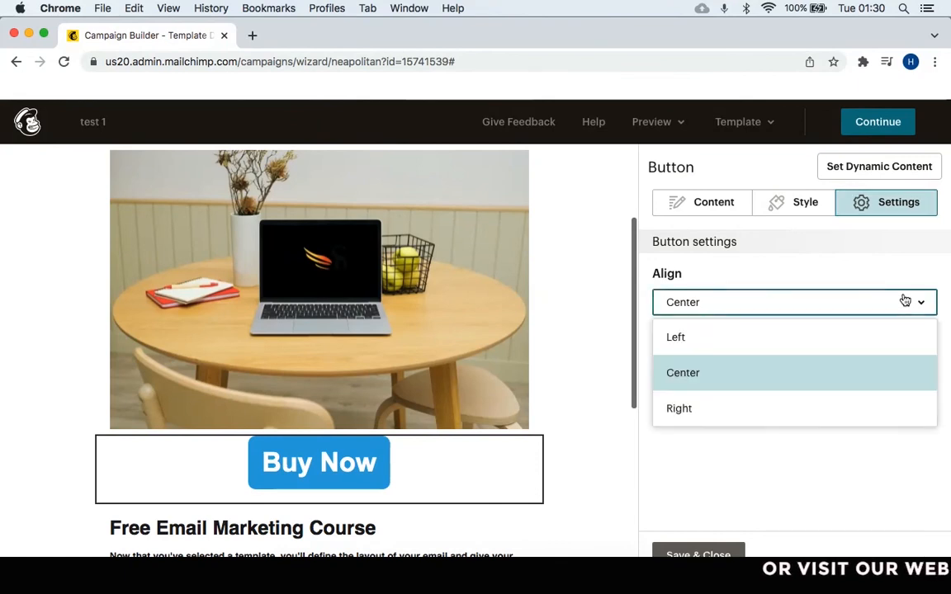
{"action": "left_click", "coordinate": [815, 343]}
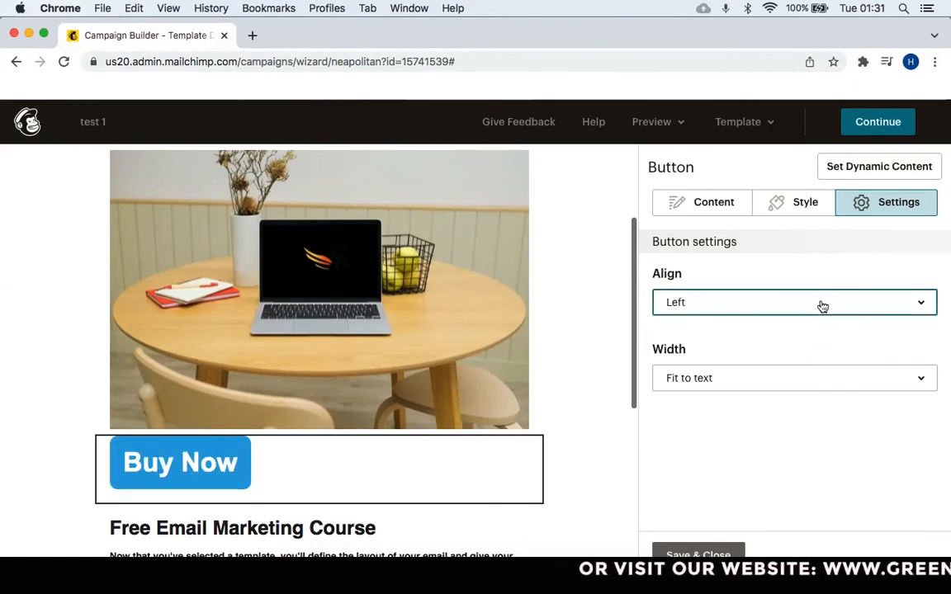
{"action": "left_click", "coordinate": [821, 304]}
{"action": "left_click", "coordinate": [800, 374]}
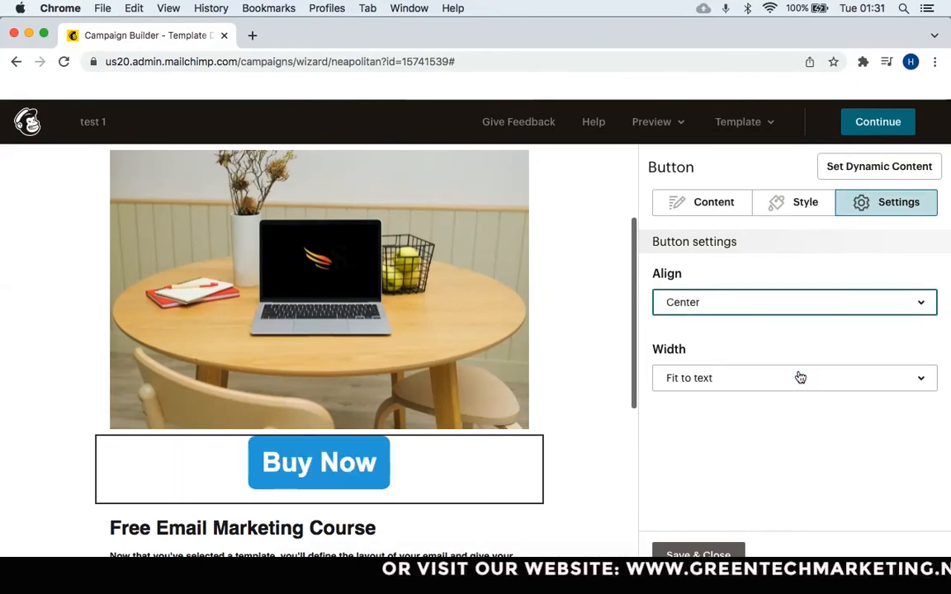
{"action": "left_click", "coordinate": [783, 381]}
{"action": "left_click", "coordinate": [730, 454]}
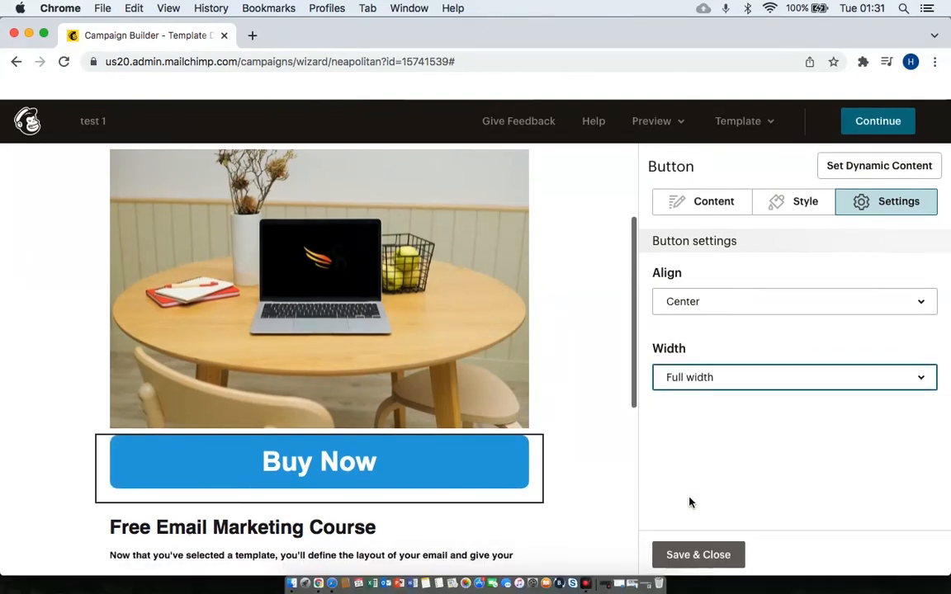
Save and close the button settings.
{"action": "scroll", "coordinate": [578, 425], "scroll_direction": "down", "scroll_amount": 3}
{"action": "scroll", "coordinate": [568, 426], "scroll_direction": "down", "scroll_amount": 2}
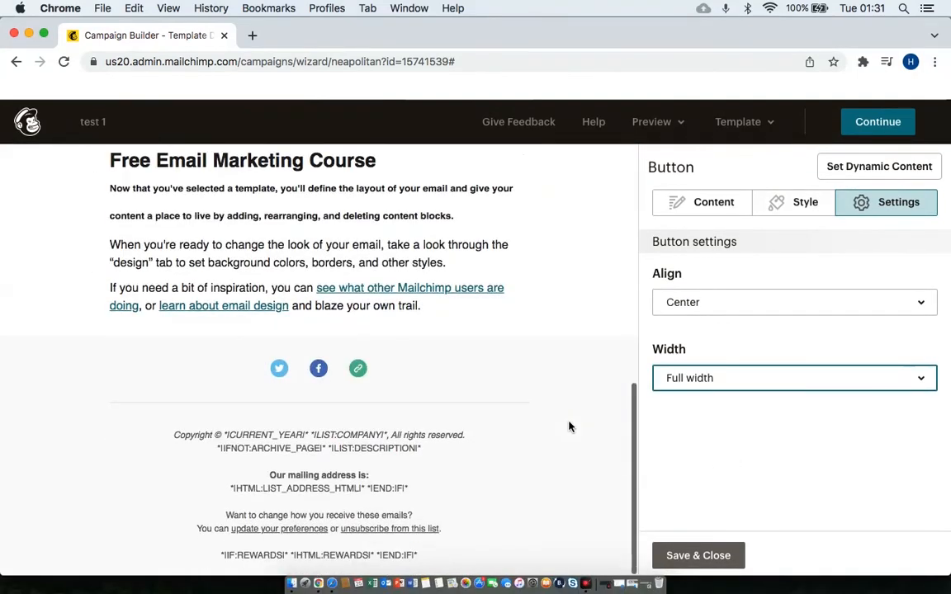
{"action": "scroll", "coordinate": [568, 426], "scroll_direction": "up", "scroll_amount": 6}
{"action": "scroll", "coordinate": [568, 426], "scroll_direction": "up", "scroll_amount": 1}
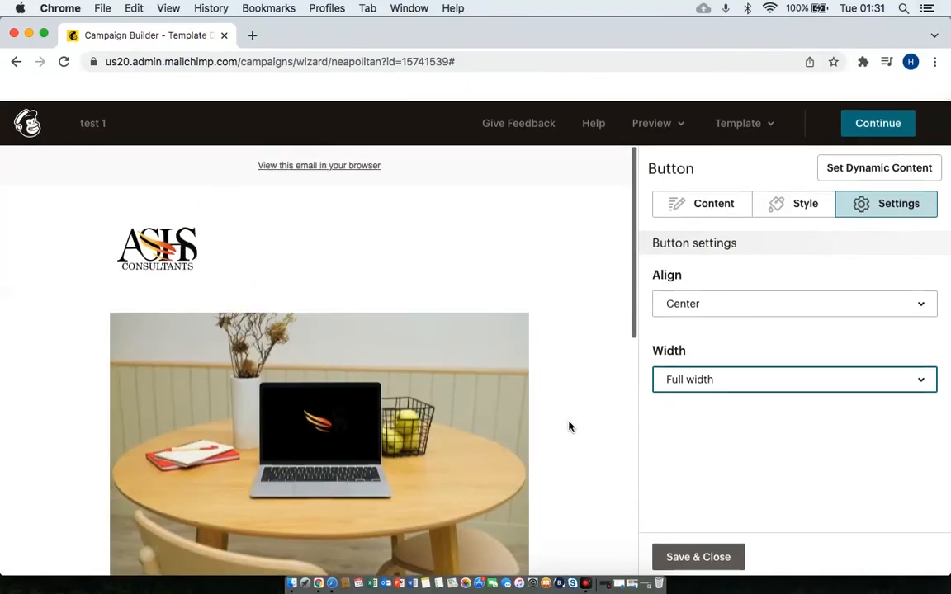
{"action": "scroll", "coordinate": [567, 425], "scroll_direction": "down", "scroll_amount": 3}
{"action": "scroll", "coordinate": [568, 425], "scroll_direction": "down", "scroll_amount": 1}
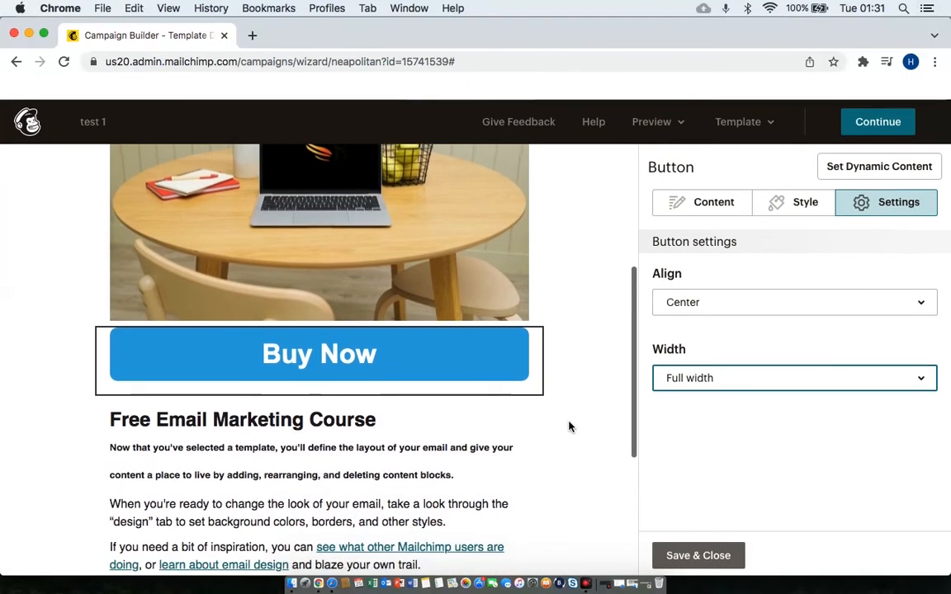
{"action": "scroll", "coordinate": [568, 426], "scroll_direction": "down", "scroll_amount": 3}
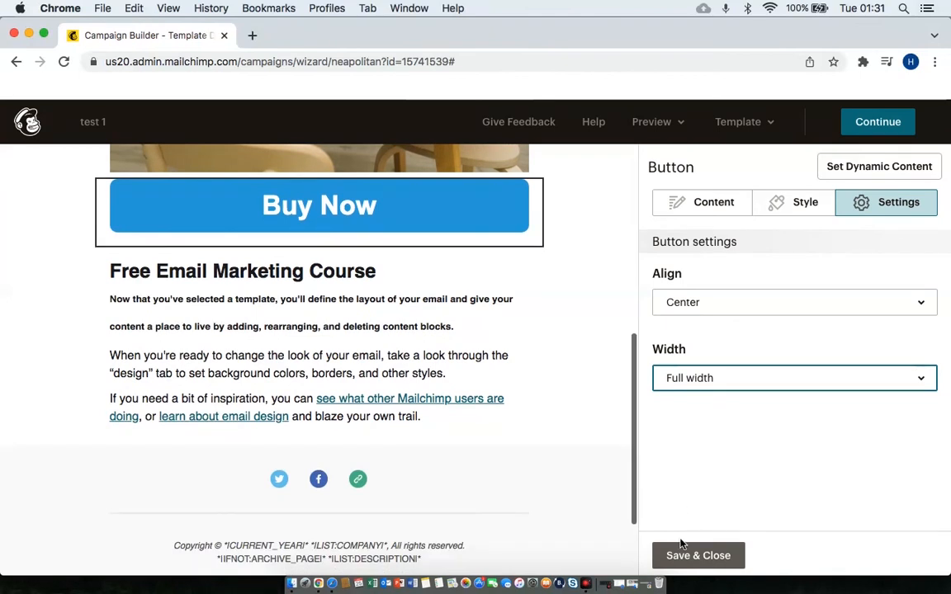
{"action": "left_click", "coordinate": [681, 553]}
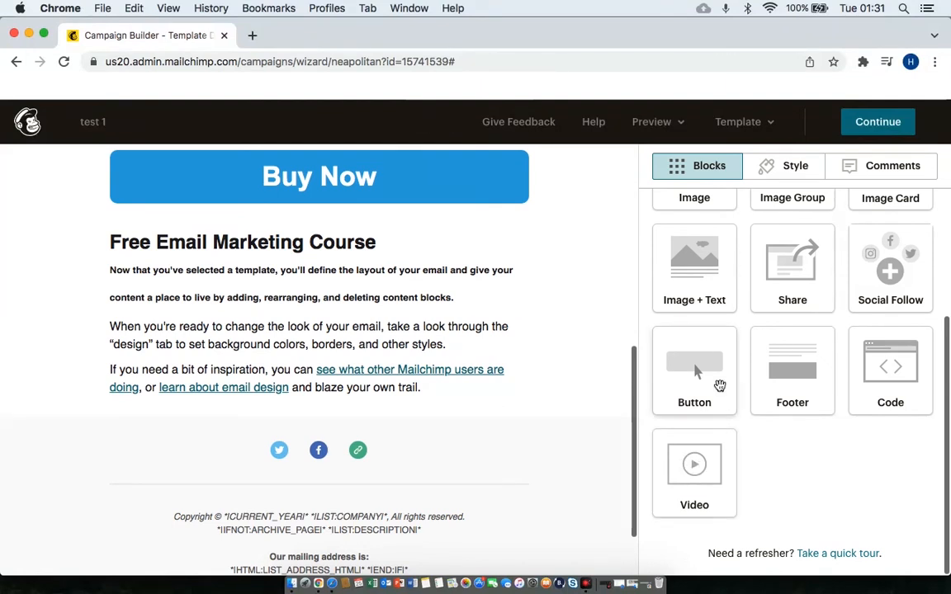
{"action": "mouse_move", "coordinate": [312, 446]}
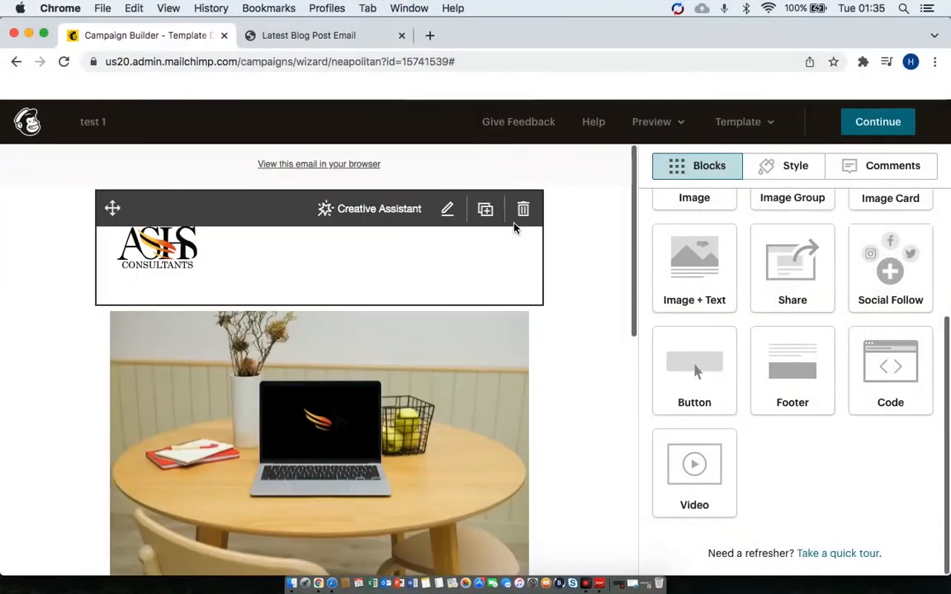
{"action": "scroll", "coordinate": [513, 228], "scroll_direction": "down", "scroll_amount": 15}
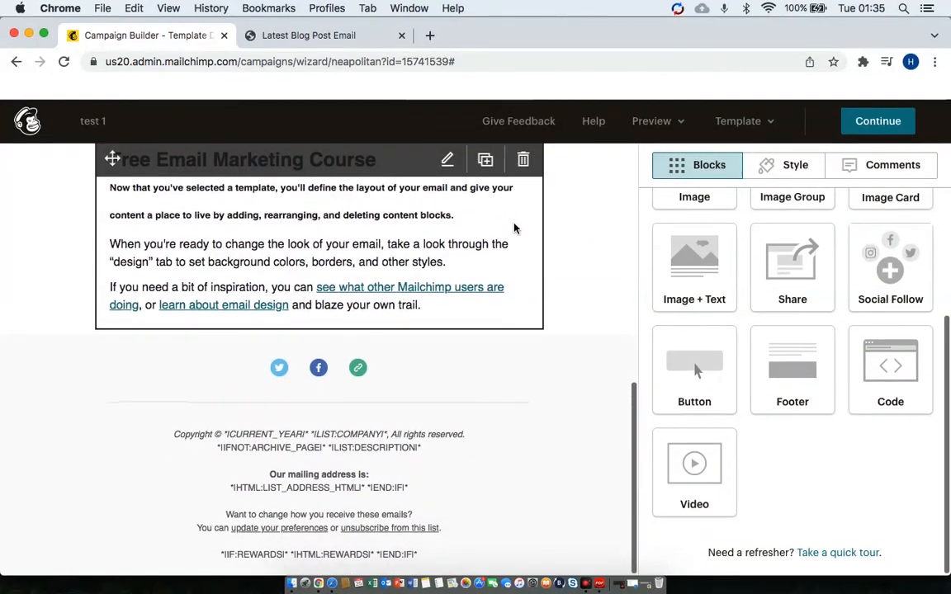
{"action": "scroll", "coordinate": [514, 228], "scroll_direction": "up", "scroll_amount": 5}
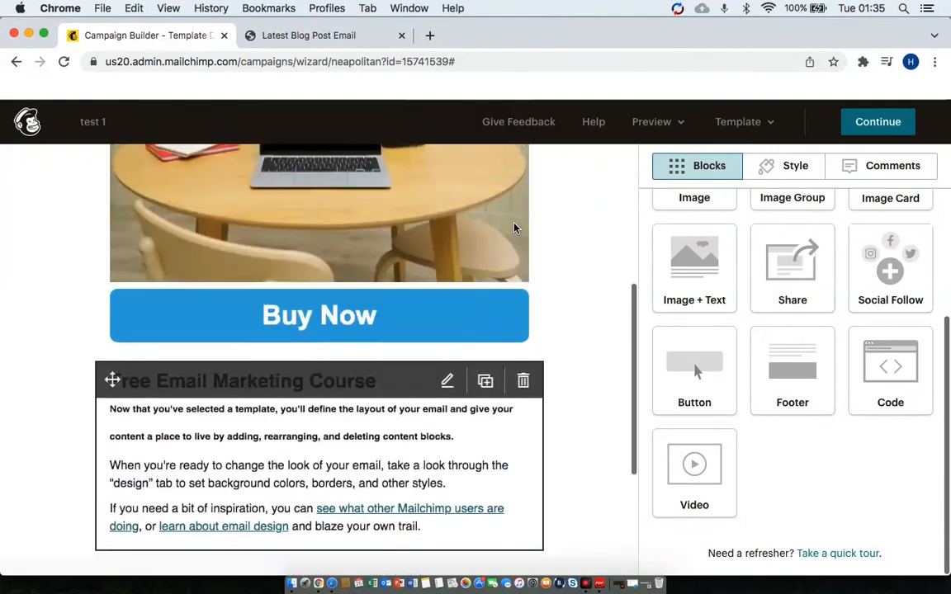
{"action": "scroll", "coordinate": [514, 227], "scroll_direction": "down", "scroll_amount": 5}
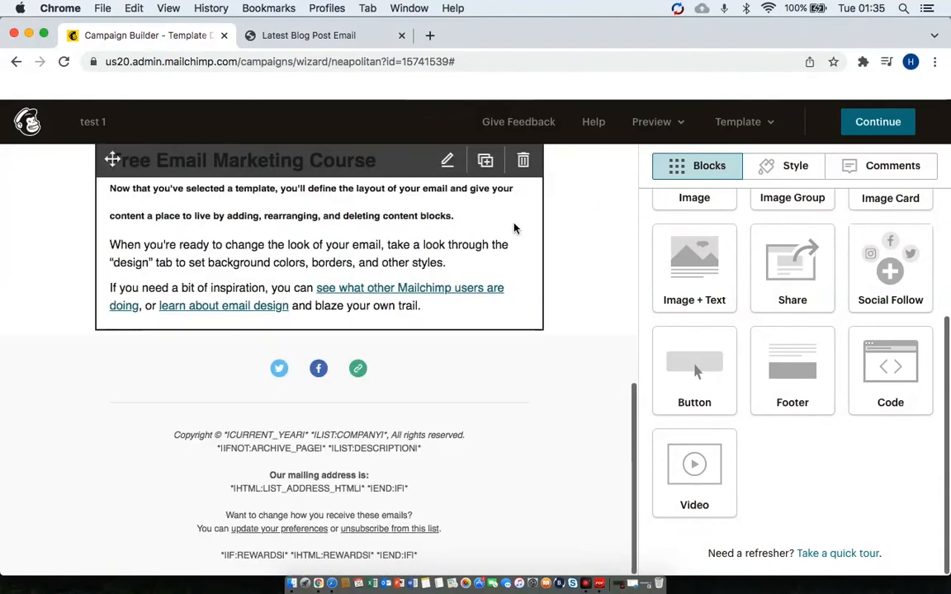
Copy the Latest Blog Post Email template text from 'Hi' through the signature.
{"action": "left_click", "coordinate": [330, 36]}
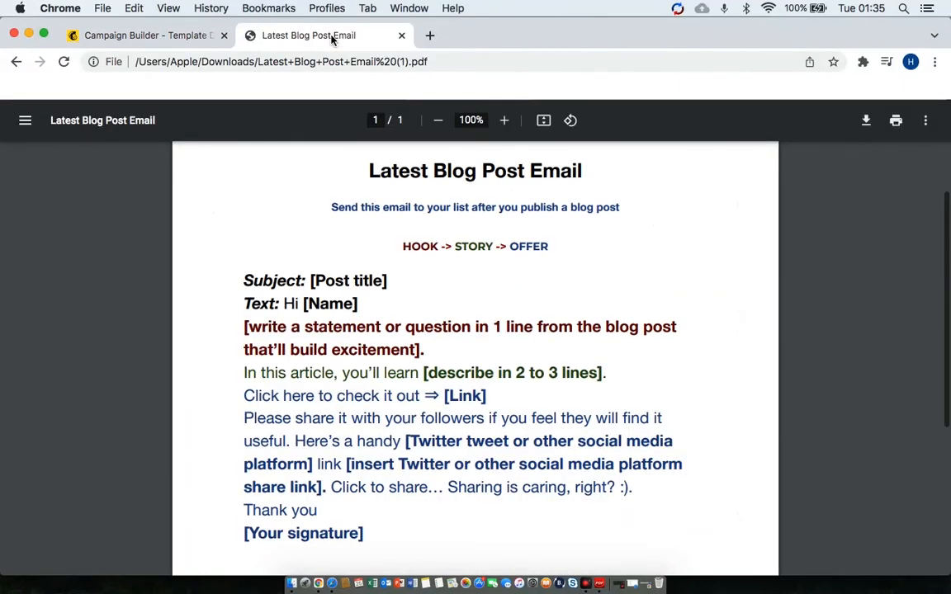
{"action": "scroll", "coordinate": [491, 339], "scroll_direction": "down", "scroll_amount": 2}
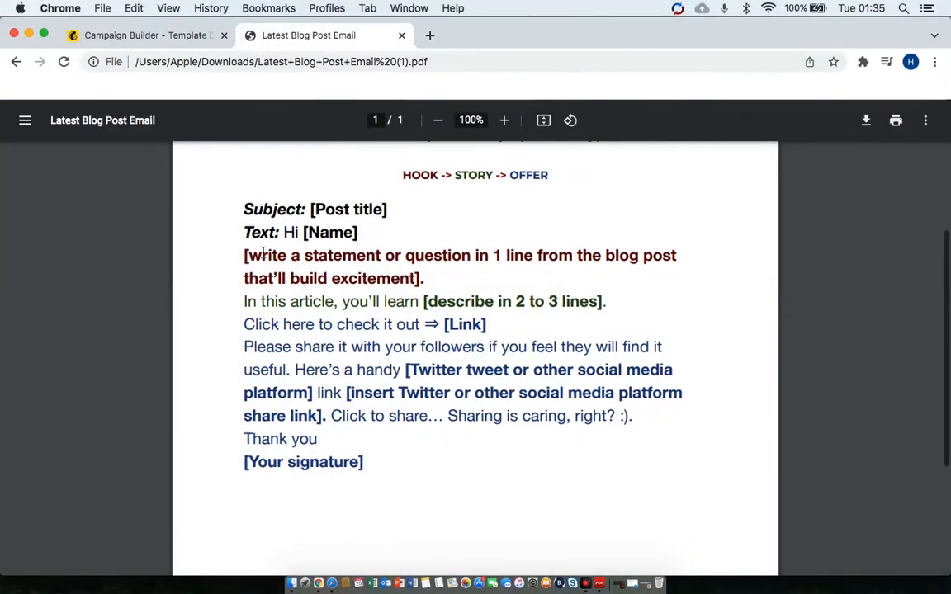
{"action": "left_click_drag", "start_coordinate": [284, 232], "coordinate": [400, 481]}
{"action": "key", "text": "super+c"}
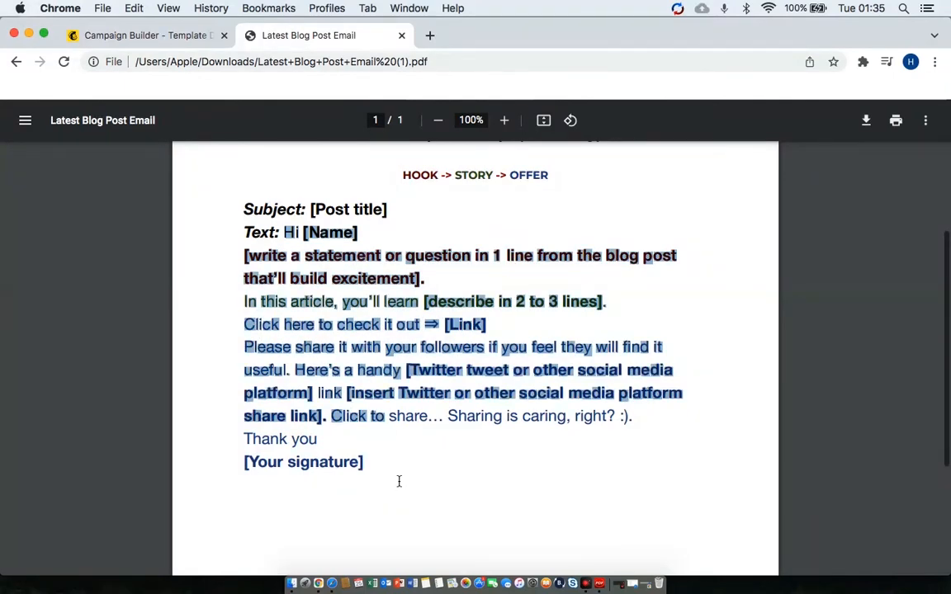
{"action": "key", "text": "ctrl+Tab"}
{"action": "scroll", "coordinate": [399, 388], "scroll_direction": "up", "scroll_amount": 2}
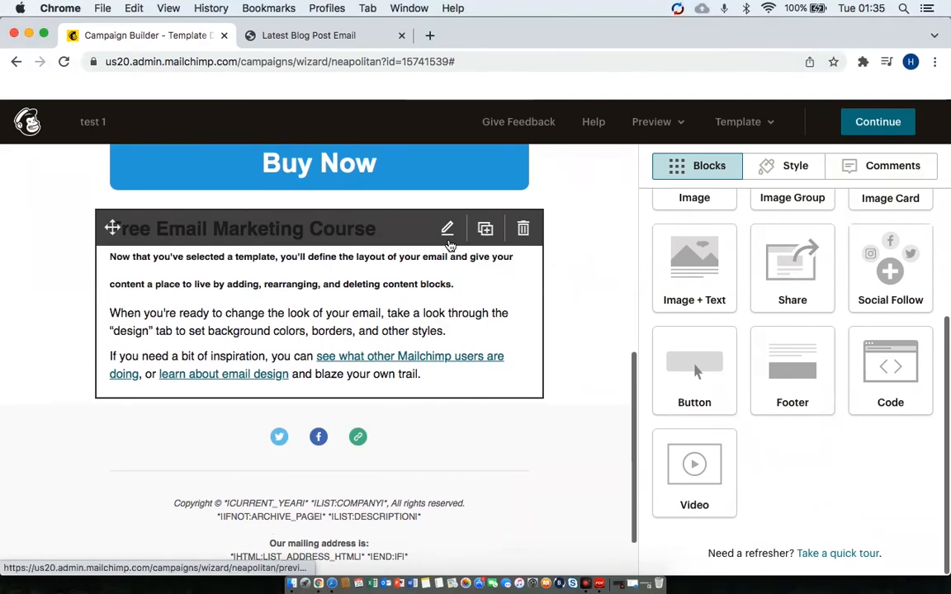
Replace the course block's sample paragraphs with the pasted blog-post template text.
{"action": "left_click", "coordinate": [449, 244]}
{"action": "left_click_drag", "start_coordinate": [654, 351], "coordinate": [764, 531]}
{"action": "key", "text": "BackSpace"}
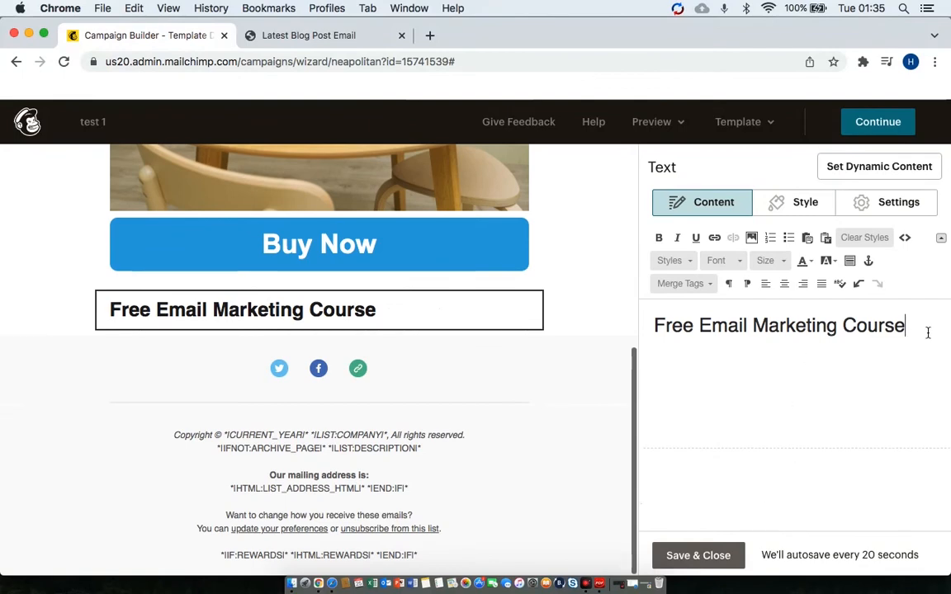
{"action": "key", "text": "super+v"}
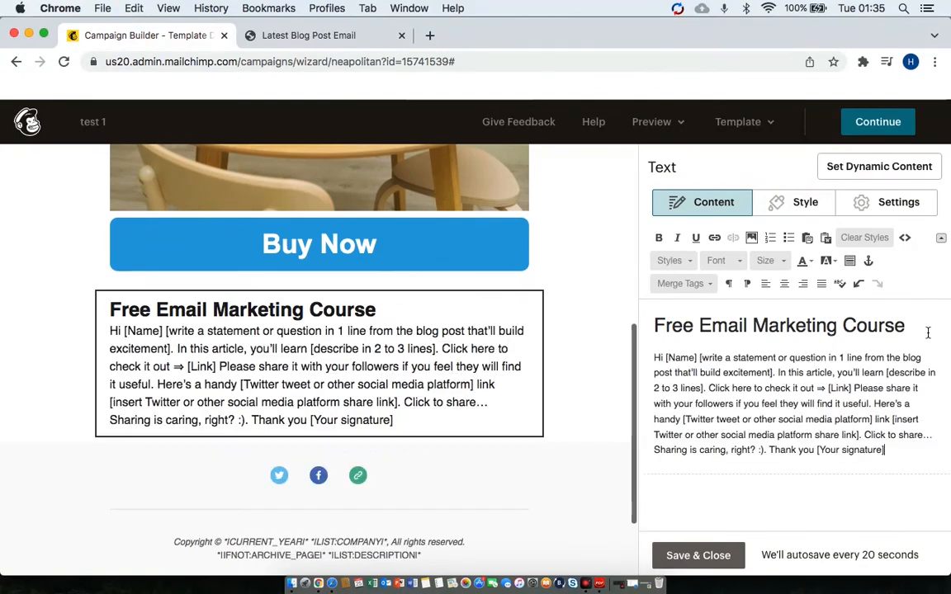
Replace the [Name] placeholder with a first name and break the greeting onto its own line.
{"action": "left_click", "coordinate": [696, 357]}
{"action": "key", "text": "BackSpace"}
{"action": "key", "text": "BackSpace"}
{"action": "key", "text": "BackSpace"}
{"action": "key", "text": "BackSpace"}
{"action": "key", "text": "BackSpace"}
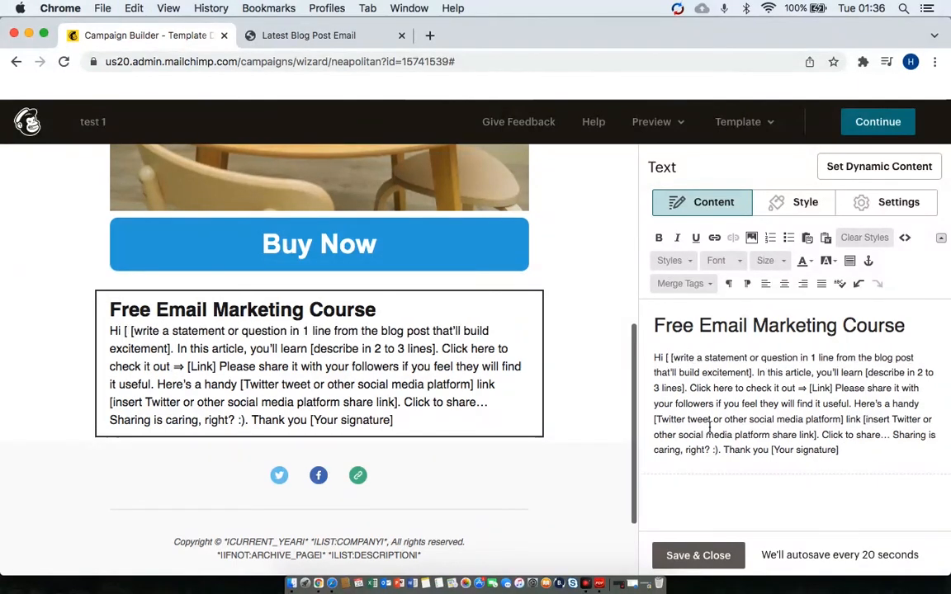
{"action": "key", "text": "BackSpace"}
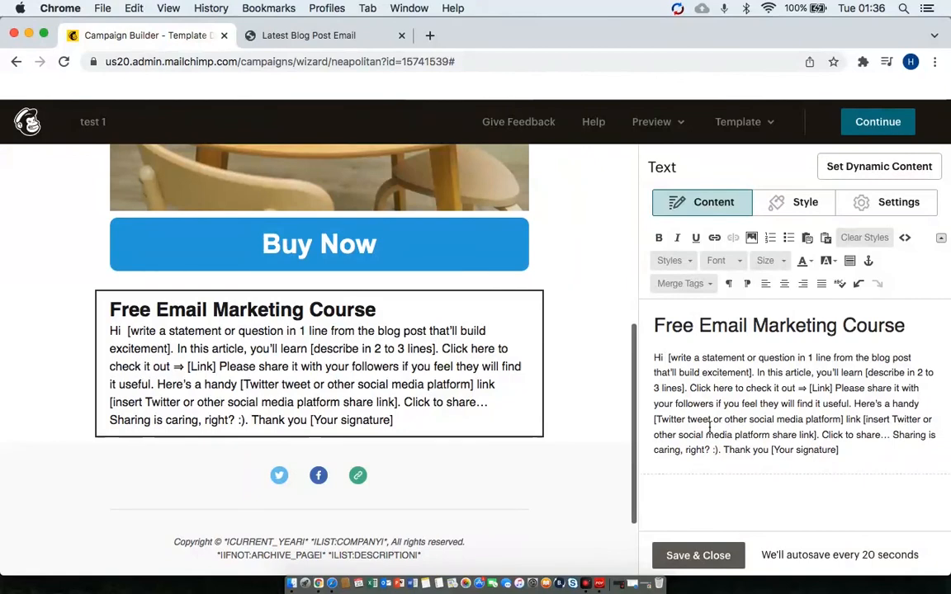
{"action": "type", "text": "Hasan"}
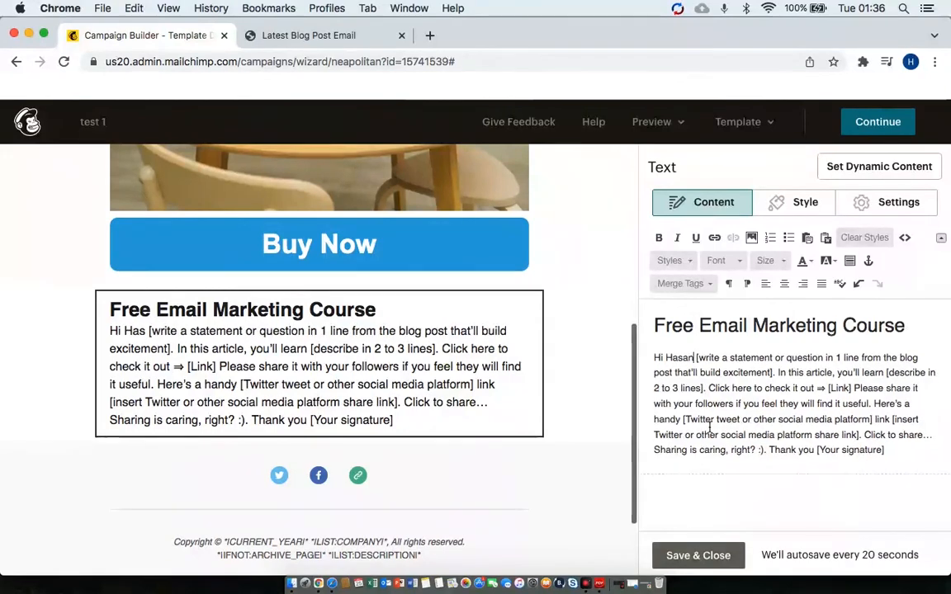
{"action": "key", "text": "Return"}
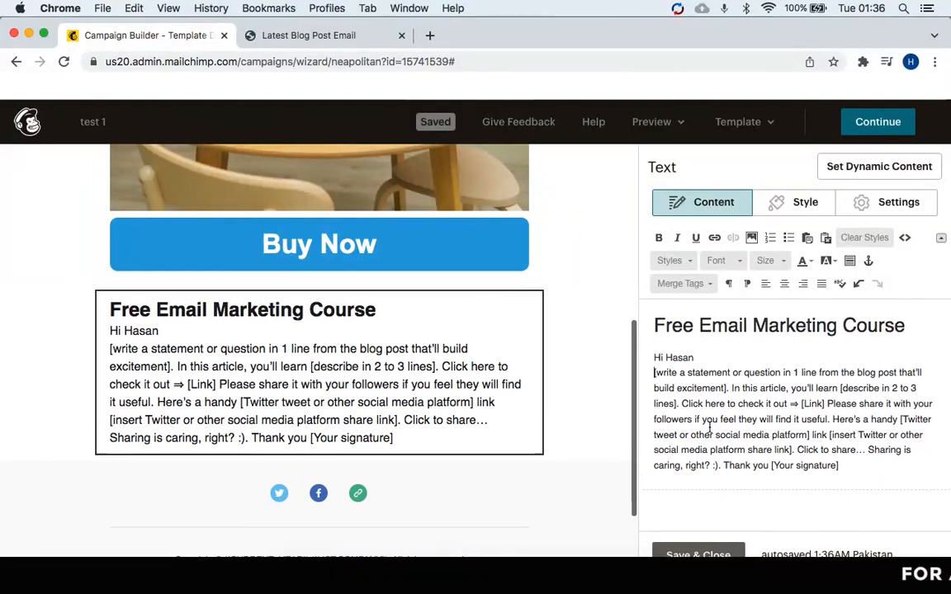
{"action": "left_click", "coordinate": [730, 388]}
{"action": "key", "text": "Return"}
{"action": "key", "text": "Return"}
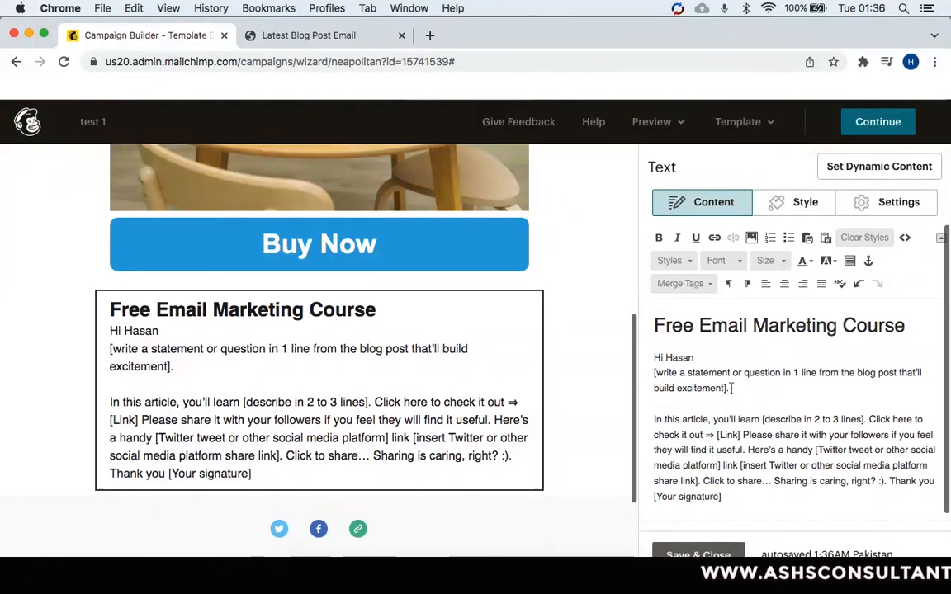
Replace the excitement sentence with a new line starting 'Want to Earn $5000 per month'.
{"action": "key", "text": "shift+Down"}
{"action": "key", "text": "shift+Down"}
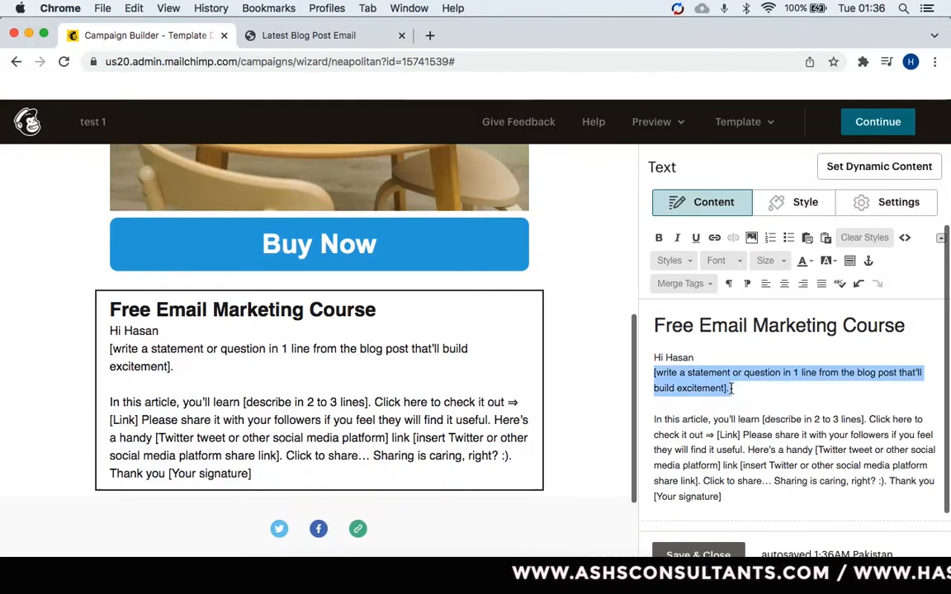
{"action": "key", "text": "BackSpace"}
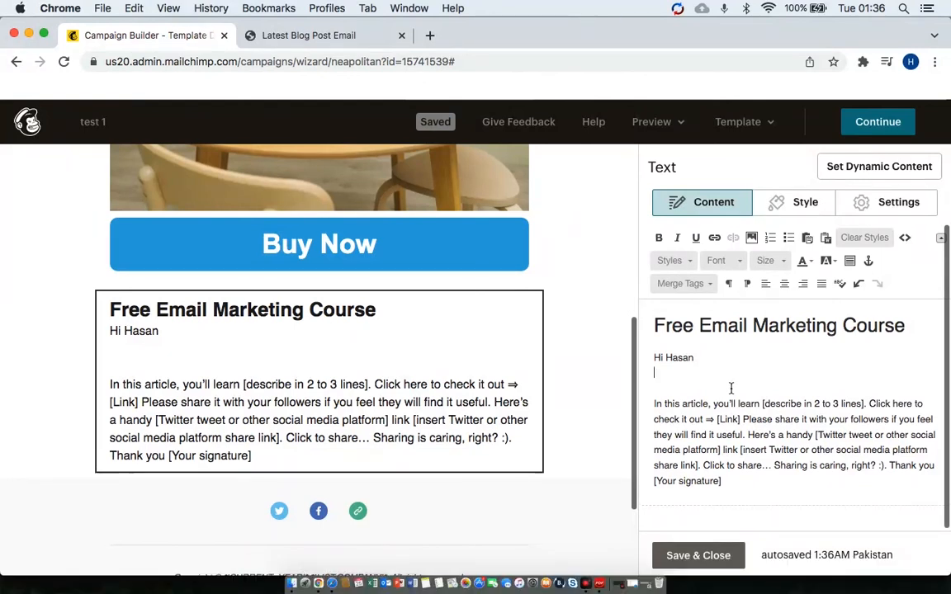
{"action": "key", "text": "BackSpace"}
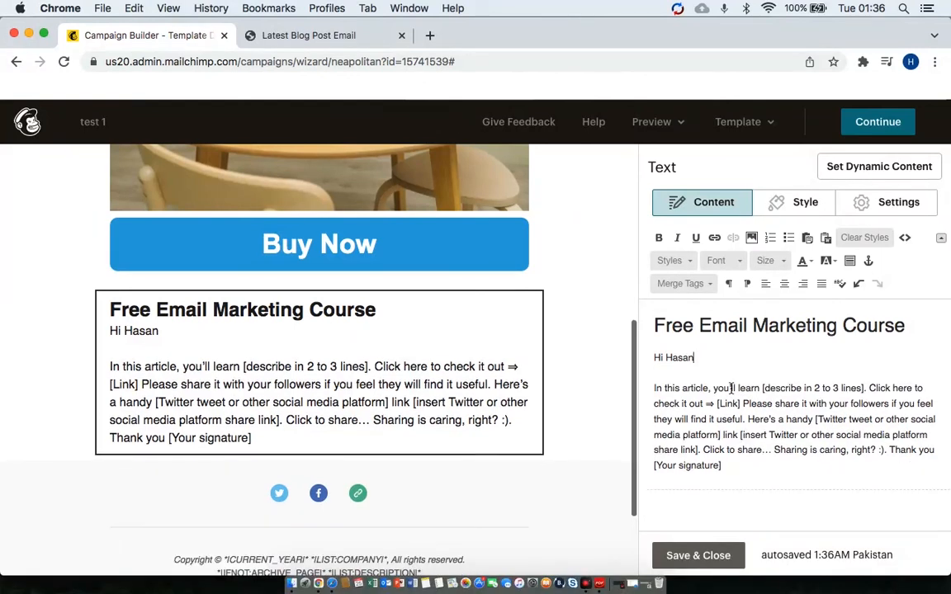
{"action": "key", "text": "Return"}
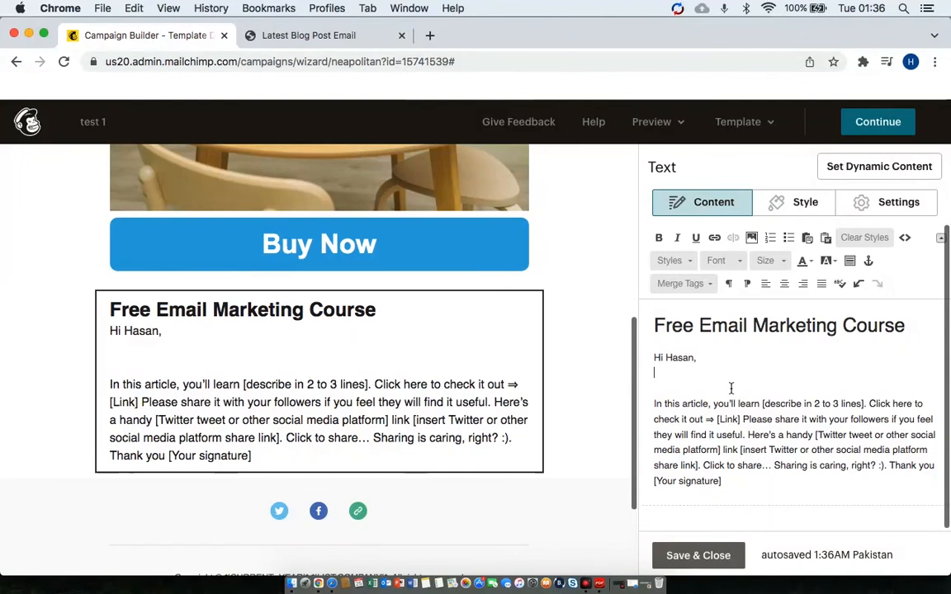
{"action": "type", "text": "Want to "}
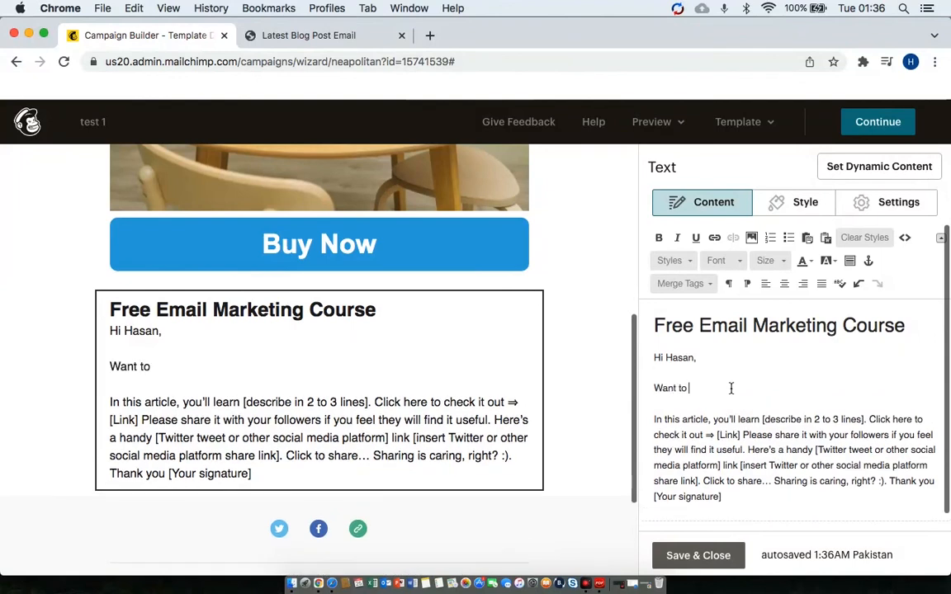
{"action": "type", "text": "Earn $5000"}
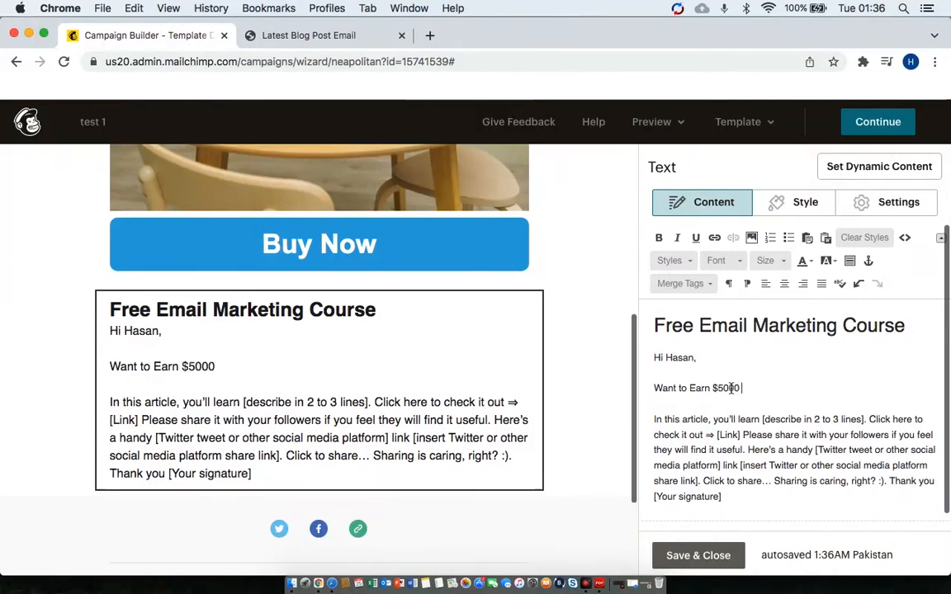
{"action": "type", "text": " per month Thorugh"}
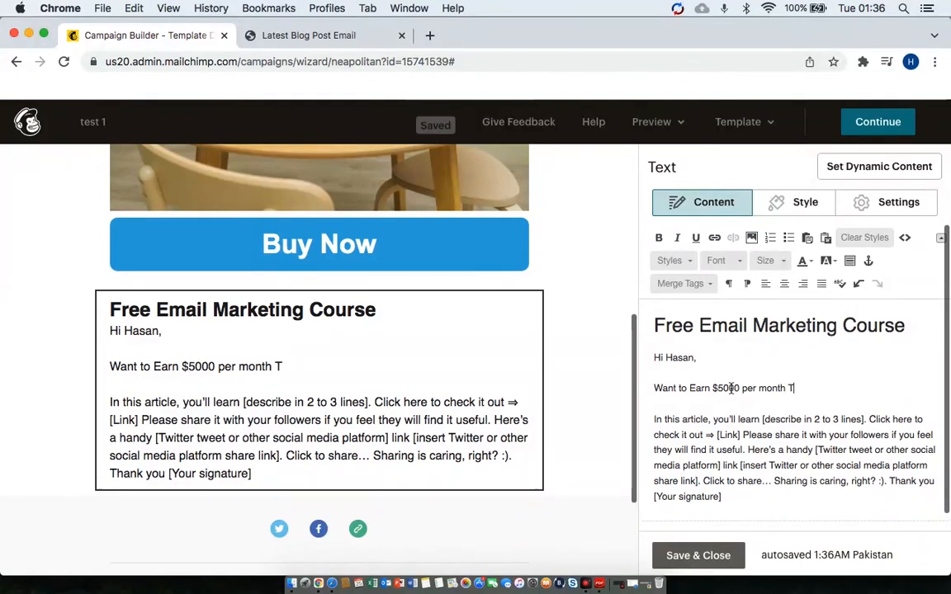
Finish the line as 'With email marketing ? I am giving you the secrets of Email Marketing'.
{"action": "key", "text": "BackSpace"}
{"action": "key", "text": "BackSpace"}
{"action": "key", "text": "BackSpace"}
{"action": "key", "text": "BackSpace"}
{"action": "key", "text": "BackSpace"}
{"action": "key", "text": "BackSpace"}
{"action": "key", "text": "BackSpace"}
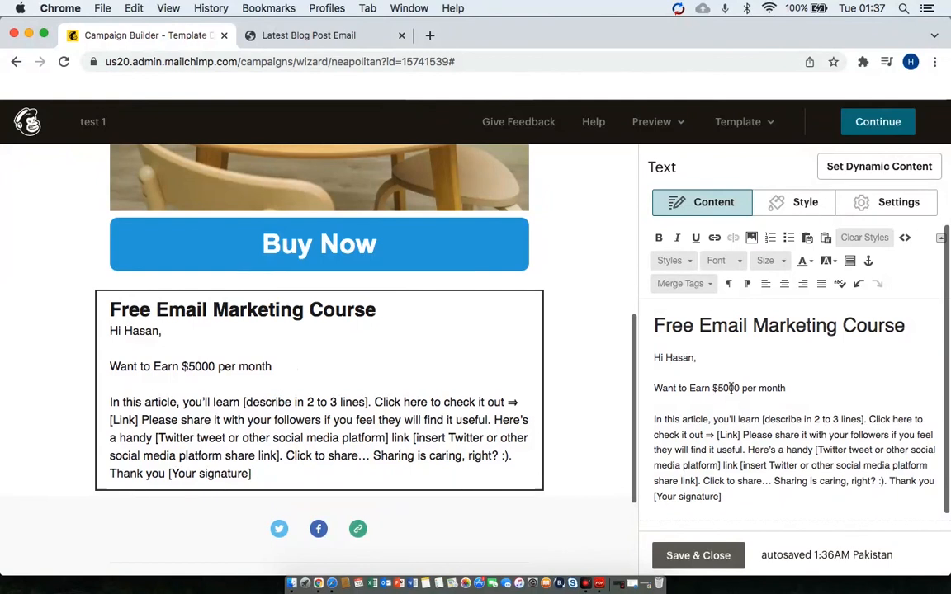
{"action": "type", "text": "With email marketing ?"}
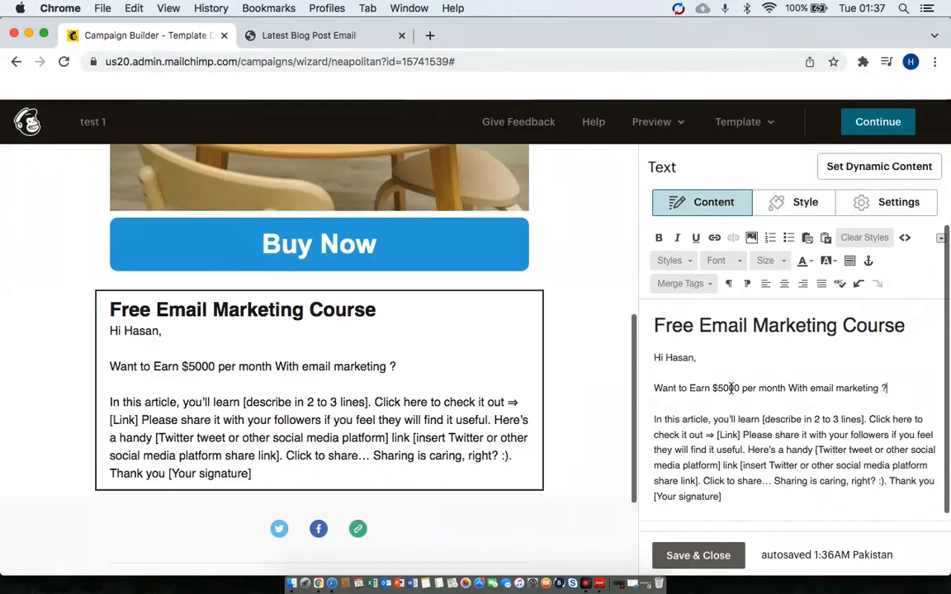
{"action": "type", "text": " I  am giving you the se"}
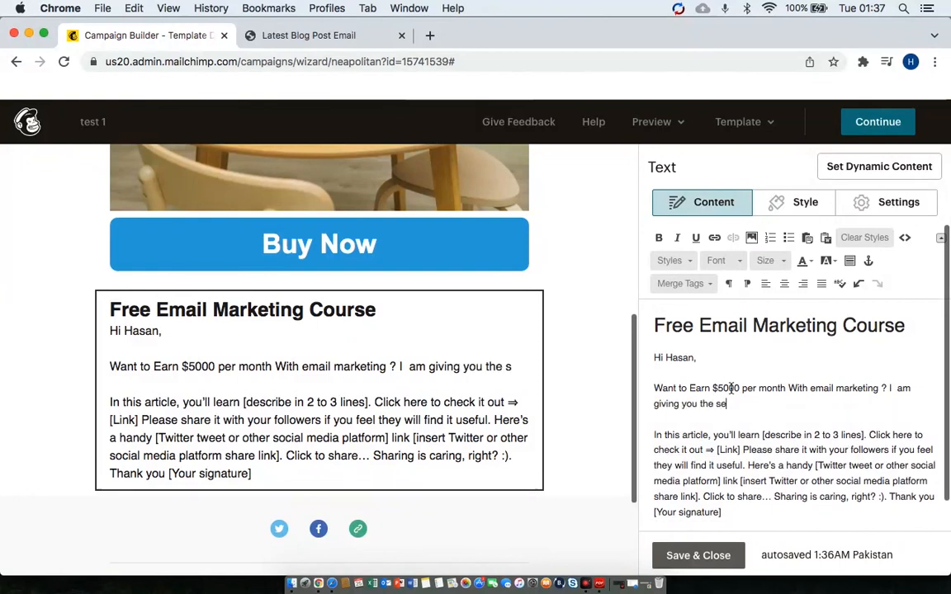
{"action": "type", "text": "cret"}
{"action": "type", "text": "s of e"}
{"action": "key", "text": "BackSpace"}
{"action": "type", "text": "Ma"}
{"action": "key", "text": "BackSpace"}
{"action": "key", "text": "BackSpace"}
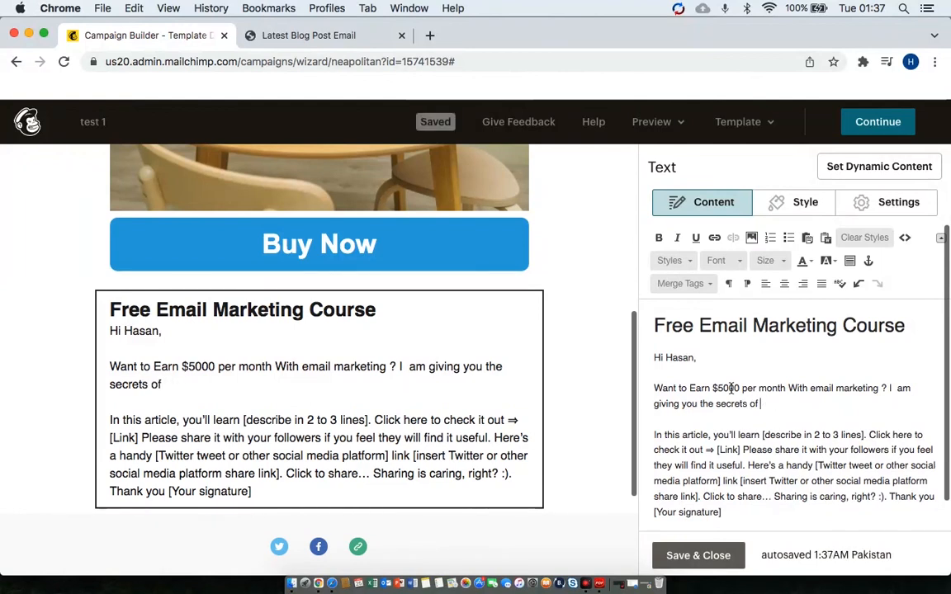
{"action": "type", "text": "Email Markteing"}
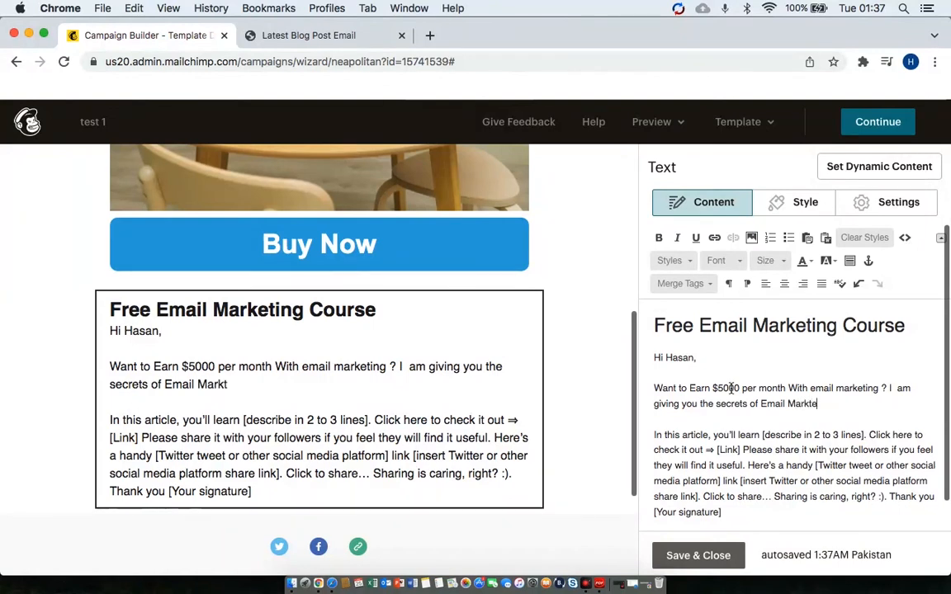
{"action": "key", "text": "BackSpace"}
{"action": "key", "text": "BackSpace"}
{"action": "key", "text": "BackSpace"}
{"action": "key", "text": "BackSpace"}
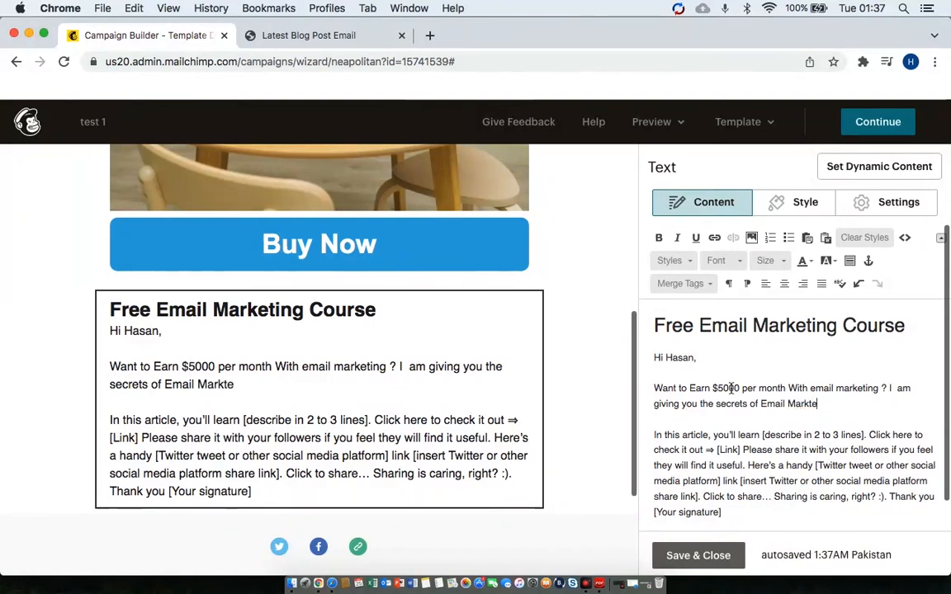
{"action": "key", "text": "BackSpace"}
{"action": "key", "text": "BackSpace"}
{"action": "type", "text": "eting"}
{"action": "type", "text": "See"}
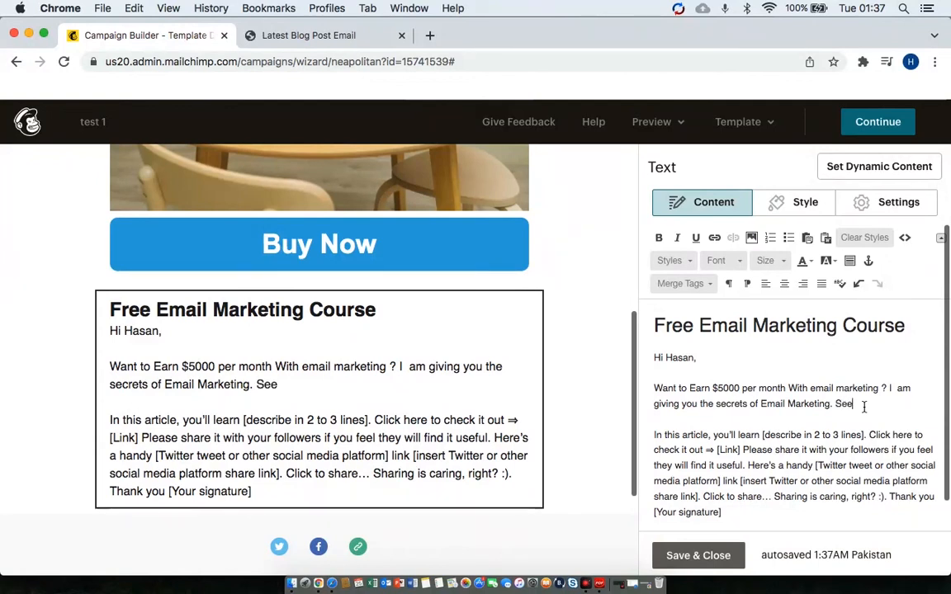
{"action": "key", "text": "BackSpace"}
{"action": "key", "text": "BackSpace"}
{"action": "key", "text": "BackSpace"}
{"action": "key", "text": "BackSpace"}
{"action": "key", "text": "BackSpace"}
{"action": "key", "text": "Down"}
{"action": "key", "text": "Down"}
Replace '[describe in 2 to 3 lines]' with 'do best Email marketing with 100% Guaranteed results'.
{"action": "left_click_drag", "start_coordinate": [798, 431], "coordinate": [821, 434]}
{"action": "left_click_drag", "start_coordinate": [813, 435], "coordinate": [855, 432]}
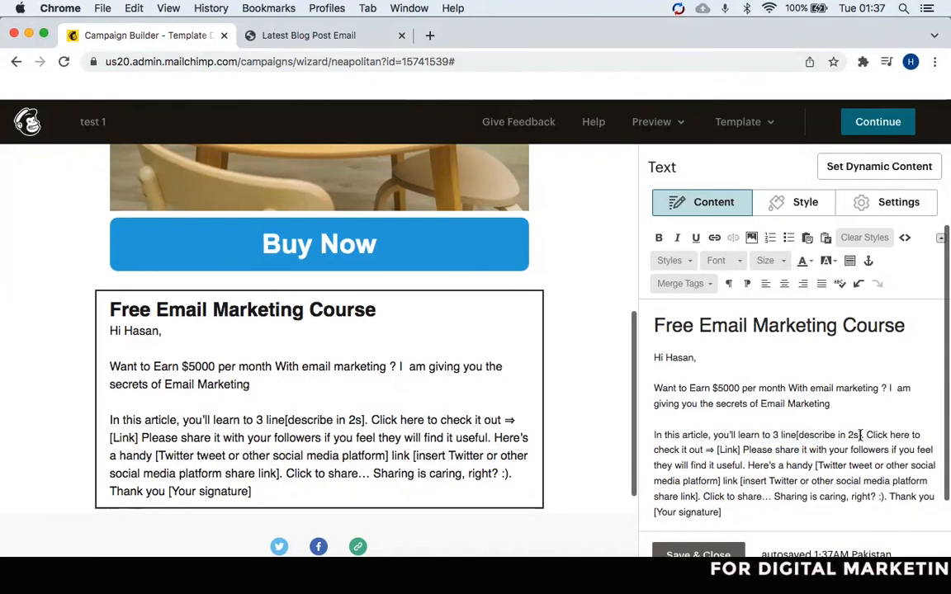
{"action": "key", "text": "BackSpace"}
{"action": "key", "text": "BackSpace"}
{"action": "key", "text": "BackSpace"}
{"action": "key", "text": "BackSpace"}
{"action": "key", "text": "BackSpace"}
{"action": "key", "text": "BackSpace"}
{"action": "key", "text": "BackSpace"}
{"action": "key", "text": "BackSpace"}
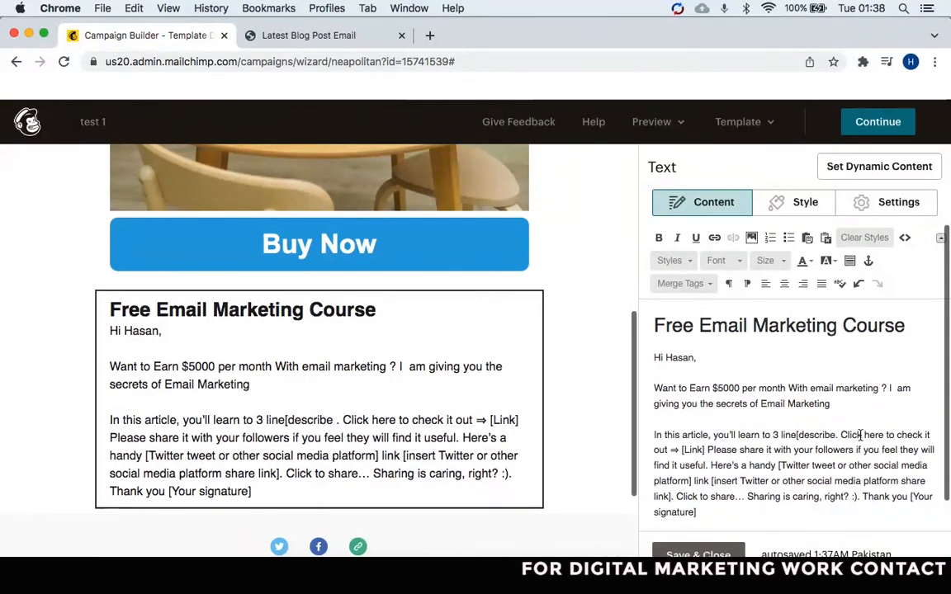
{"action": "key", "text": "BackSpace"}
{"action": "key", "text": "BackSpace"}
{"action": "key", "text": "BackSpace"}
{"action": "key", "text": "BackSpace"}
{"action": "key", "text": "BackSpace"}
{"action": "key", "text": "BackSpace"}
{"action": "key", "text": "BackSpace"}
{"action": "key", "text": "BackSpace"}
{"action": "key", "text": "BackSpace"}
{"action": "key", "text": "BackSpace"}
{"action": "key", "text": "BackSpace"}
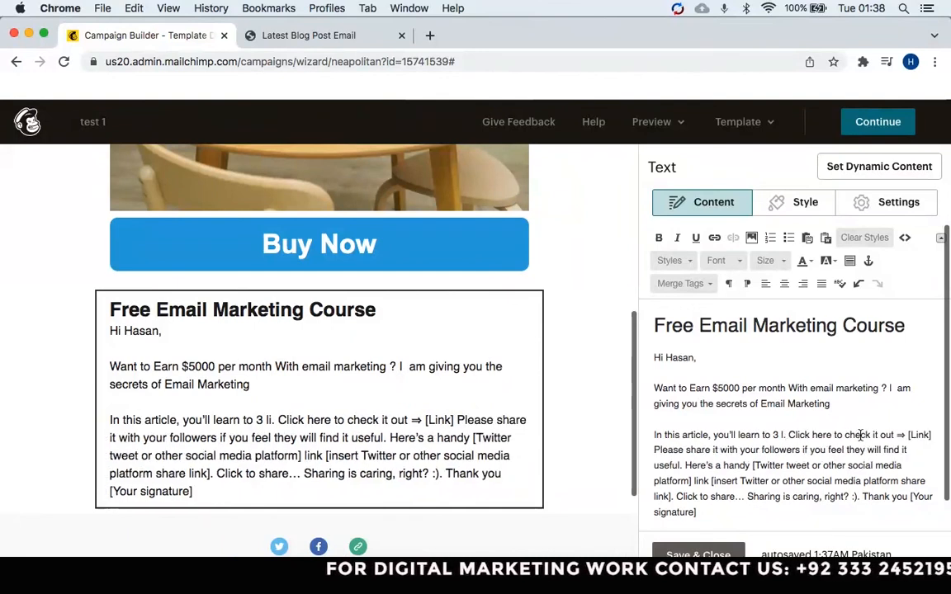
{"action": "key", "text": "BackSpace"}
{"action": "key", "text": "BackSpace"}
{"action": "key", "text": "BackSpace"}
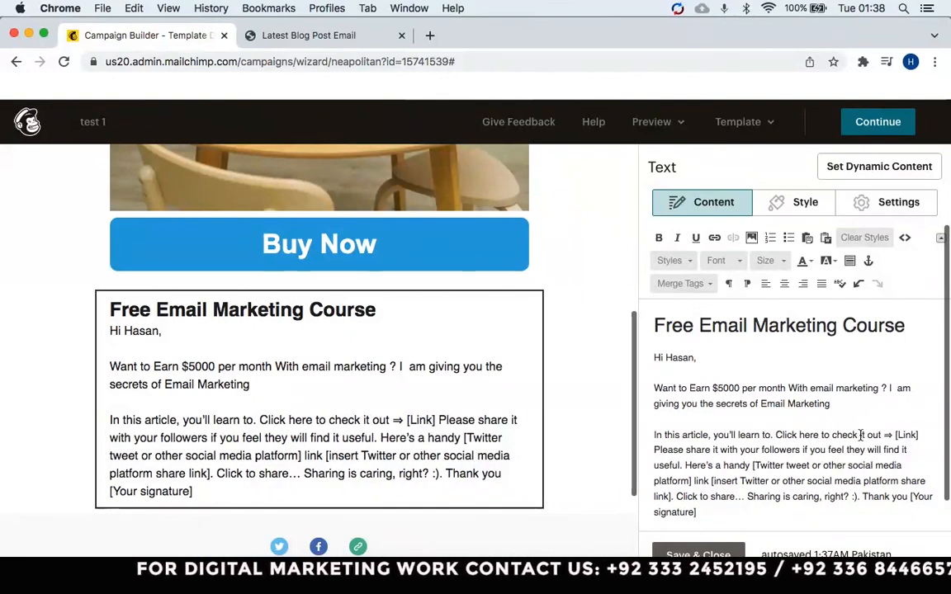
{"action": "type", "text": "do best"}
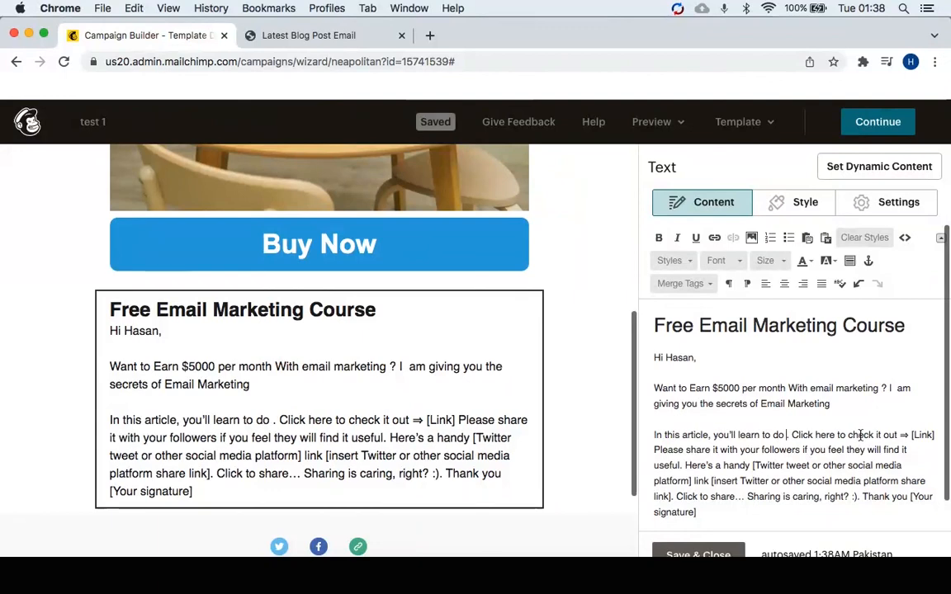
{"action": "type", "text": "Email market"}
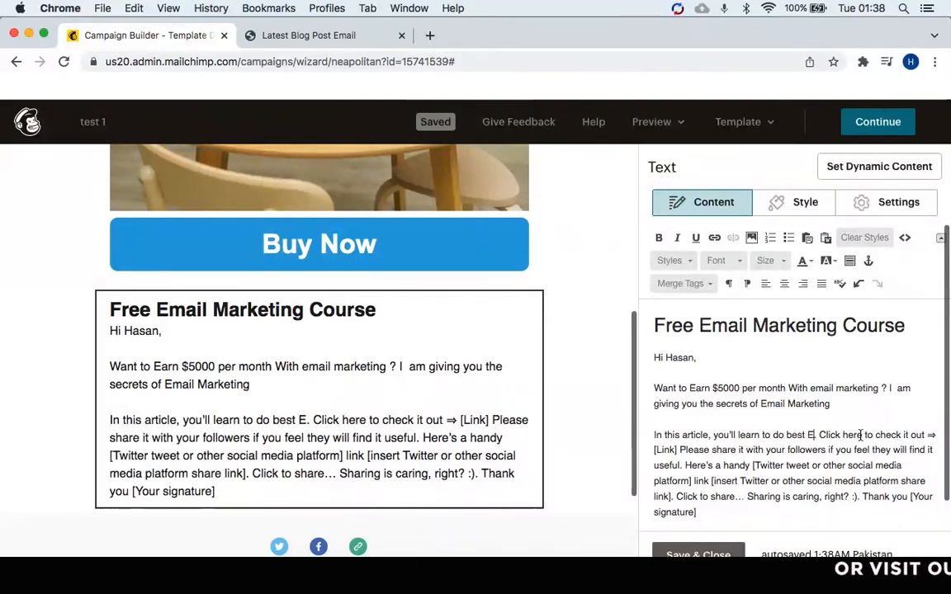
{"action": "type", "text": "ing t"}
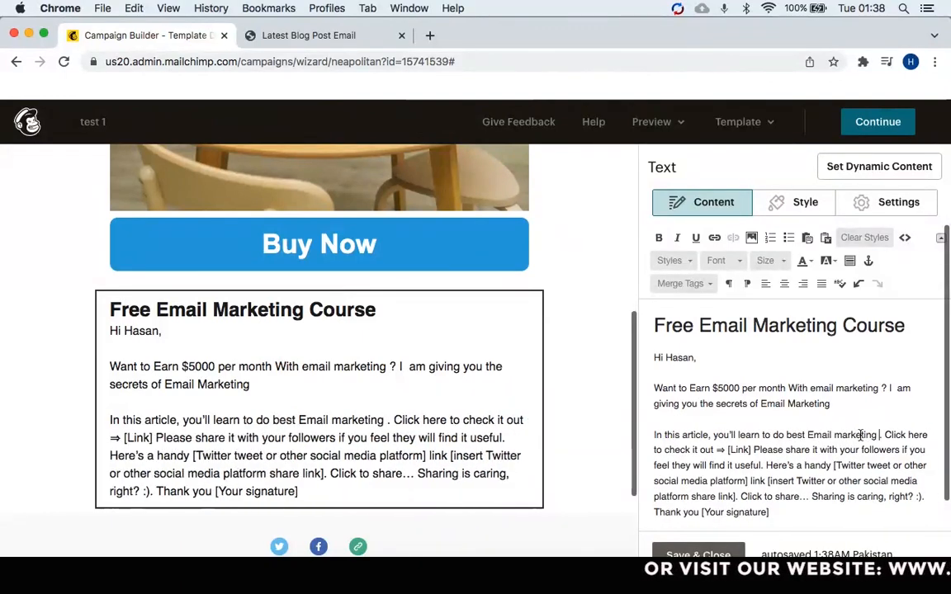
{"action": "type", "text": "ith 10"}
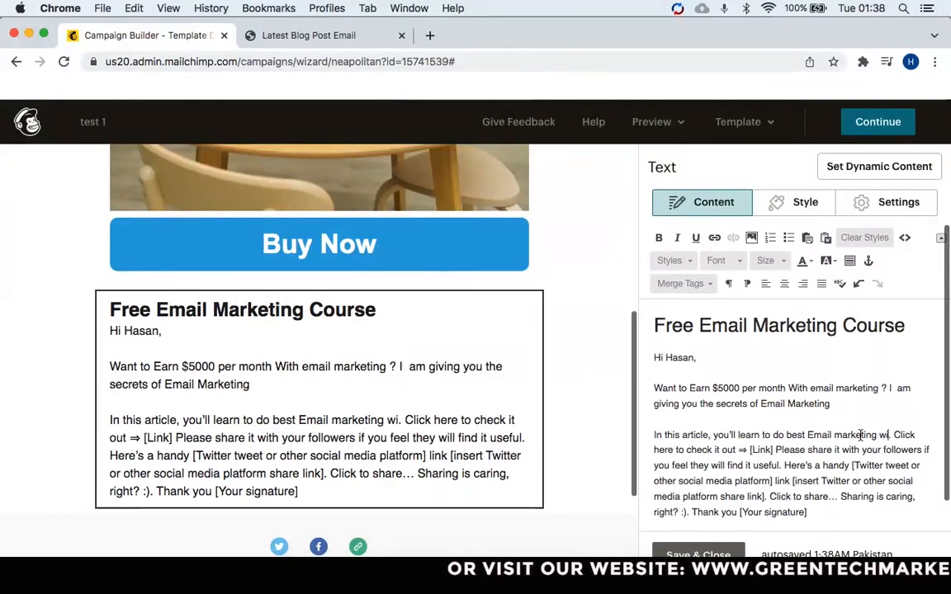
{"action": "type", "text": "0% "}
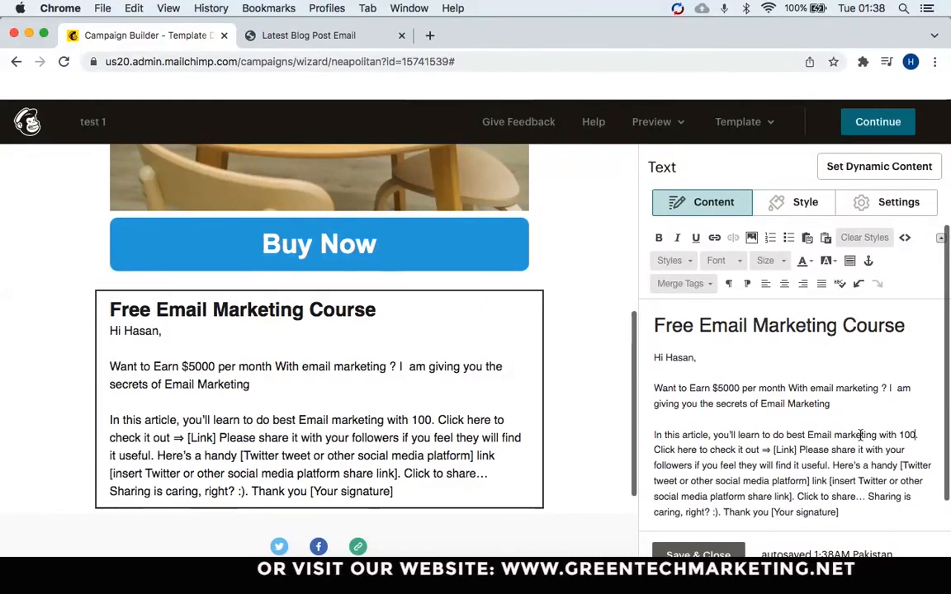
{"action": "type", "text": "Guara"}
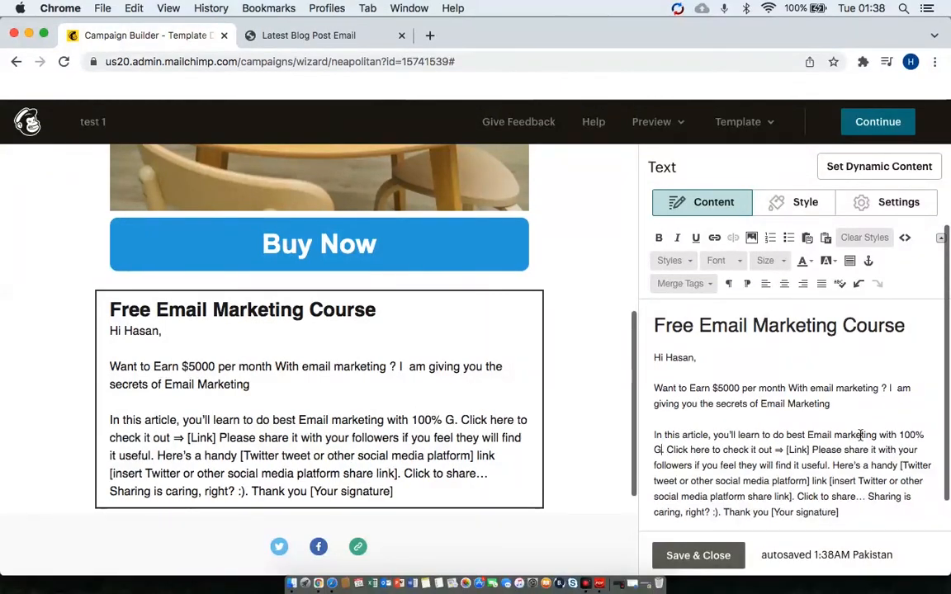
{"action": "type", "text": "nteed re"}
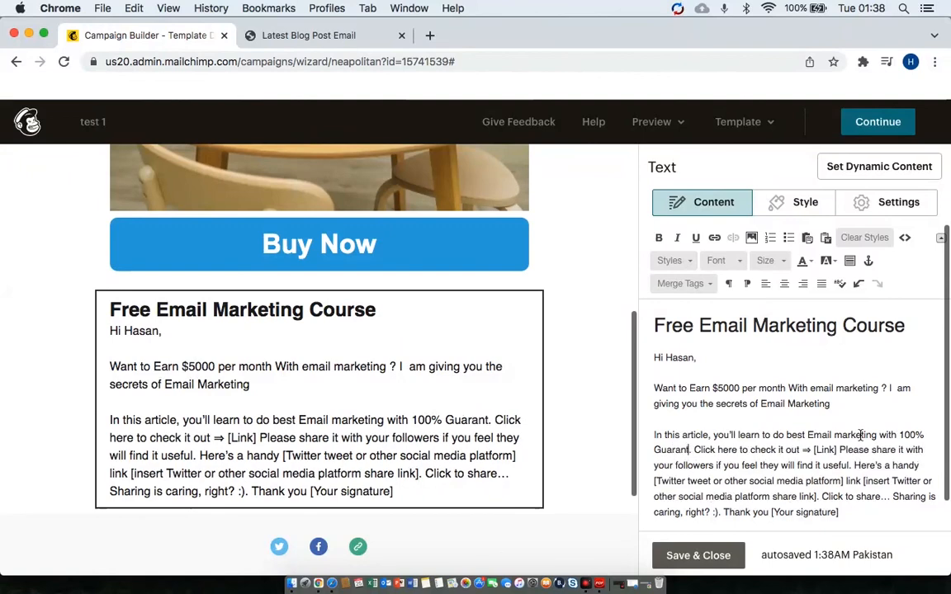
{"action": "type", "text": "sults"}
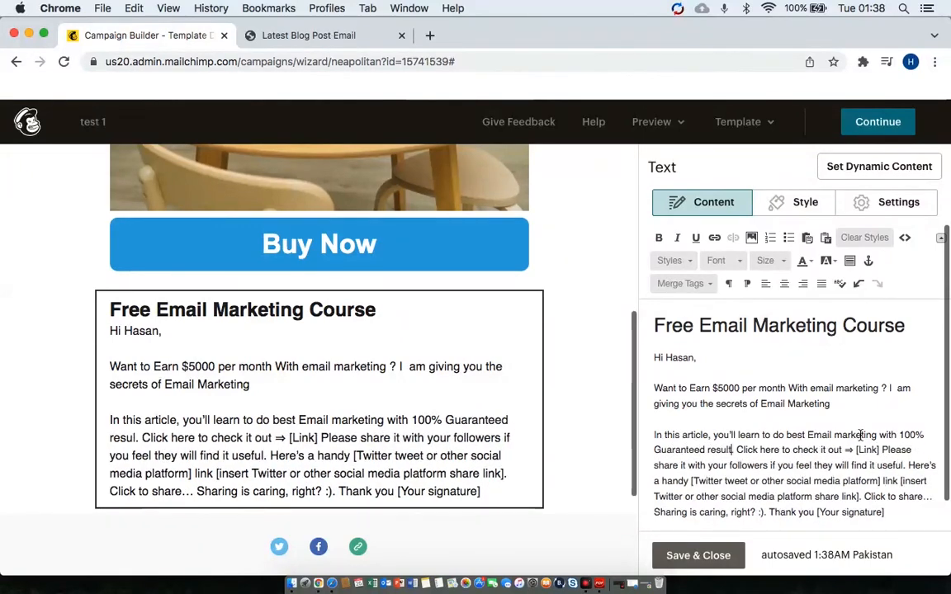
{"action": "left_click", "coordinate": [750, 412]}
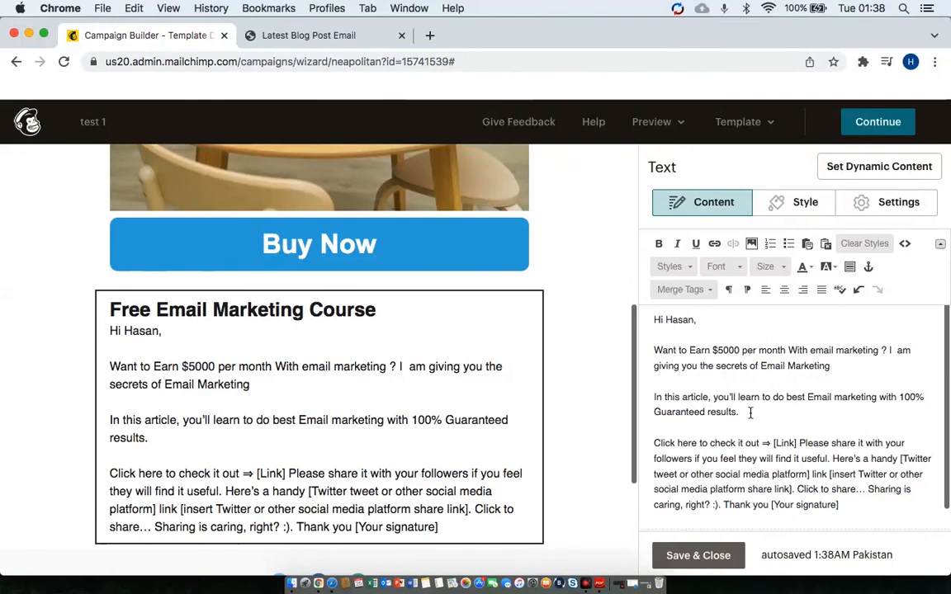
Replace the [Link] placeholder with the words 'Blog link' in bold.
{"action": "key", "text": "Down"}
{"action": "key", "text": "Down"}
{"action": "key", "text": "Right"}
{"action": "key", "text": "Right"}
{"action": "key", "text": "shift+Right"}
{"action": "key", "text": "shift+Right"}
{"action": "key", "text": "shift+Right"}
{"action": "key", "text": "shift+Right"}
{"action": "key", "text": "shift+Right"}
{"action": "key", "text": "shift+Right"}
{"action": "key", "text": "BackSpace"}
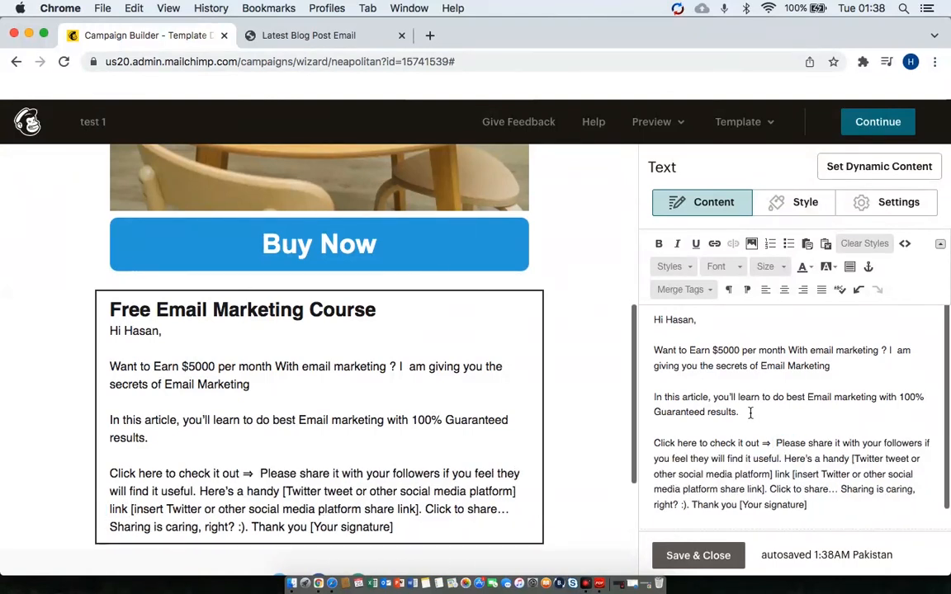
{"action": "type", "text": "Blog |"}
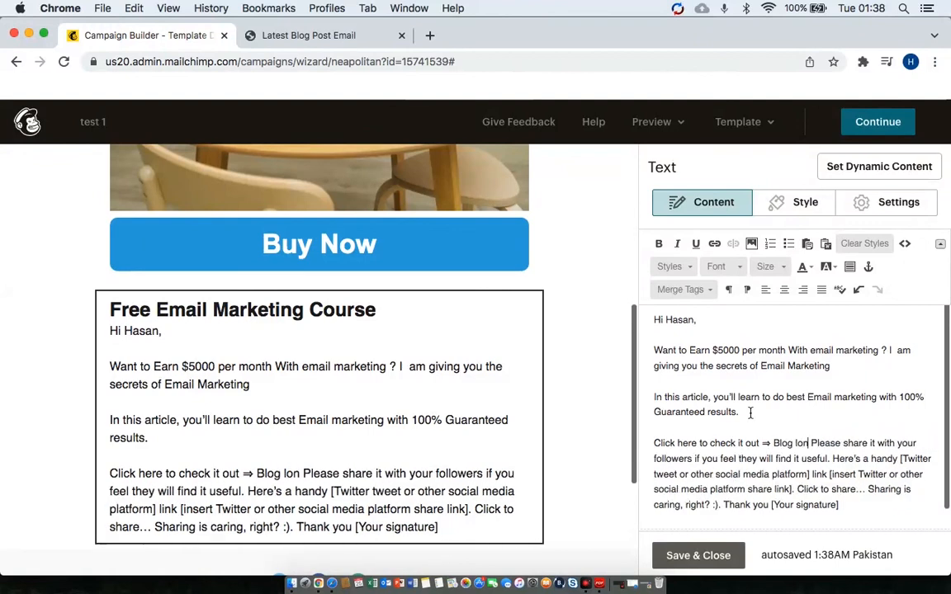
{"action": "type", "text": "ink"}
{"action": "key", "text": "alt+shift+Left"}
{"action": "key", "text": "alt+shift+Left"}
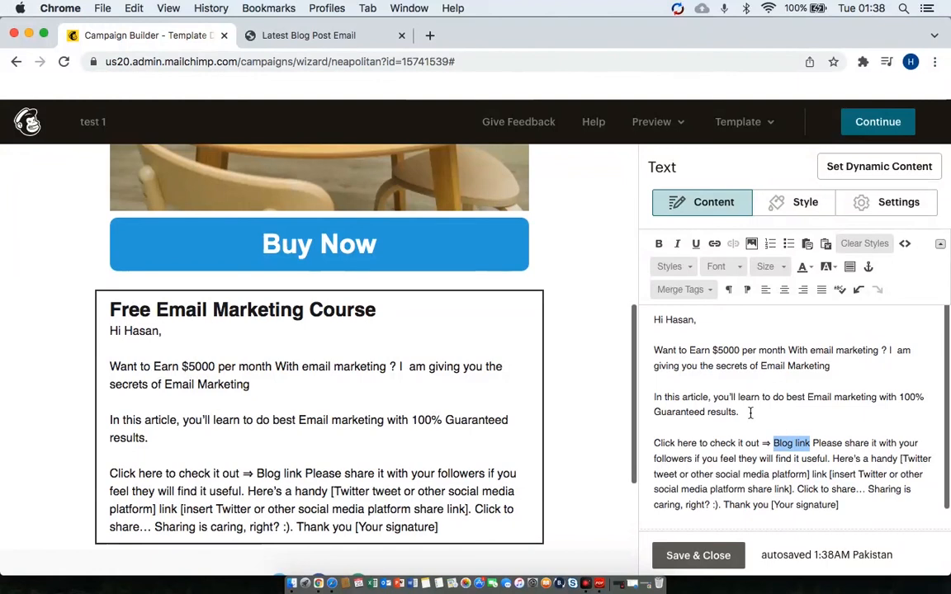
{"action": "key", "text": "super+b"}
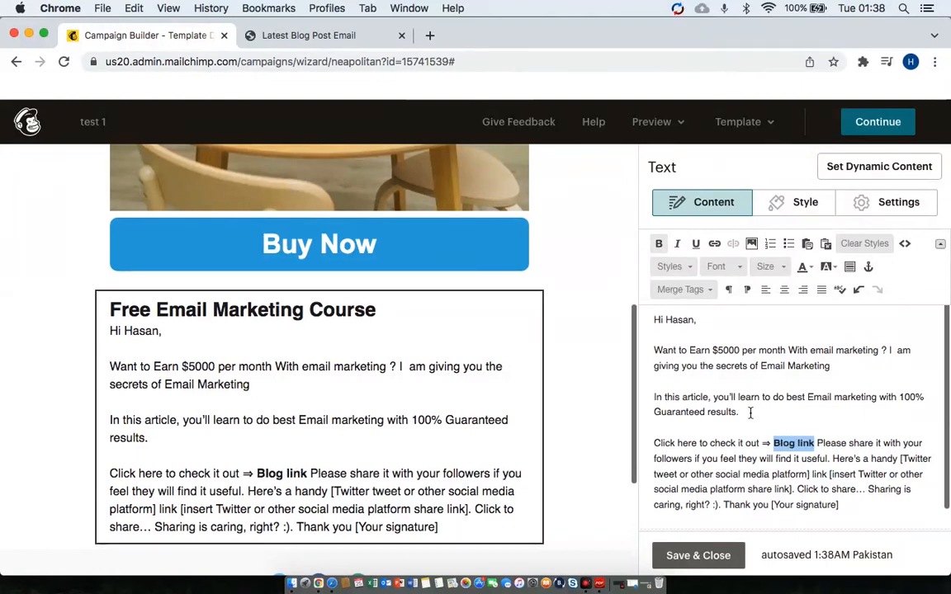
Open the link settings for 'Blog link' and close them without adding a URL.
{"action": "left_click", "coordinate": [715, 245]}
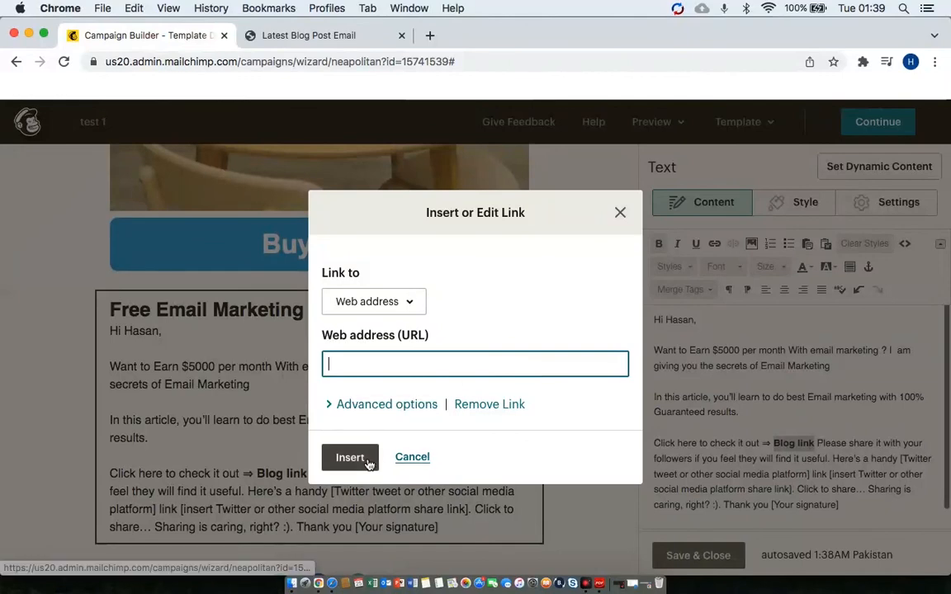
{"action": "left_click", "coordinate": [354, 457]}
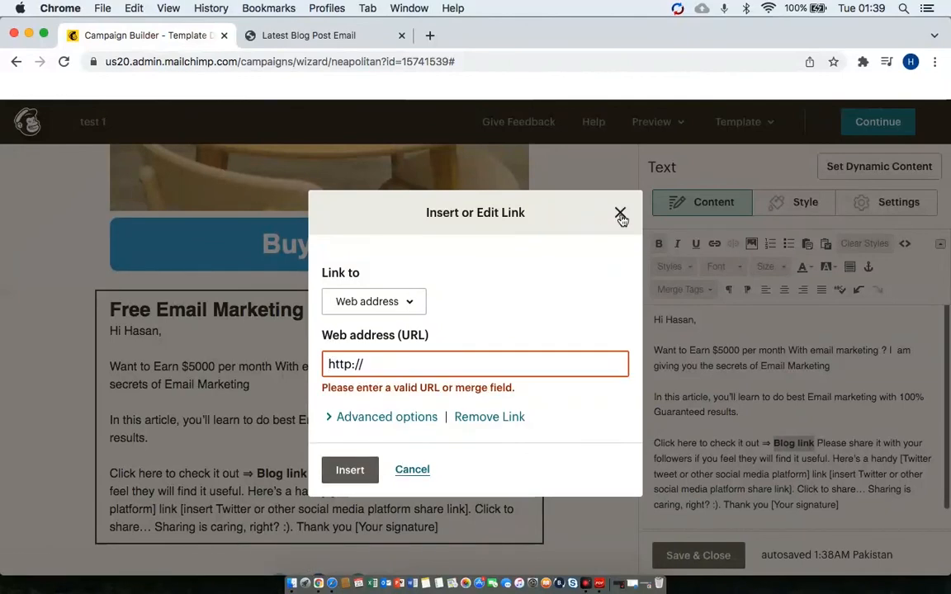
{"action": "left_click", "coordinate": [621, 214]}
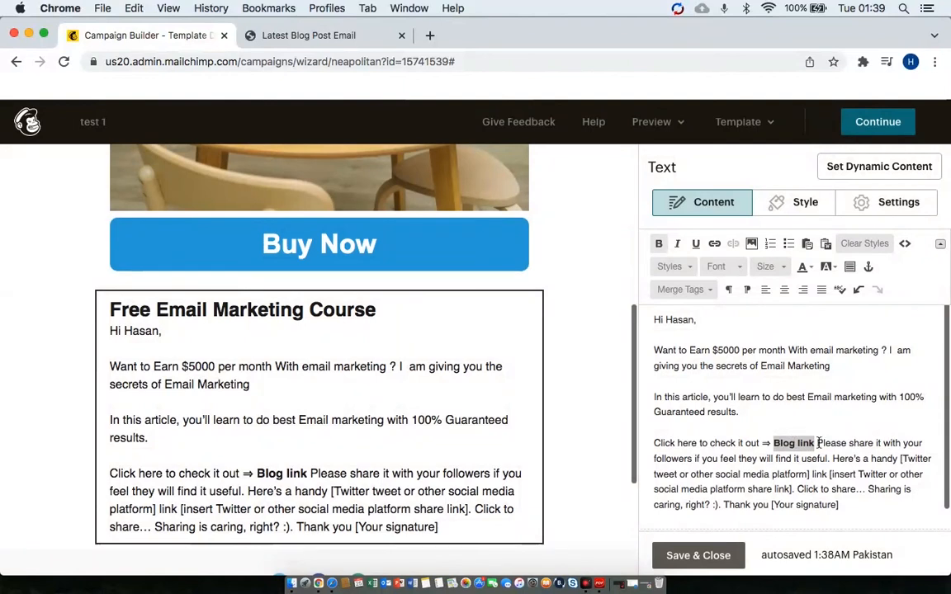
{"action": "left_click", "coordinate": [818, 443]}
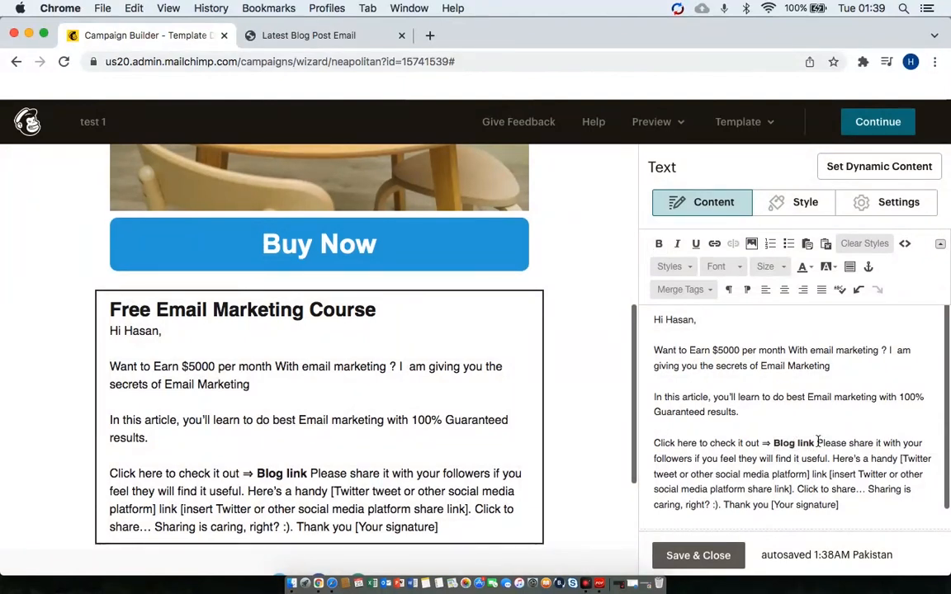
Break the share sentence and 'Here's a handy' onto new lines with blank spacing after the Blog link.
{"action": "key", "text": "Return"}
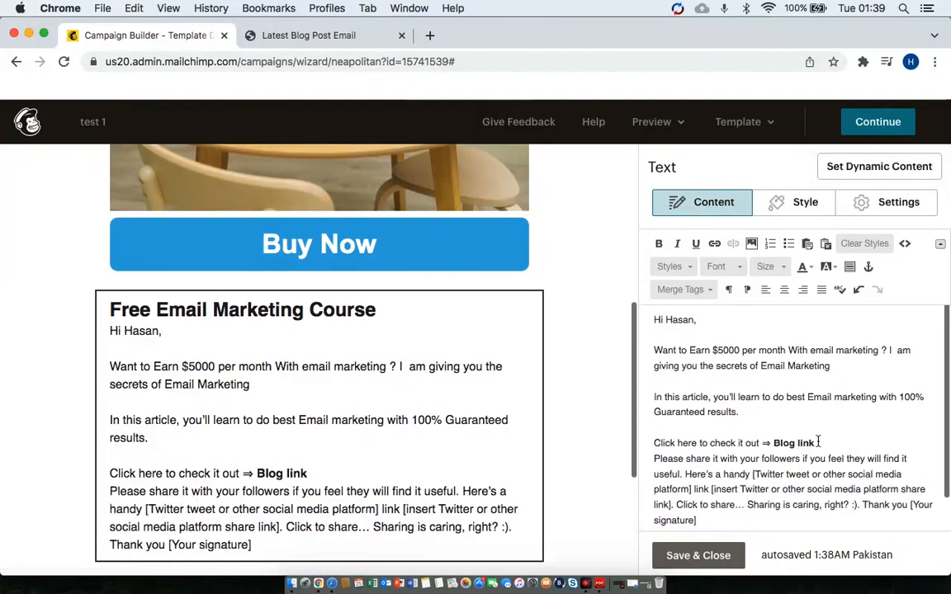
{"action": "key", "text": "Return"}
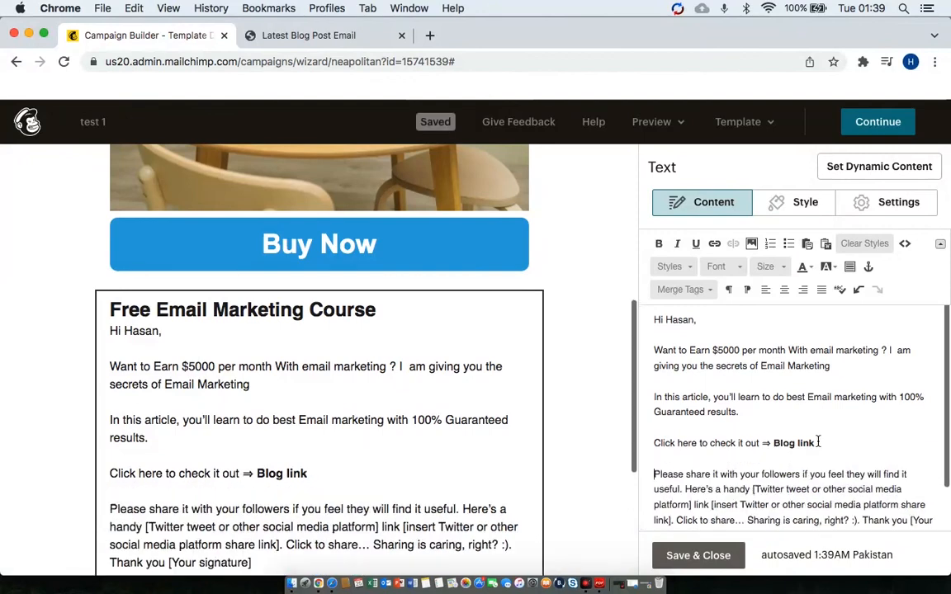
{"action": "scroll", "coordinate": [917, 428], "scroll_direction": "down", "scroll_amount": 2}
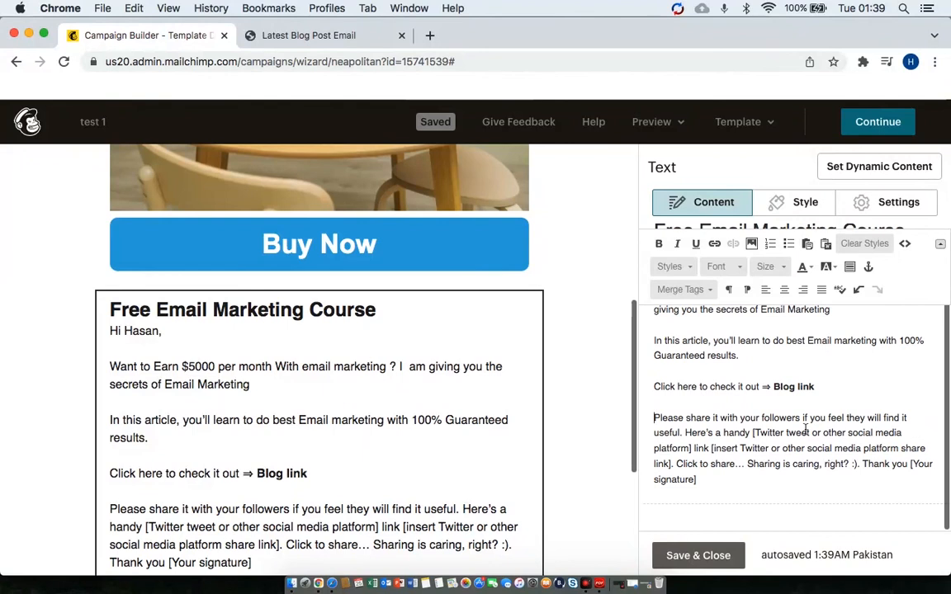
{"action": "left_click", "coordinate": [684, 432]}
{"action": "key", "text": "shift+Return"}
{"action": "key", "text": "Return"}
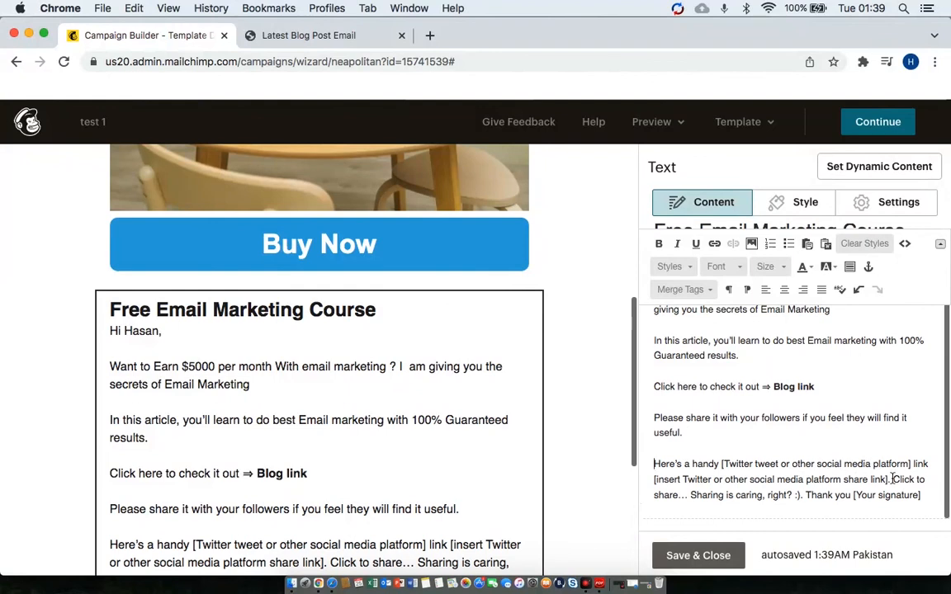
Move 'Click to share' and 'Thank you' onto their own lines, with a blank line above 'Thank you'.
{"action": "left_click_drag", "start_coordinate": [912, 464], "coordinate": [919, 466]}
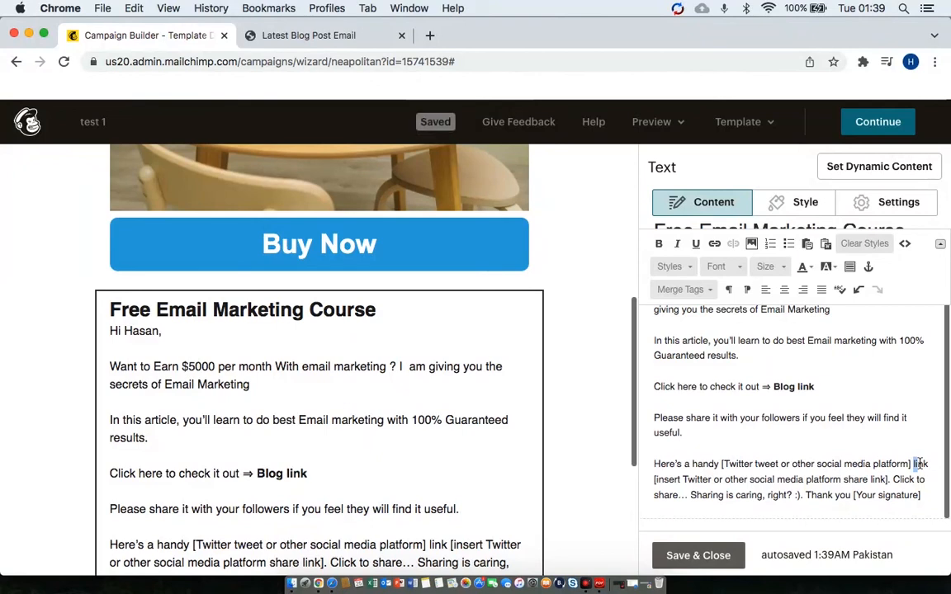
{"action": "left_click", "coordinate": [891, 479]}
{"action": "key", "text": "Return"}
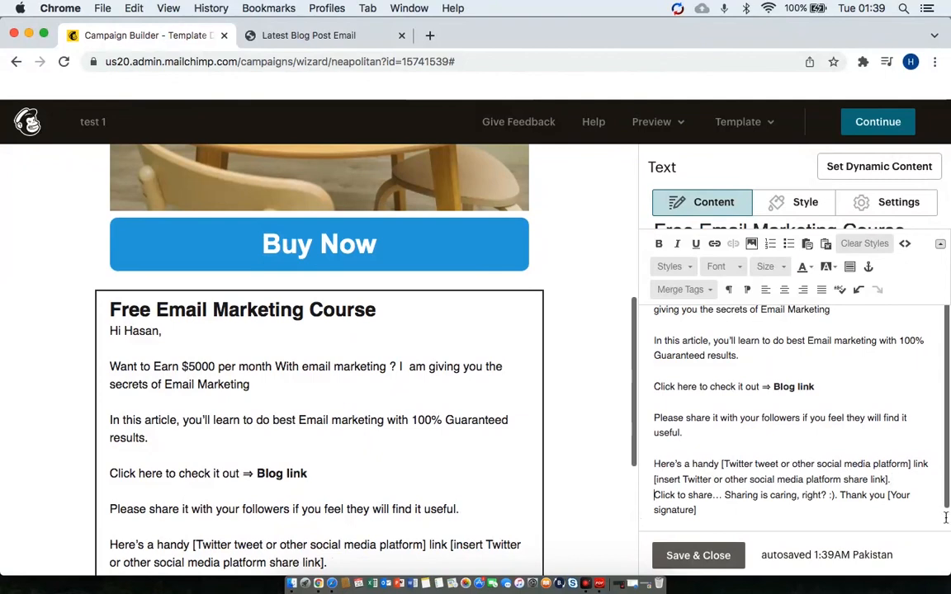
{"action": "left_click", "coordinate": [838, 495]}
{"action": "key", "text": "Return"}
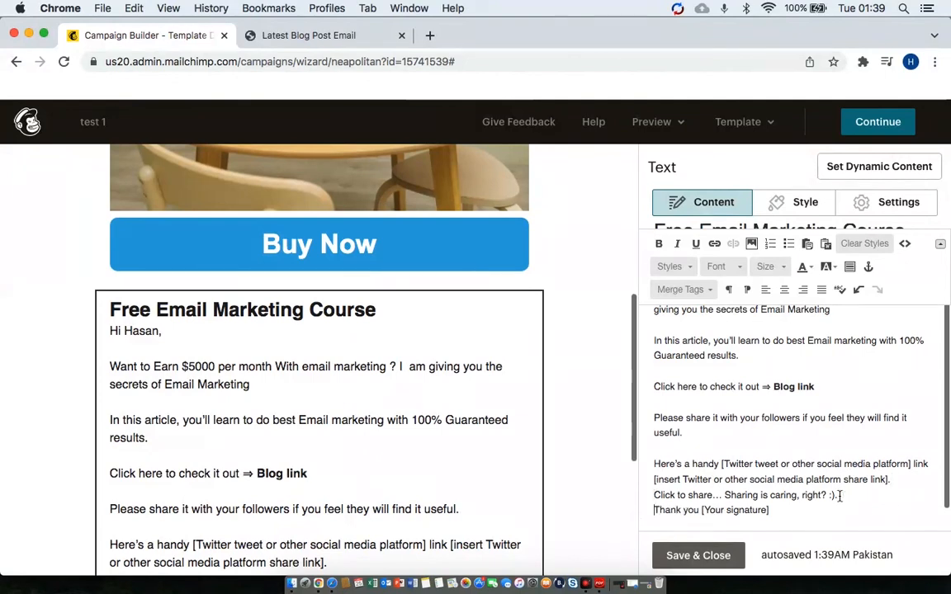
{"action": "key", "text": "Return"}
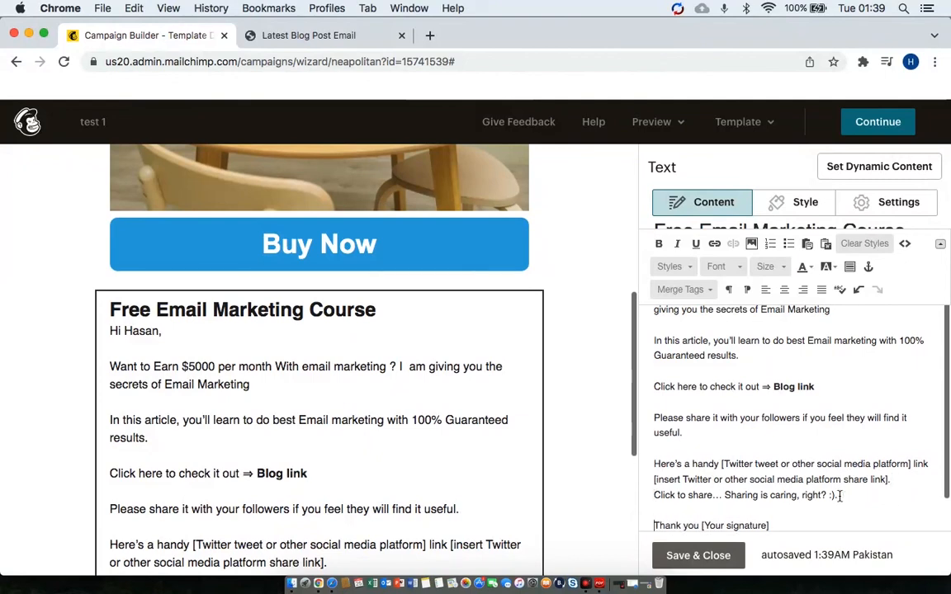
Replace the [Your signature] placeholder with the sender's full name below 'Thank you'.
{"action": "scroll", "coordinate": [729, 496], "scroll_direction": "down", "scroll_amount": 2}
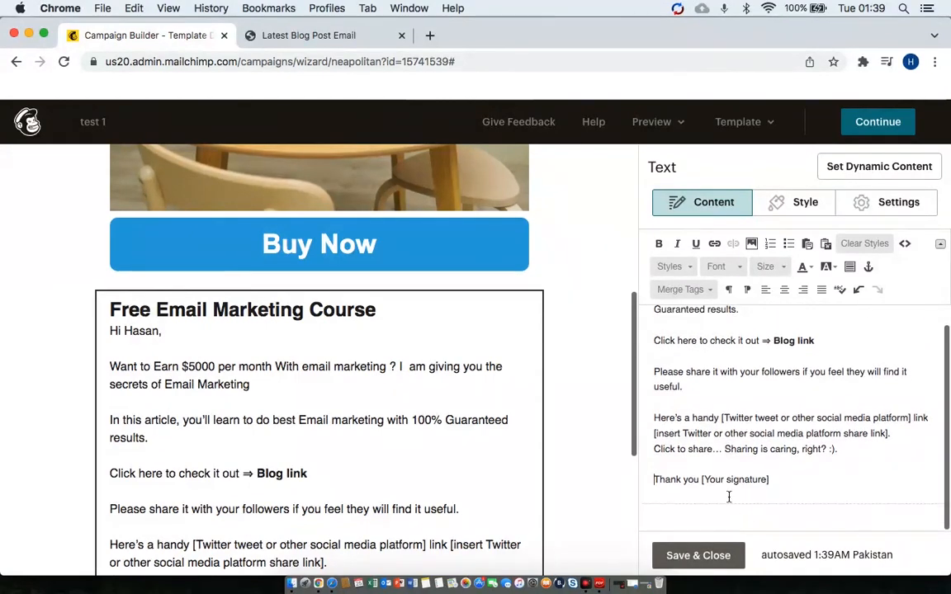
{"action": "left_click", "coordinate": [780, 478]}
{"action": "key", "text": "BackSpace"}
{"action": "key", "text": "BackSpace"}
{"action": "key", "text": "BackSpace"}
{"action": "key", "text": "BackSpace"}
{"action": "key", "text": "BackSpace"}
{"action": "key", "text": "BackSpace"}
{"action": "key", "text": "BackSpace"}
{"action": "key", "text": "BackSpace"}
{"action": "key", "text": "BackSpace"}
{"action": "key", "text": "BackSpace"}
{"action": "key", "text": "BackSpace"}
{"action": "key", "text": "BackSpace"}
{"action": "key", "text": "Return"}
{"action": "type", "text": "J"}
{"action": "key", "text": "BackSpace"}
{"action": "type", "text": "H"}
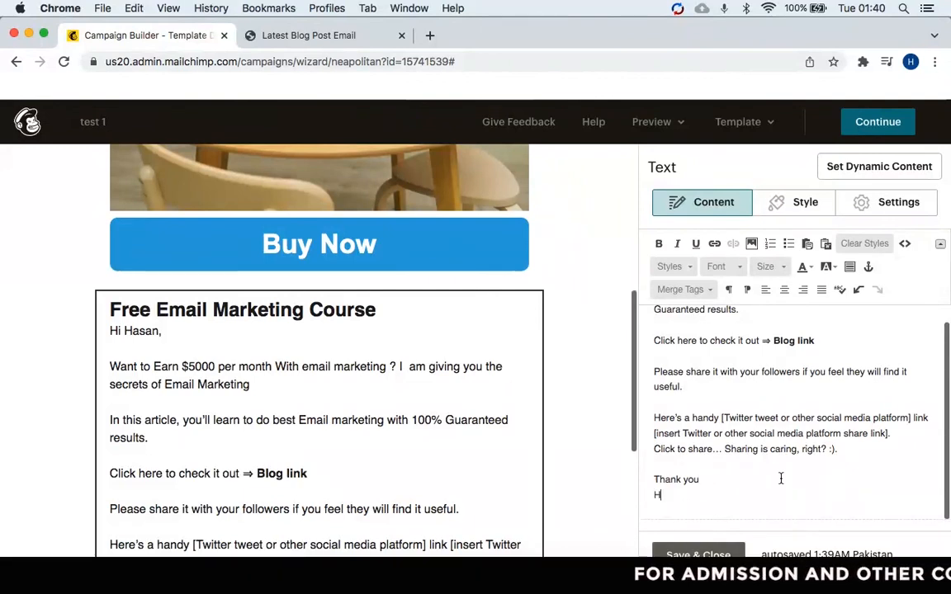
{"action": "type", "text": "asan Siddu"}
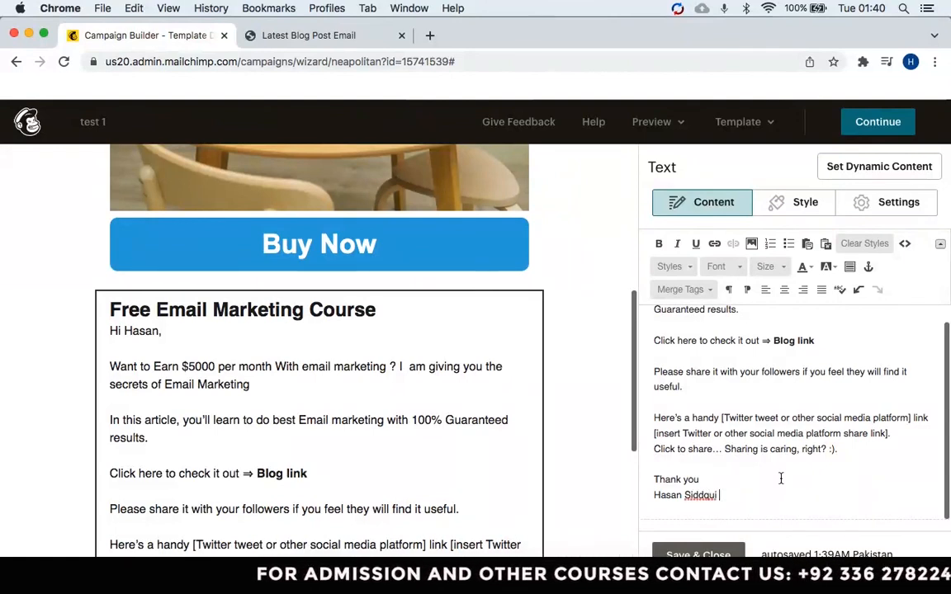
{"action": "key", "text": "BackSpace"}
{"action": "type", "text": "iqui"}
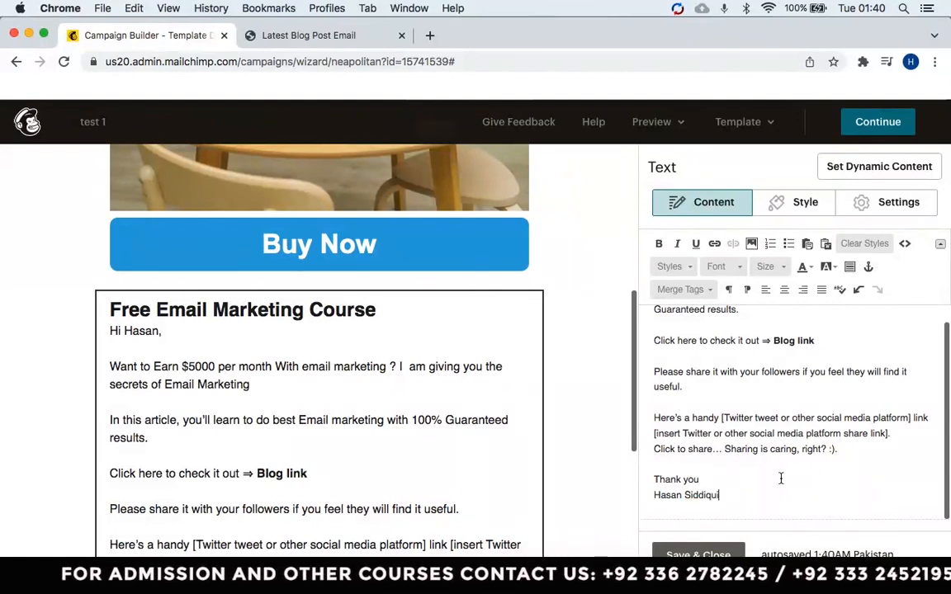
{"action": "scroll", "coordinate": [577, 471], "scroll_direction": "down", "scroll_amount": 5}
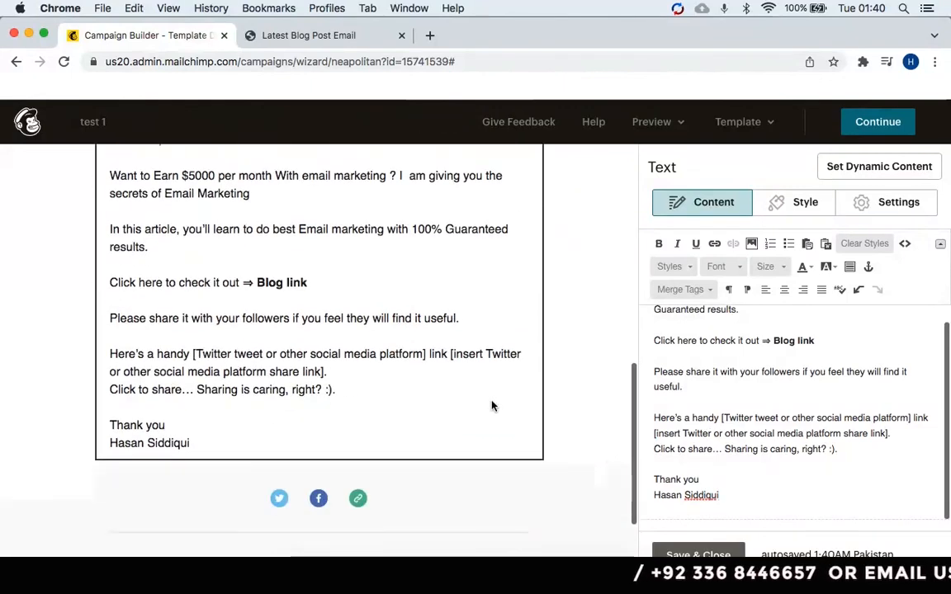
Return to the top of the test 1 email and open the Preview dropdown.
{"action": "scroll", "coordinate": [492, 405], "scroll_direction": "down", "scroll_amount": 3}
{"action": "mouse_move", "coordinate": [492, 407]}
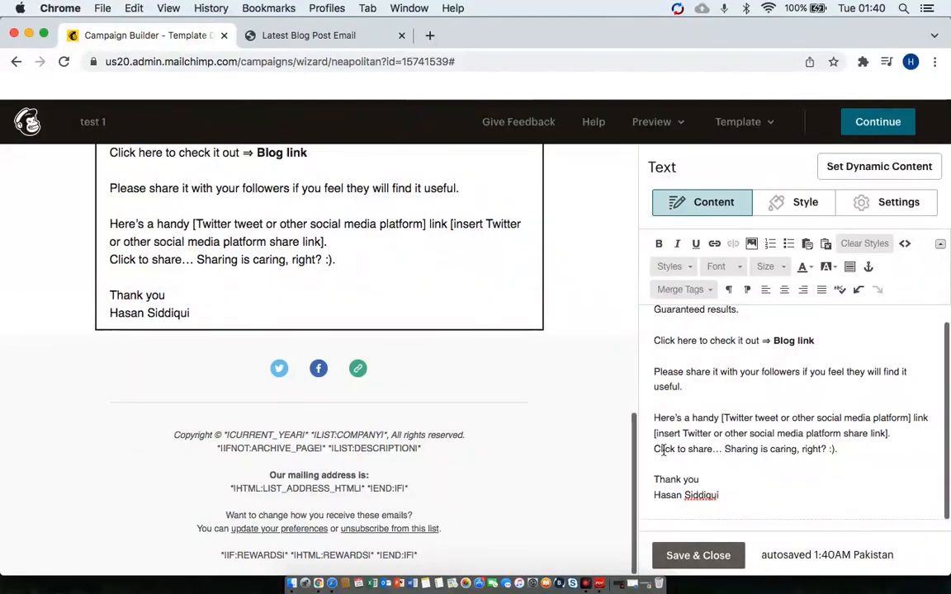
{"action": "scroll", "coordinate": [536, 384], "scroll_direction": "up", "scroll_amount": 5}
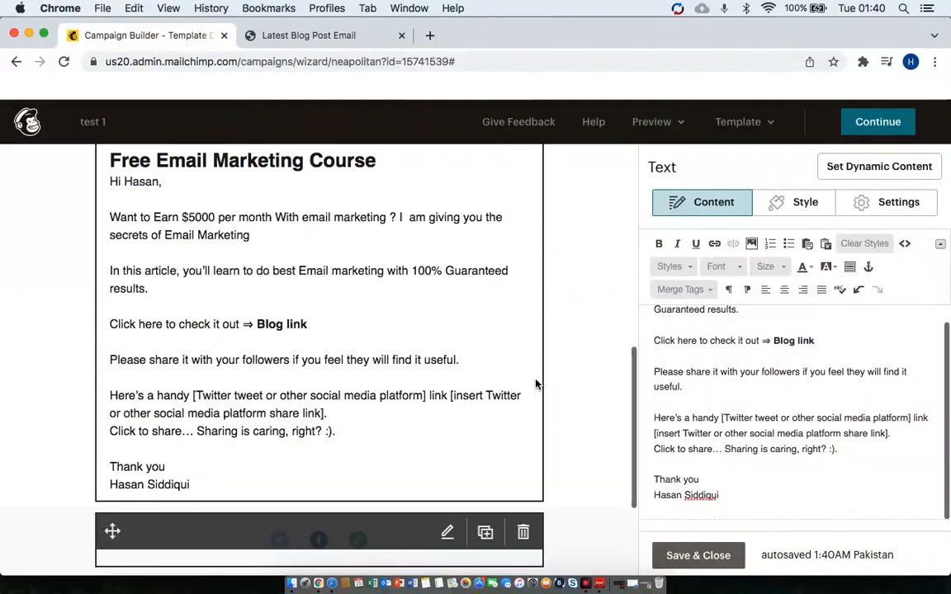
{"action": "scroll", "coordinate": [536, 383], "scroll_direction": "up", "scroll_amount": 10}
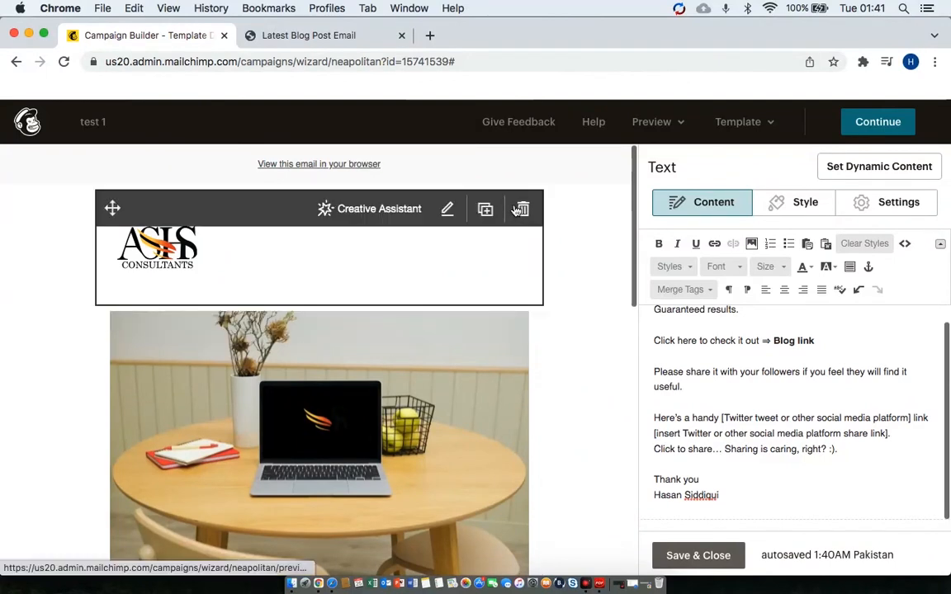
{"action": "left_click", "coordinate": [681, 131]}
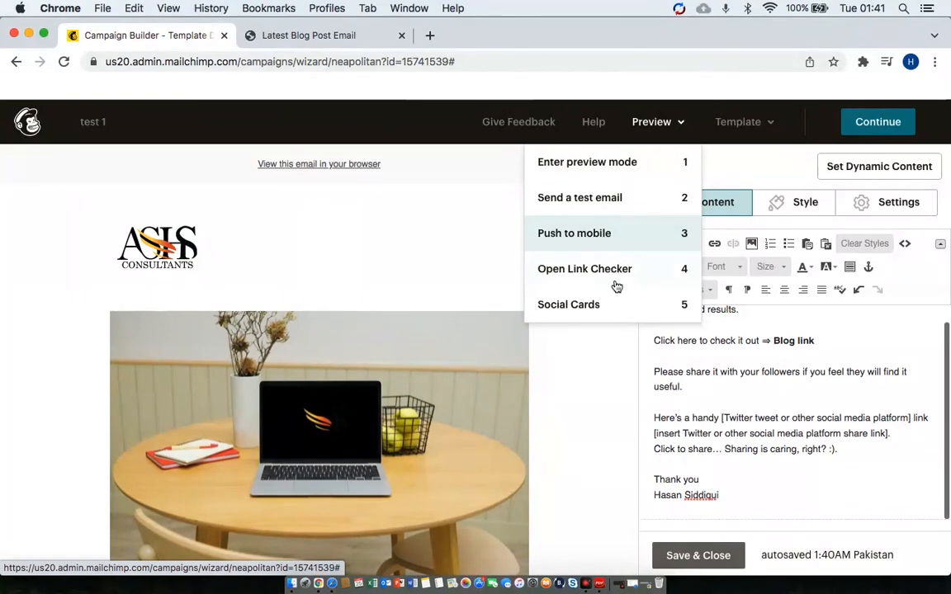
{"action": "left_click", "coordinate": [634, 171]}
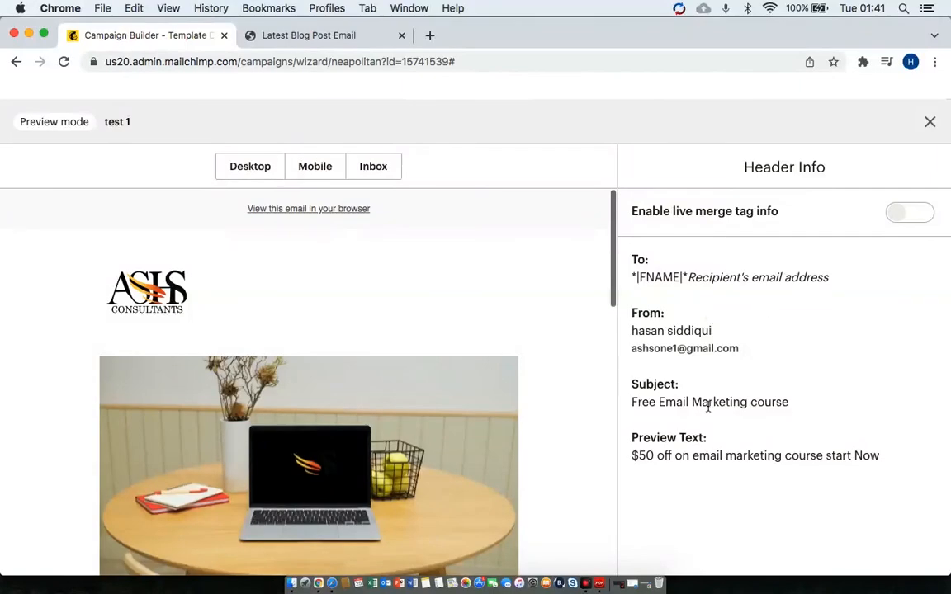
{"action": "scroll", "coordinate": [530, 444], "scroll_direction": "down", "scroll_amount": 10}
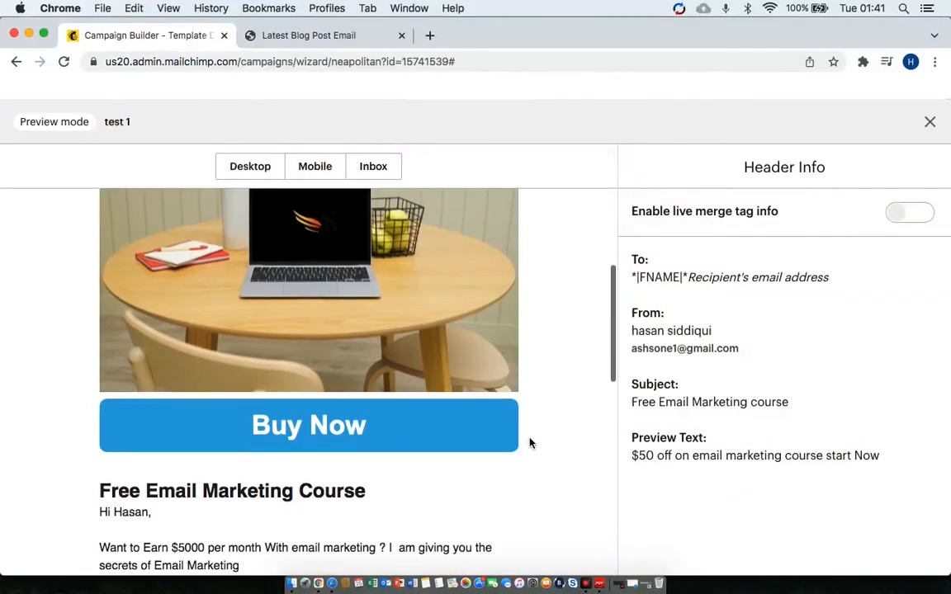
{"action": "scroll", "coordinate": [530, 443], "scroll_direction": "down", "scroll_amount": 2}
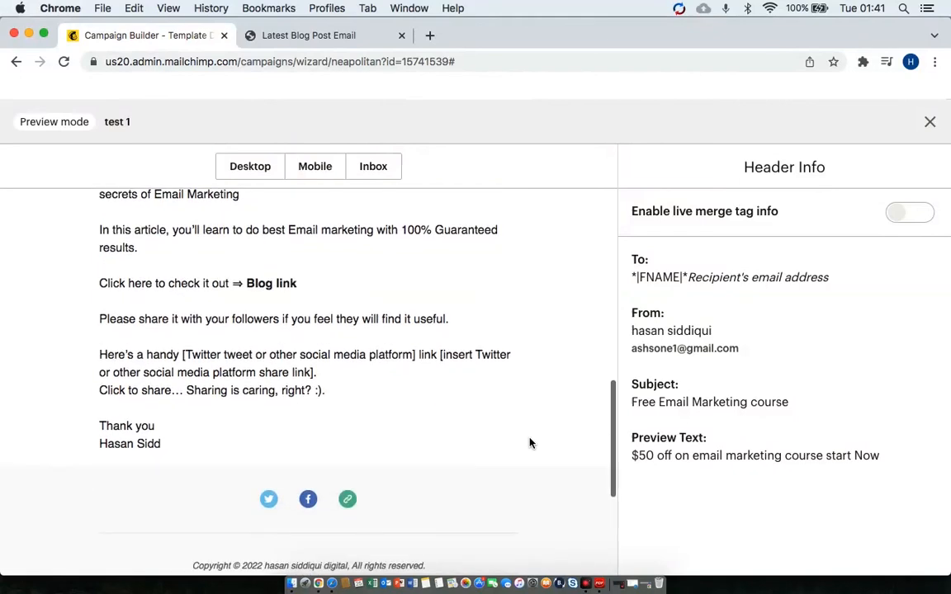
{"action": "scroll", "coordinate": [530, 443], "scroll_direction": "up", "scroll_amount": 5}
{"action": "scroll", "coordinate": [530, 443], "scroll_direction": "up", "scroll_amount": 3}
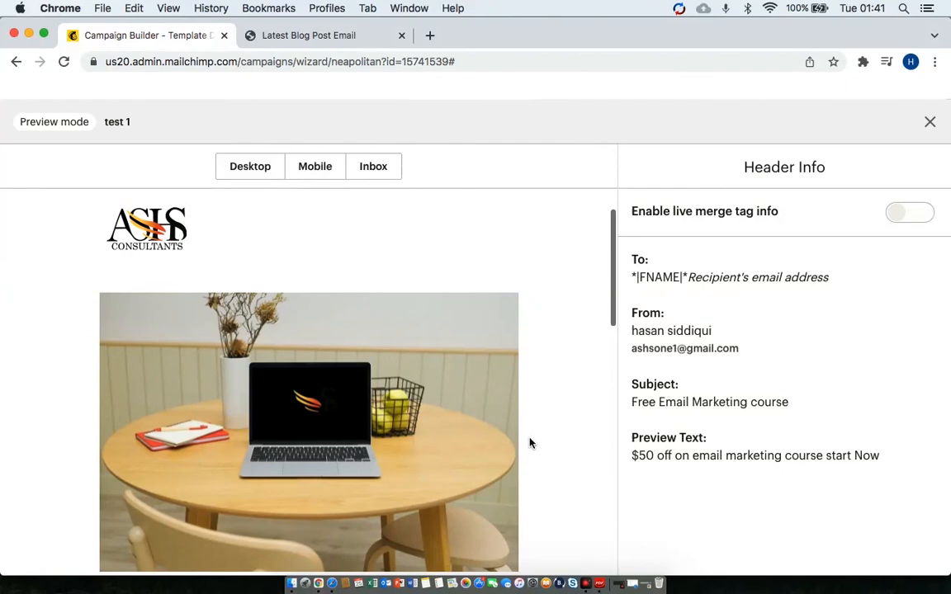
{"action": "scroll", "coordinate": [530, 443], "scroll_direction": "down", "scroll_amount": 10}
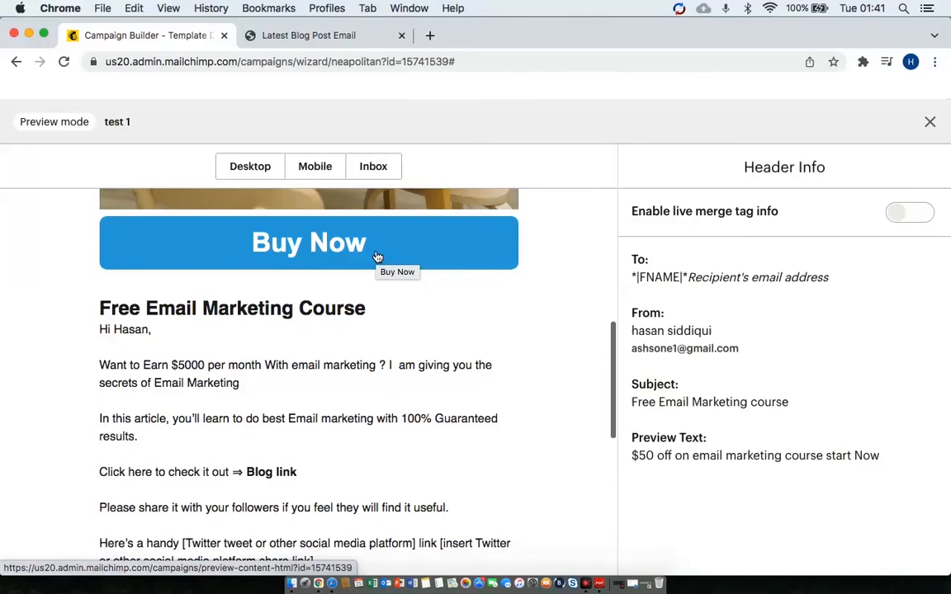
{"action": "scroll", "coordinate": [377, 256], "scroll_direction": "up", "scroll_amount": 5}
{"action": "left_click", "coordinate": [322, 163]}
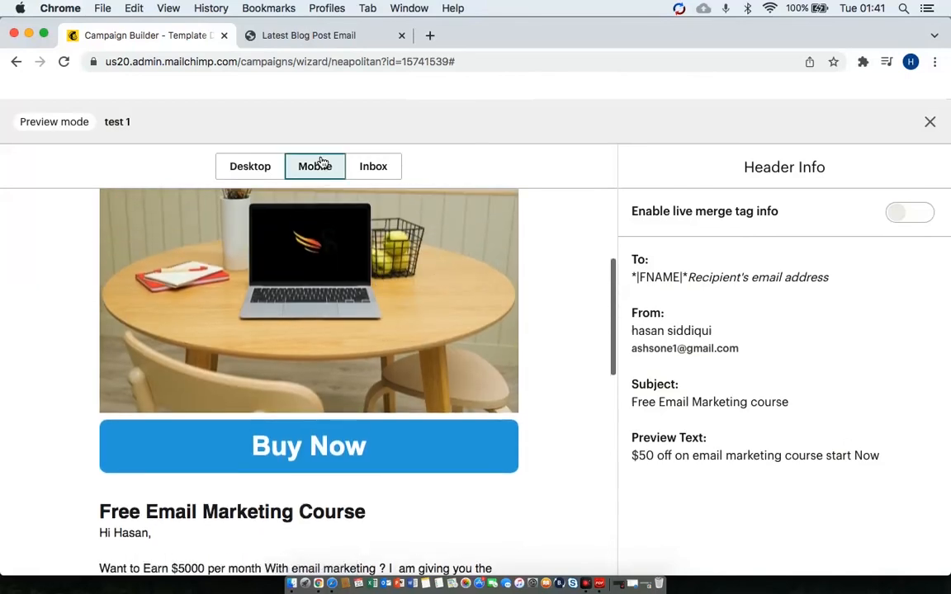
{"action": "scroll", "coordinate": [333, 259], "scroll_direction": "down", "scroll_amount": 4}
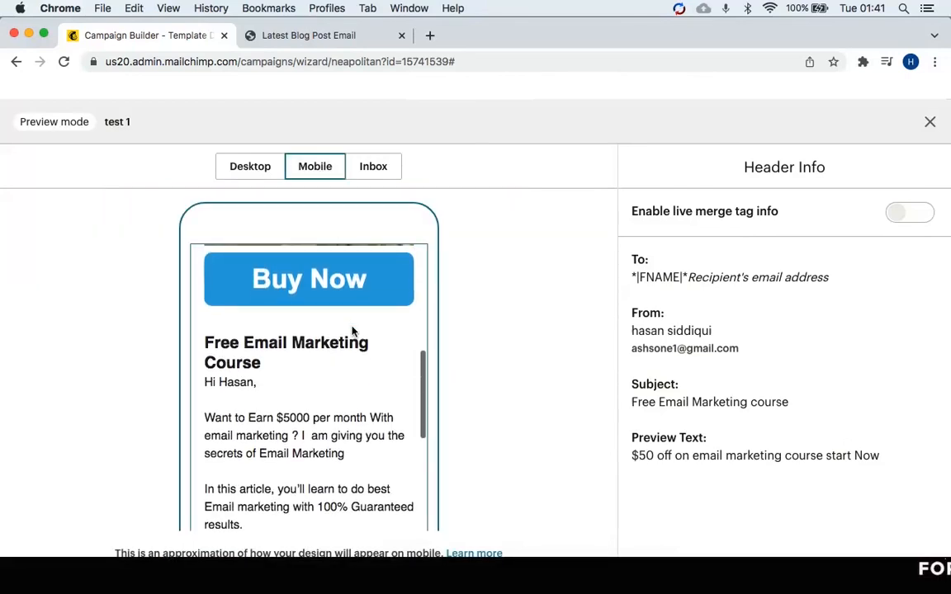
{"action": "scroll", "coordinate": [352, 331], "scroll_direction": "down", "scroll_amount": 10}
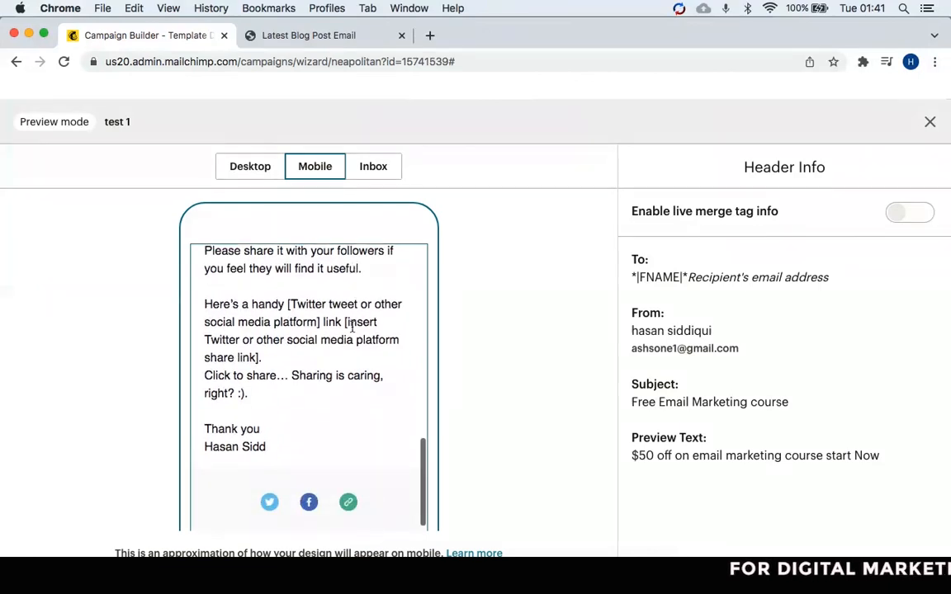
{"action": "scroll", "coordinate": [352, 328], "scroll_direction": "up", "scroll_amount": 15}
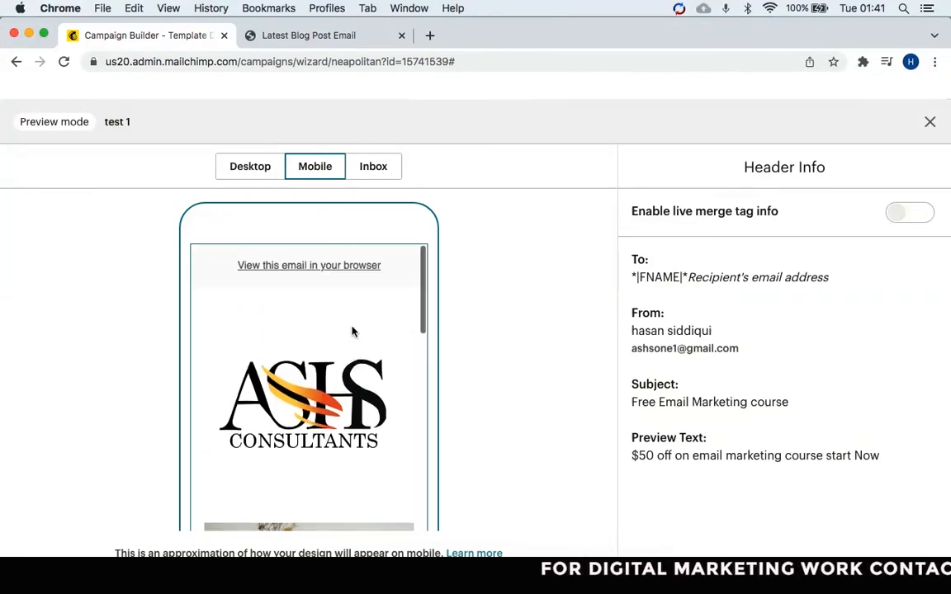
{"action": "left_click", "coordinate": [373, 177]}
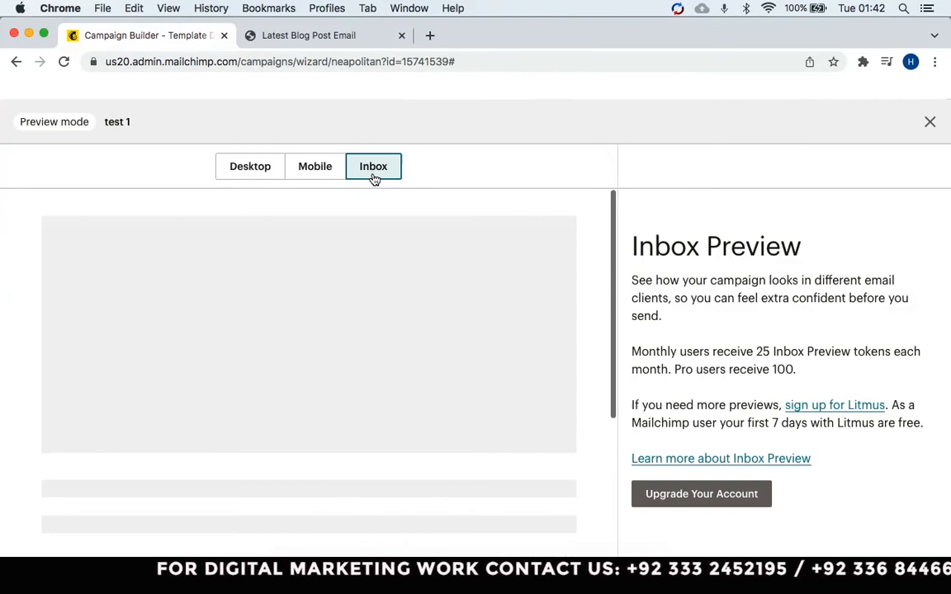
{"action": "left_click", "coordinate": [315, 167]}
{"action": "left_click", "coordinate": [238, 176]}
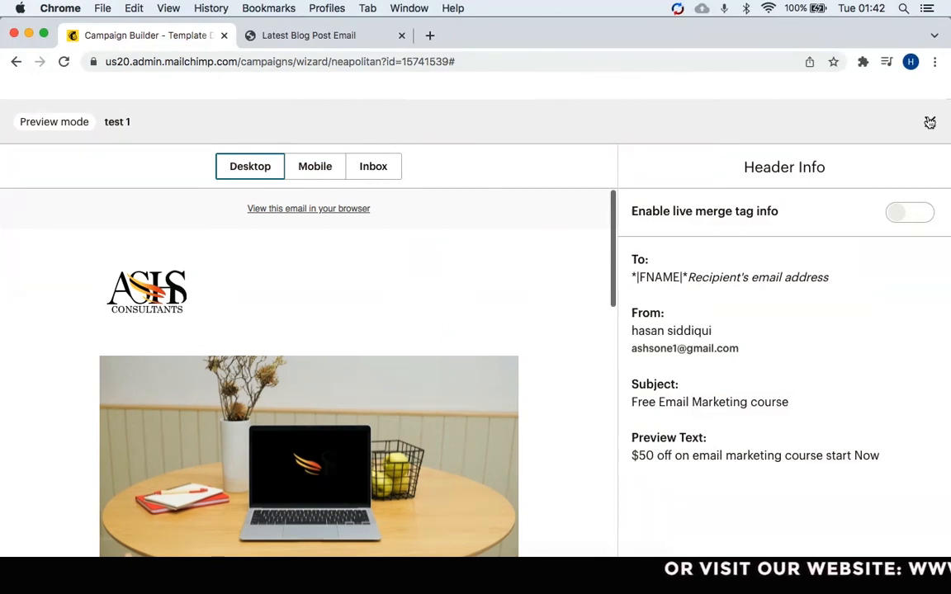
Leave preview mode, reopen Preview options, and edit the 'View this email in your browser' preheader.
{"action": "left_click", "coordinate": [929, 123]}
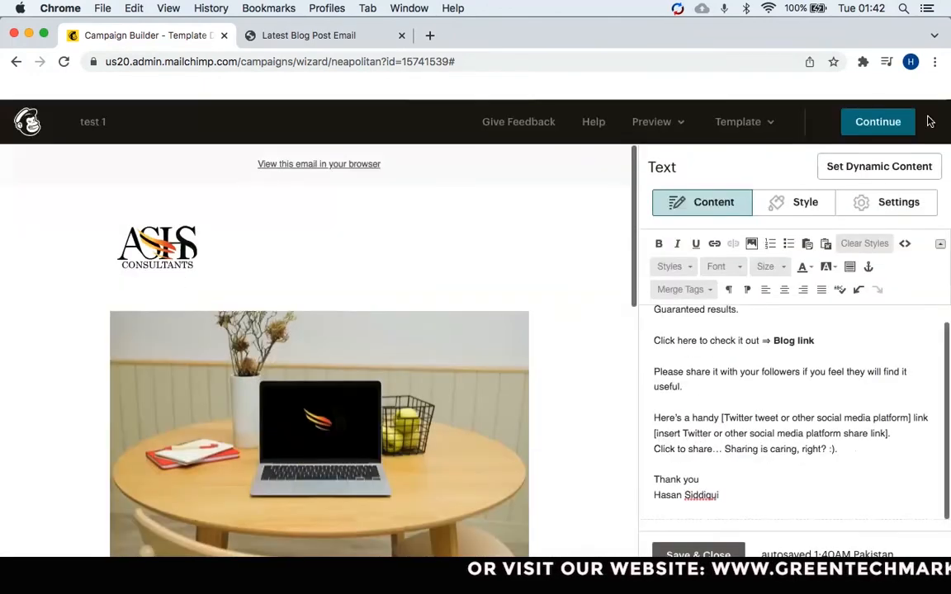
{"action": "left_click", "coordinate": [652, 121]}
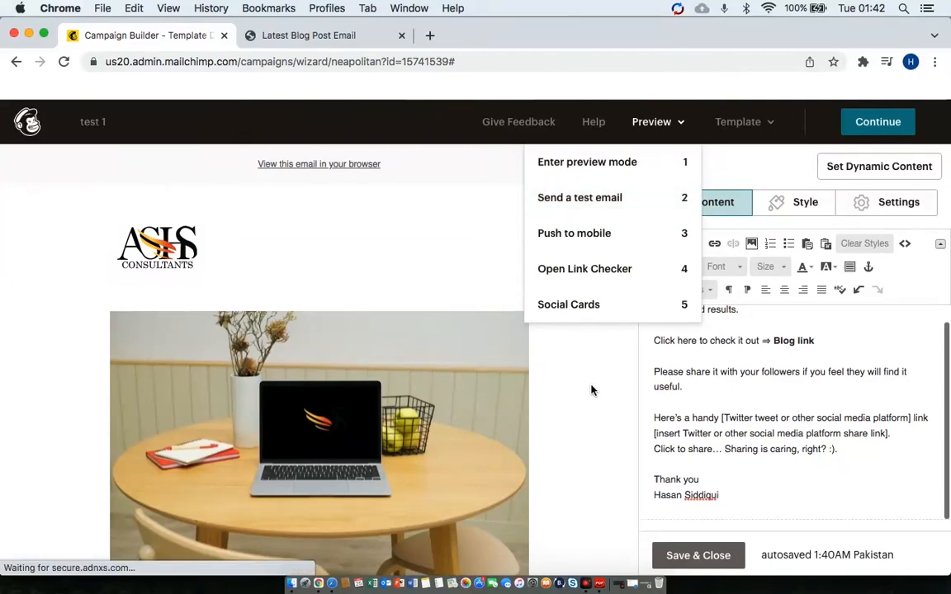
{"action": "left_click", "coordinate": [445, 166]}
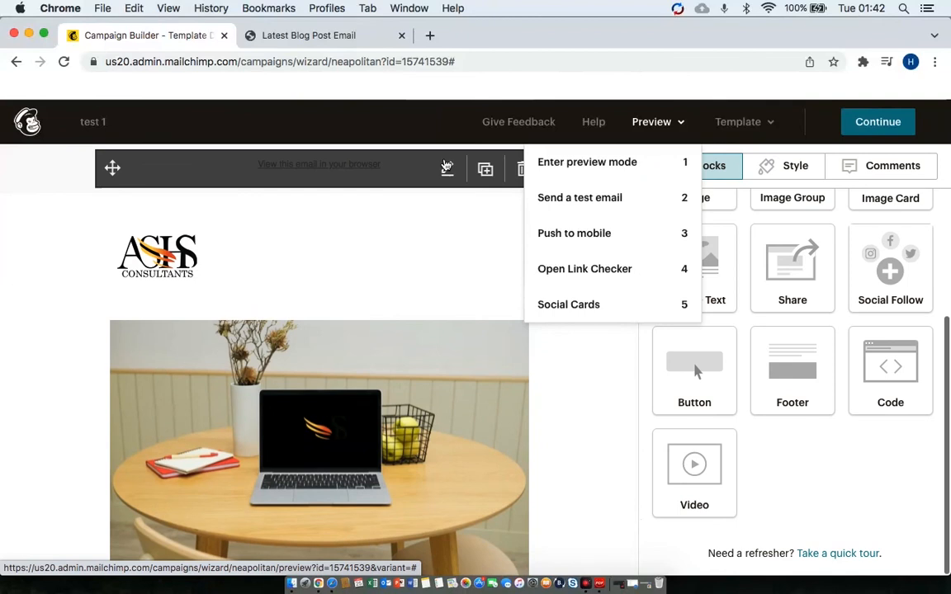